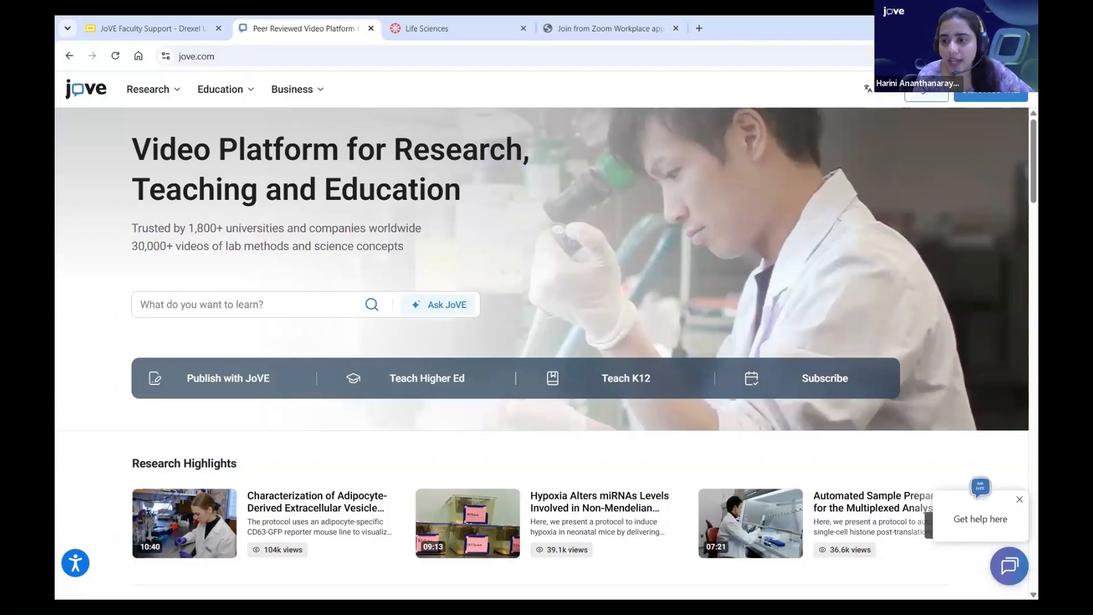
Step: Open the site's sign-in page and go to the form for creating a new account
left_click(926, 94)
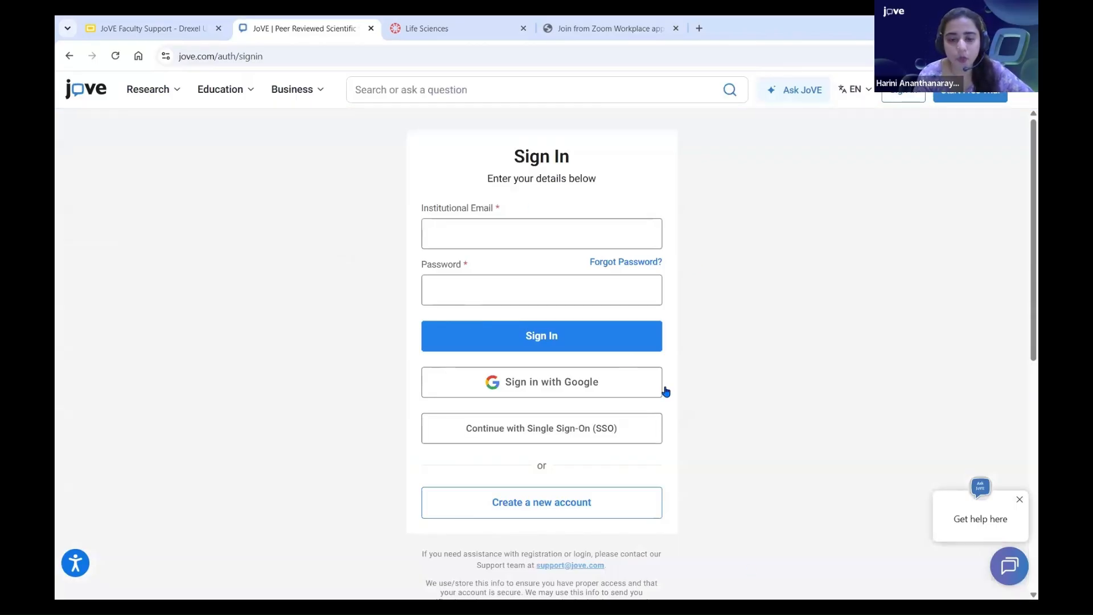
scroll(568, 432, "down", 2)
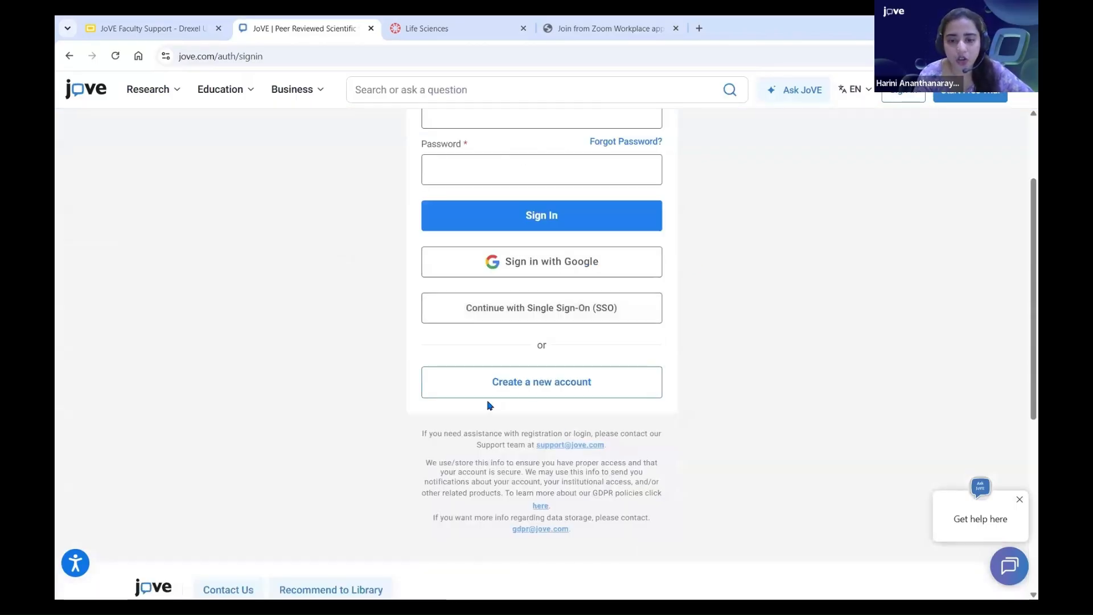
left_click(544, 387)
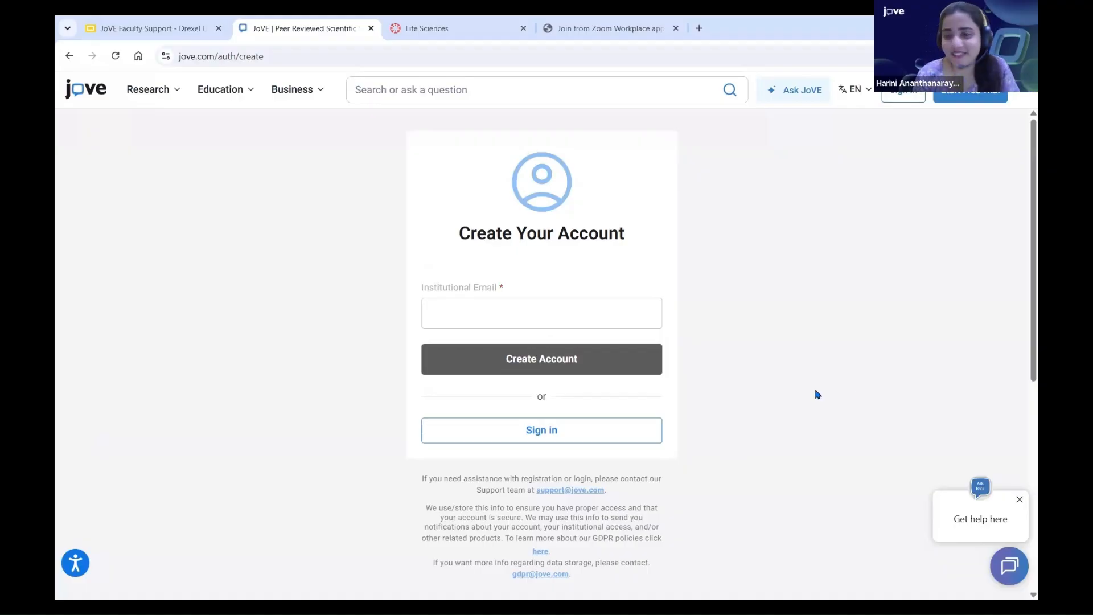
Step: Check the institutional email field on the account creation form and return to the sign-in page
left_click(542, 312)
left_click(739, 297)
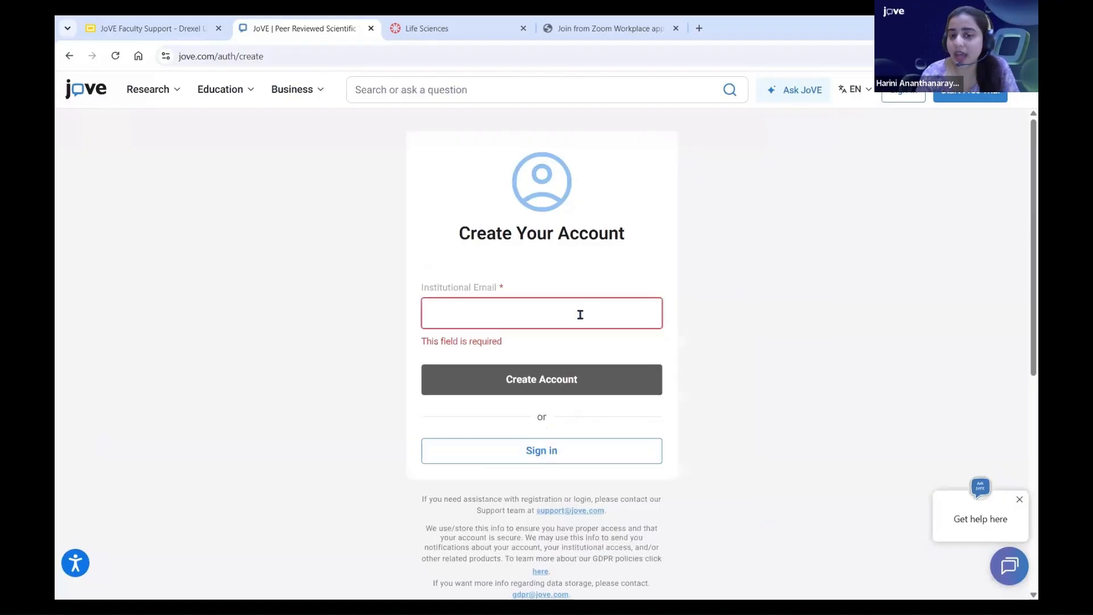
left_click(580, 315)
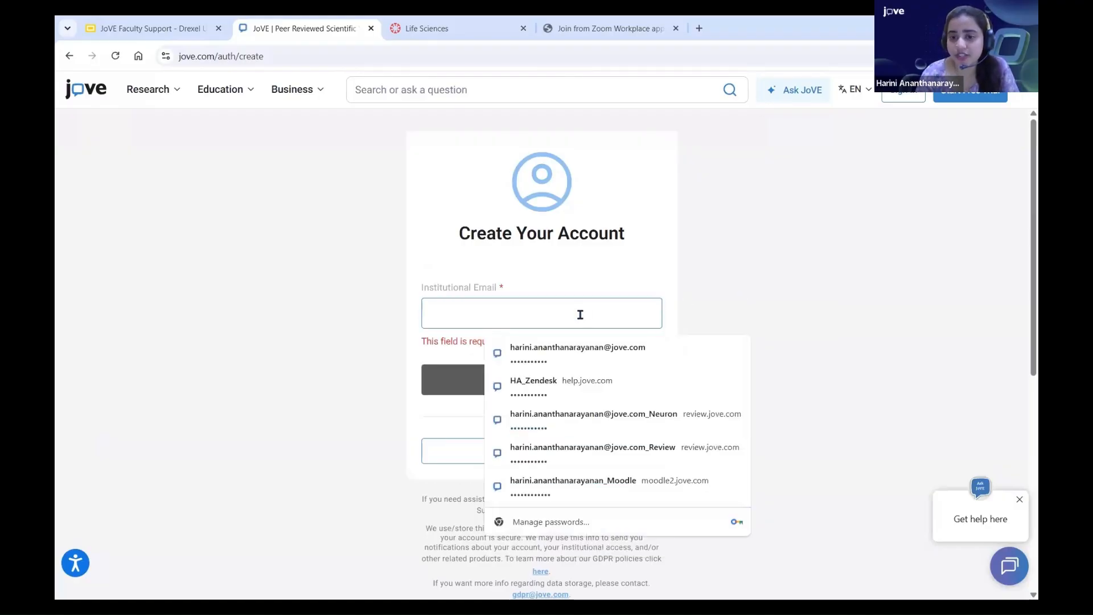
left_click(344, 325)
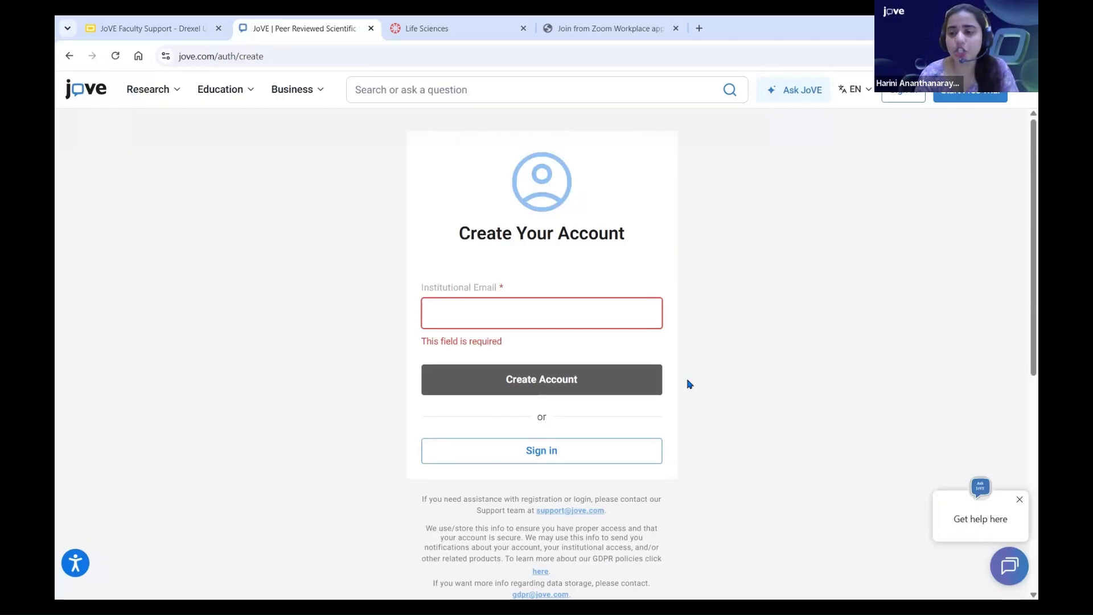
scroll(689, 384, "down", 1)
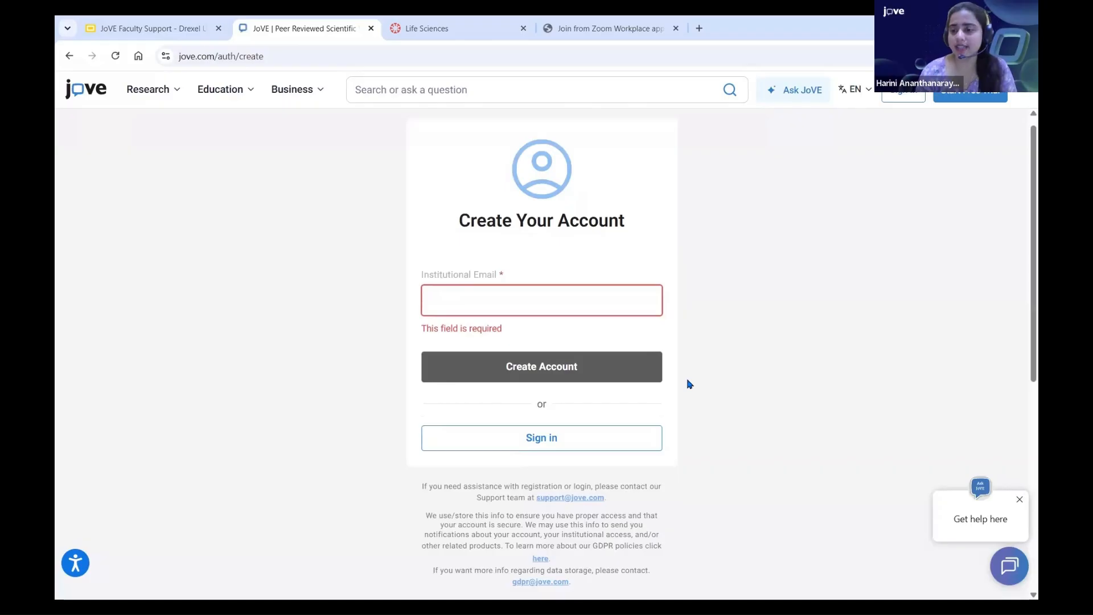
left_click(580, 440)
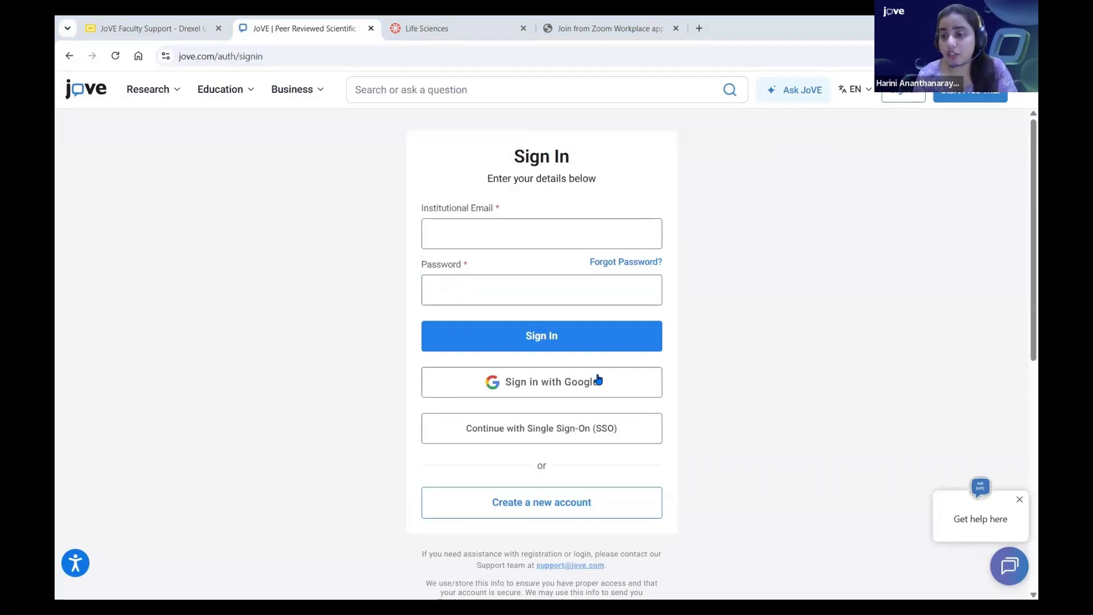
left_click(655, 269)
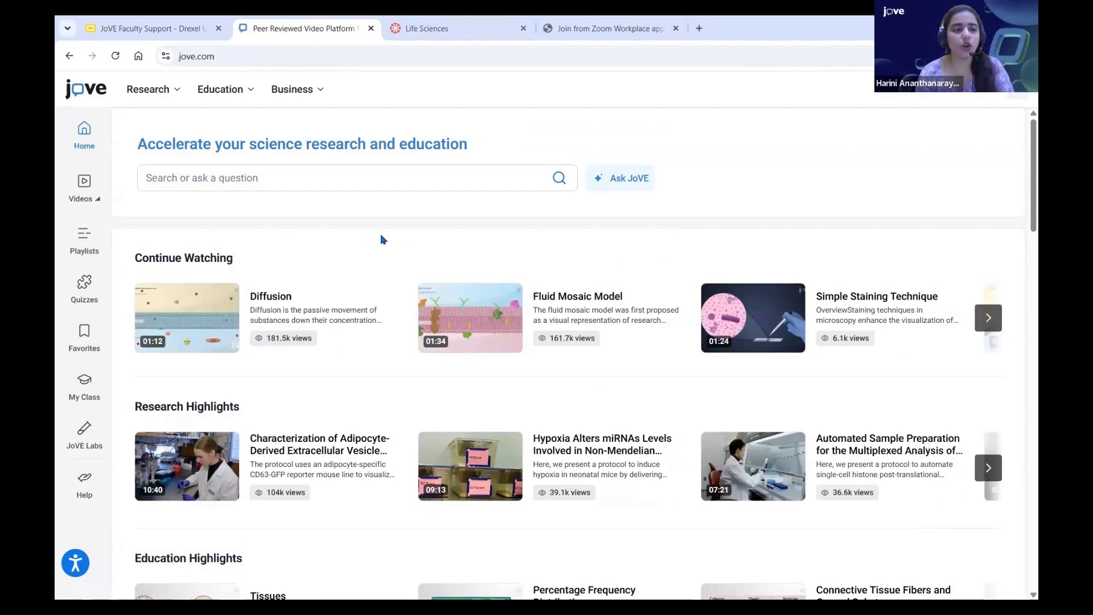
Step: Open the Biology education subject and show the chapters of its Core Biology collection
left_click(232, 90)
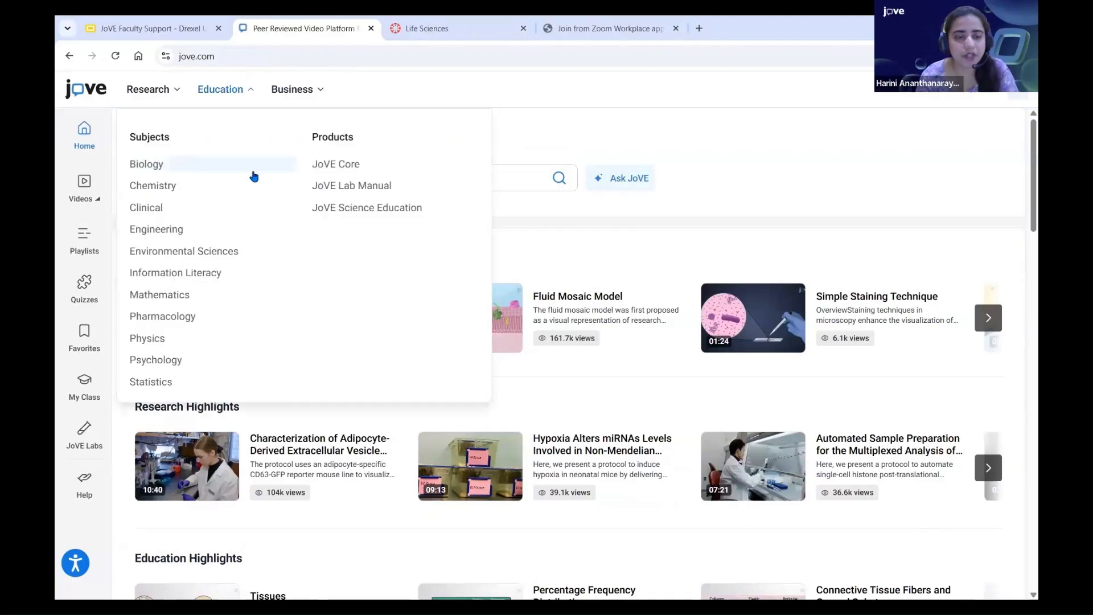
left_click(176, 165)
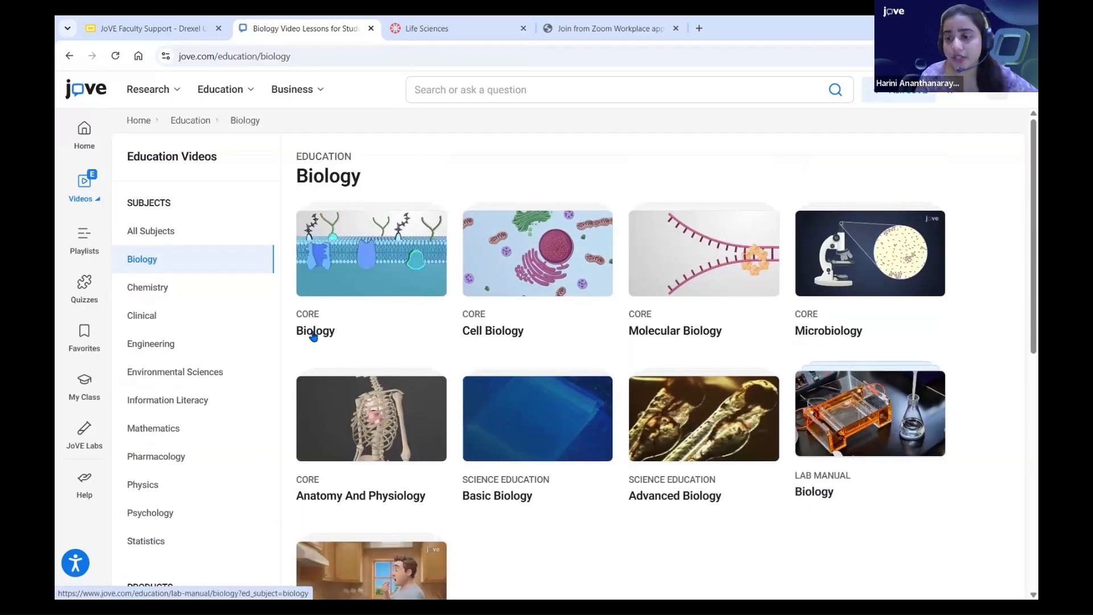
left_click(357, 271)
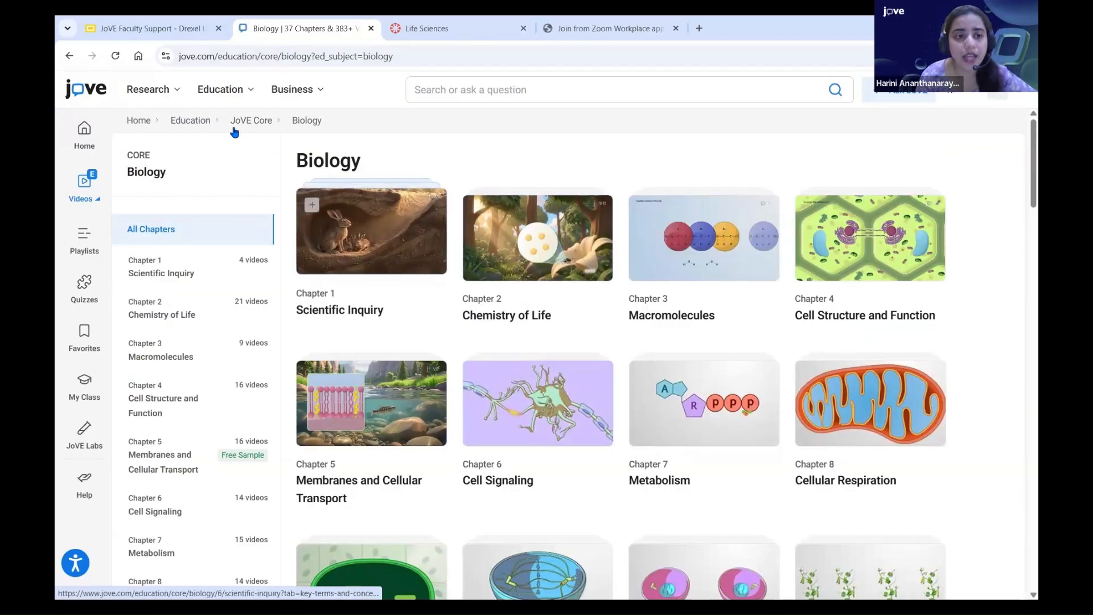
Step: Return to the Education catalogue and open the Genetic Engineering of Model Organisms video in Advanced Biology's Developmental Biology collection
left_click(198, 121)
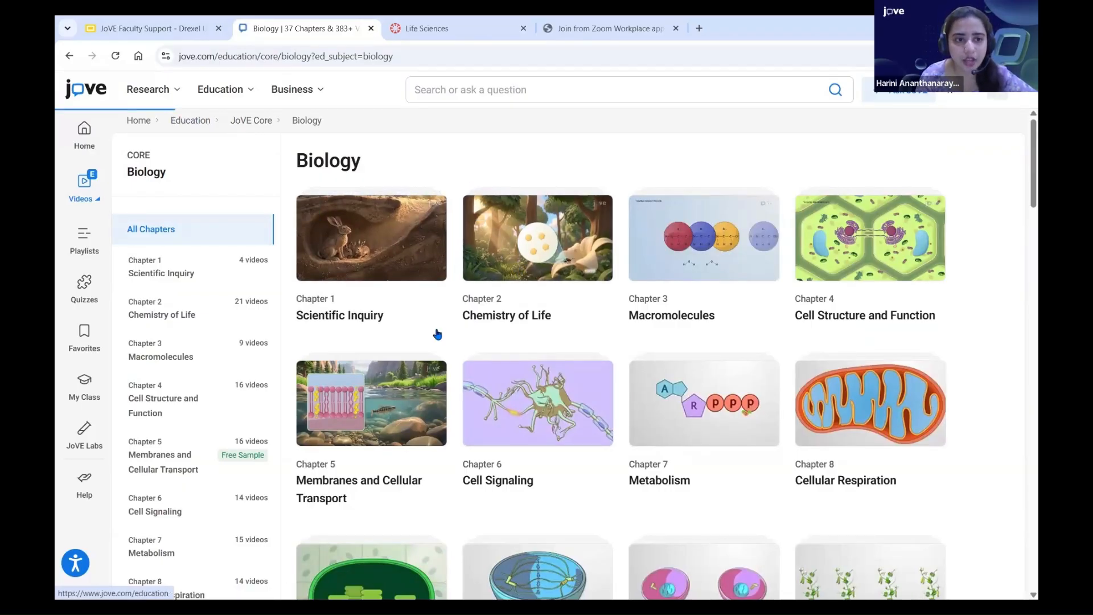
scroll(702, 342, "down", 2)
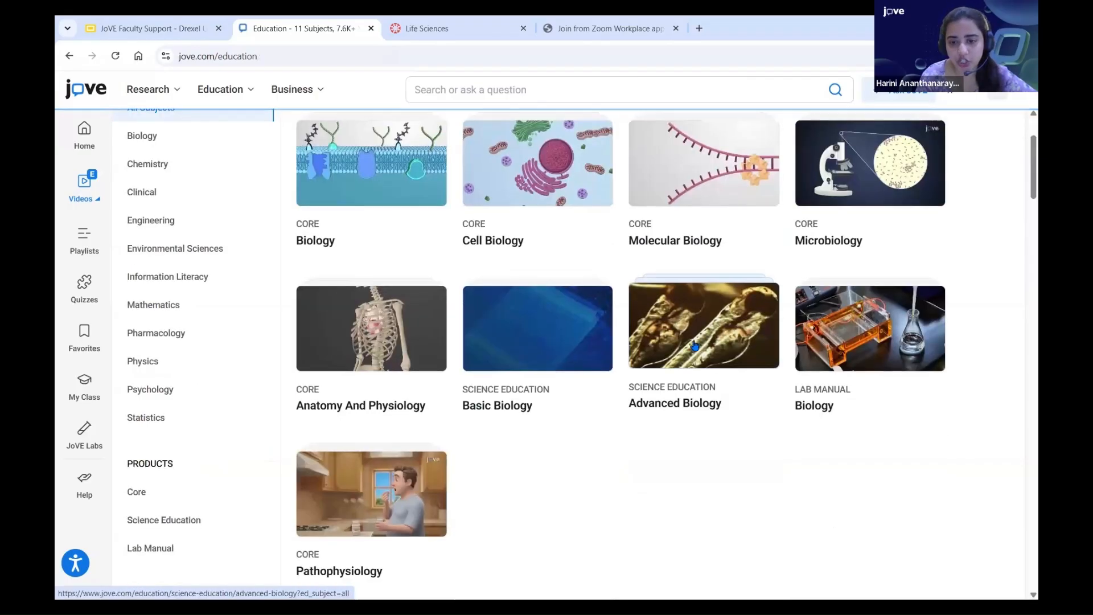
left_click(702, 341)
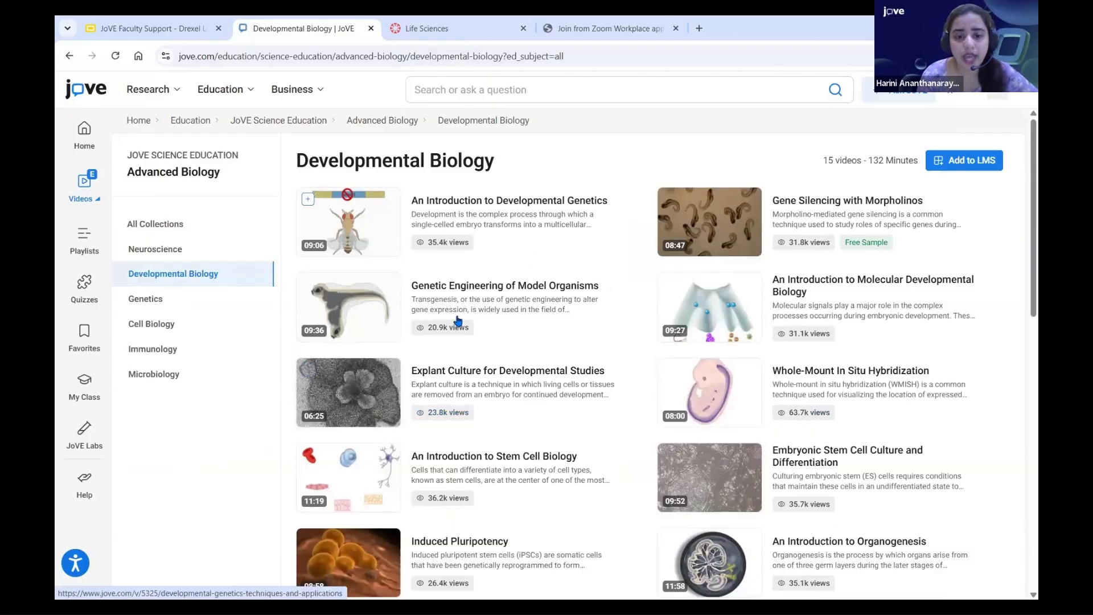
left_click(394, 301)
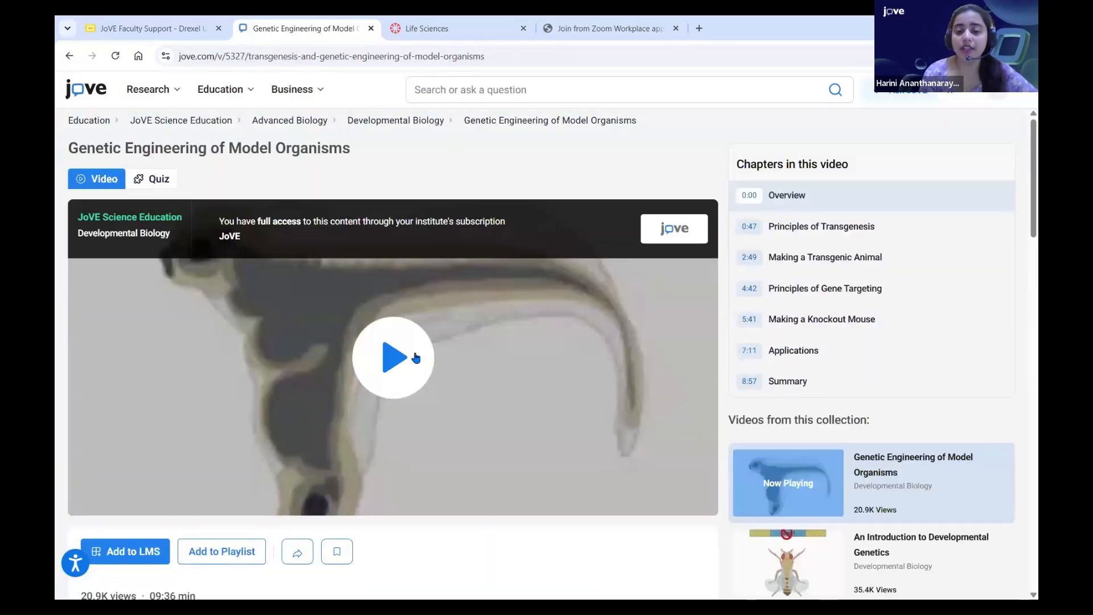
Step: Start the Genetic Engineering of Model Organisms video, pause it and skip ahead to 01:53
left_click(405, 346)
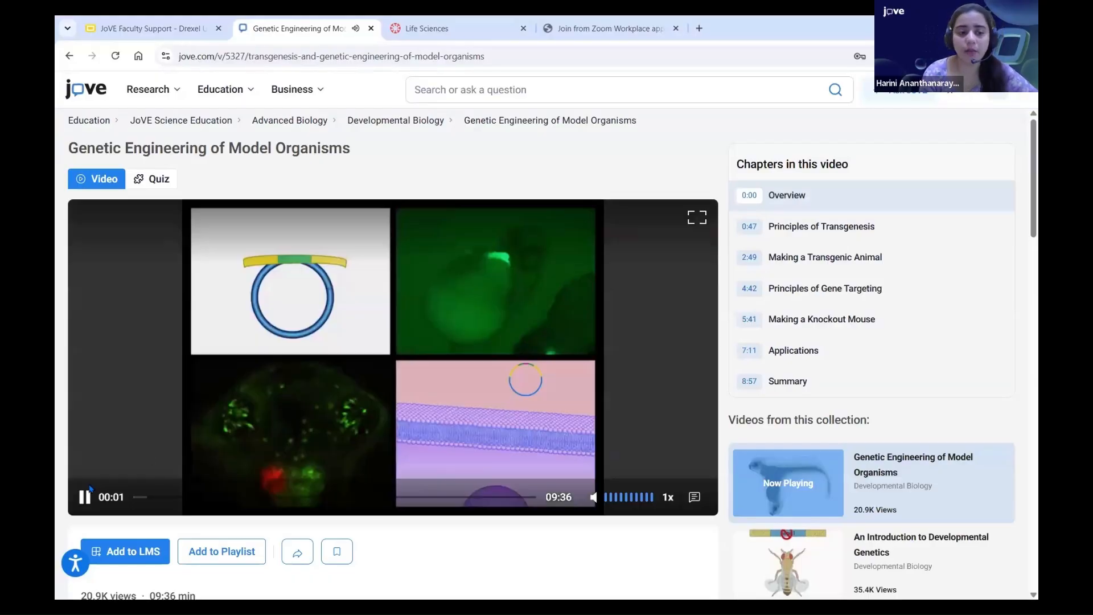
left_click(171, 501)
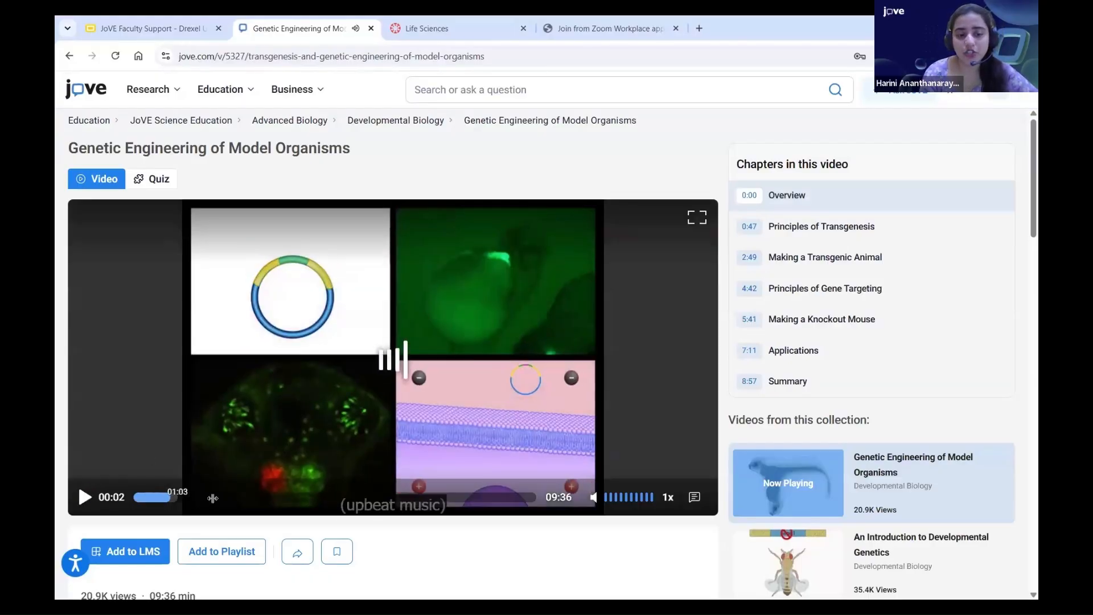
left_click(212, 498)
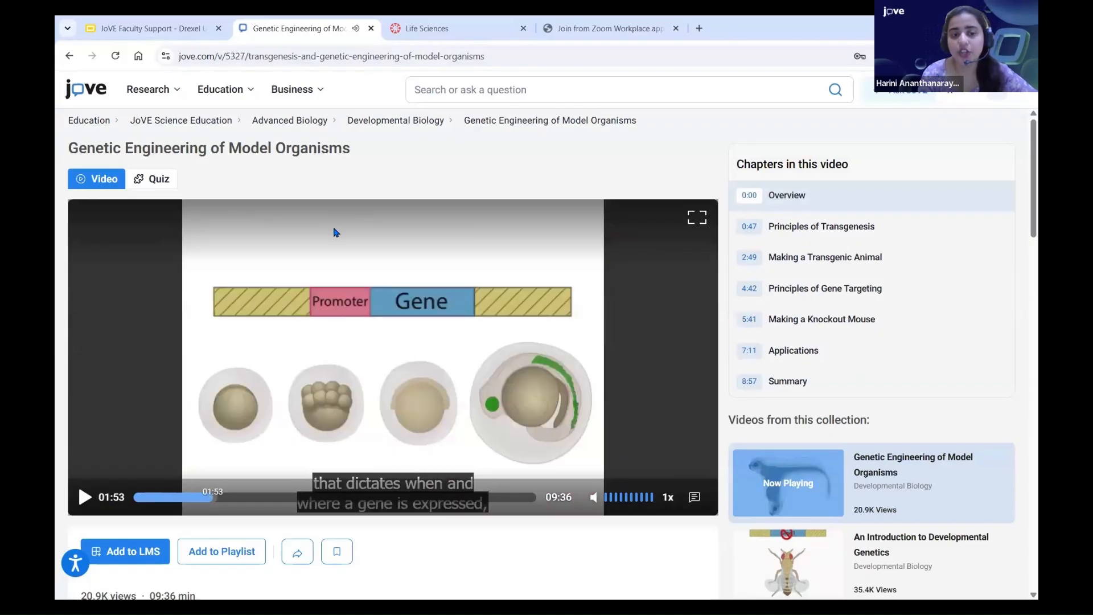
Step: Open the Macromolecules concept video in the JoVE Lab Manual Biology collection, play its opening and pause it
left_click(176, 123)
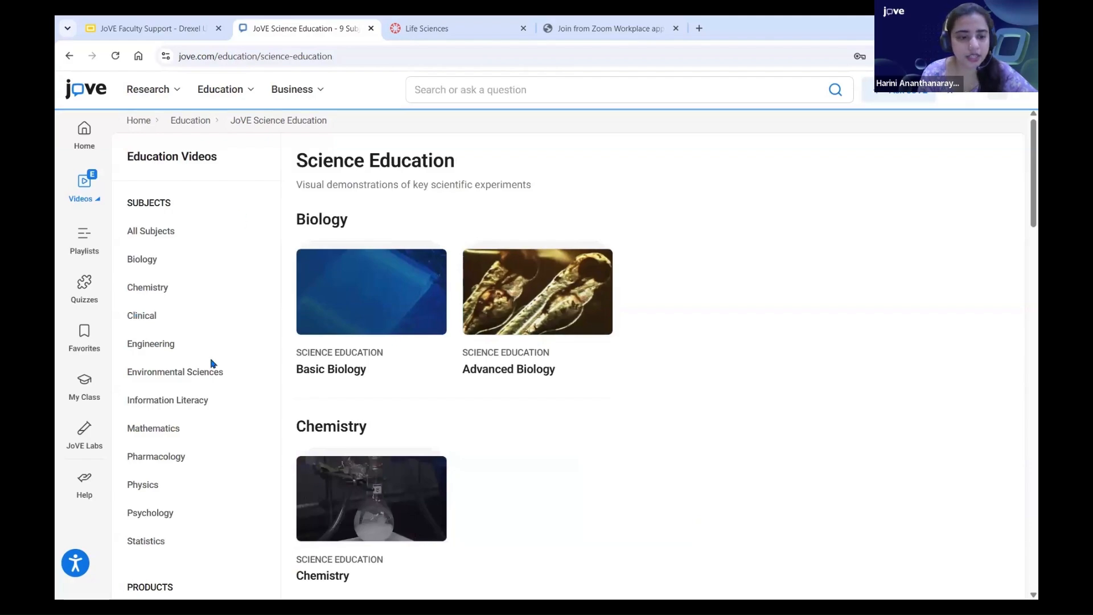
scroll(205, 345, "down", 5)
left_click(232, 345)
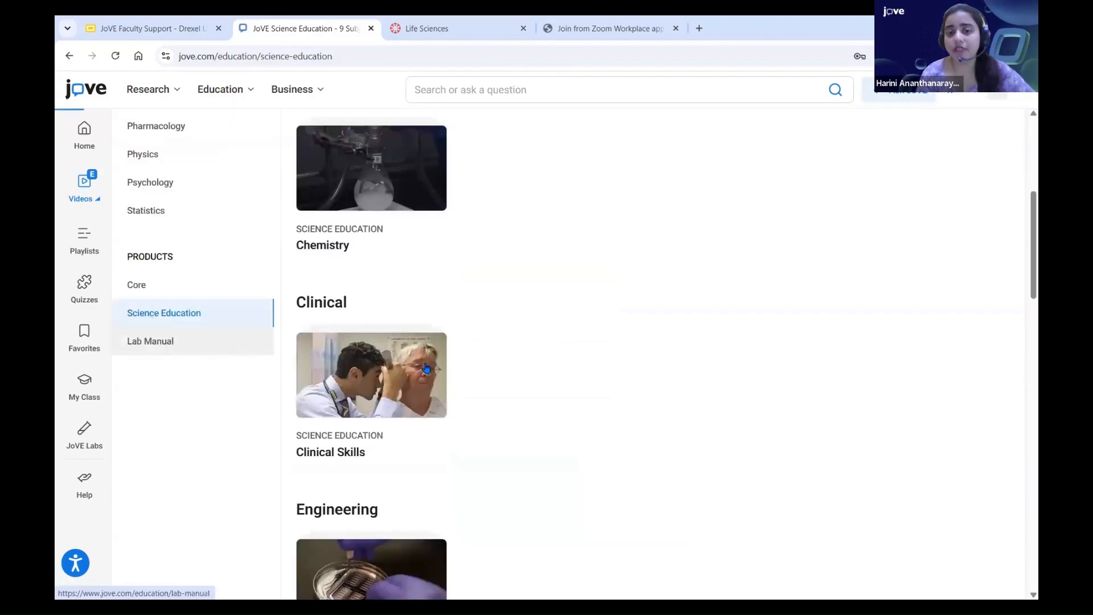
left_click(405, 286)
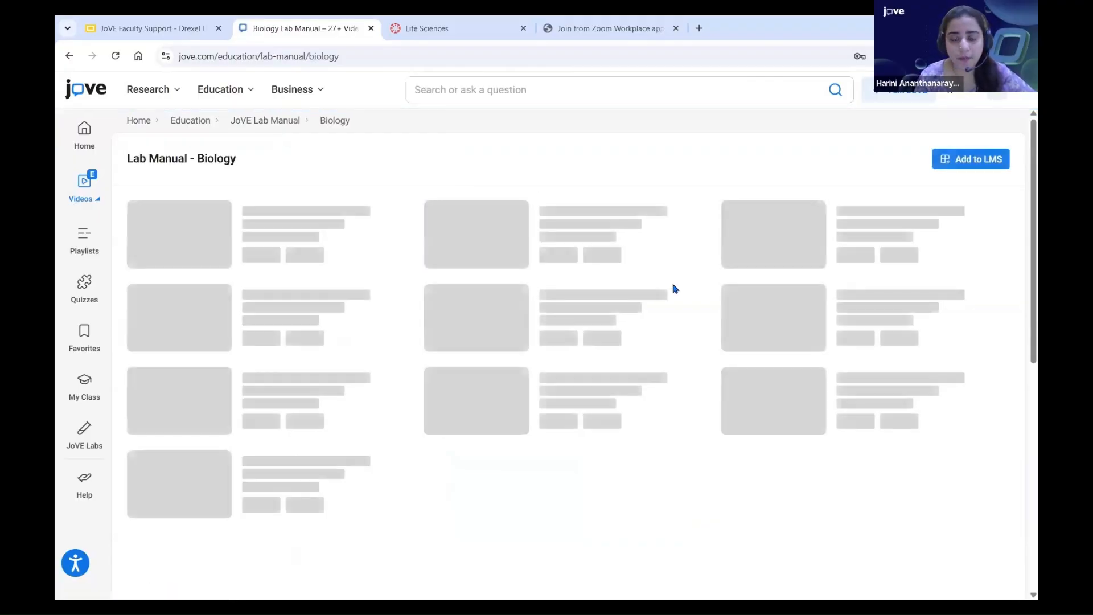
left_click(302, 306)
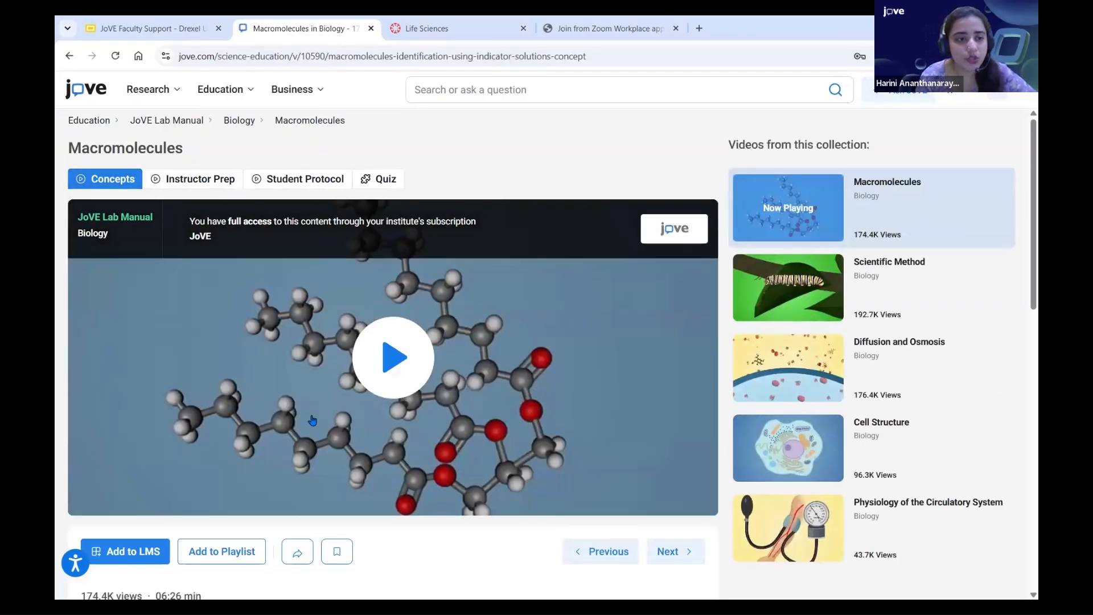
left_click(104, 427)
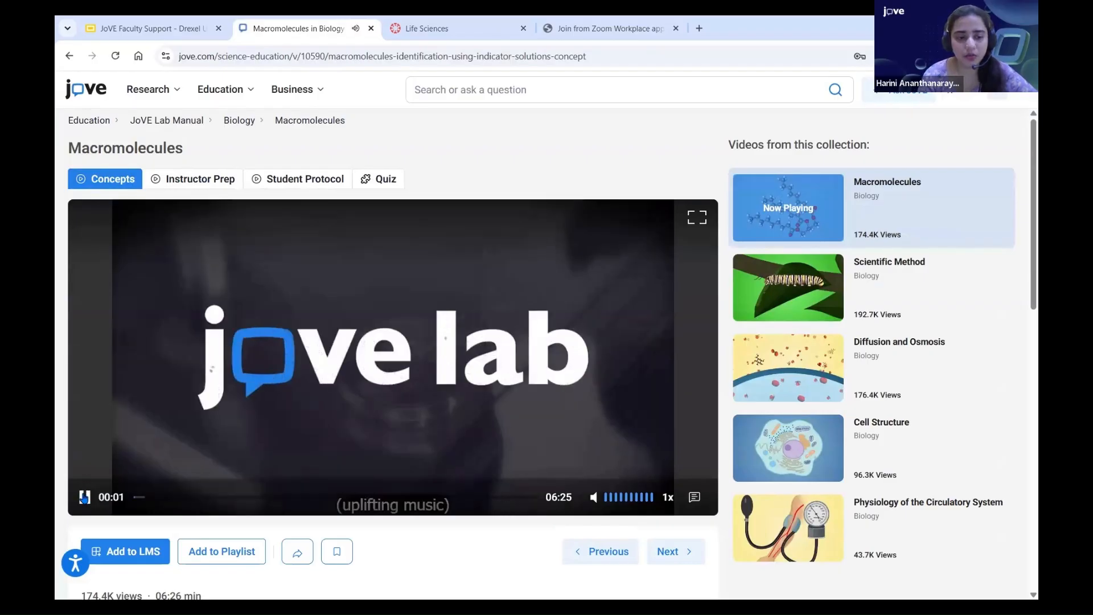
left_click(200, 214)
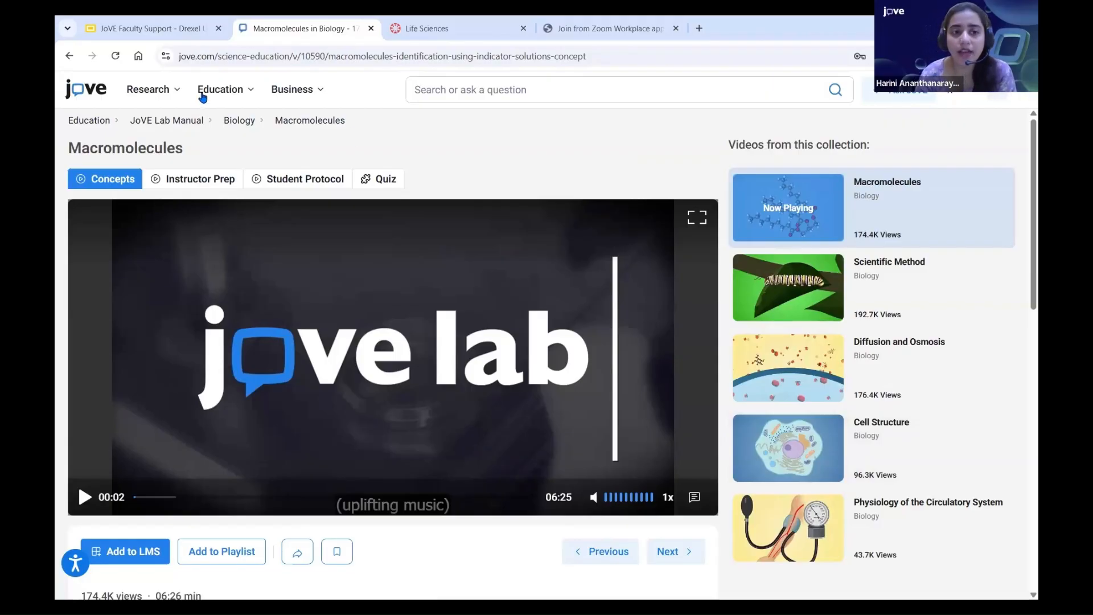
Step: Review the list of education subjects and products without leaving the Macromolecules video page
mouse_move(205, 96)
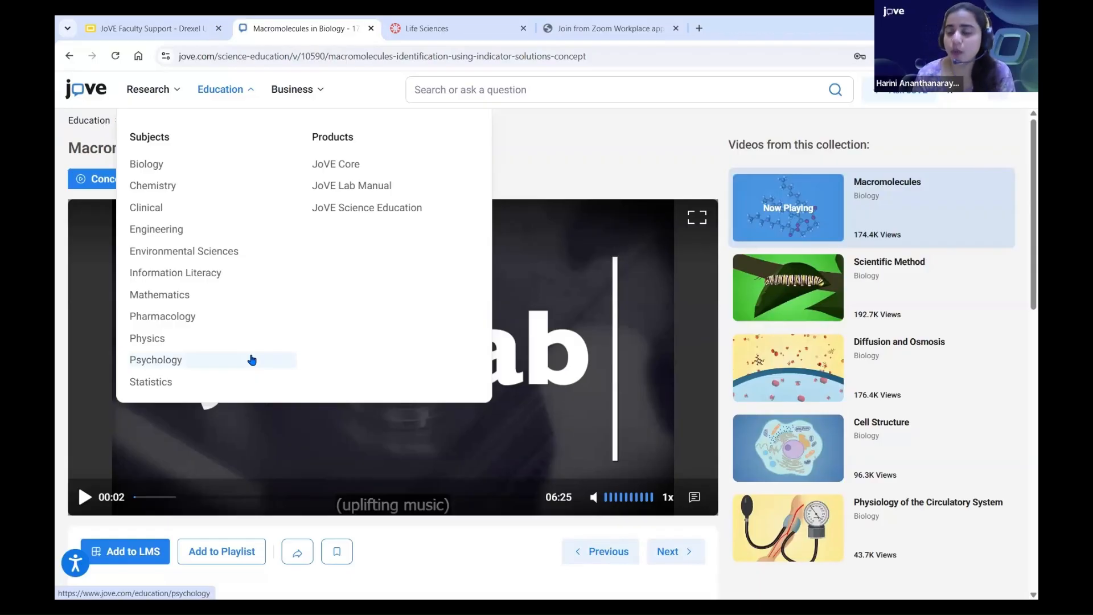
left_click(654, 151)
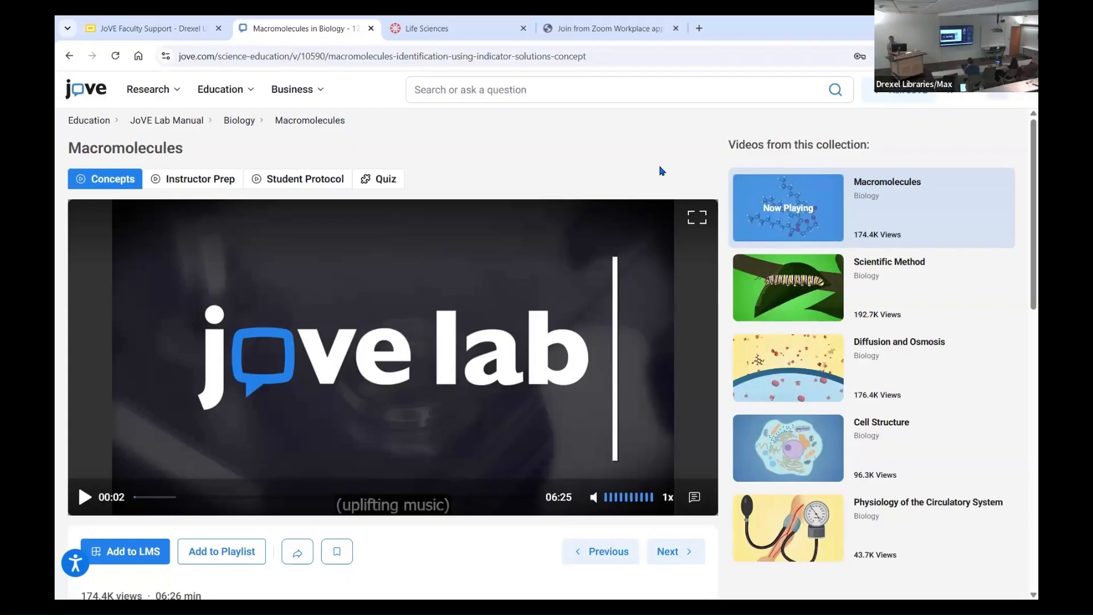
left_click(234, 92)
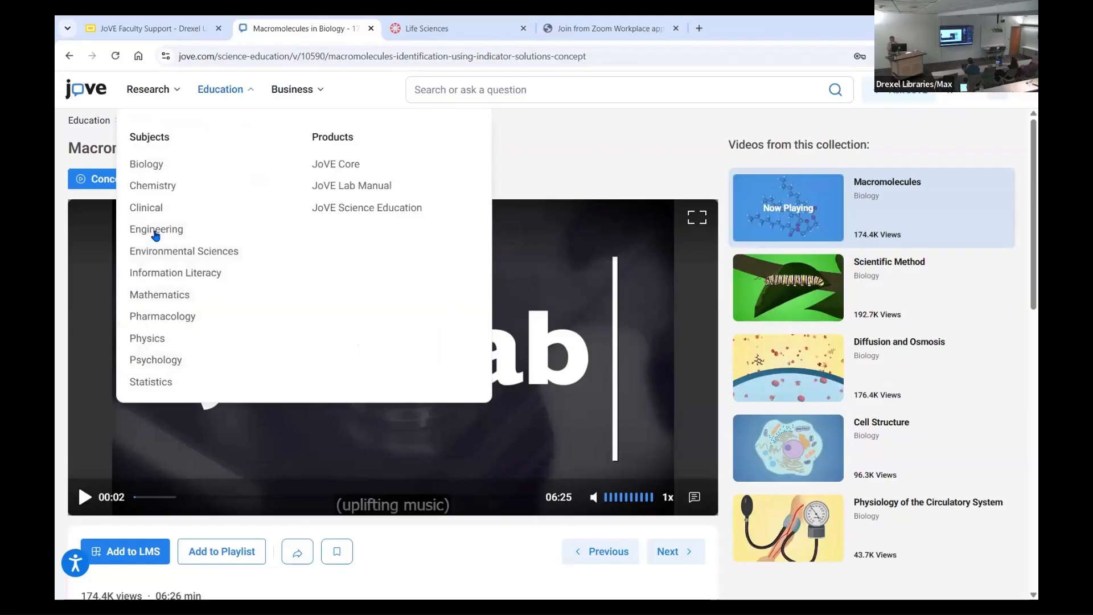
left_click(603, 161)
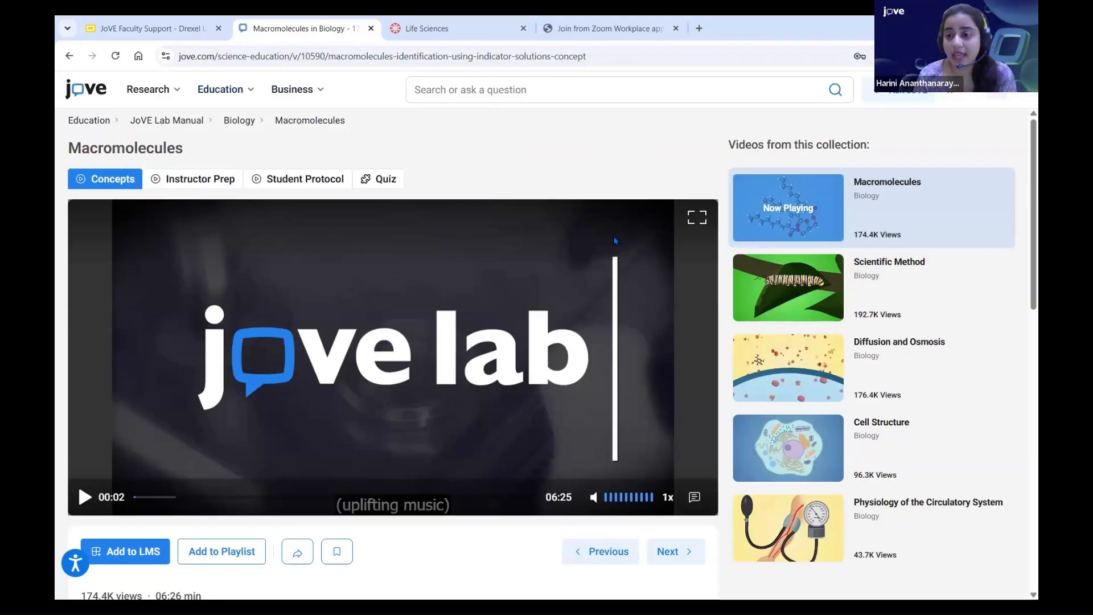
Step: Review the Macromolecules video's playback speed choices and its audio and subtitle languages
left_click(666, 504)
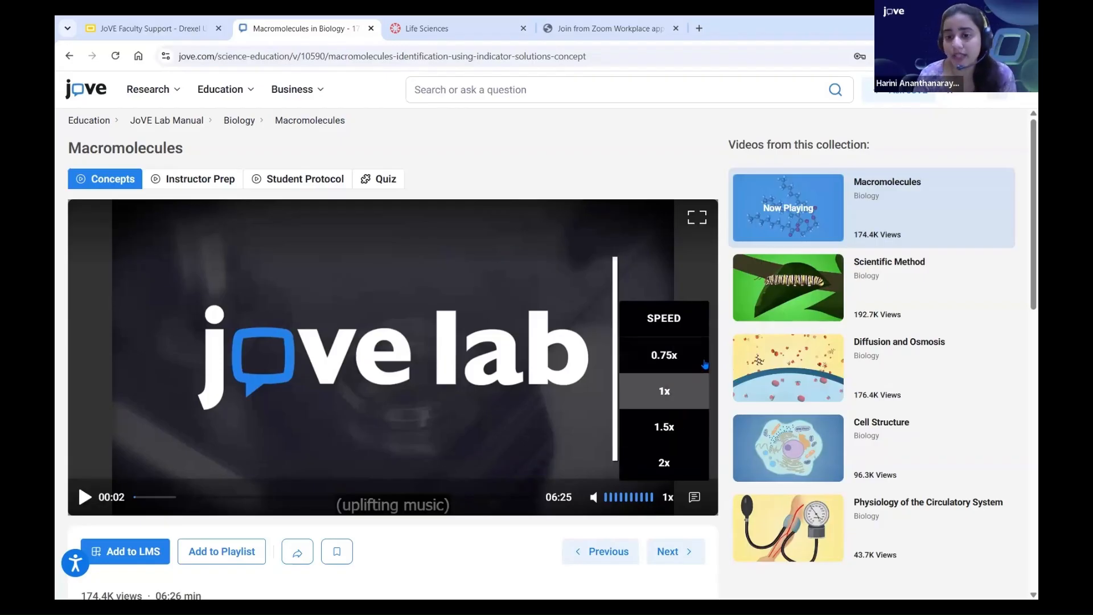
left_click(693, 499)
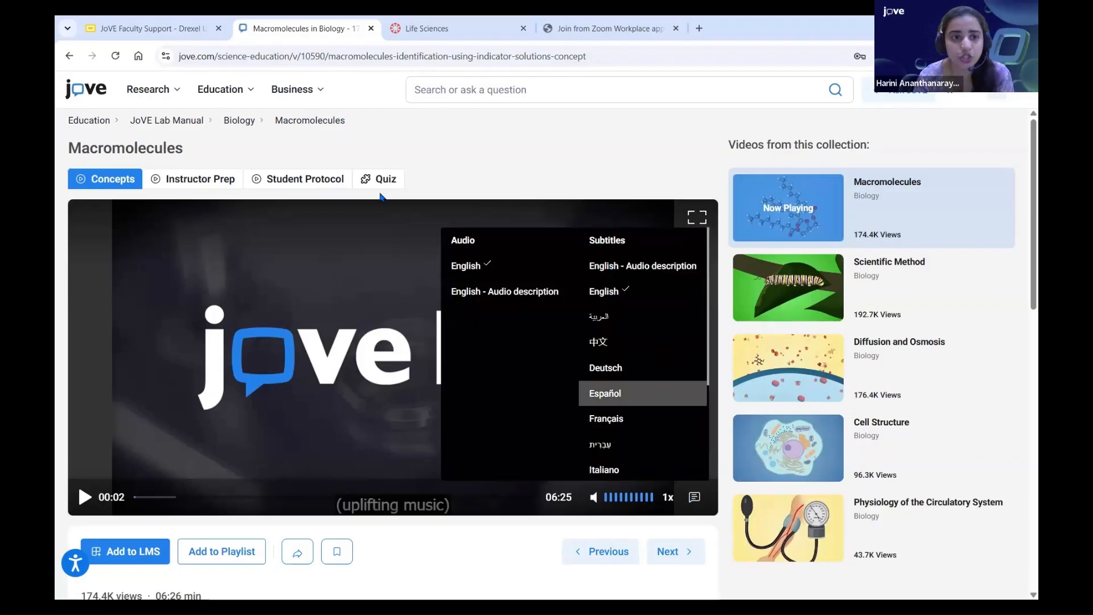
Step: Open video 2.1, The Periodic Table and Organismal Elements, in Core Biology's Chemistry of Life chapter, play it briefly and pause it
left_click(100, 121)
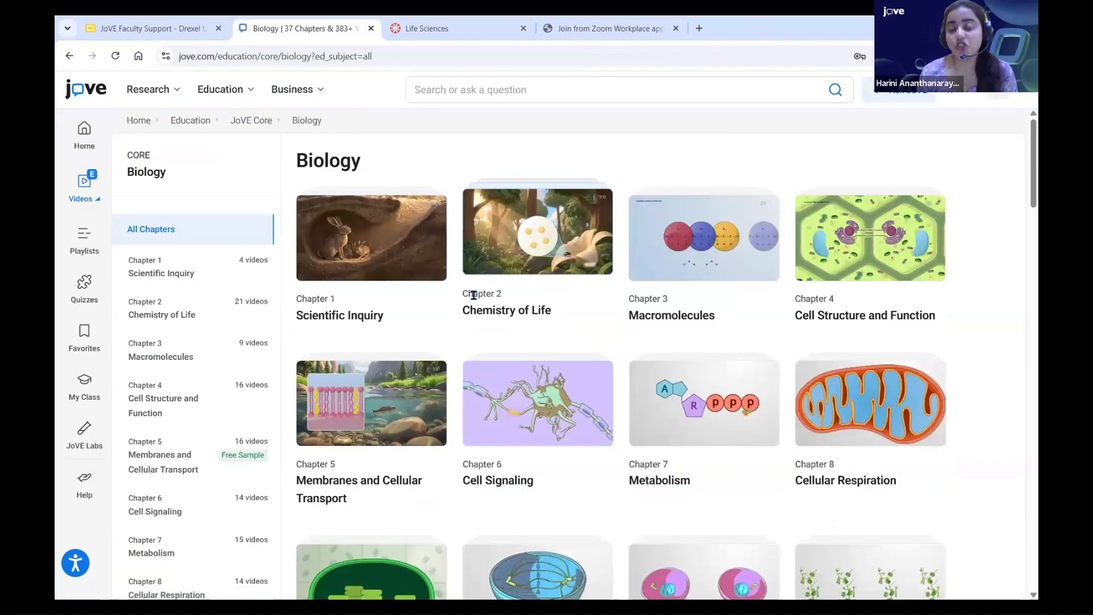
left_click(596, 252)
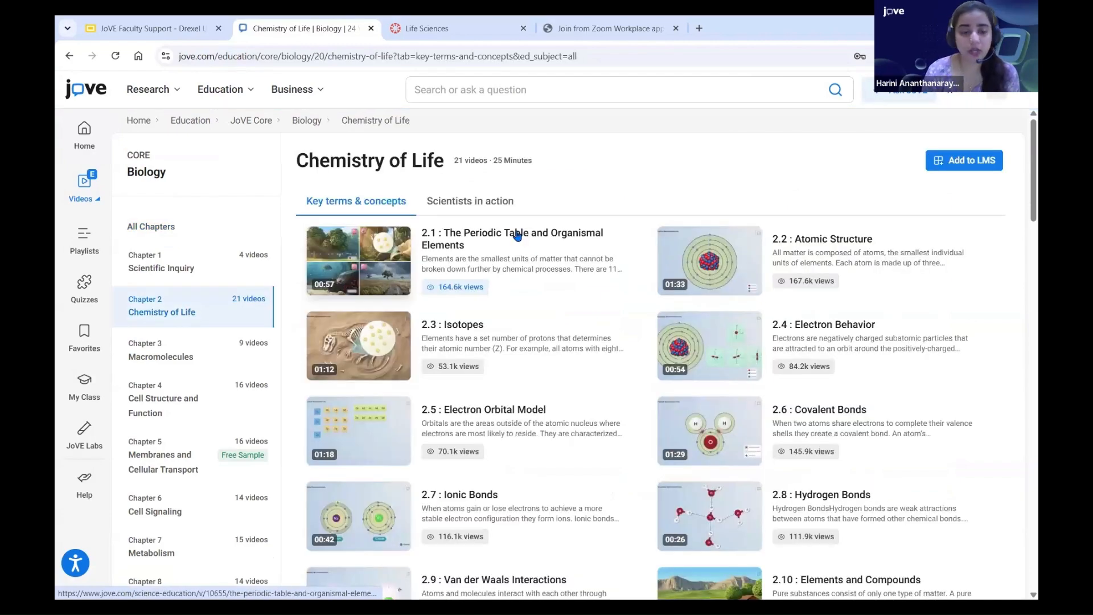
left_click(516, 235)
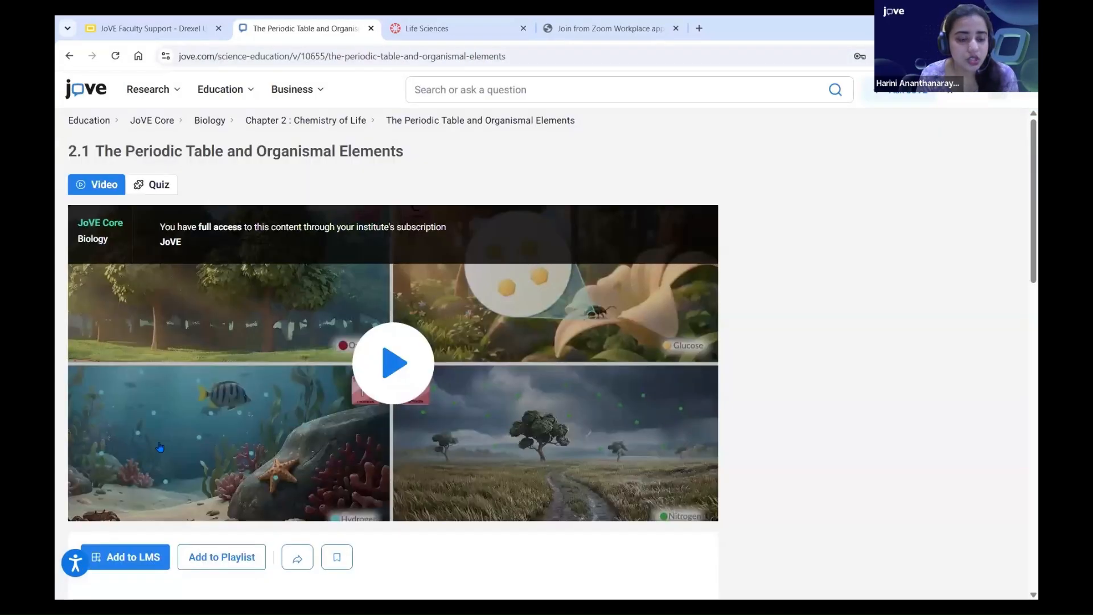
left_click(82, 509)
left_click(82, 508)
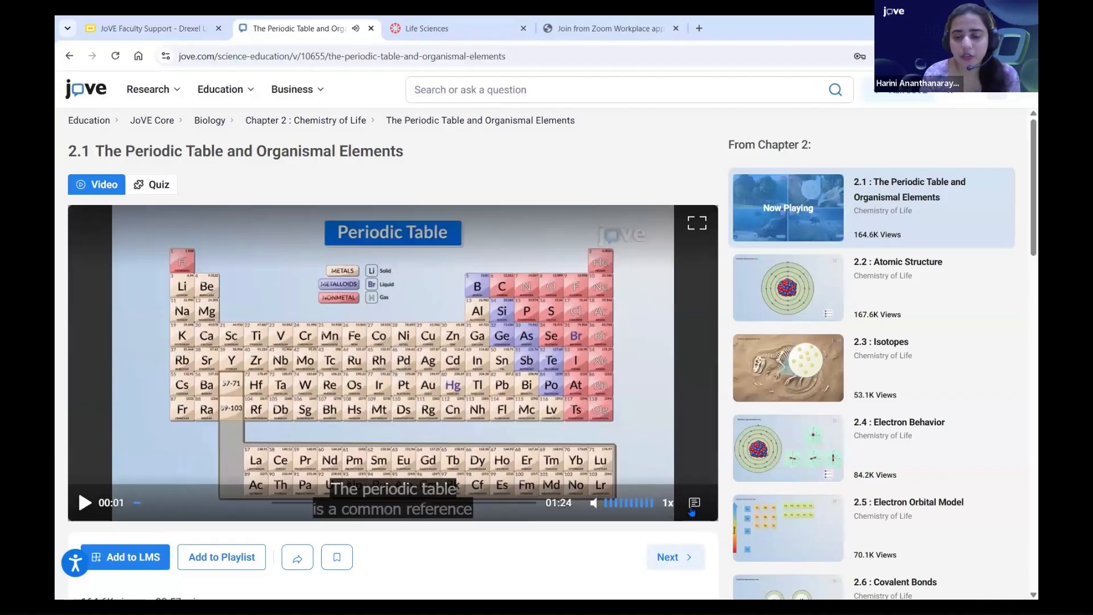
Step: Review the audio and subtitle languages offered for the Periodic Table and Organismal Elements video
left_click(692, 510)
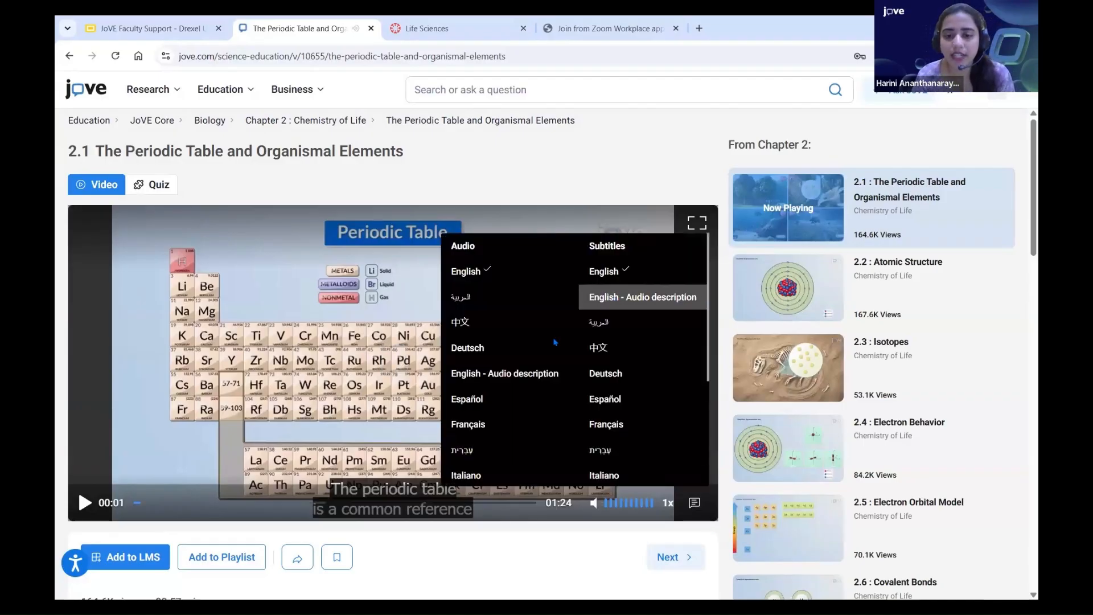
scroll(551, 301, "down", 3)
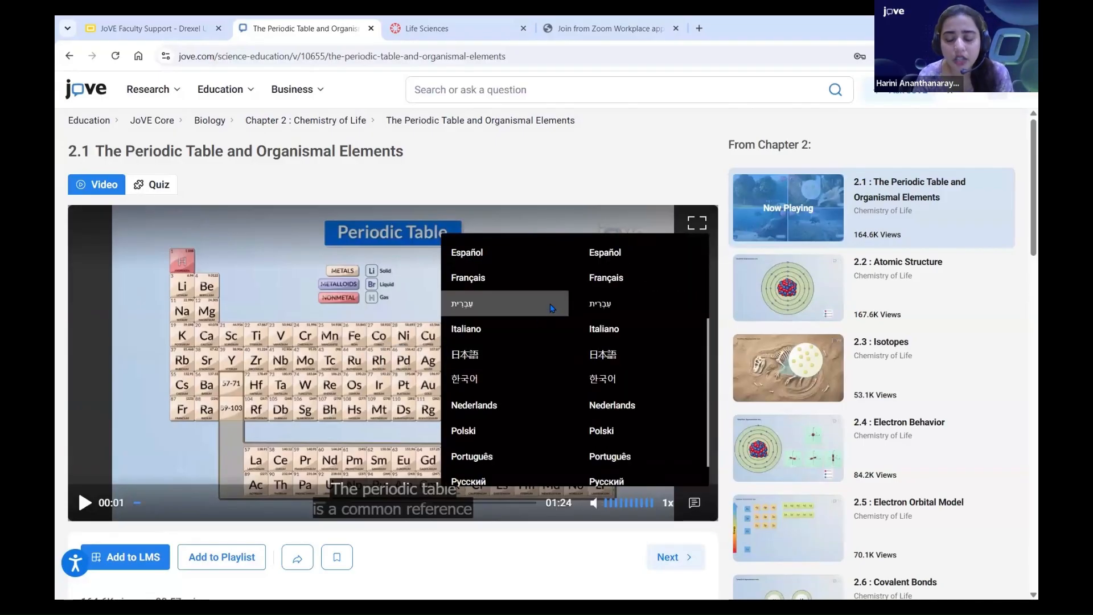
scroll(551, 308, "down", 1)
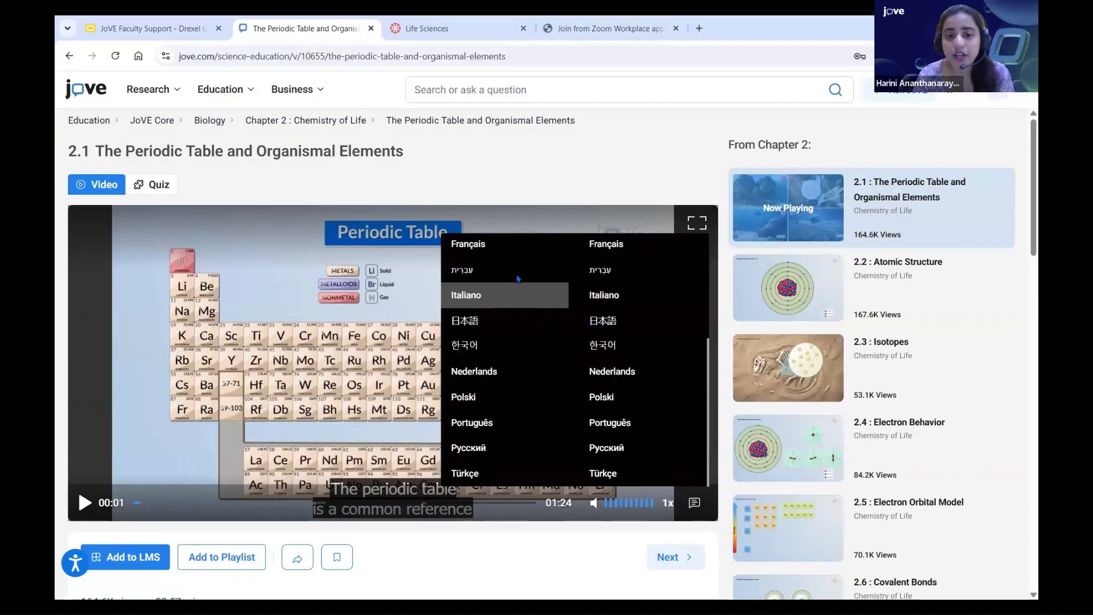
scroll(523, 290, "up", 4)
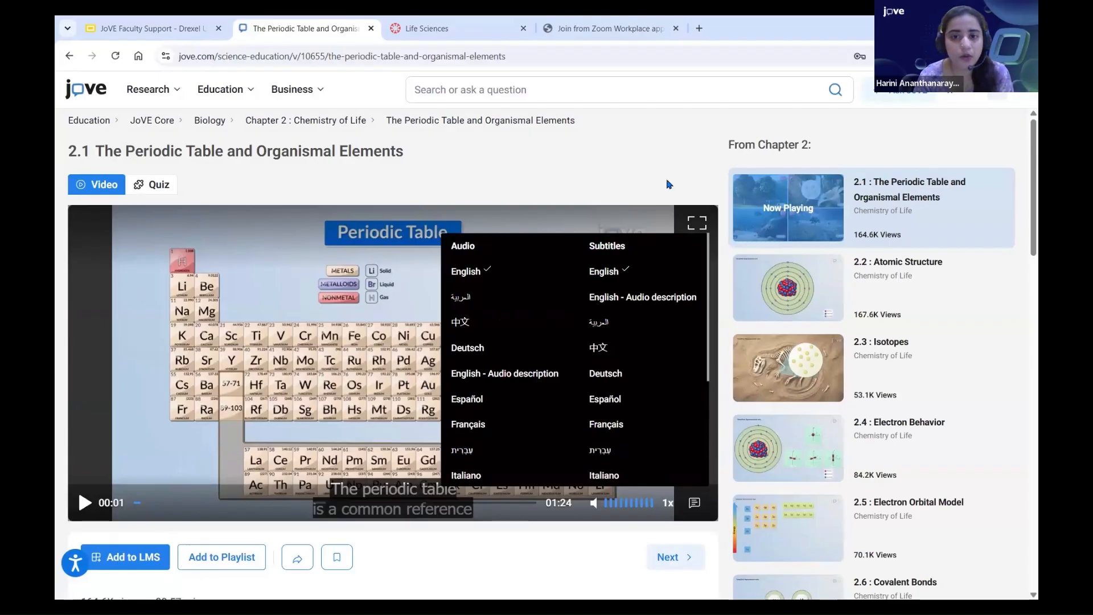
Step: Expand the overview text below the Periodic Table and Organismal Elements video to its full length
scroll(472, 376, "down", 2)
scroll(471, 376, "down", 4)
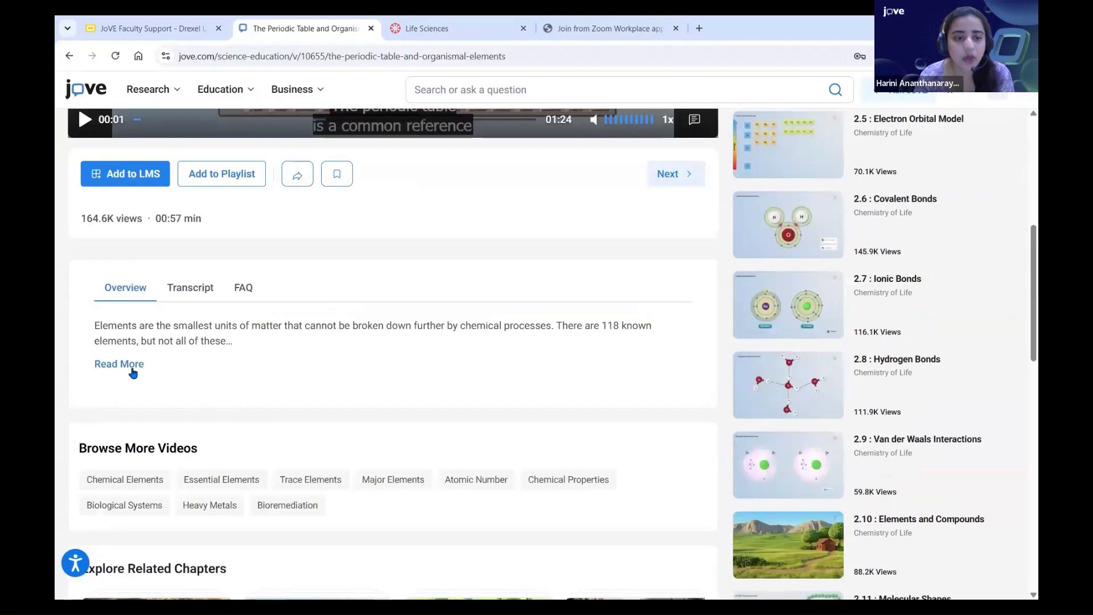
left_click(119, 364)
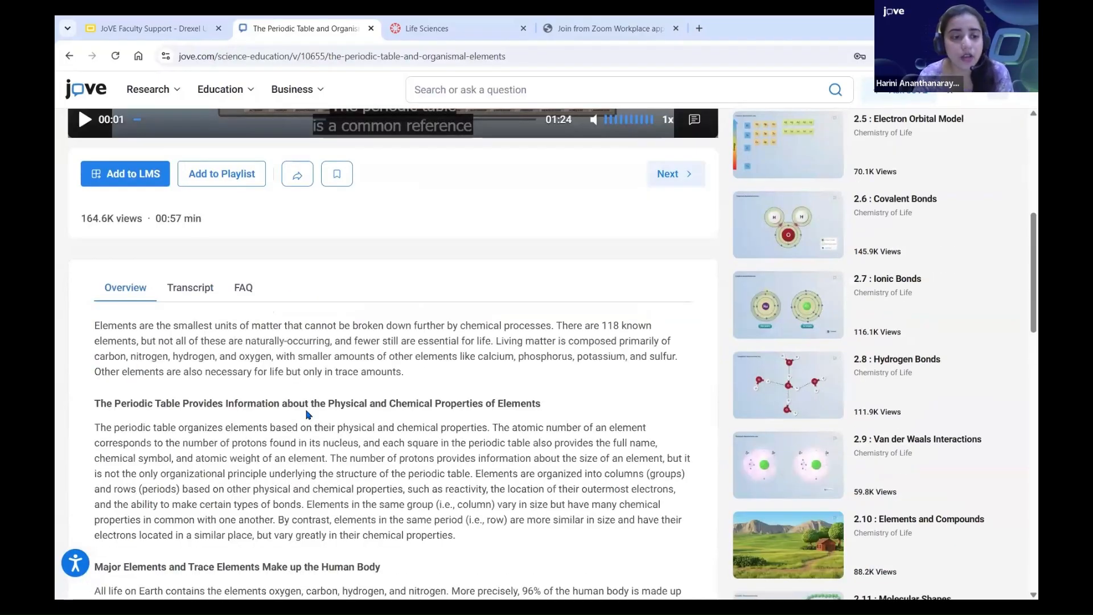
scroll(308, 414, "down", 1)
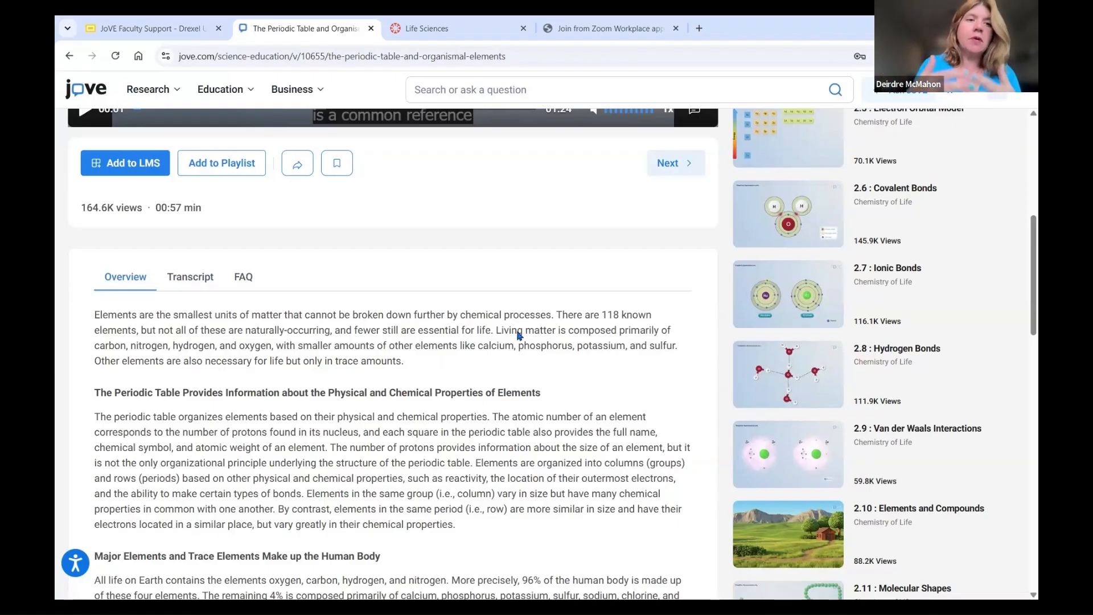
Step: Return to the video player from the overview text and check its audio and subtitle language list once more
scroll(520, 336, "up", 1)
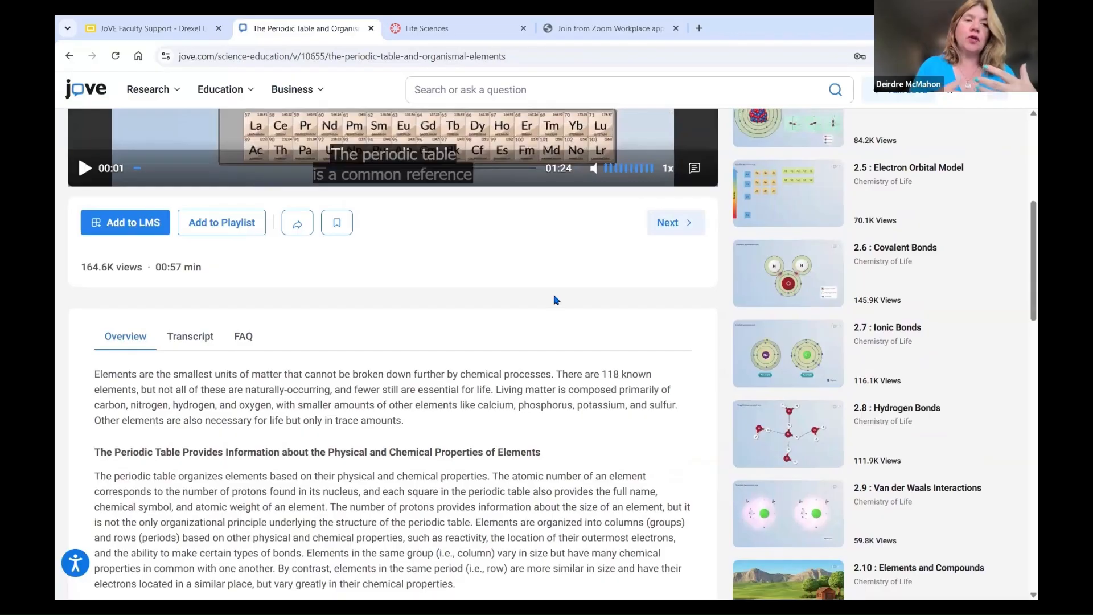
scroll(556, 300, "up", 1)
scroll(556, 300, "up", 1)
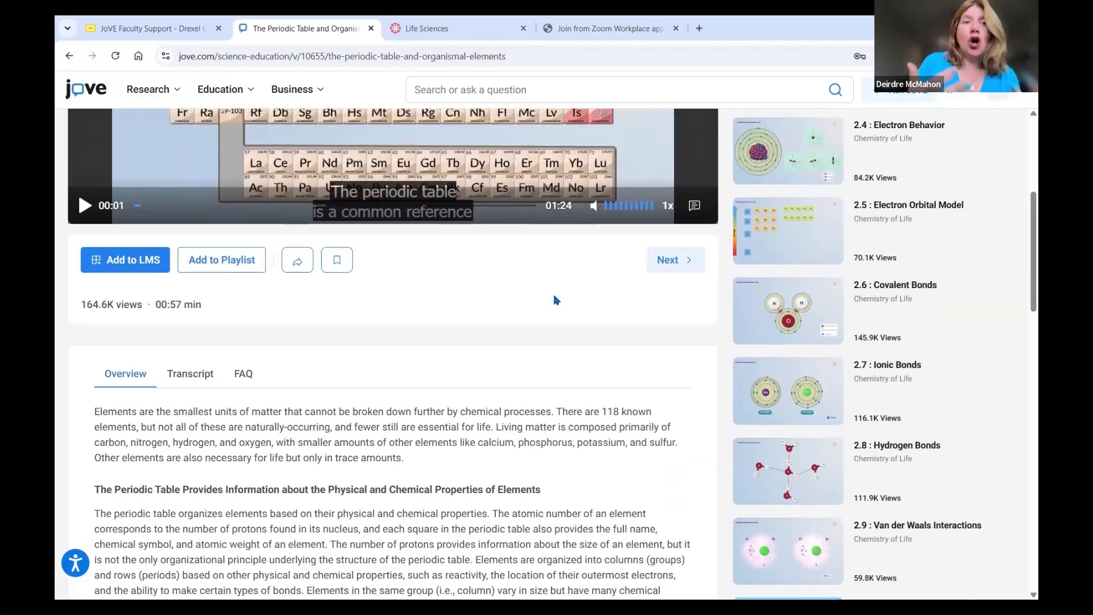
scroll(556, 300, "up", 1)
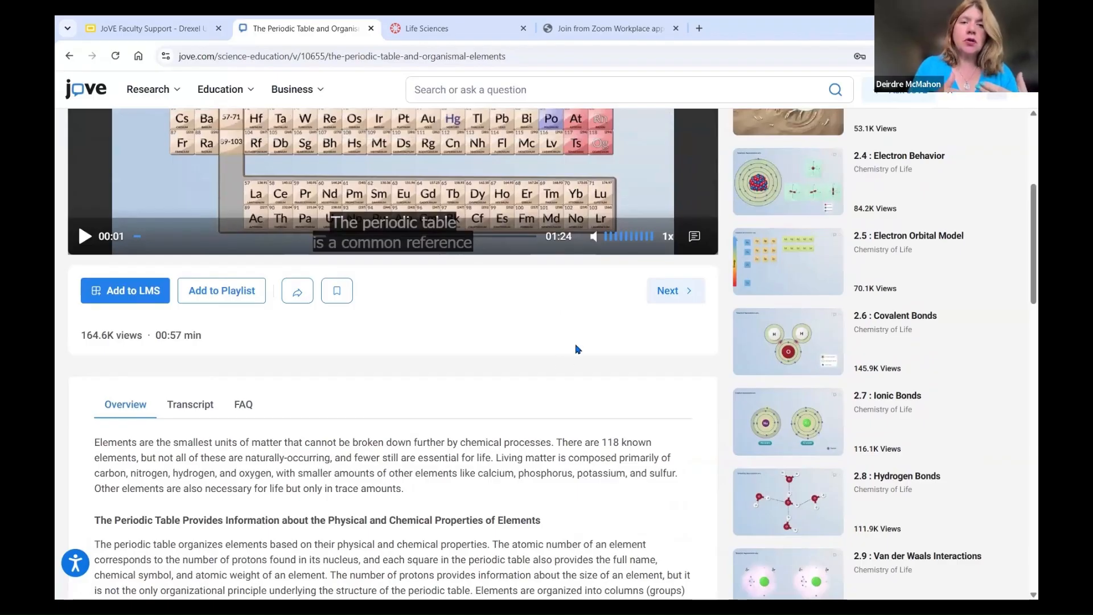
scroll(578, 349, "up", 1)
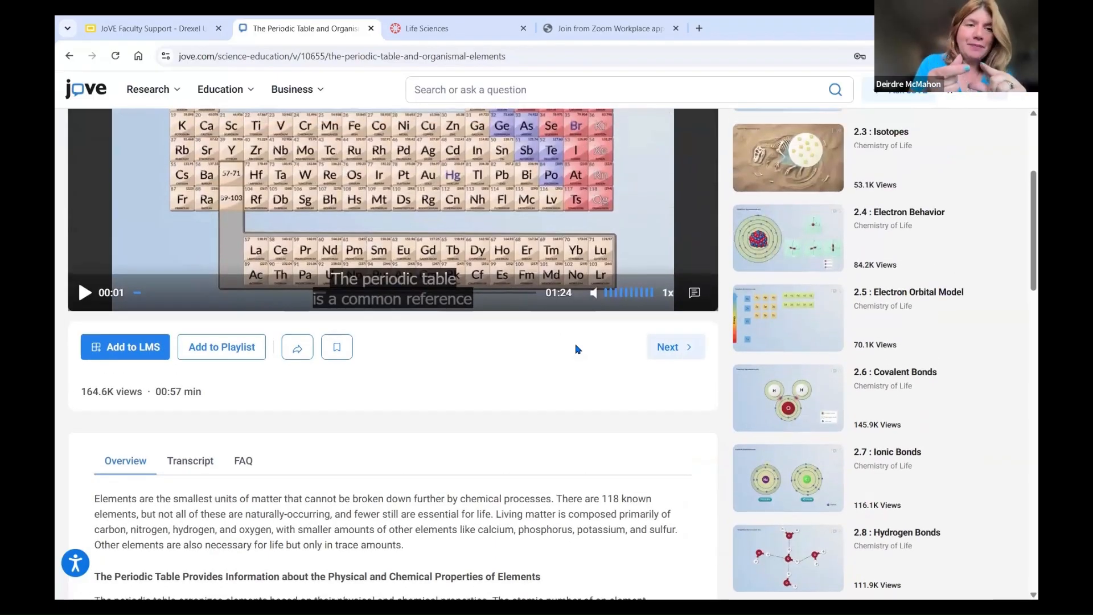
scroll(578, 349, "up", 1)
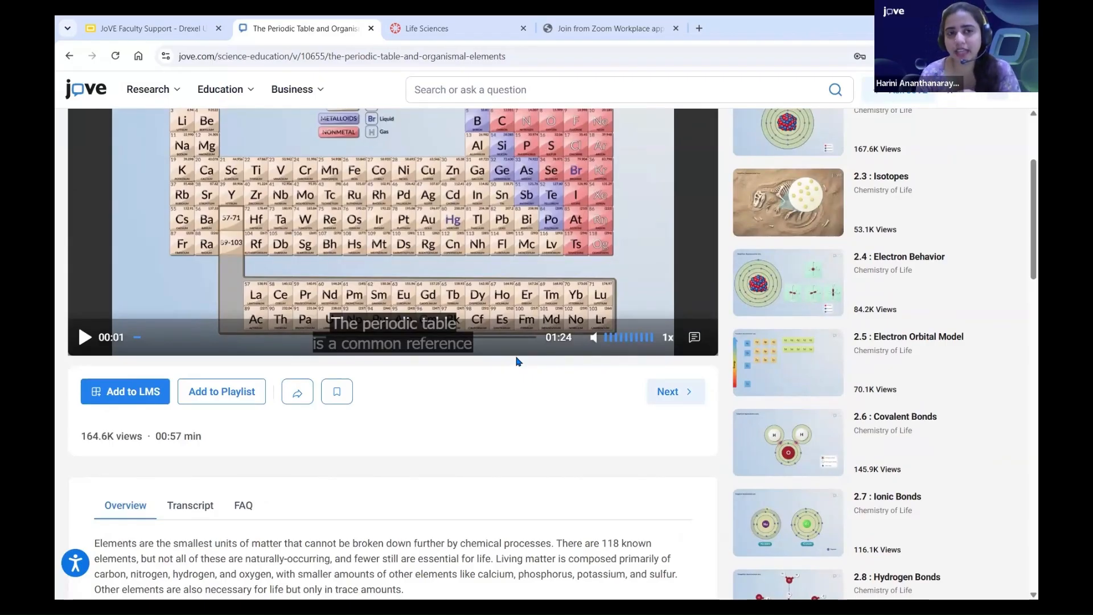
left_click(694, 337)
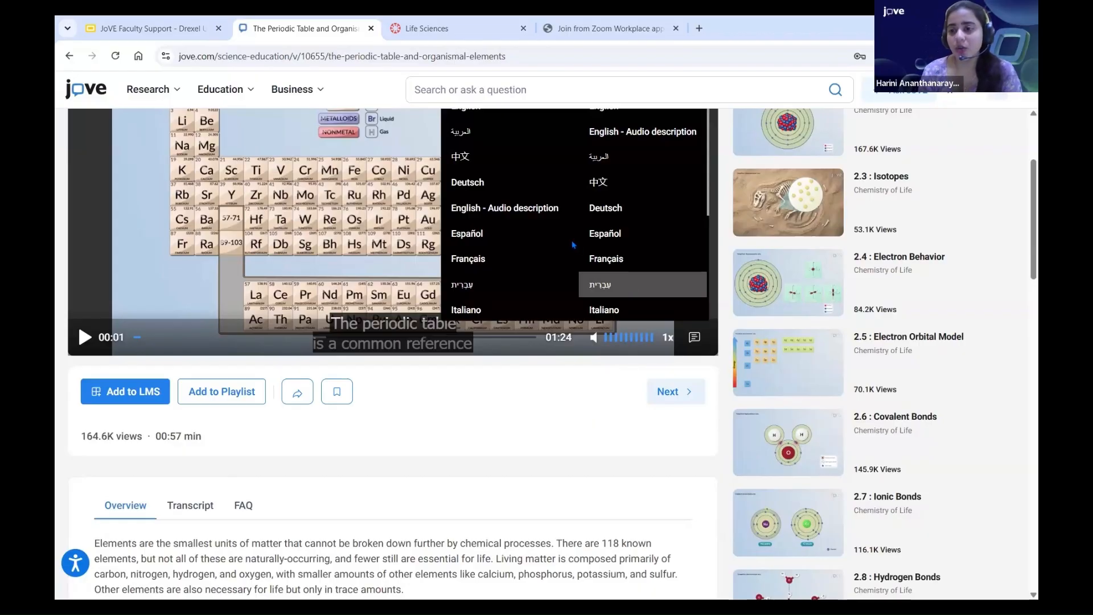
scroll(507, 478, "up", 2)
left_click(507, 485)
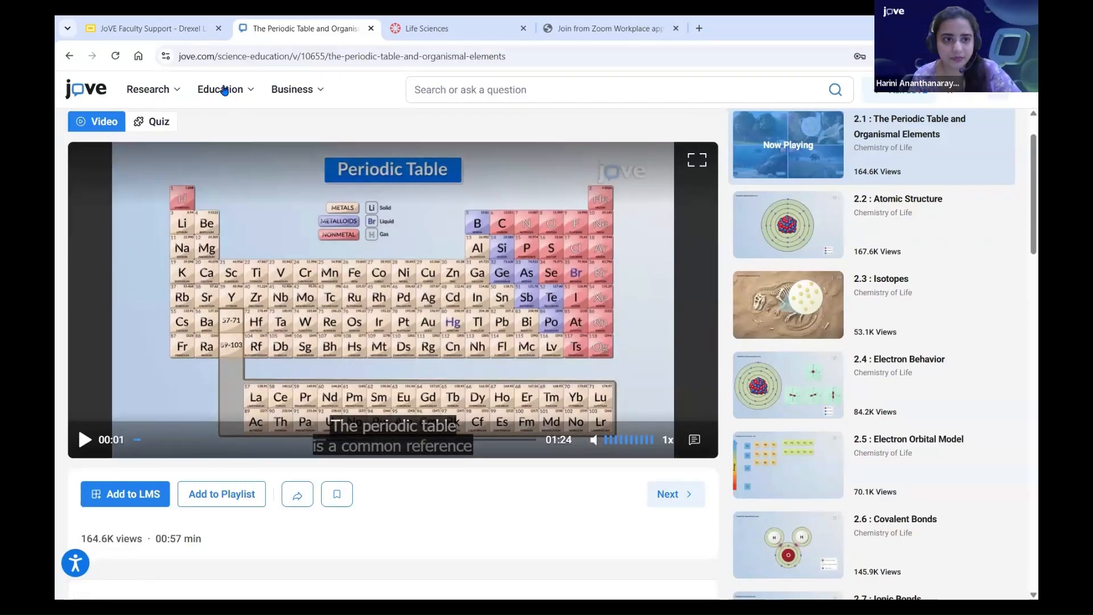
Step: Open the Macromolecules video in the JoVE Lab Manual Biology collection and go to its assessment quiz page
left_click(335, 196)
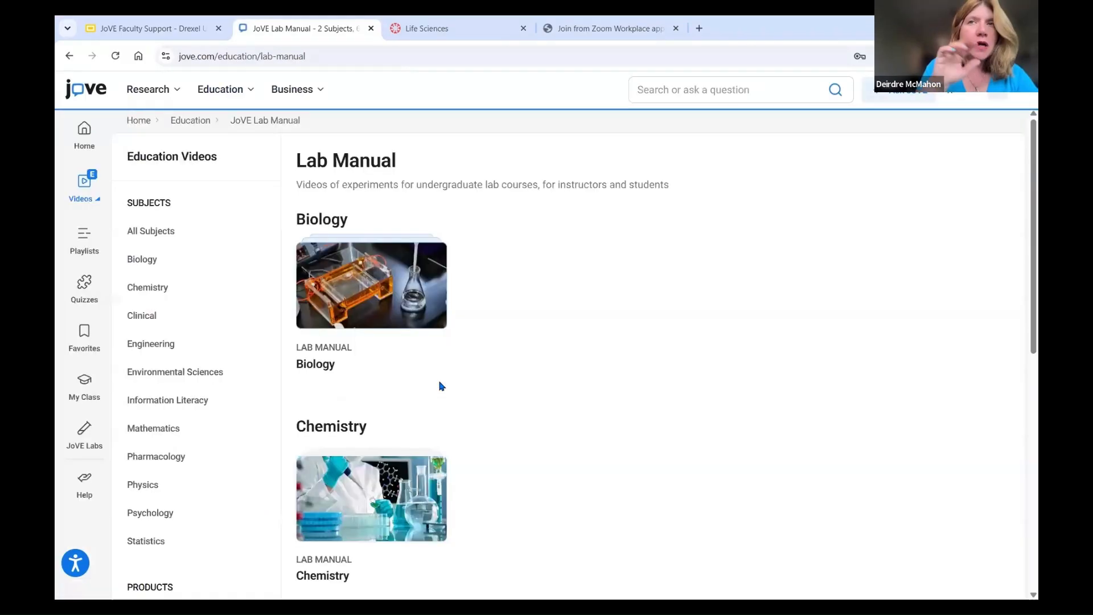
left_click(392, 284)
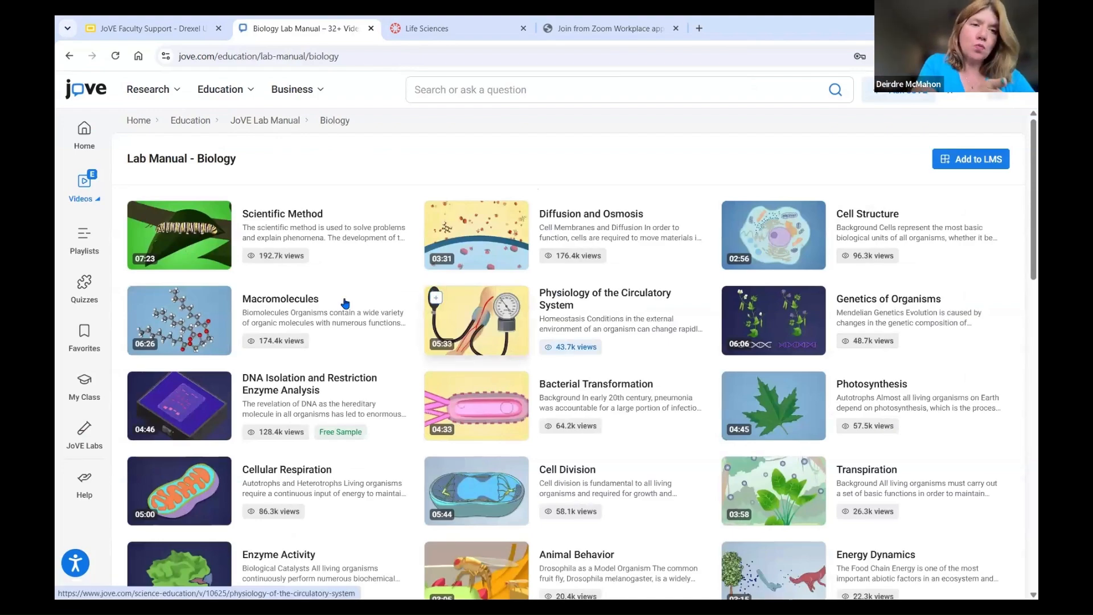
left_click(348, 245)
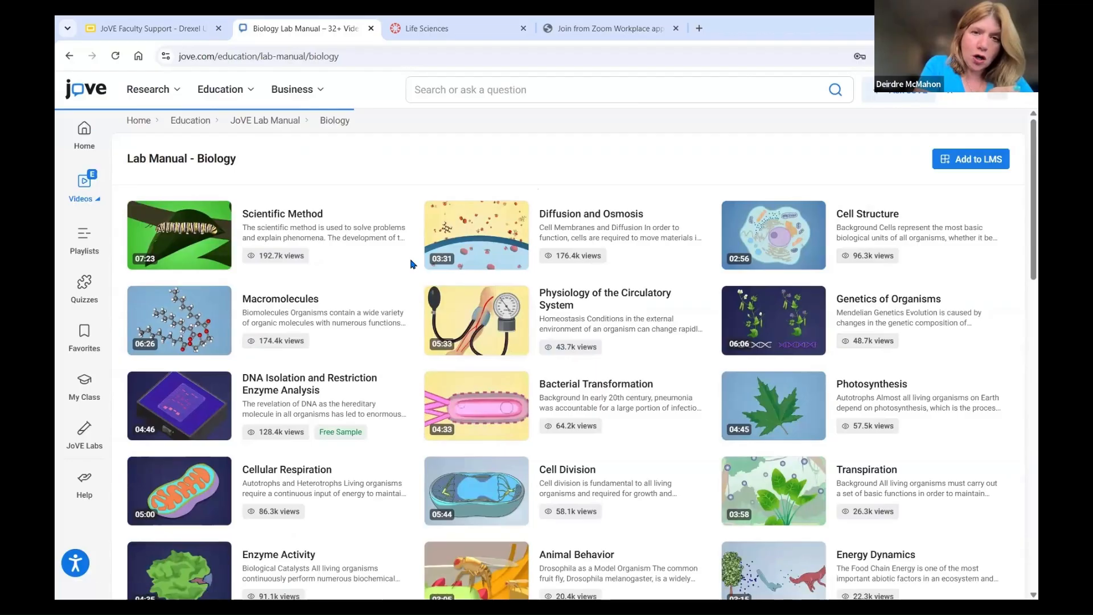
left_click(203, 311)
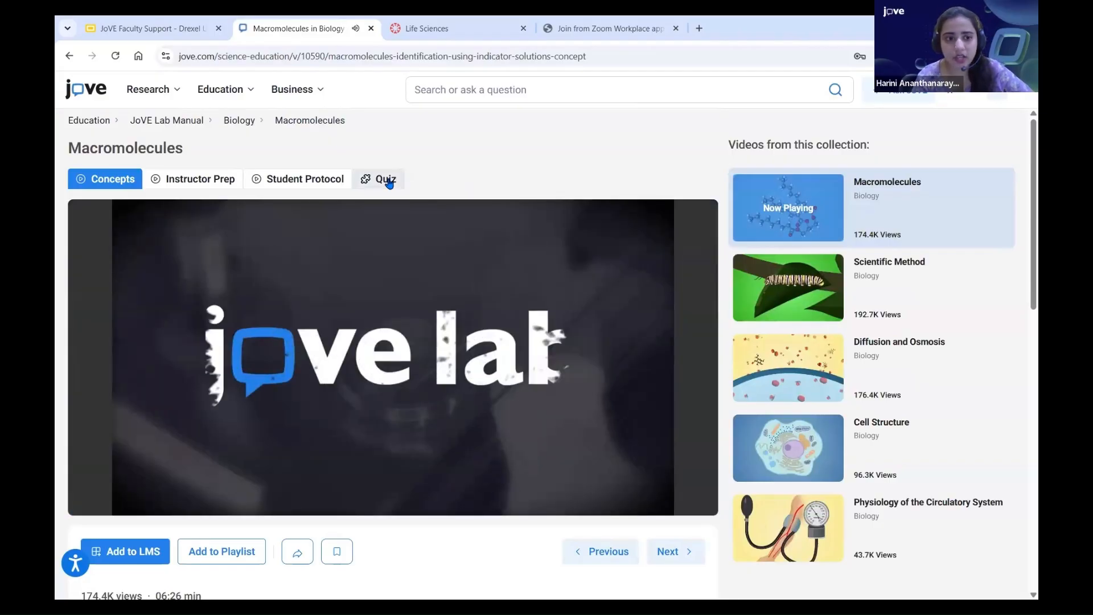
left_click(386, 180)
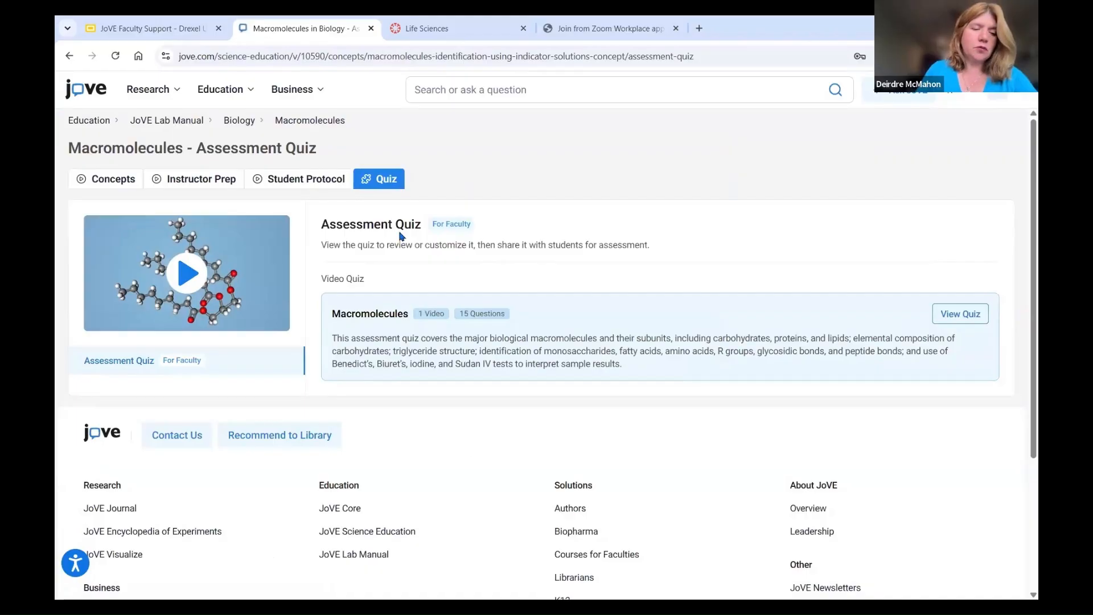
Step: Reopen video 2.1, The Periodic Table and Organismal Elements, in Core Biology's Chemistry of Life chapter and read its full overview text
left_click(98, 123)
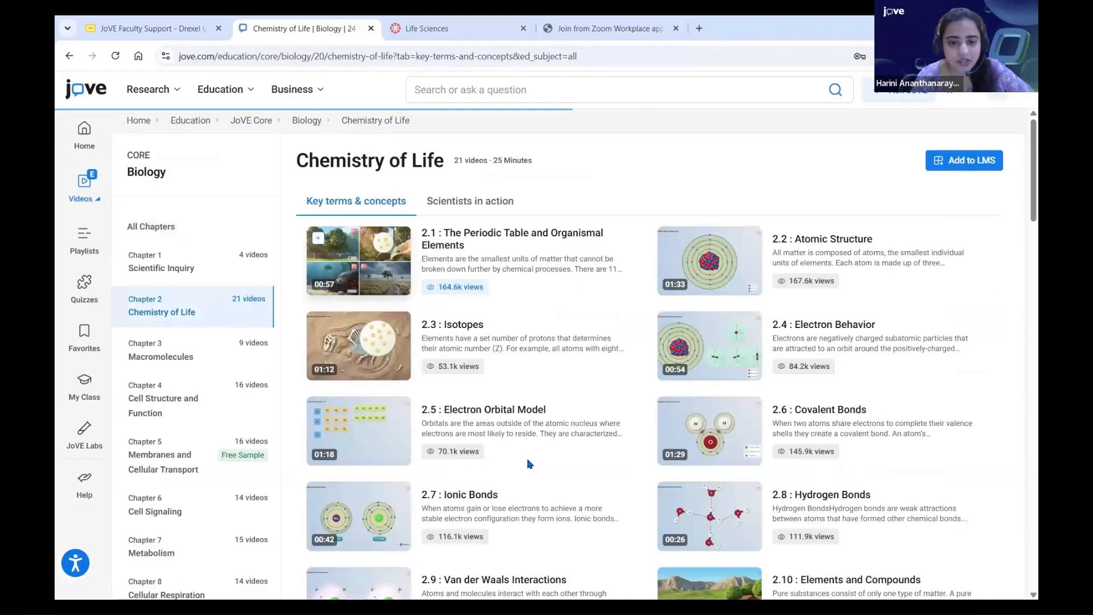
scroll(530, 464, "down", 3)
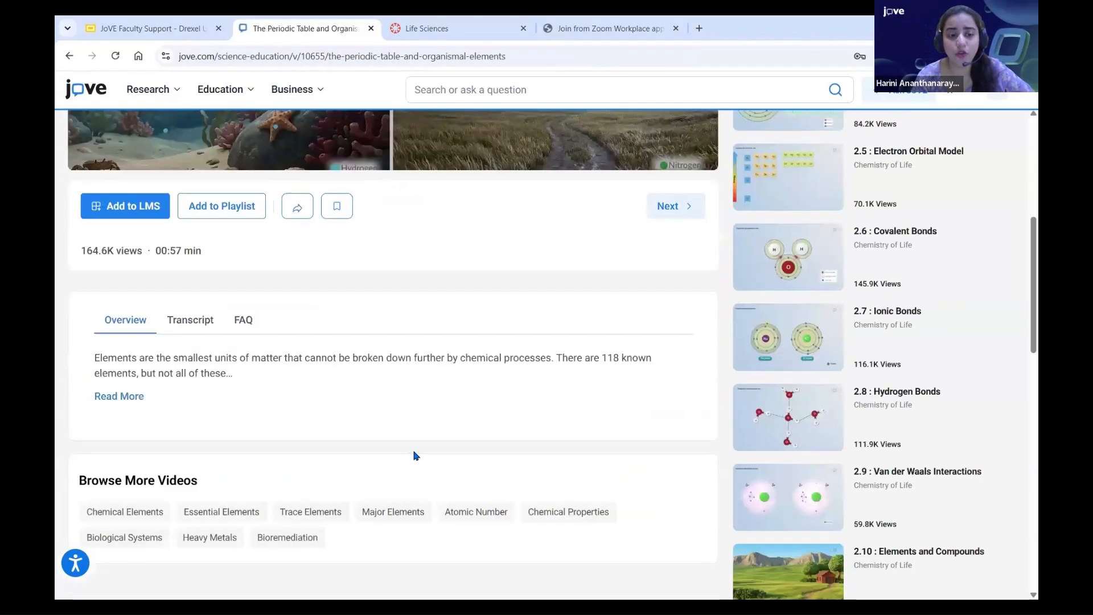
left_click(125, 397)
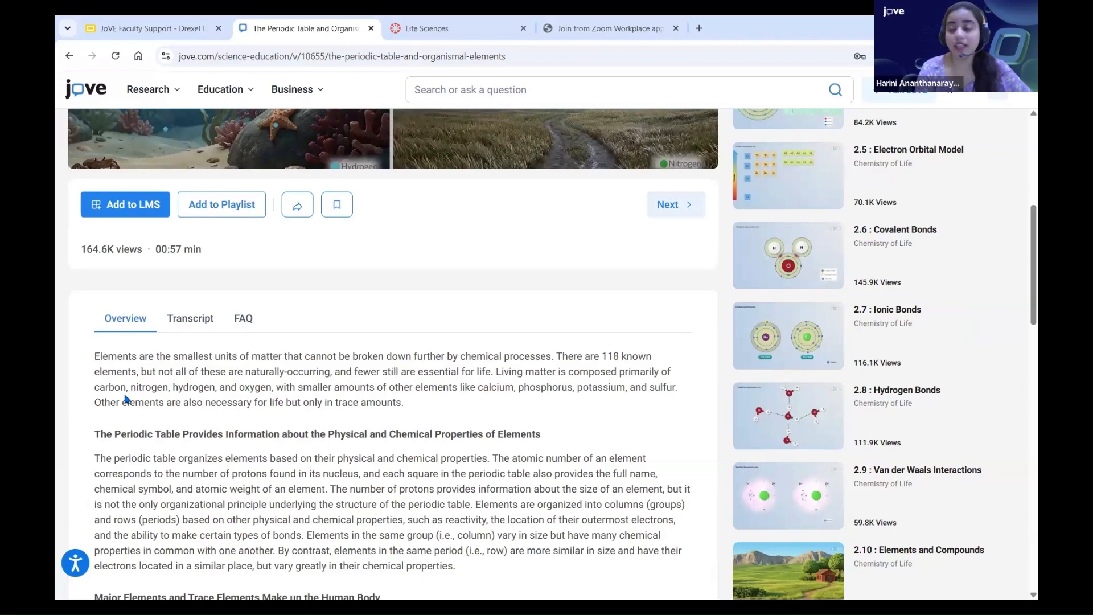
scroll(228, 416, "down", 2)
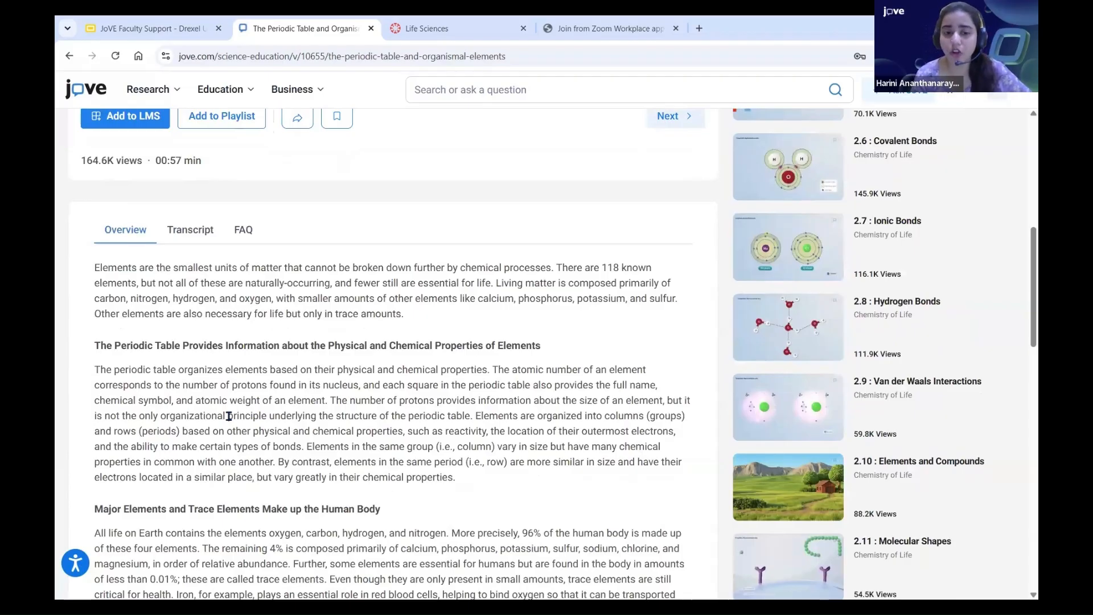
scroll(296, 412, "down", 2)
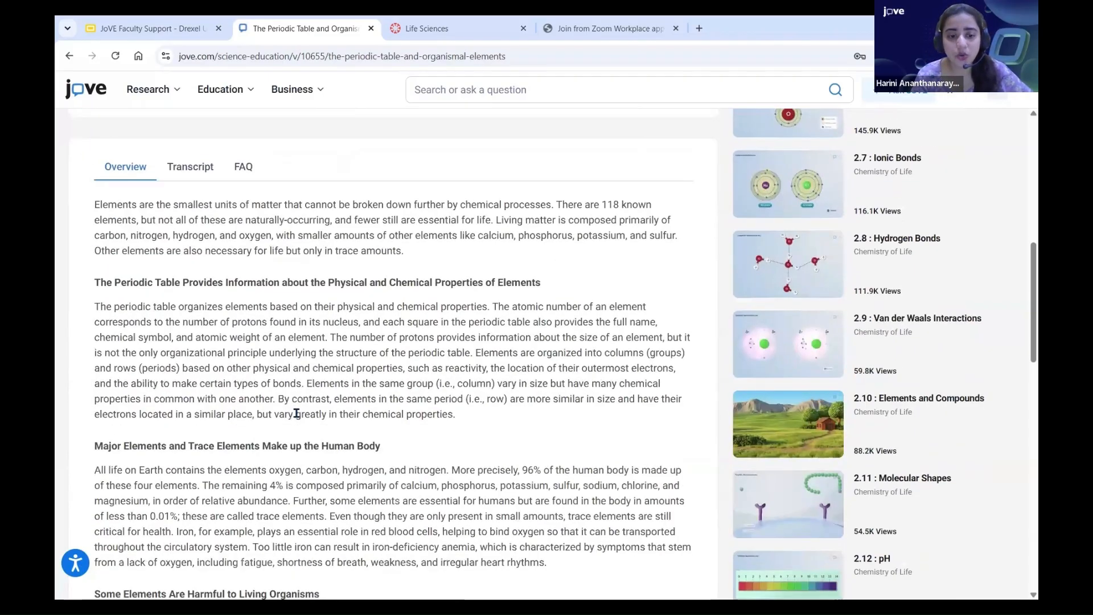
scroll(296, 412, "down", 1)
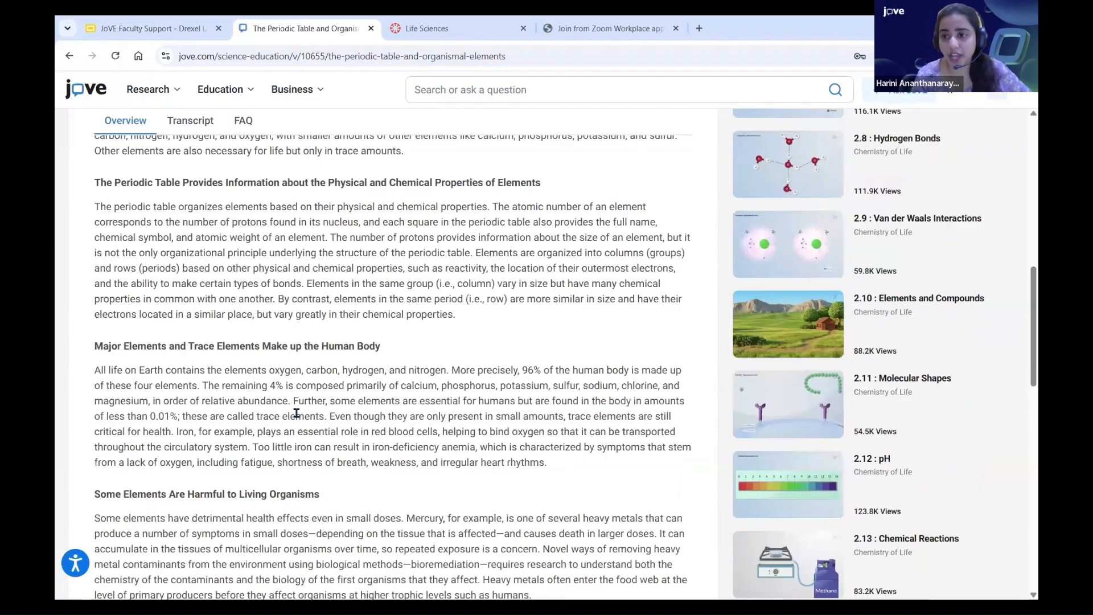
scroll(297, 415, "up", 10)
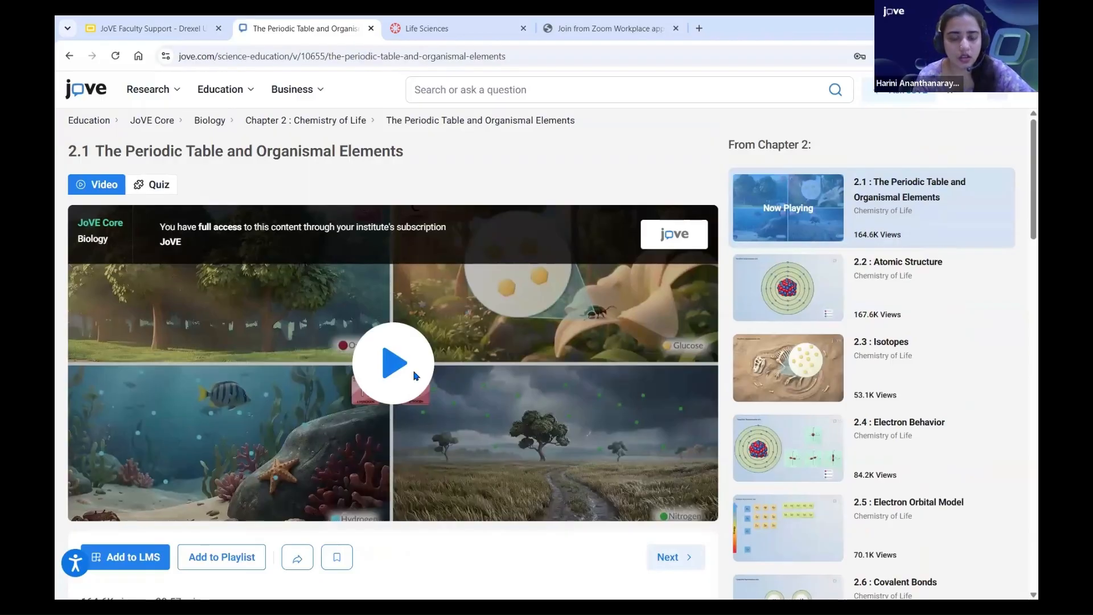
Step: Review the education subjects and products while staying on the Periodic Table and Organismal Elements video page
left_click(239, 95)
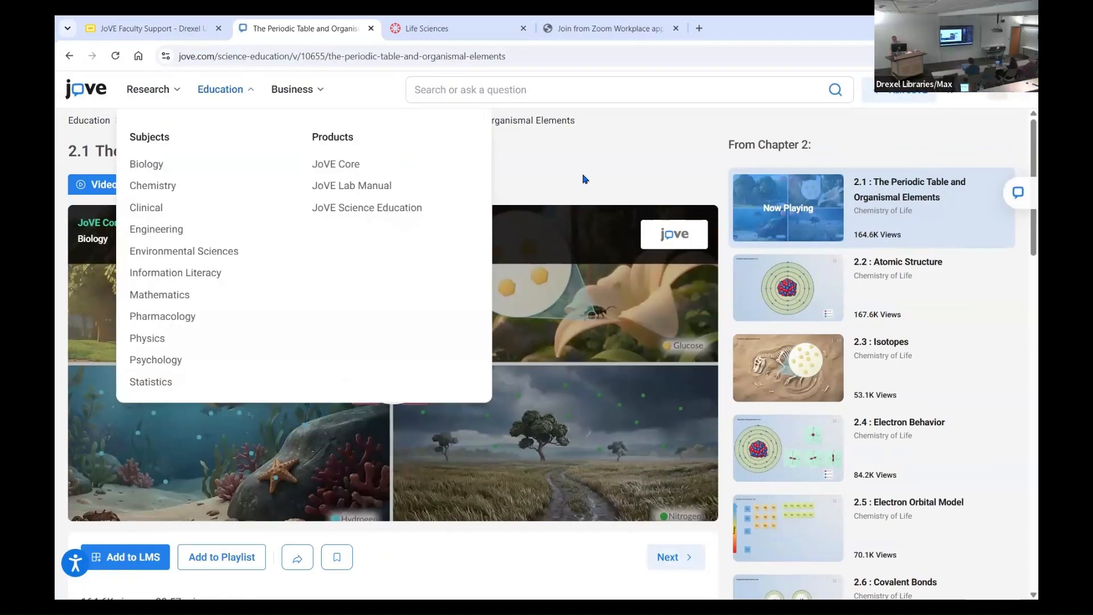
left_click(584, 180)
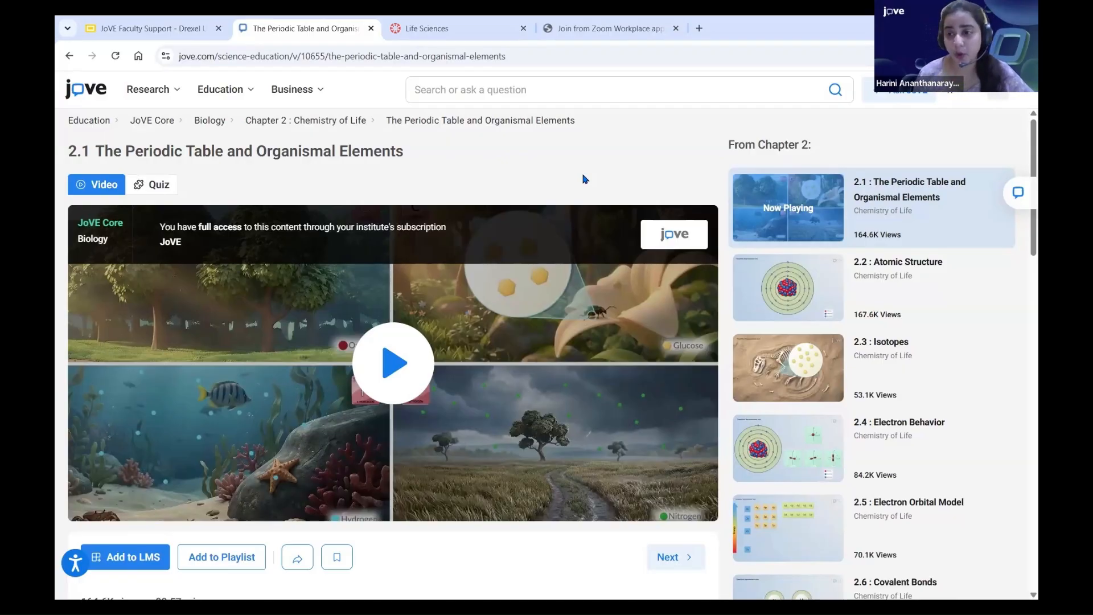
left_click(230, 97)
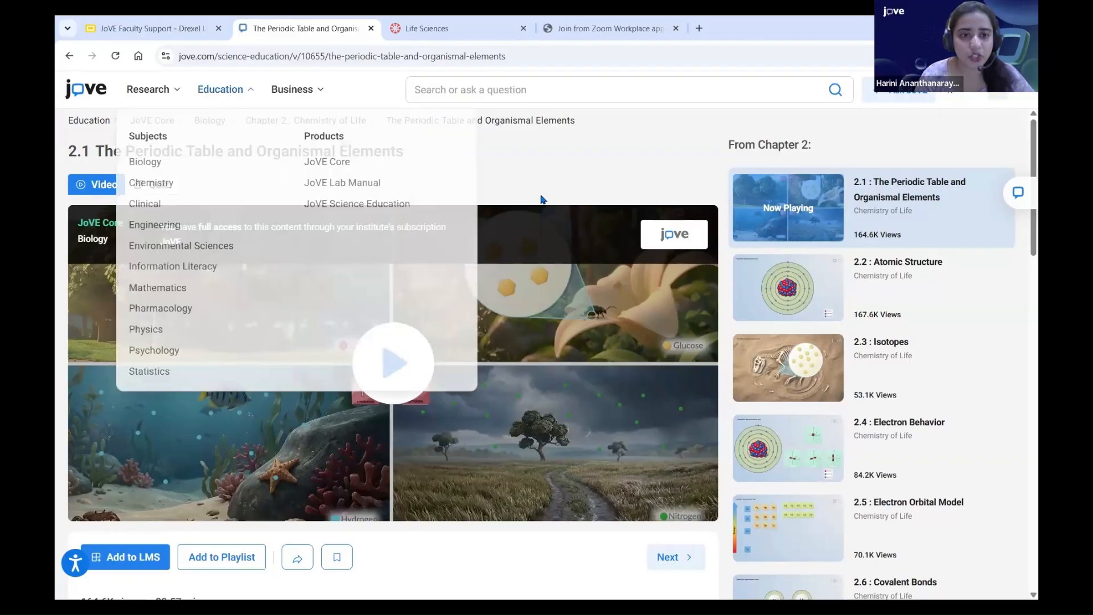
Step: Open the Lab Techniques quiz from JoVE's quiz library for editing
left_click(90, 94)
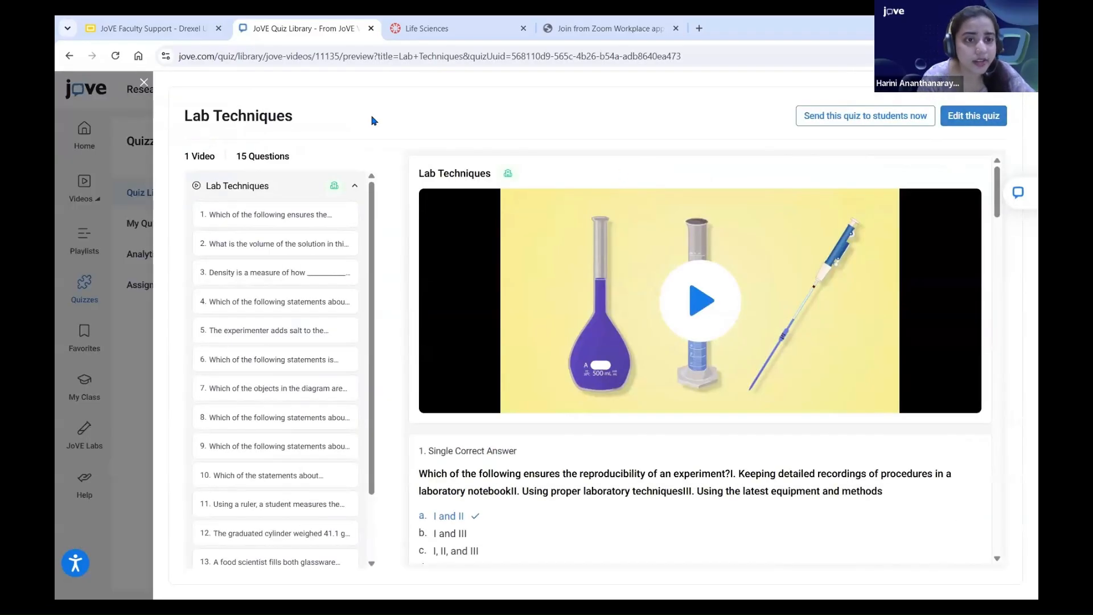
left_click(960, 117)
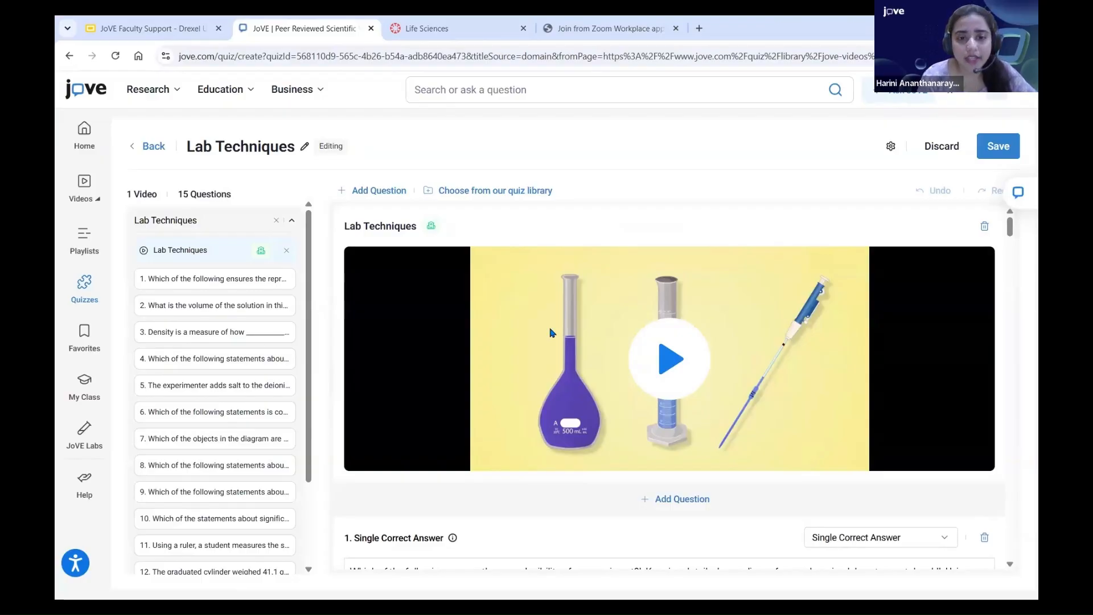
Step: Open the text of question 1 in the Lab Techniques quiz for editing and review its answer options
scroll(552, 332, "down", 1)
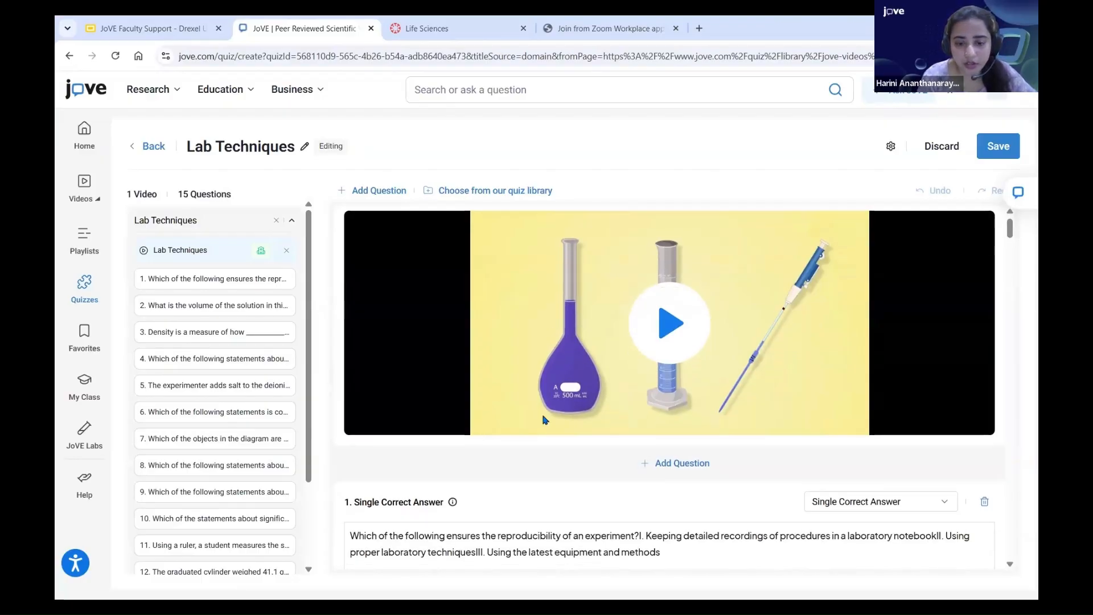
scroll(739, 411, "down", 3)
left_click(739, 412)
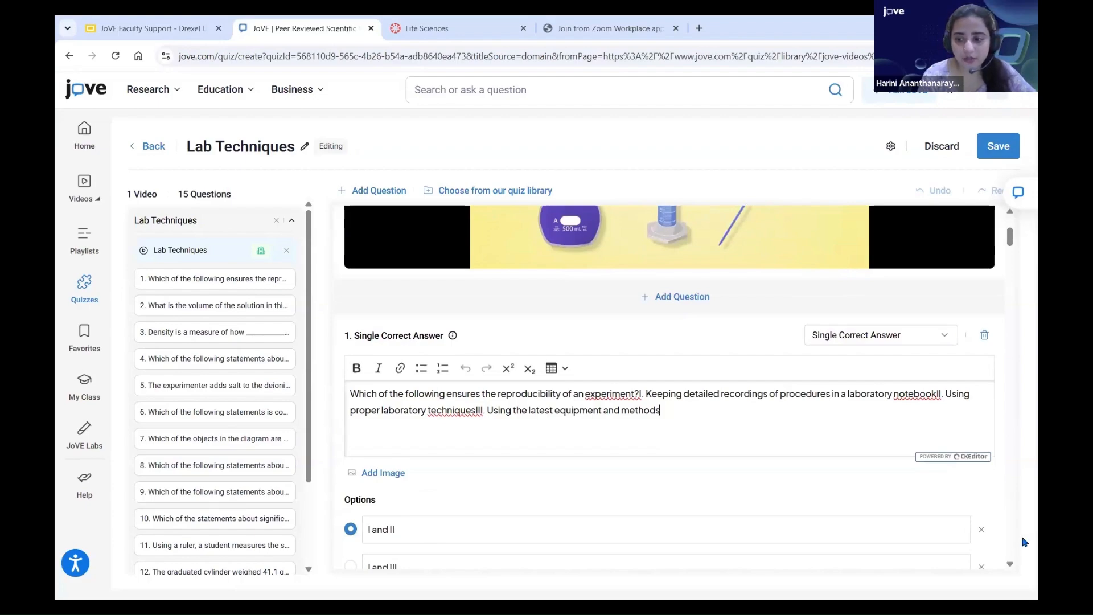
scroll(631, 433, "down", 1)
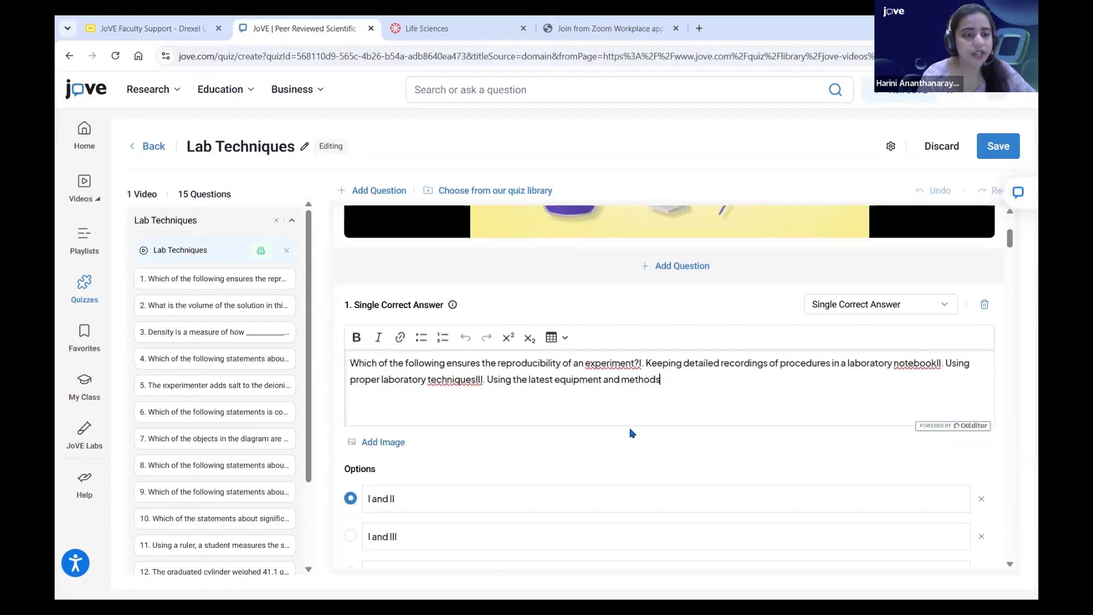
scroll(691, 387, "down", 1)
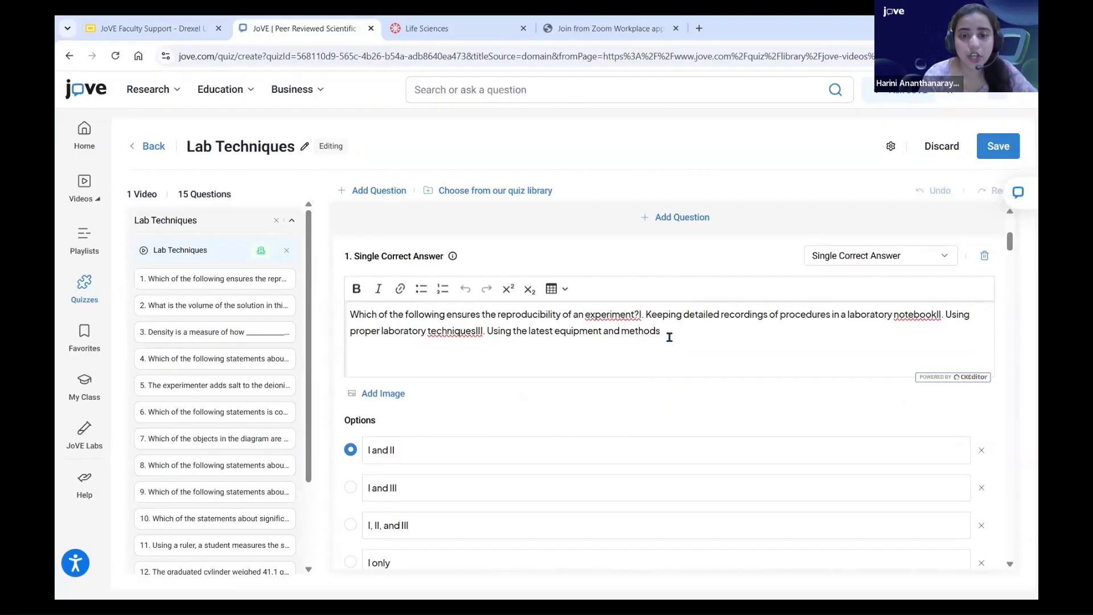
Step: Highlight "and methods" in question 1's text, clear the highlight, and review the question types available for question 1
scroll(678, 336, "down", 1)
left_click_drag(661, 313, 603, 313)
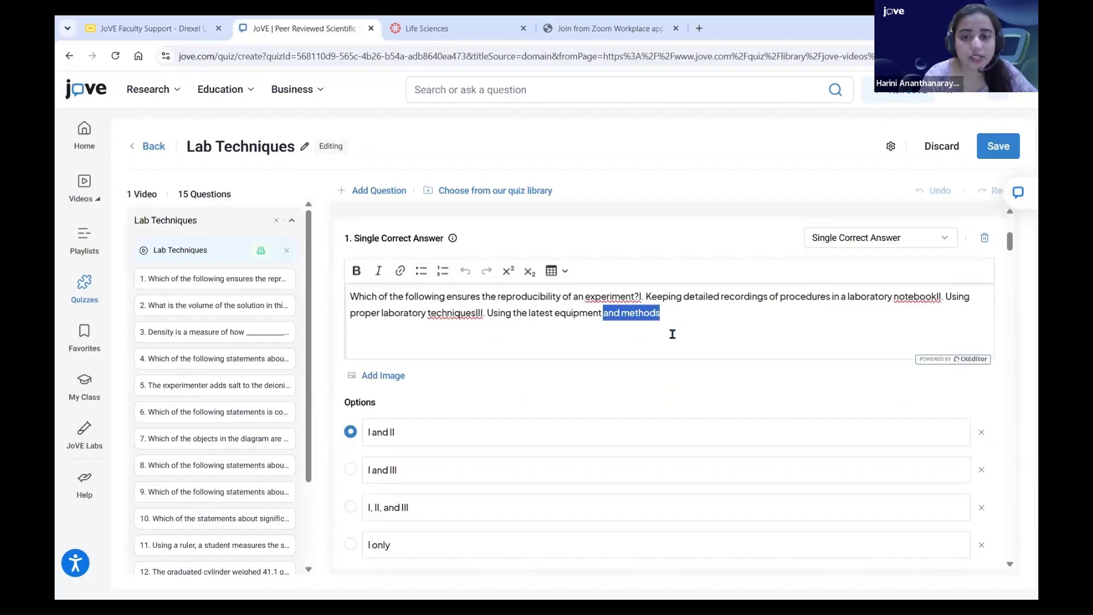
left_click(779, 333)
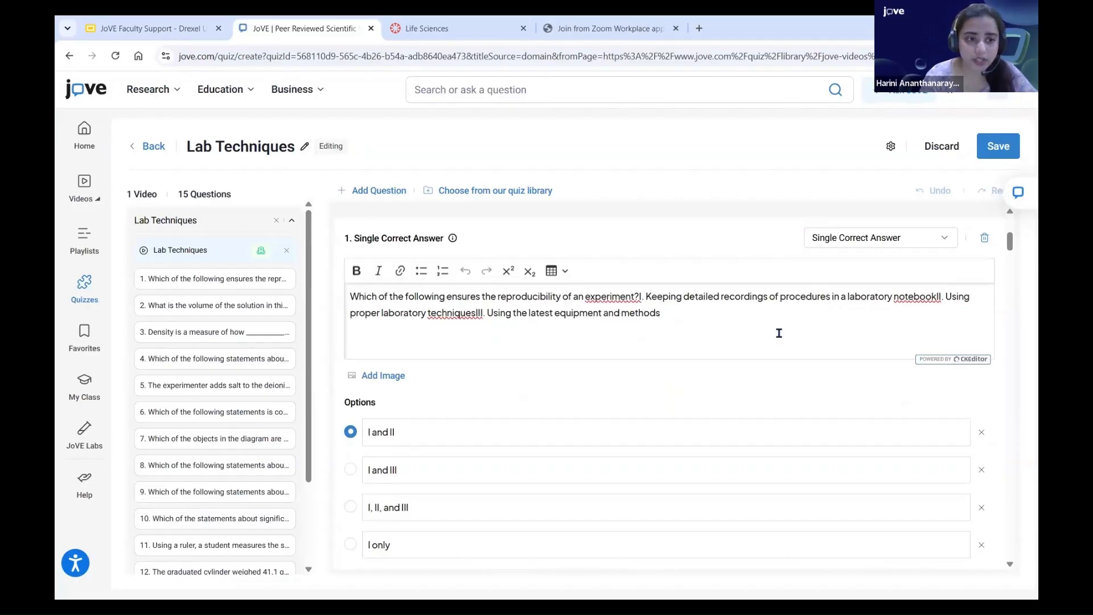
left_click(906, 239)
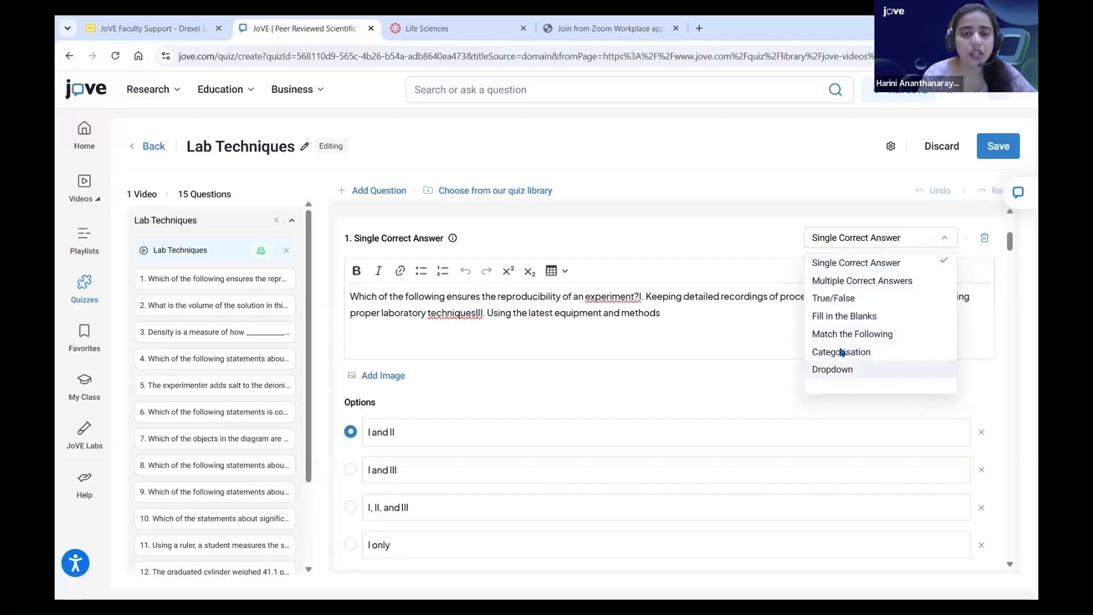
left_click(670, 153)
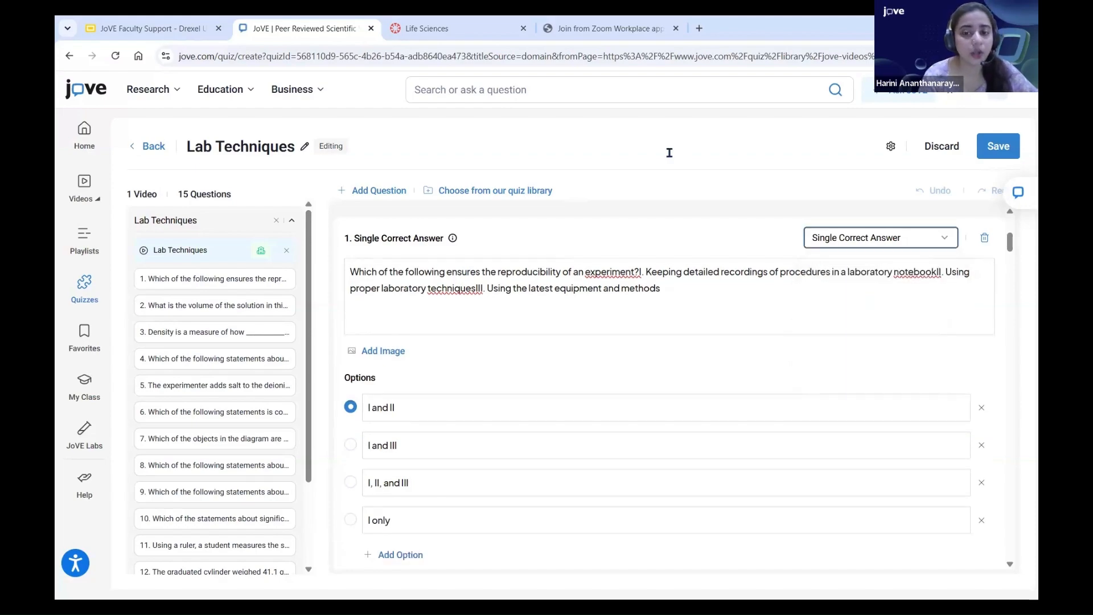
Step: Look over the Lab Techniques quiz's video, question 1 with its answer options, and the start of question 2
scroll(634, 316, "up", 1)
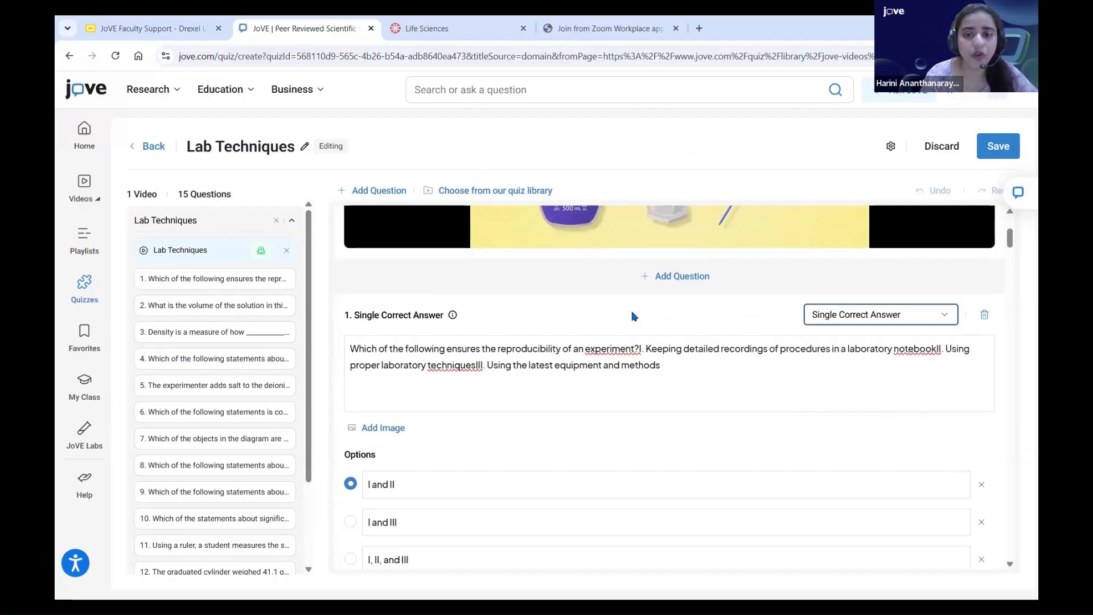
scroll(634, 317, "up", 3)
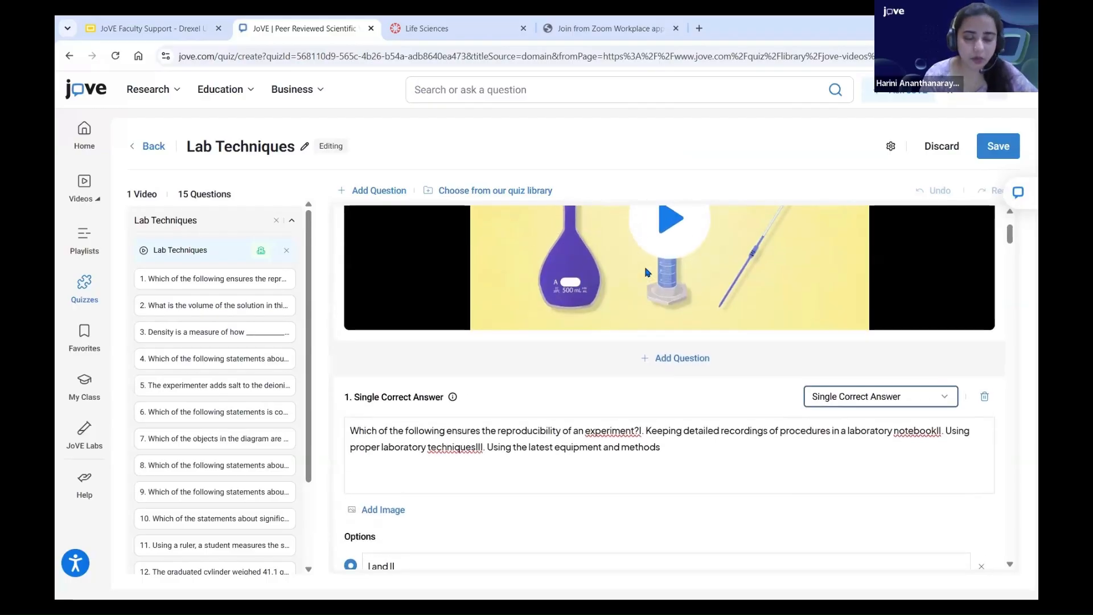
scroll(659, 348, "down", 5)
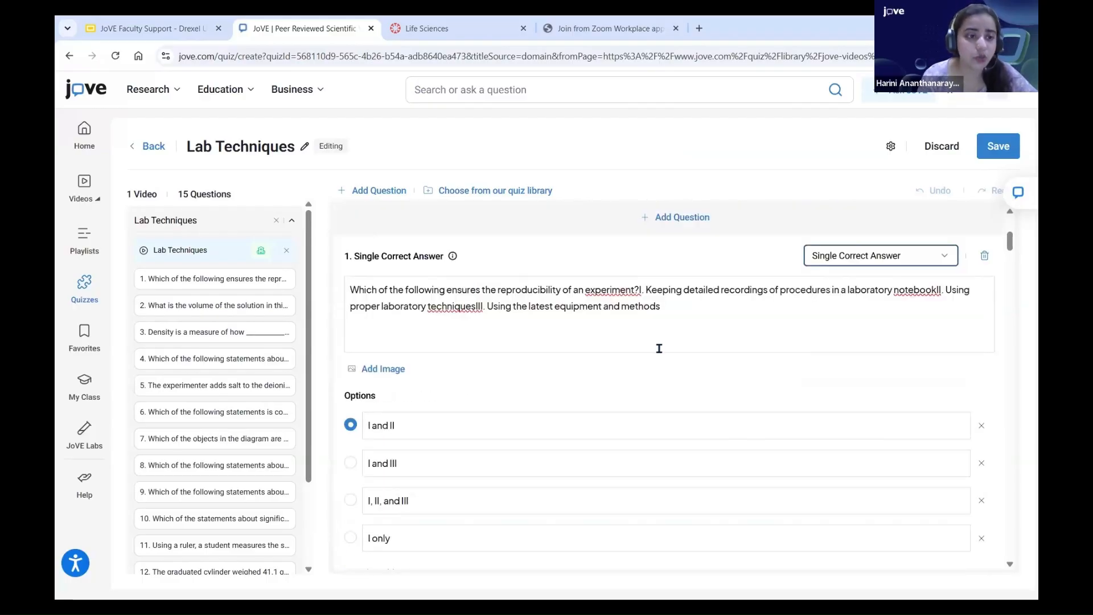
scroll(729, 306, "down", 1)
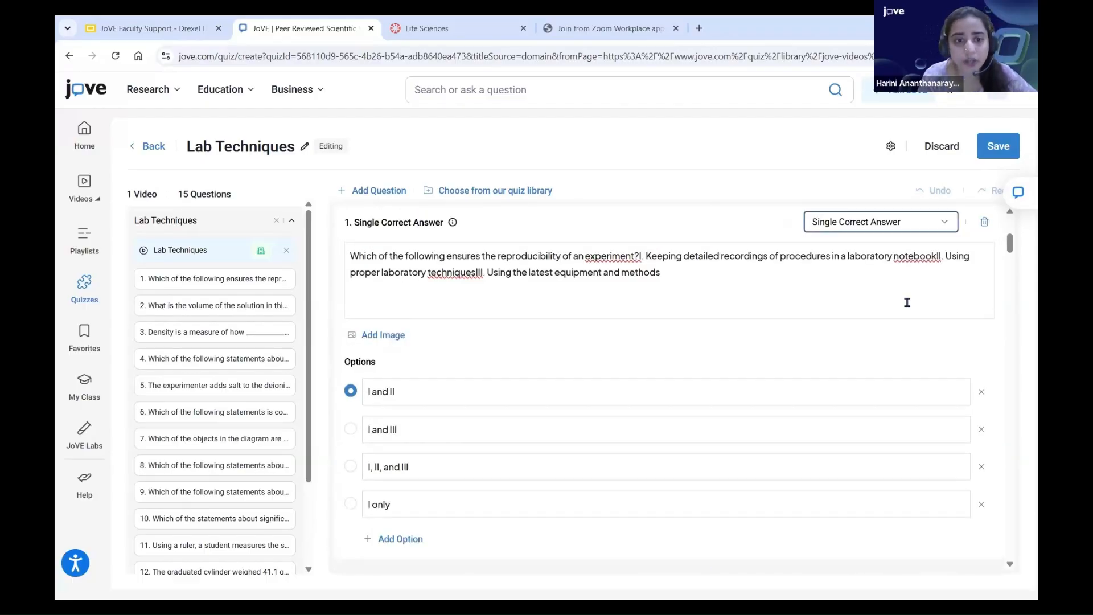
scroll(907, 303, "up", 2)
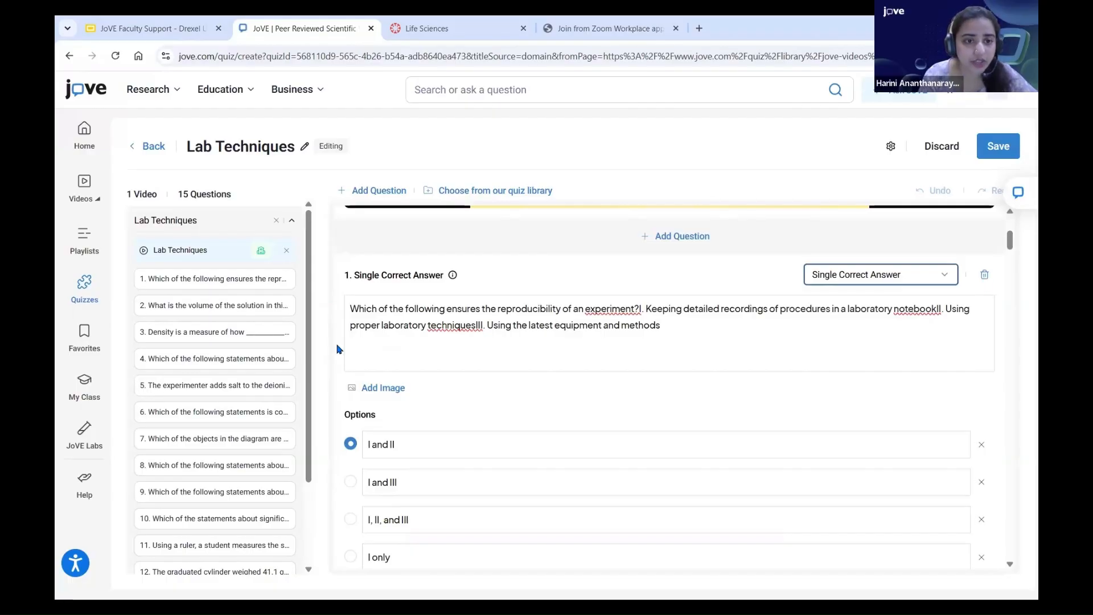
mouse_move(289, 287)
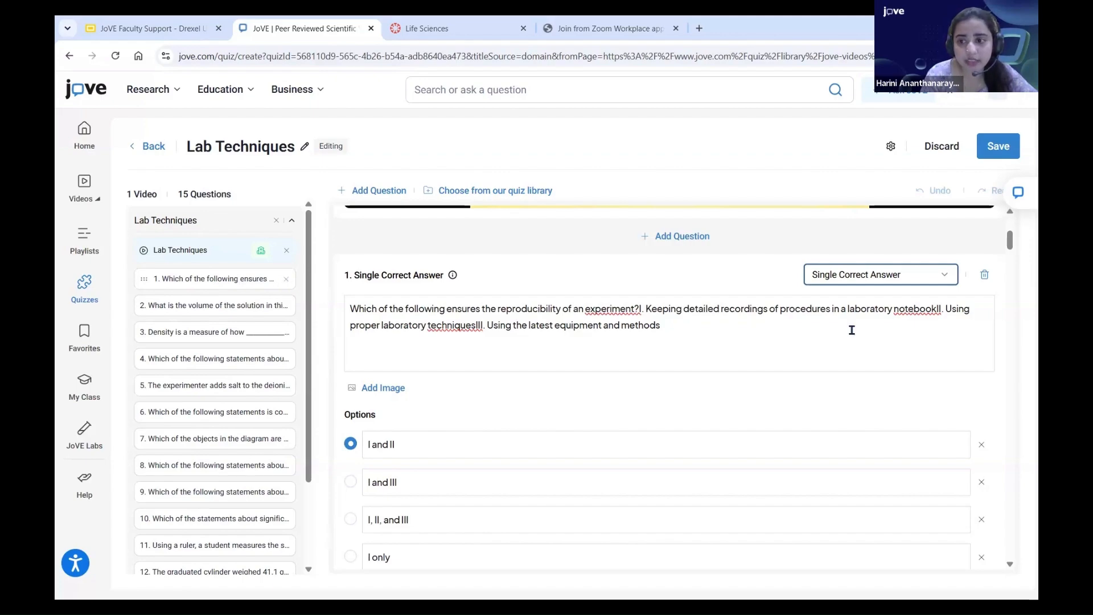
scroll(840, 391, "down", 2)
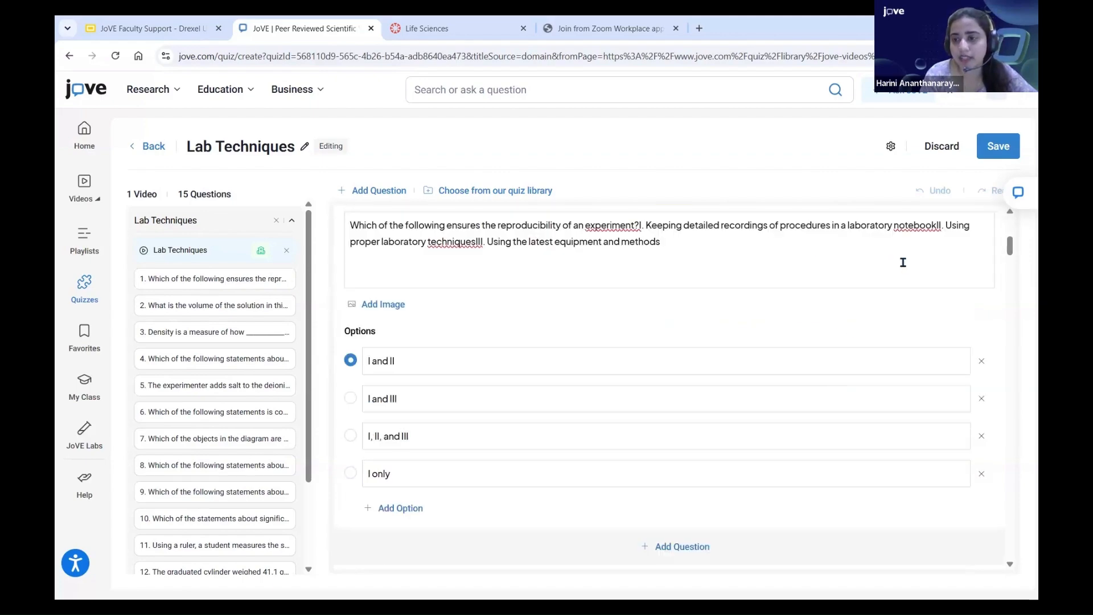
scroll(920, 257, "up", 1)
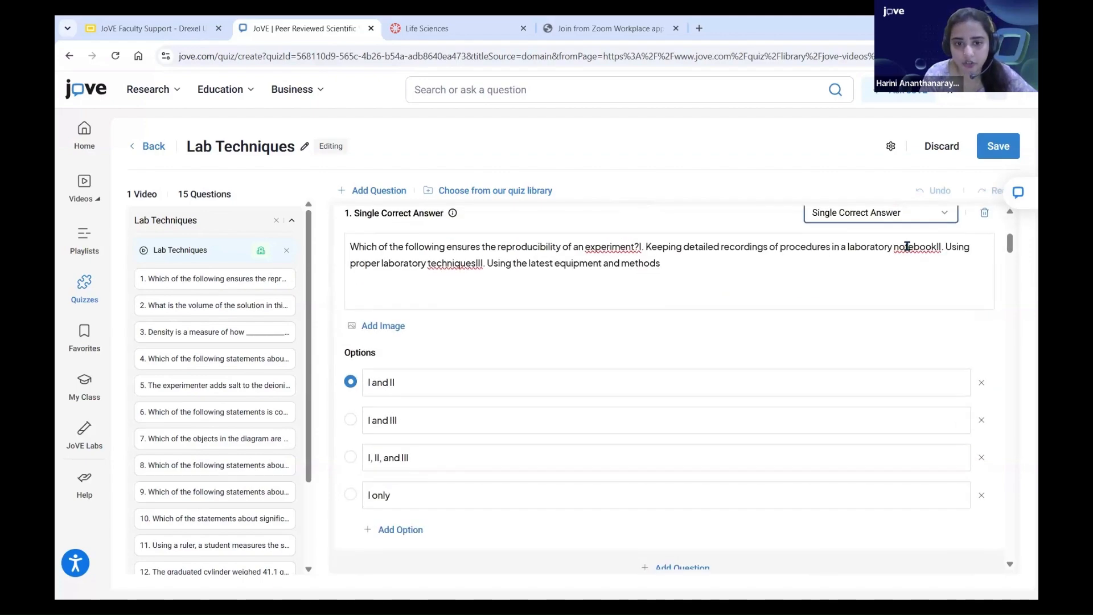
scroll(677, 367, "down", 5)
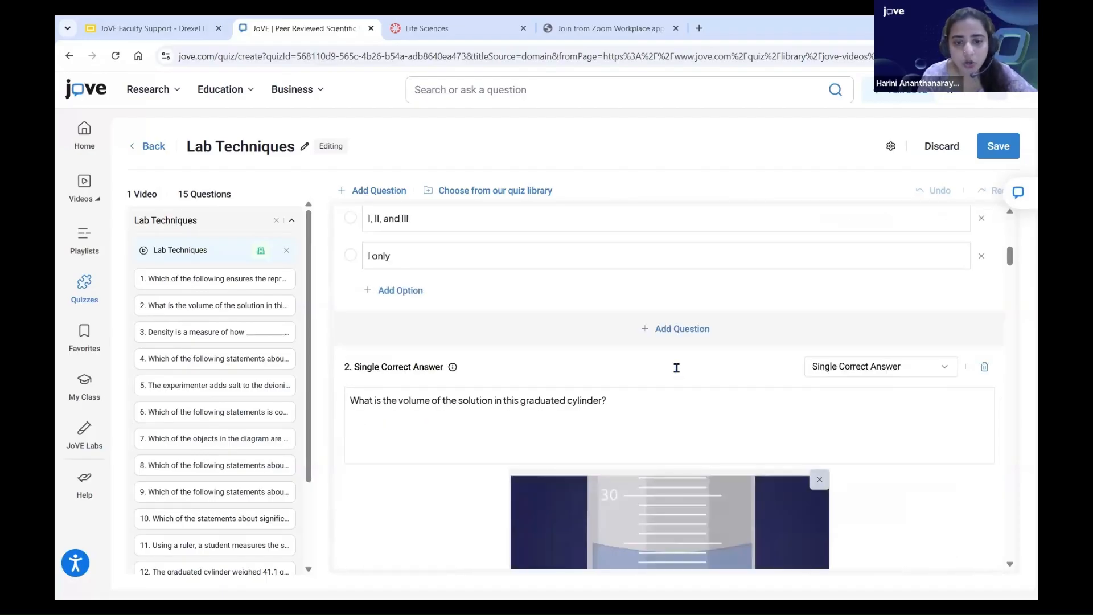
scroll(678, 373, "down", 1)
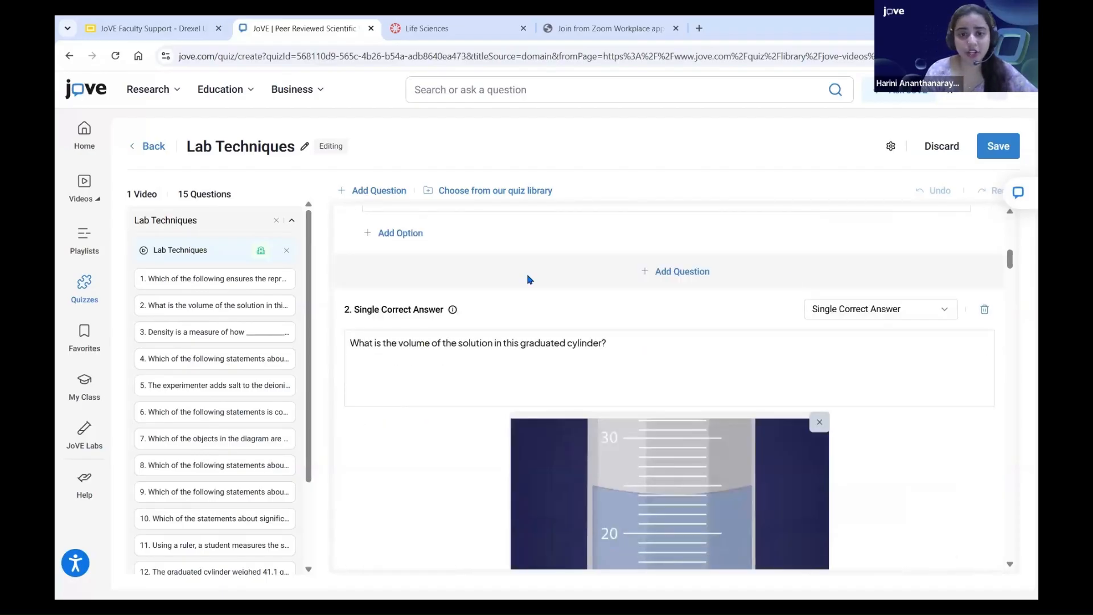
scroll(476, 391, "up", 9)
scroll(476, 391, "down", 3)
scroll(476, 391, "up", 1)
scroll(477, 390, "up", 2)
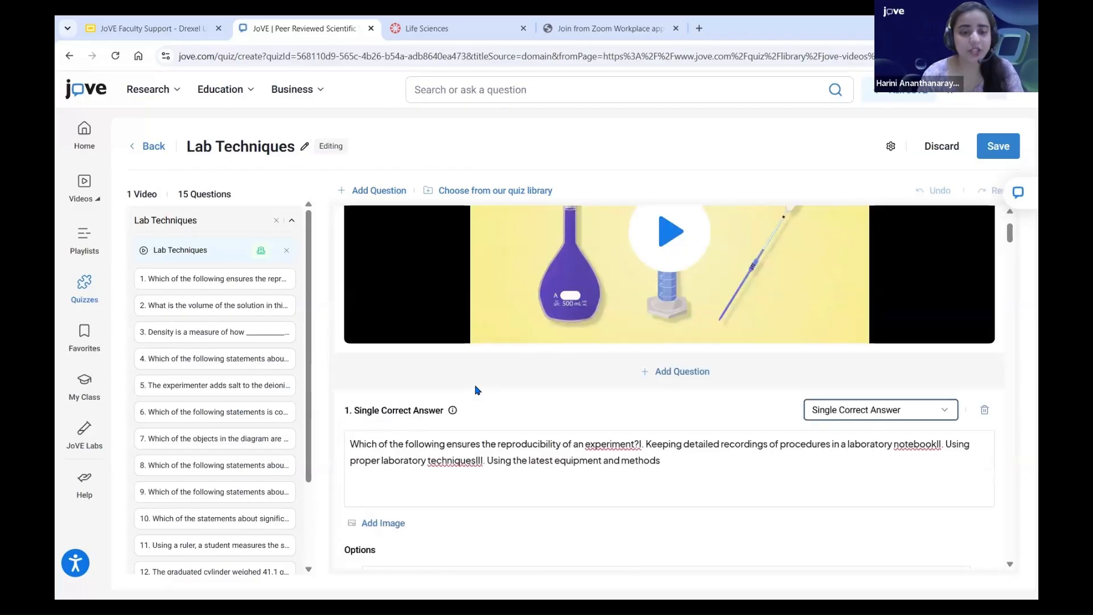
scroll(477, 390, "down", 2)
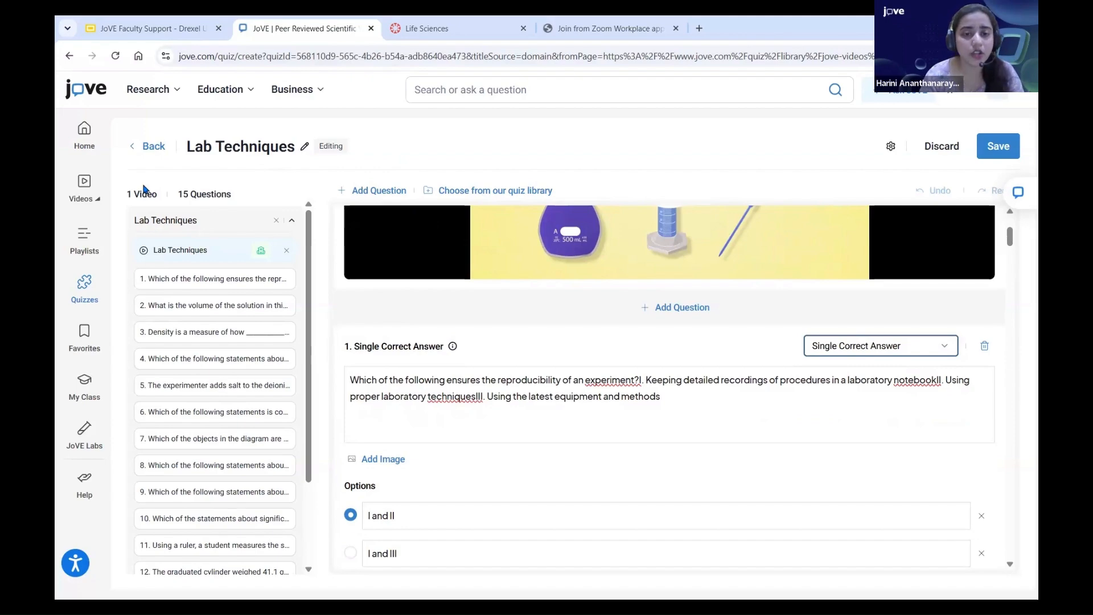
Step: Open the quiz library for adding questions to the Lab Techniques quiz and clear all subject filters
left_click(481, 194)
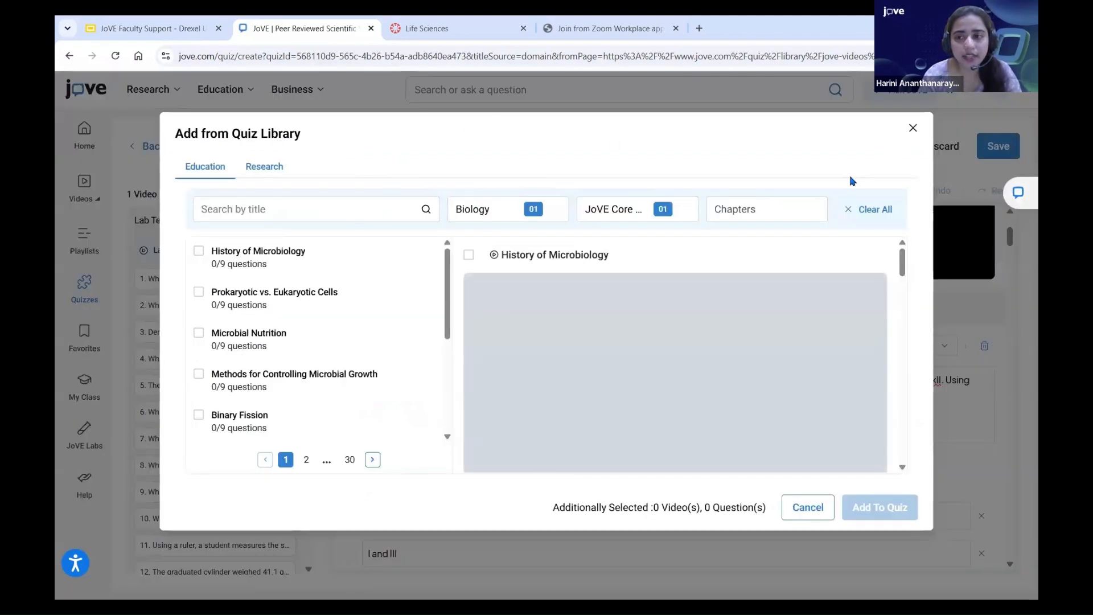
left_click(913, 126)
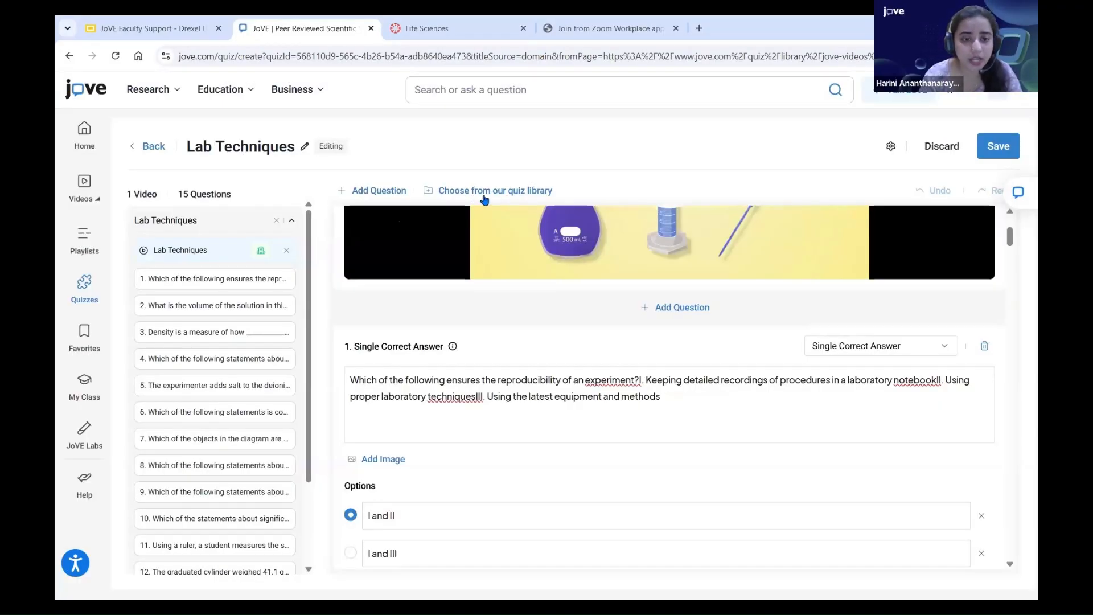
left_click(484, 196)
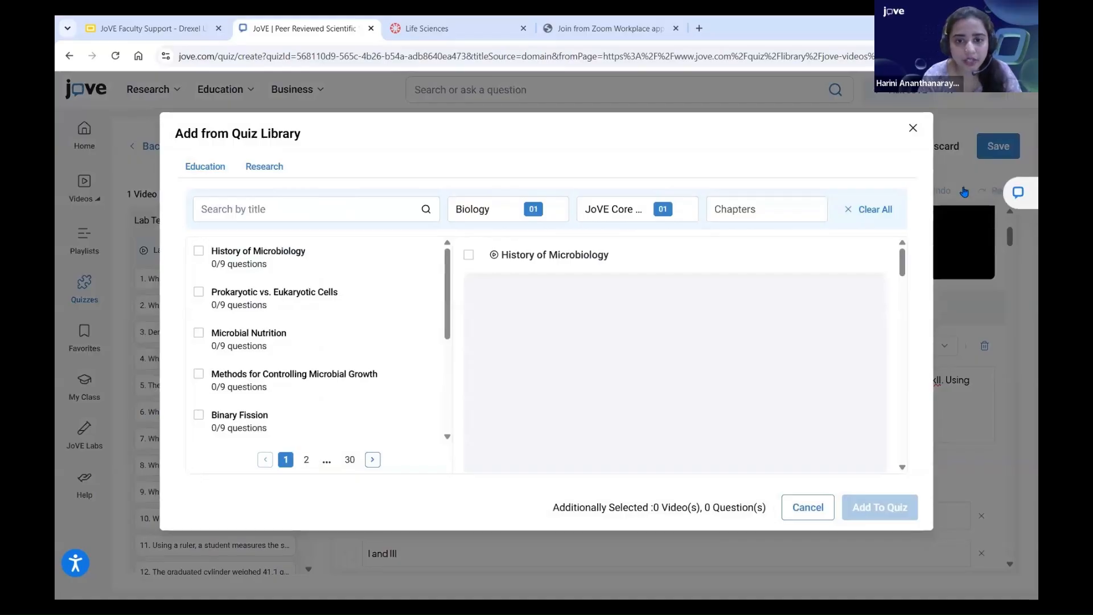
left_click(500, 210)
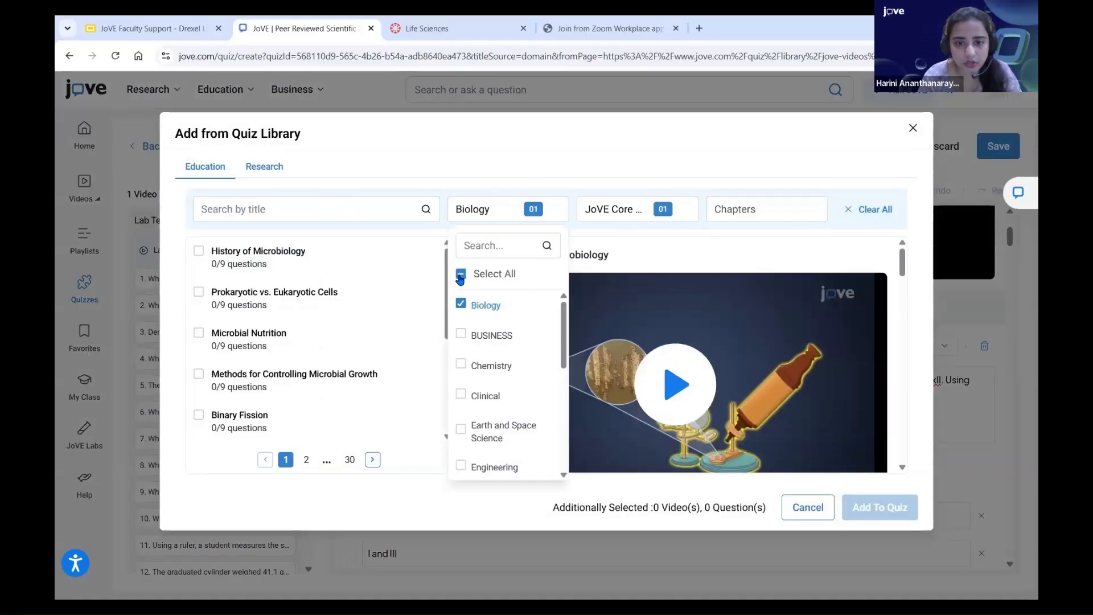
left_click(461, 275)
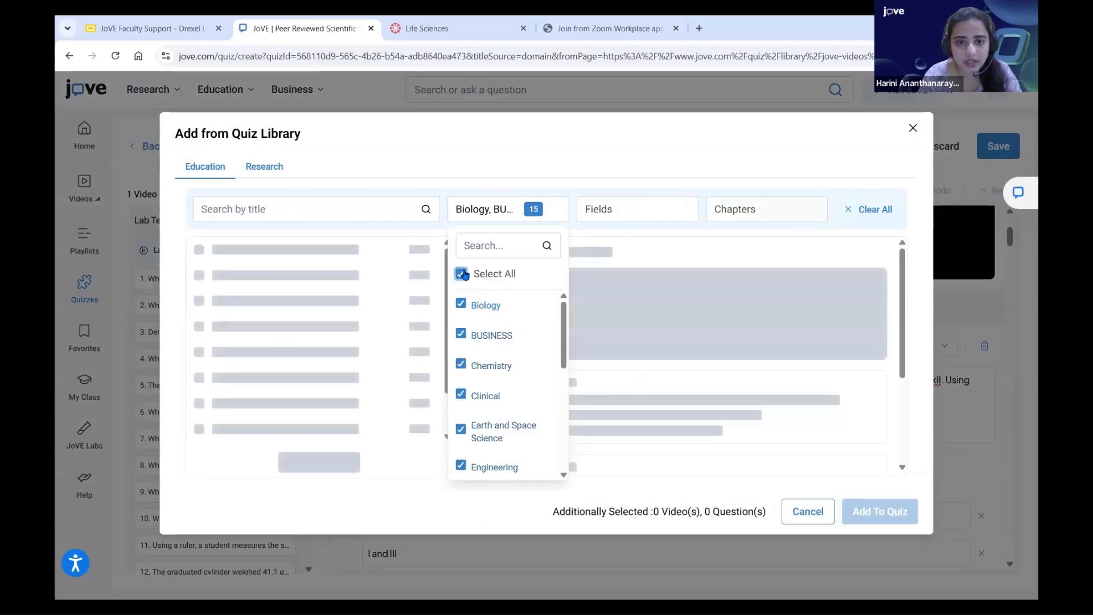
left_click(461, 278)
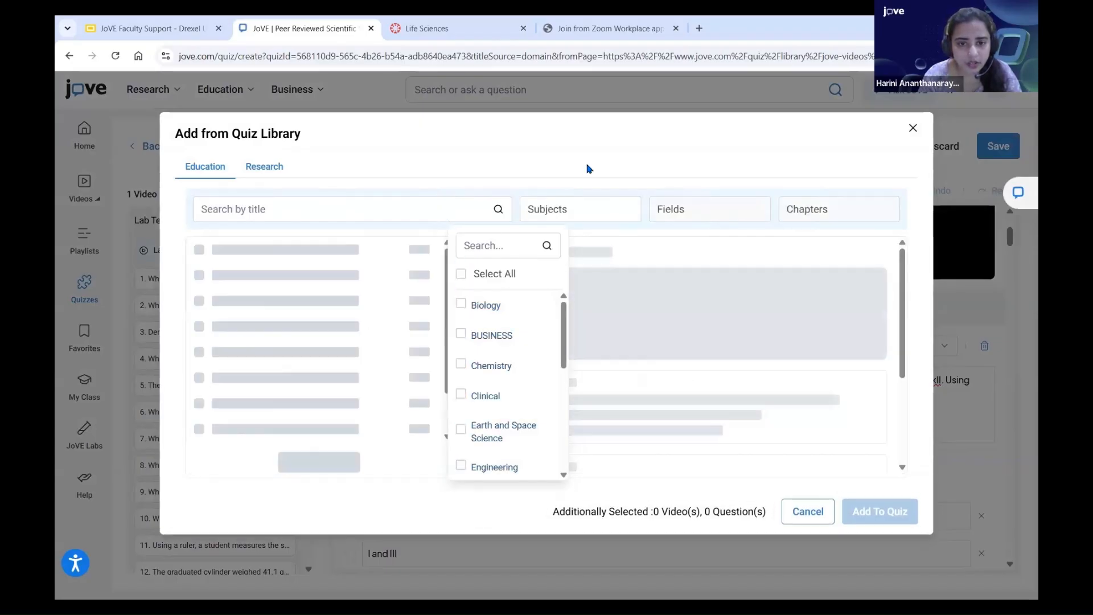
left_click(473, 169)
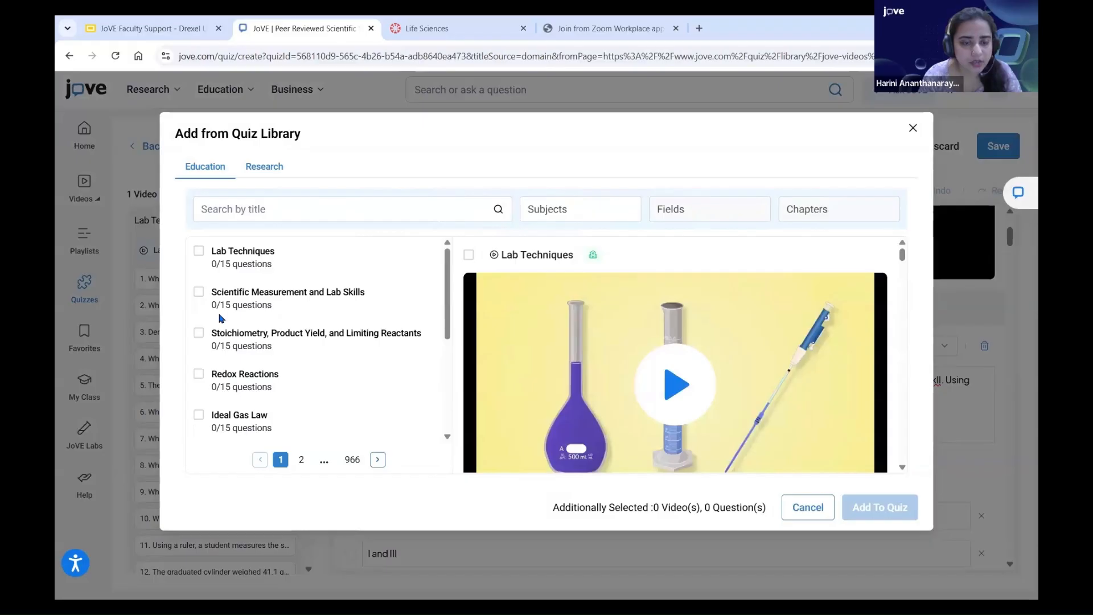
Step: Select the Scientific Measurement and Lab Skills video with all its questions, and review its first questions and their marked answers
left_click(199, 293)
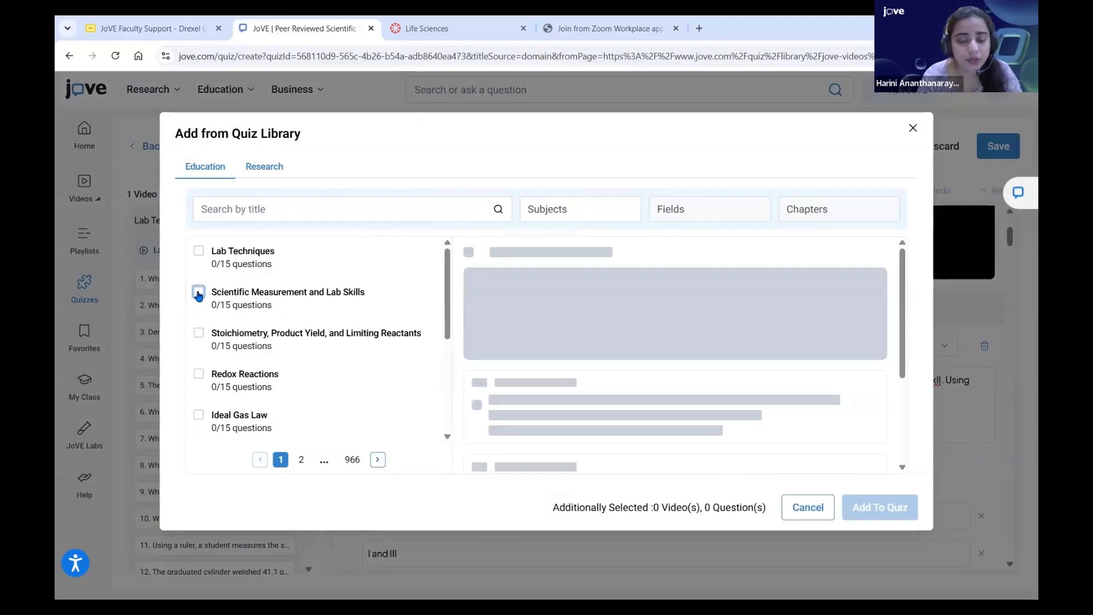
left_click(199, 293)
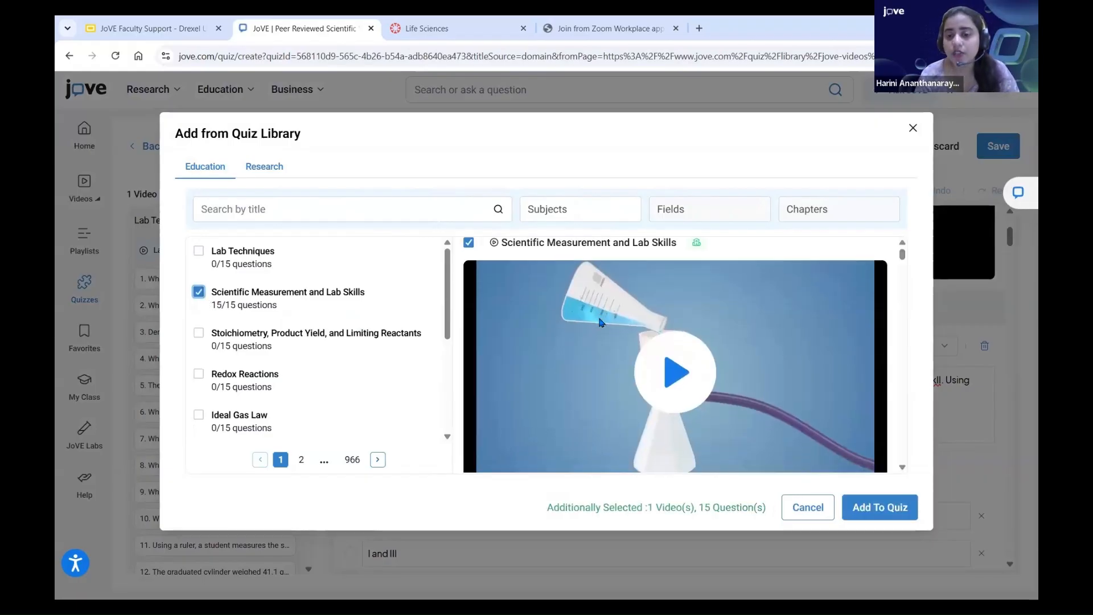
scroll(601, 323, "down", 1)
scroll(600, 323, "down", 2)
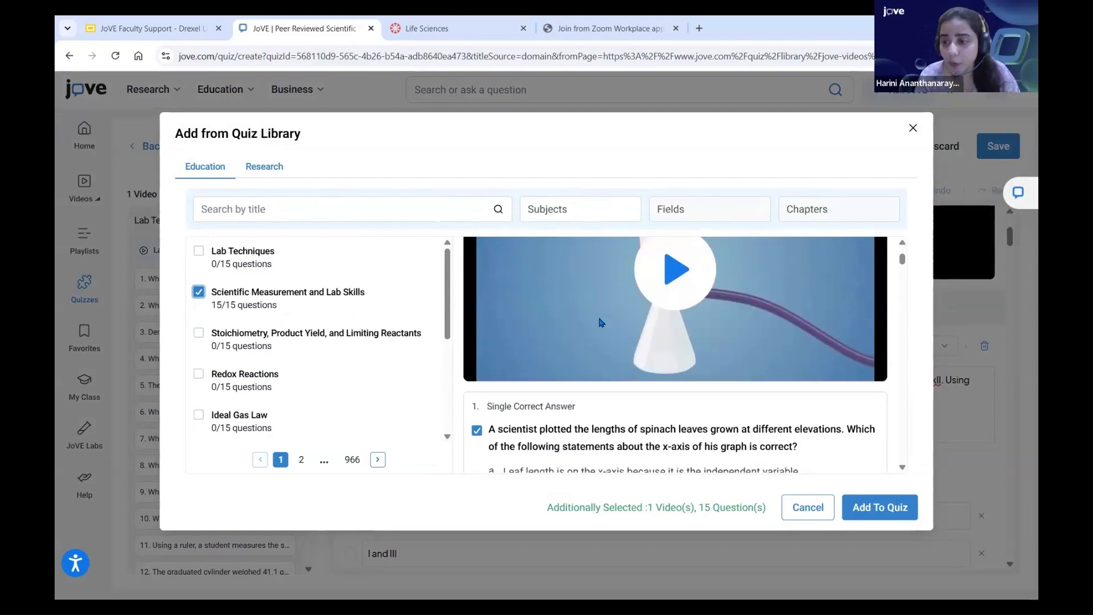
scroll(600, 323, "down", 1)
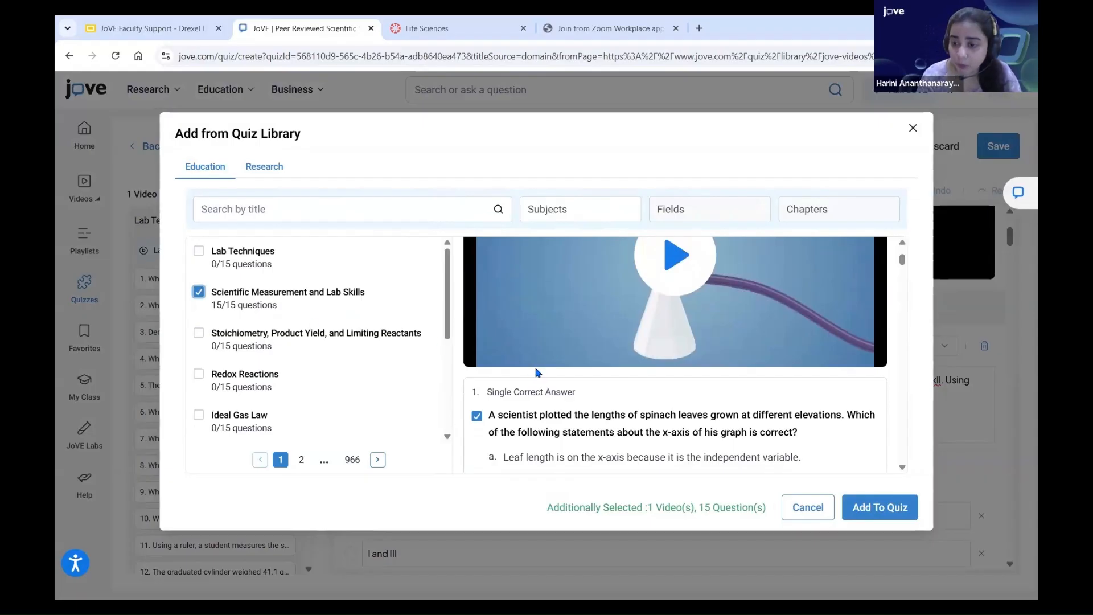
scroll(537, 373, "down", 1)
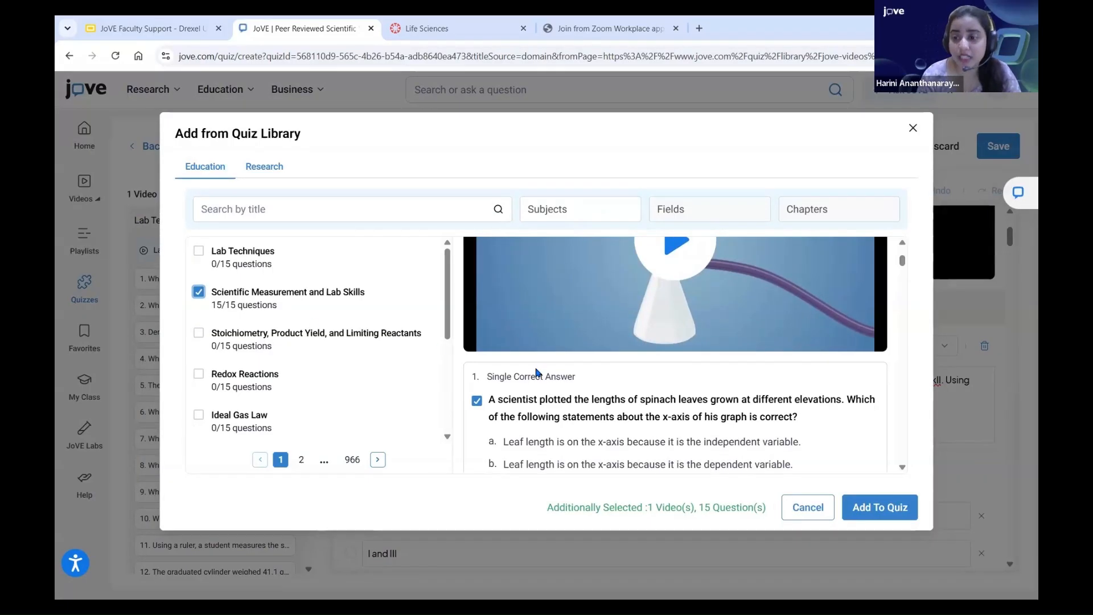
scroll(537, 372, "down", 2)
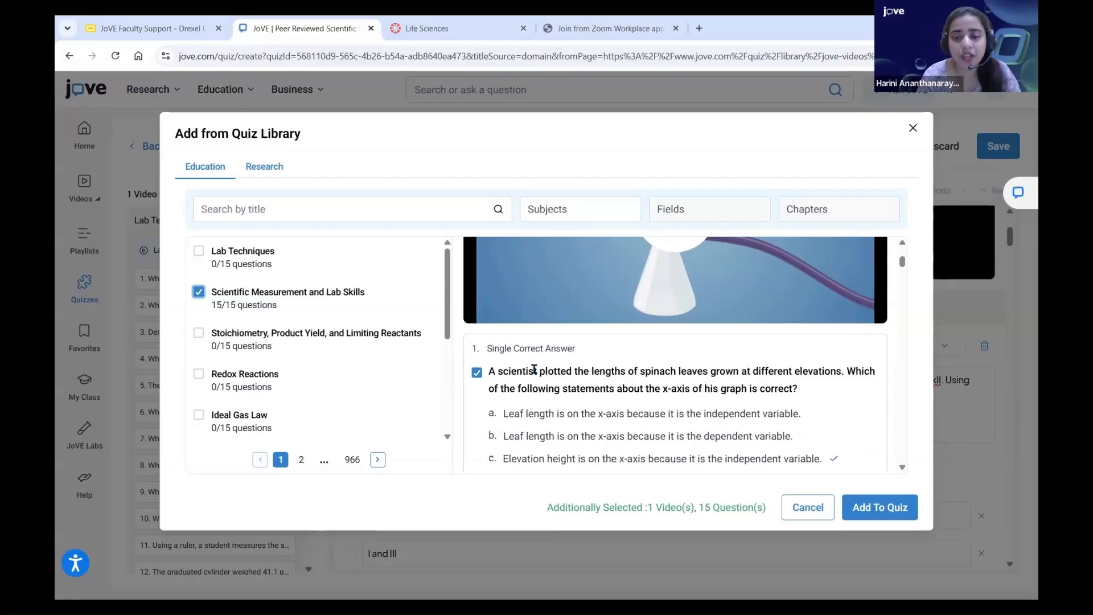
scroll(537, 373, "down", 4)
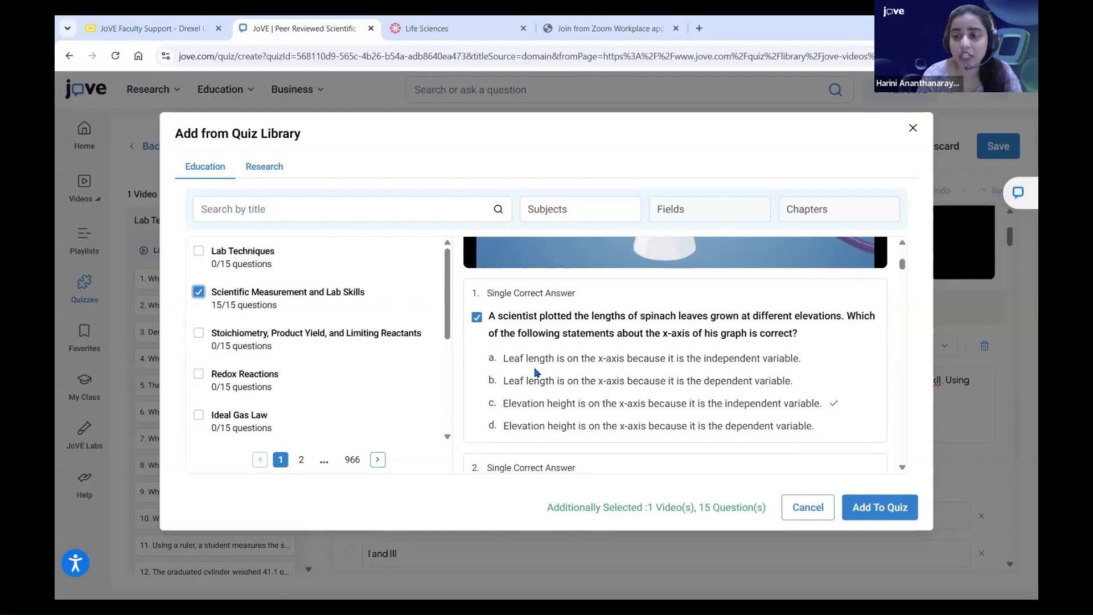
scroll(537, 373, "down", 2)
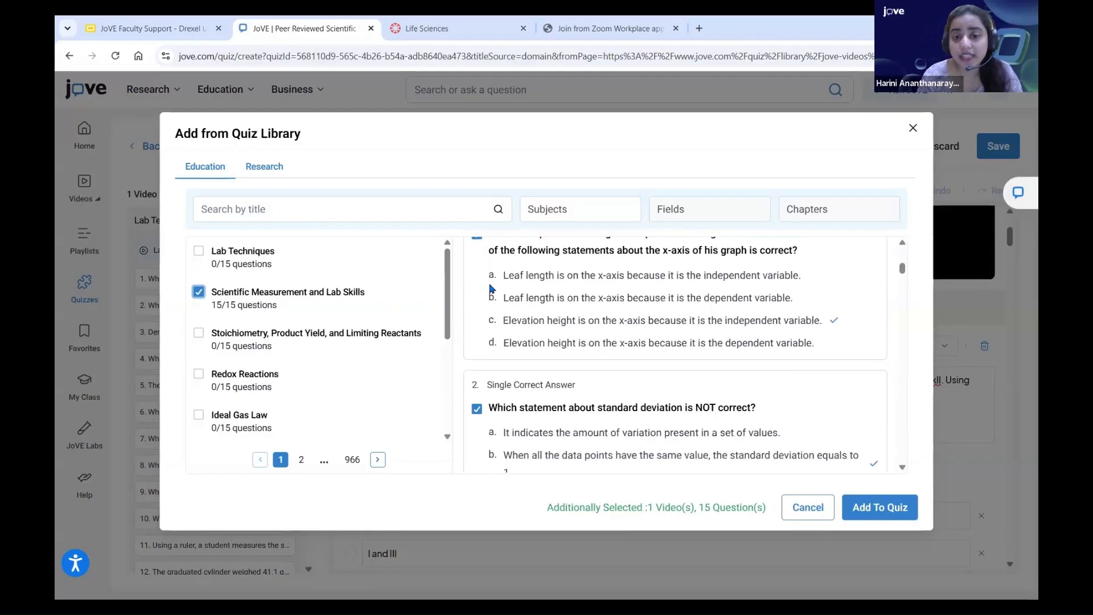
scroll(481, 273, "up", 1)
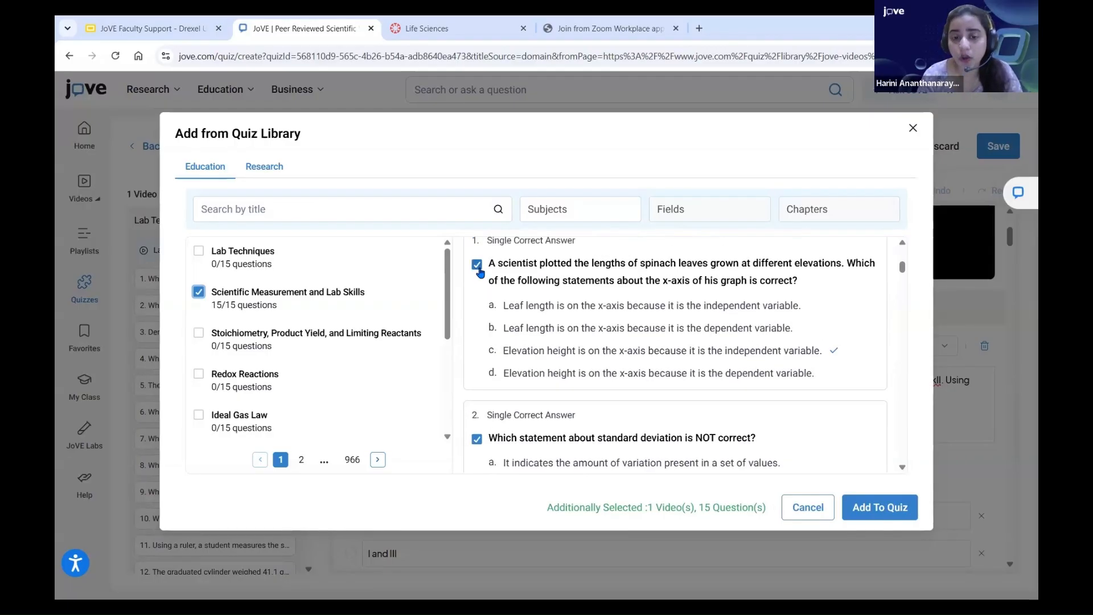
scroll(651, 320, "up", 5)
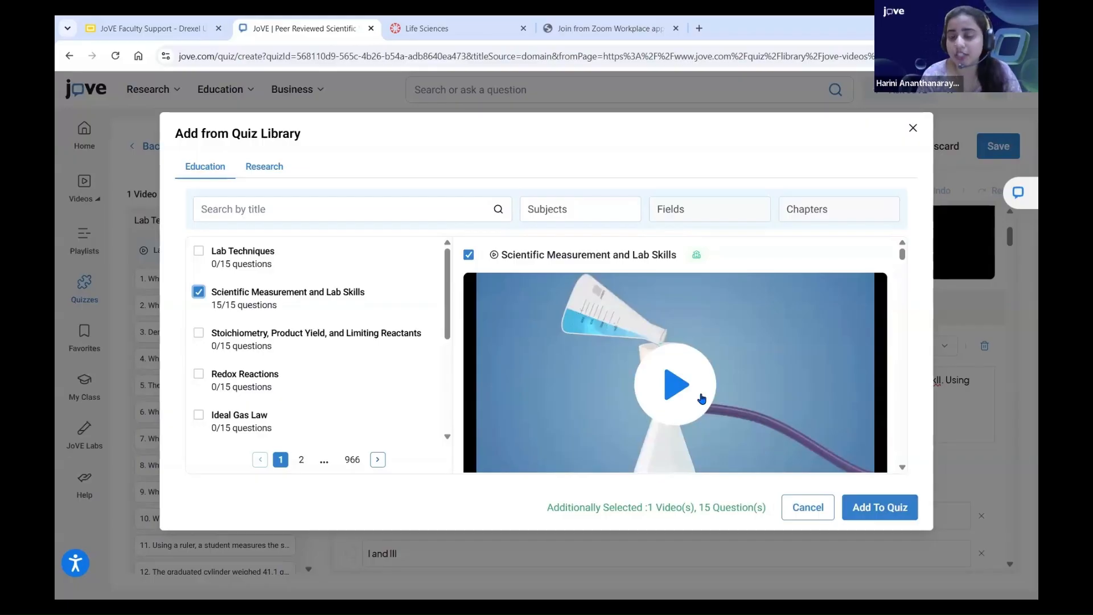
scroll(703, 398, "down", 5)
Step: Add the selected Scientific Measurement and Lab Skills video and questions to the Lab Techniques quiz, and check the end of the question list
left_click(872, 513)
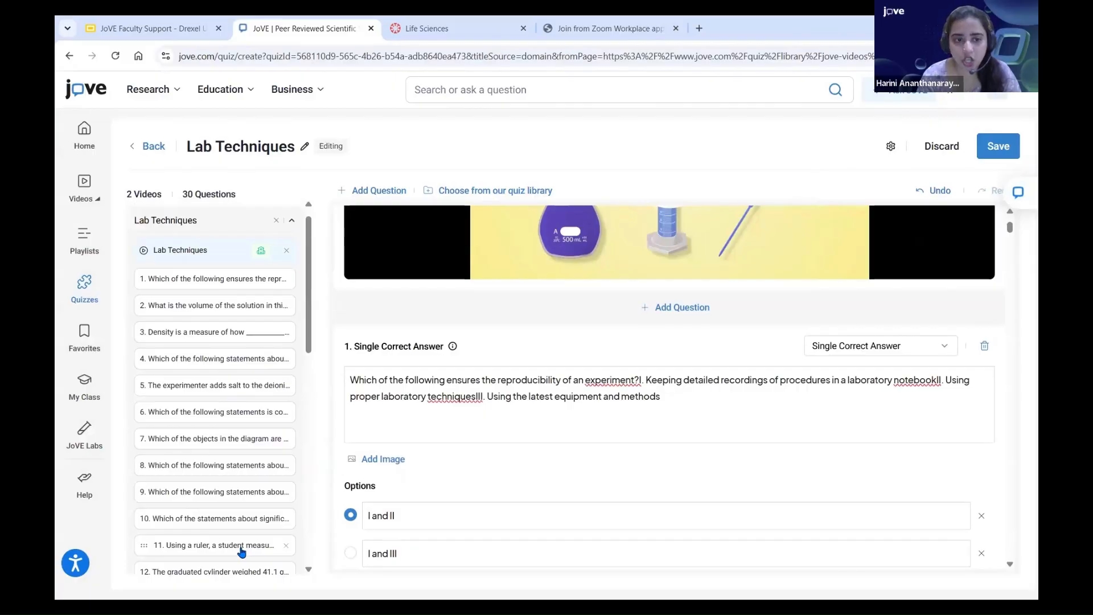
scroll(228, 484, "down", 8)
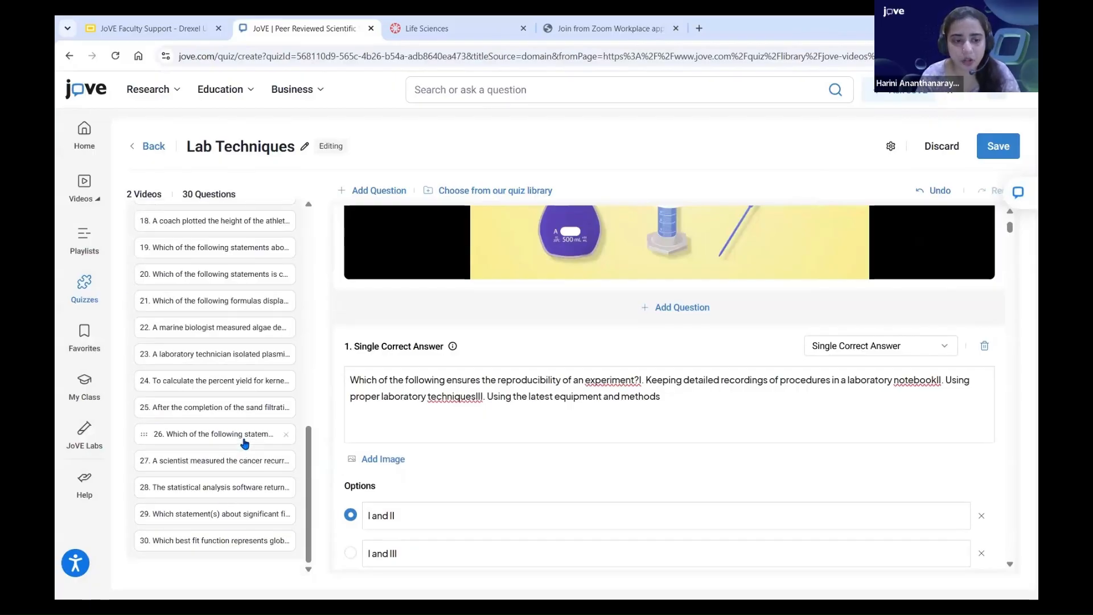
Step: Check the added questions in the question list and change the quiz title to Week 1 Quiz in its settings
scroll(244, 441, "down", 1)
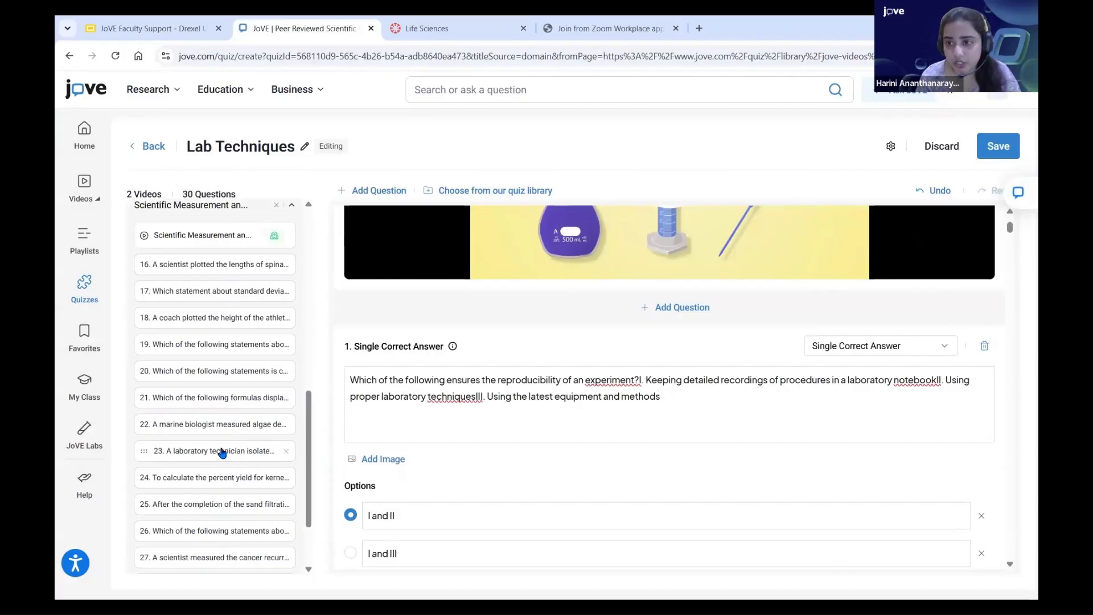
scroll(222, 453, "up", 10)
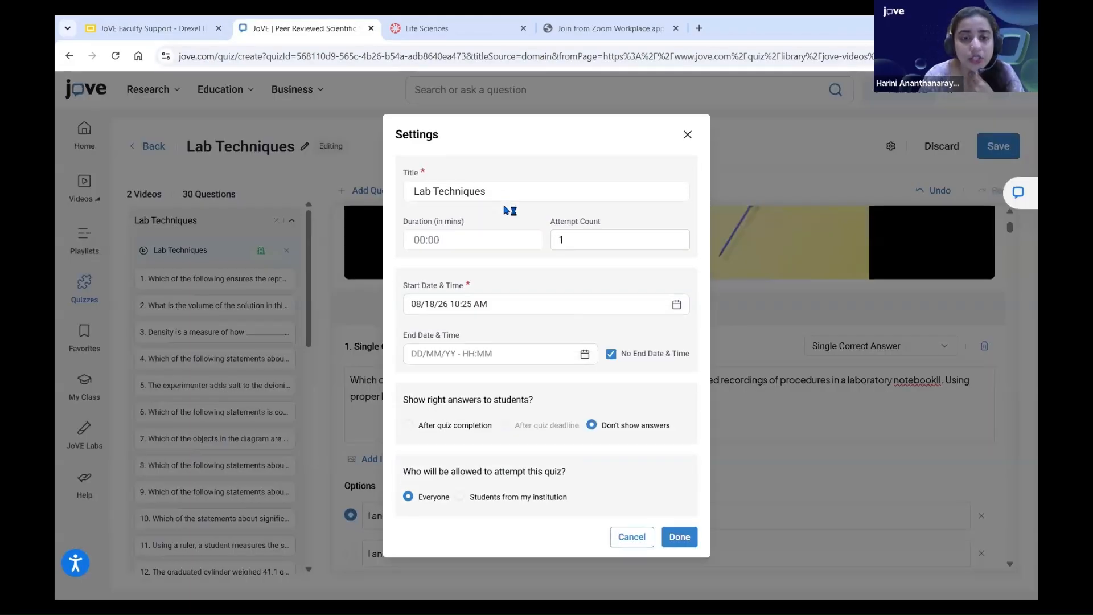
left_click(506, 195)
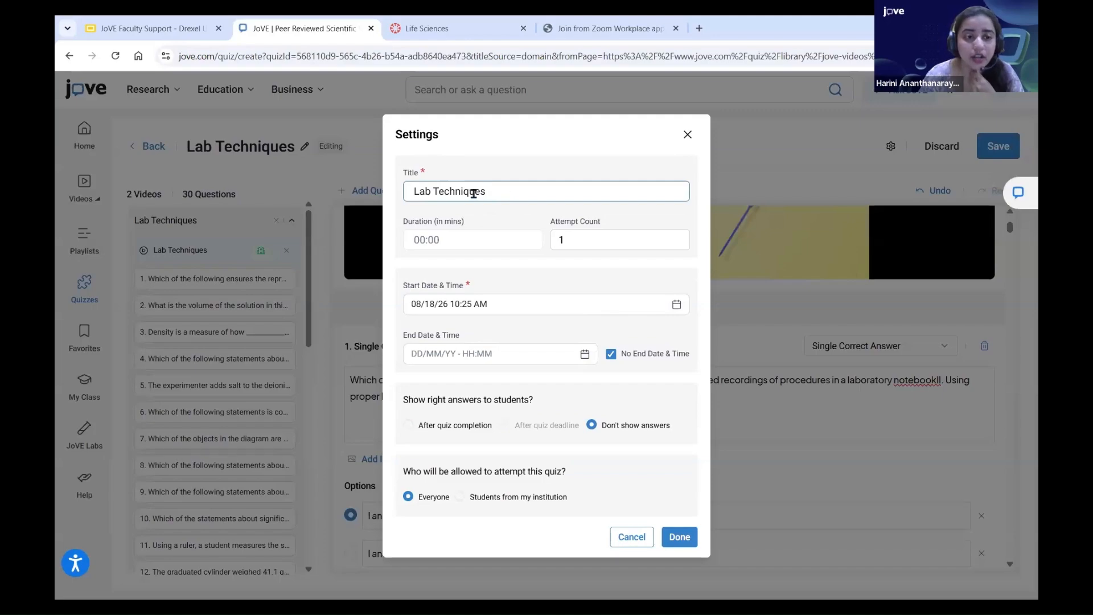
left_click_drag(506, 192, 416, 191)
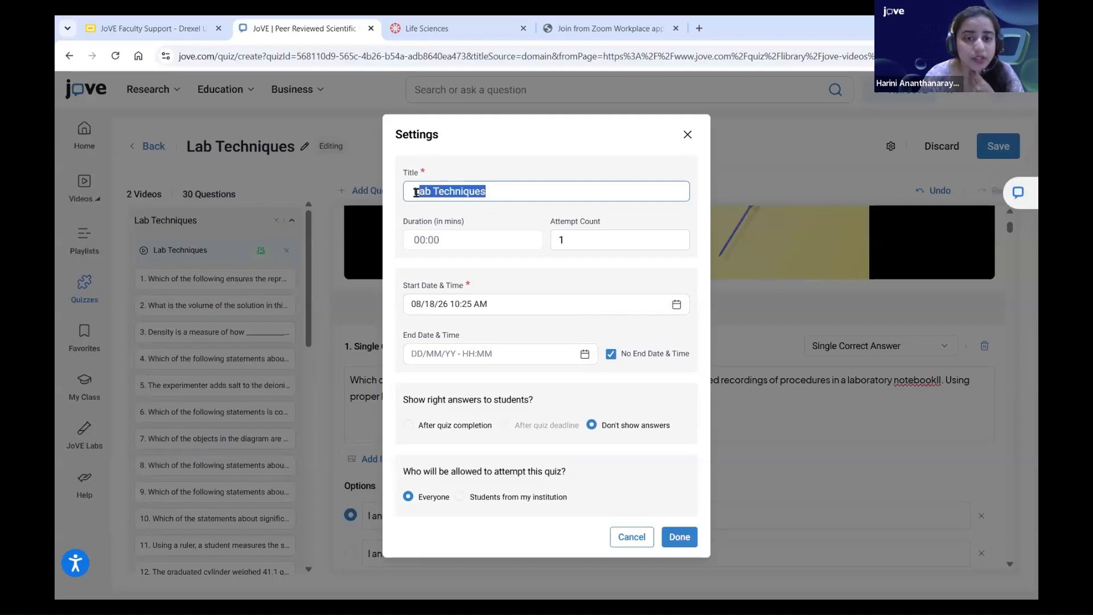
left_click(498, 185)
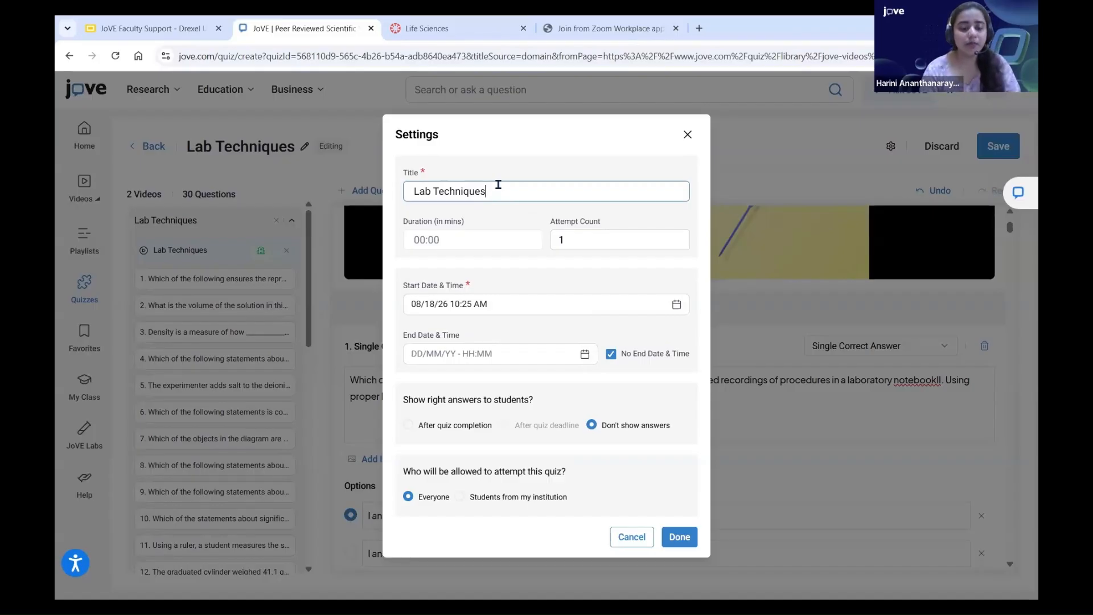
triple_click(498, 184)
type("Week 1")
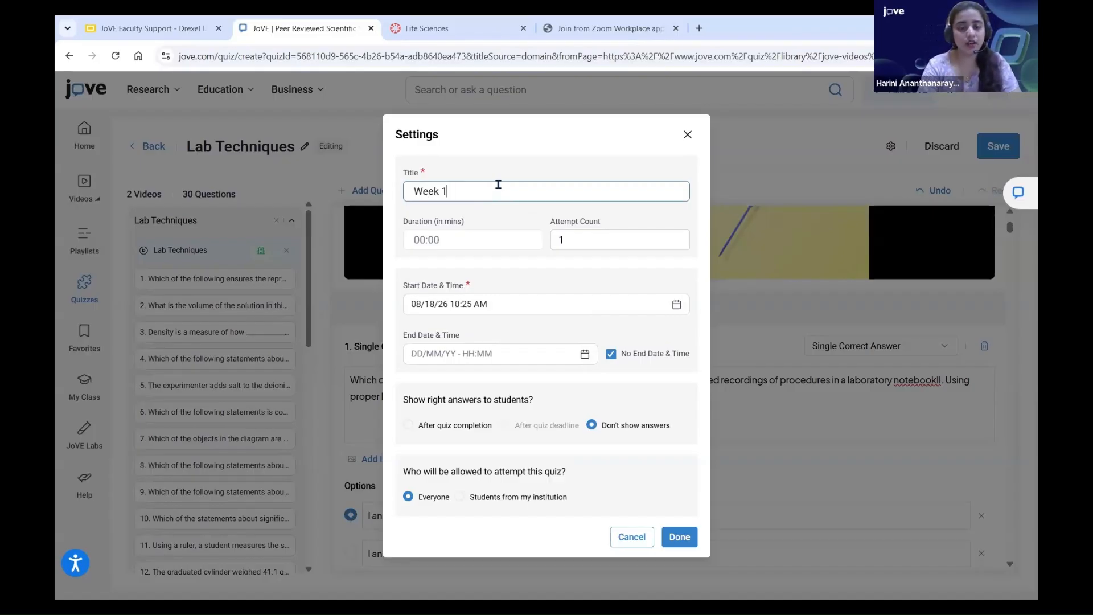
type(" Quiz")
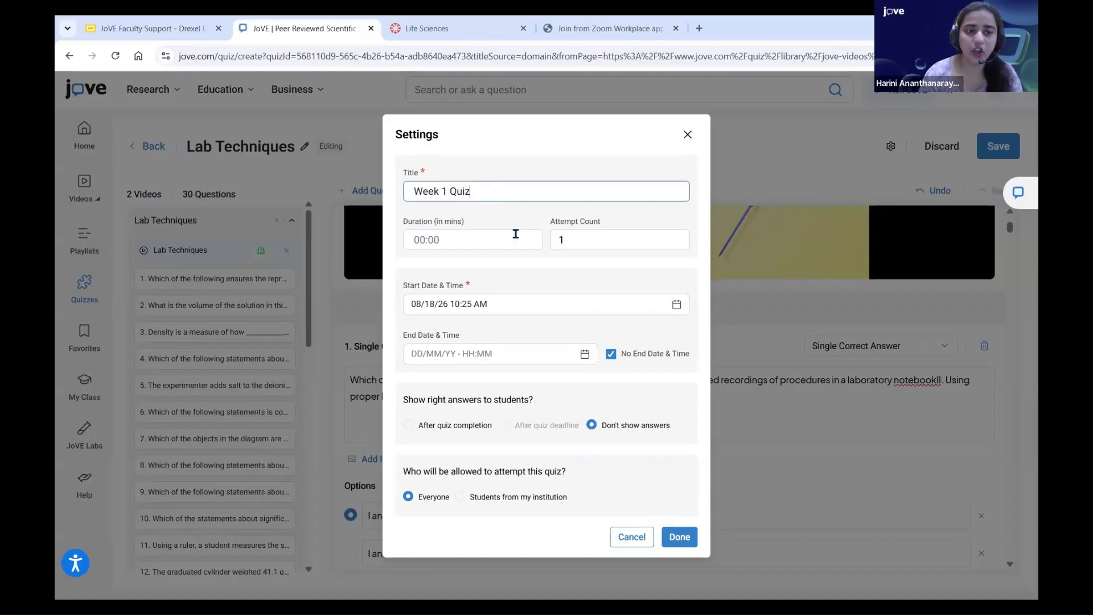
Step: Examine the quiz's duration, attempt count and end date settings, leaving one attempt and No End Date & Time selected
left_click(477, 236)
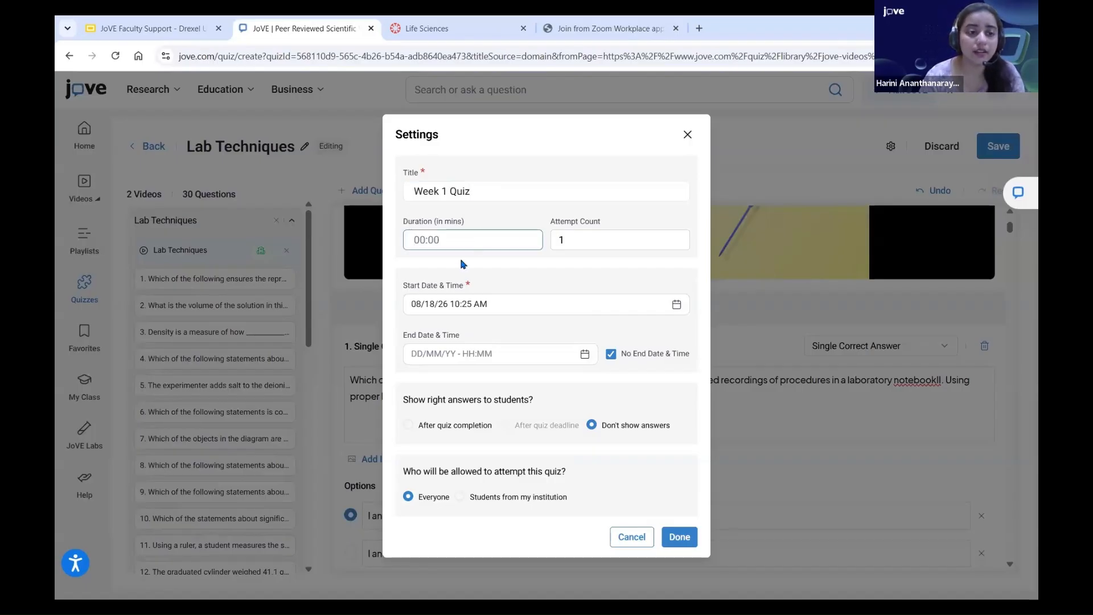
left_click(606, 248)
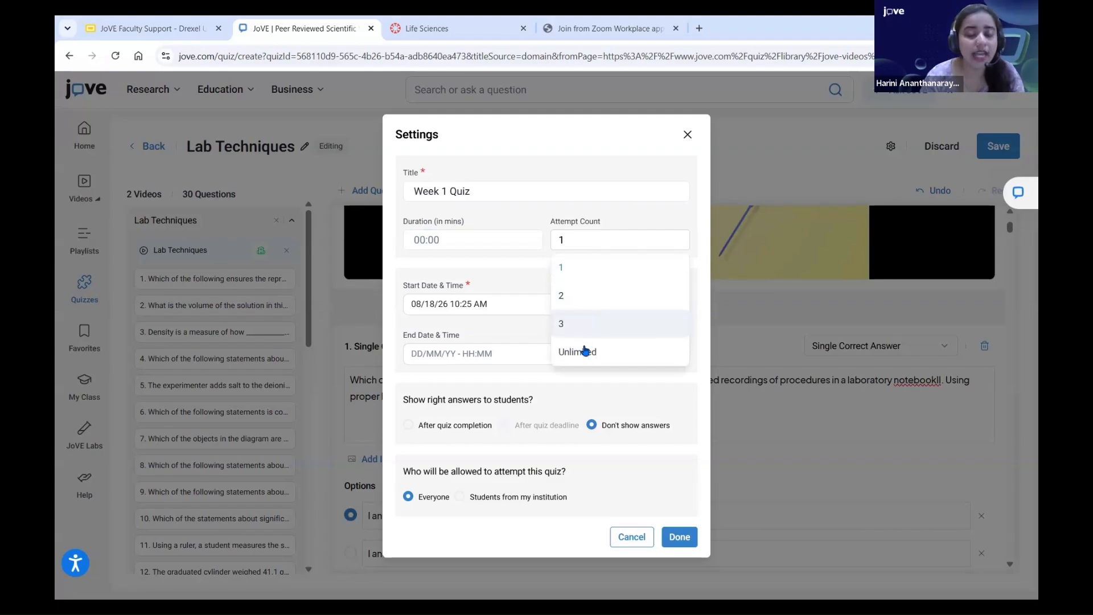
left_click(509, 277)
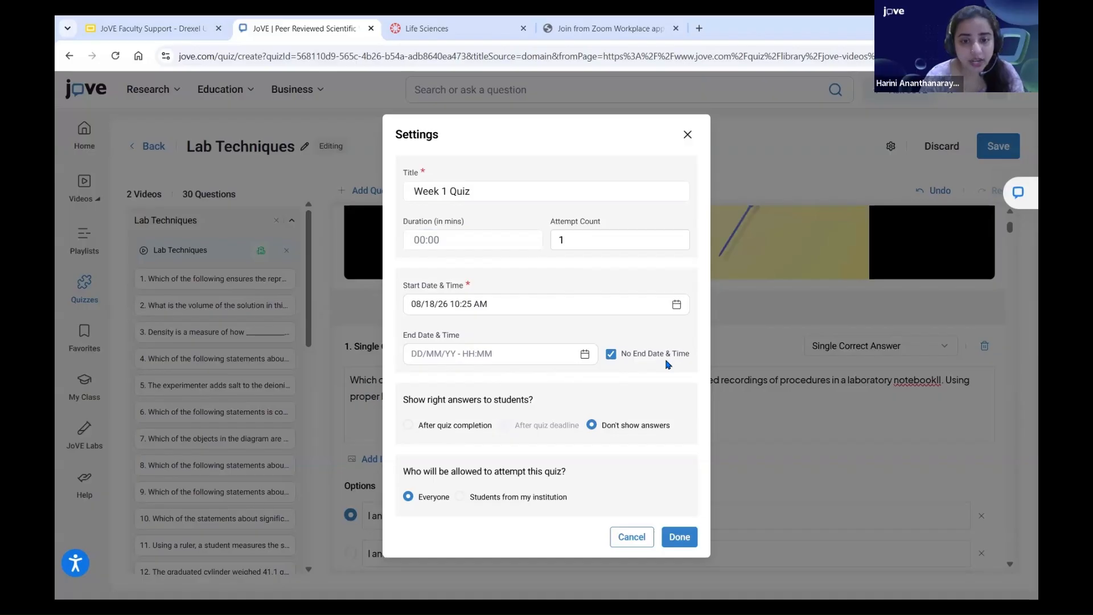
left_click(611, 354)
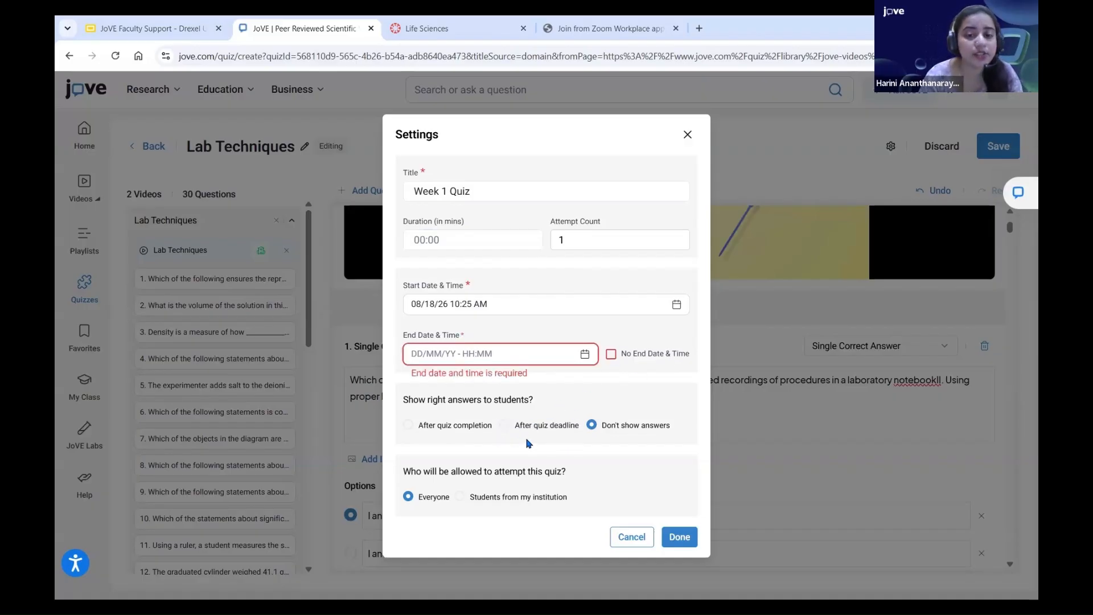
left_click(612, 356)
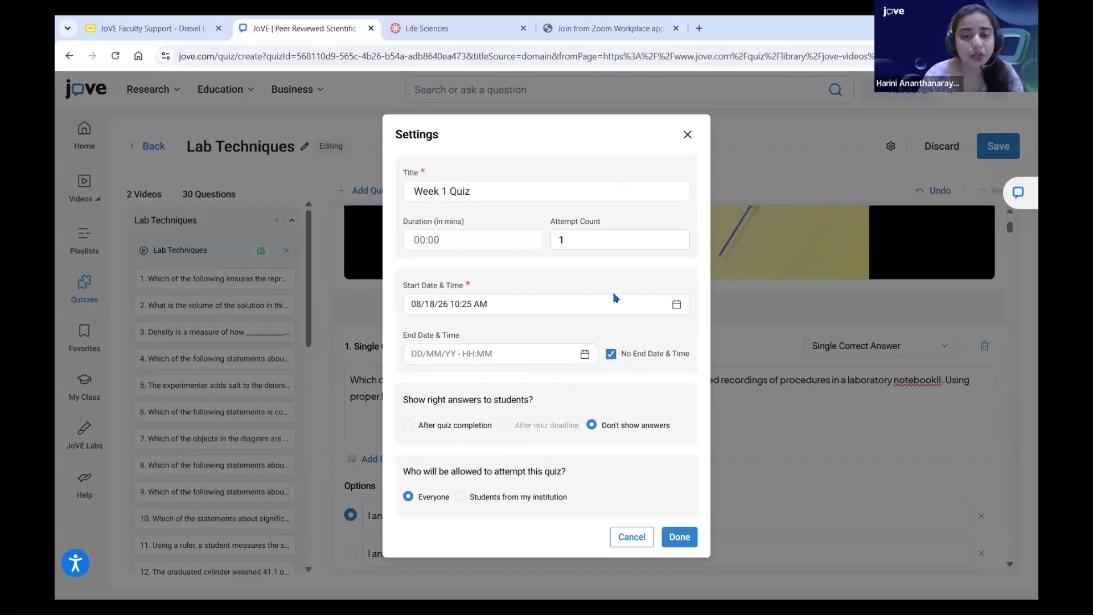
Step: Apply the quiz settings, close the options for sending the quiz to students, and look over question 1 of Week 1 Quiz
left_click(676, 535)
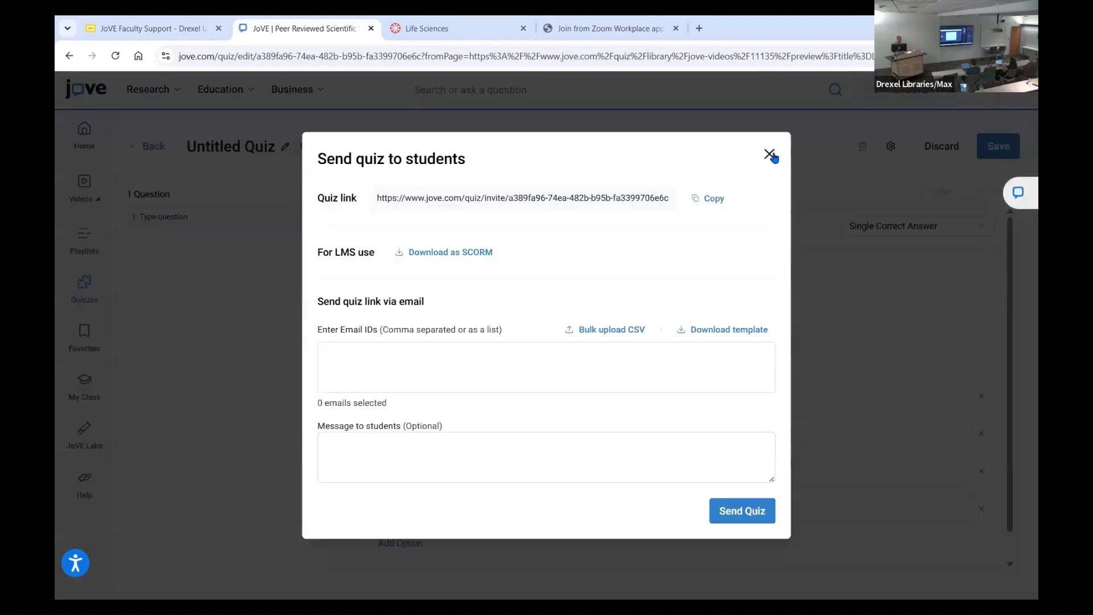
left_click(770, 155)
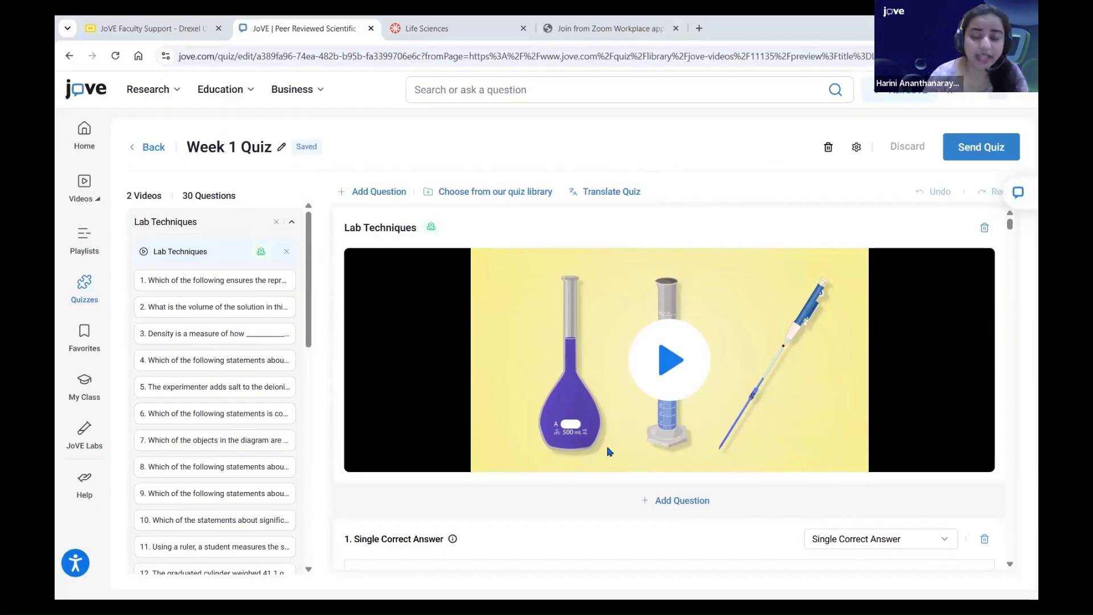
scroll(567, 455, "down", 2)
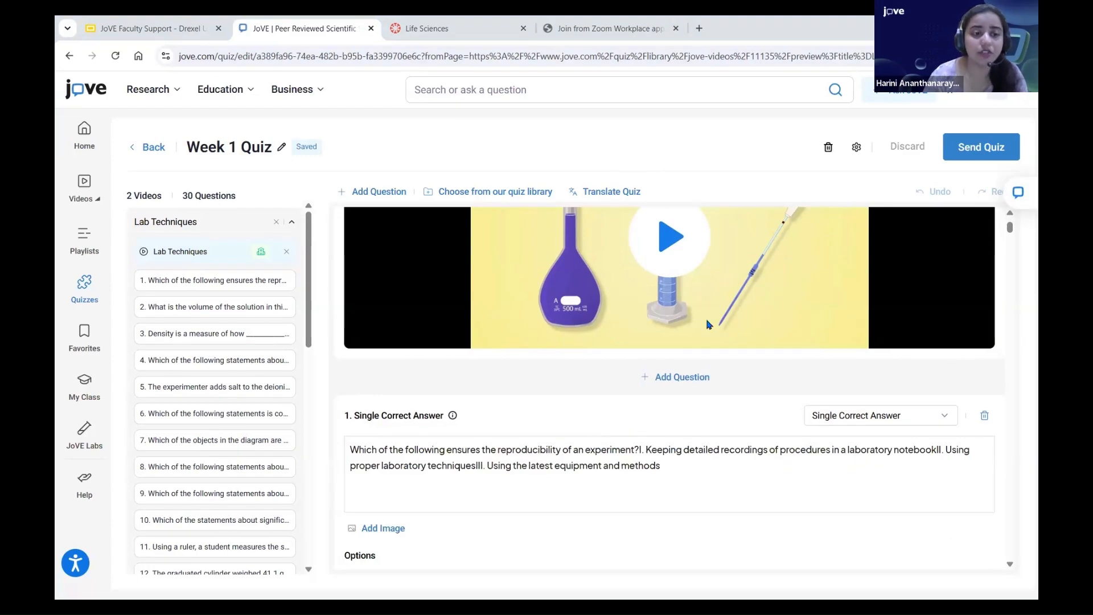
scroll(508, 465, "up", 1)
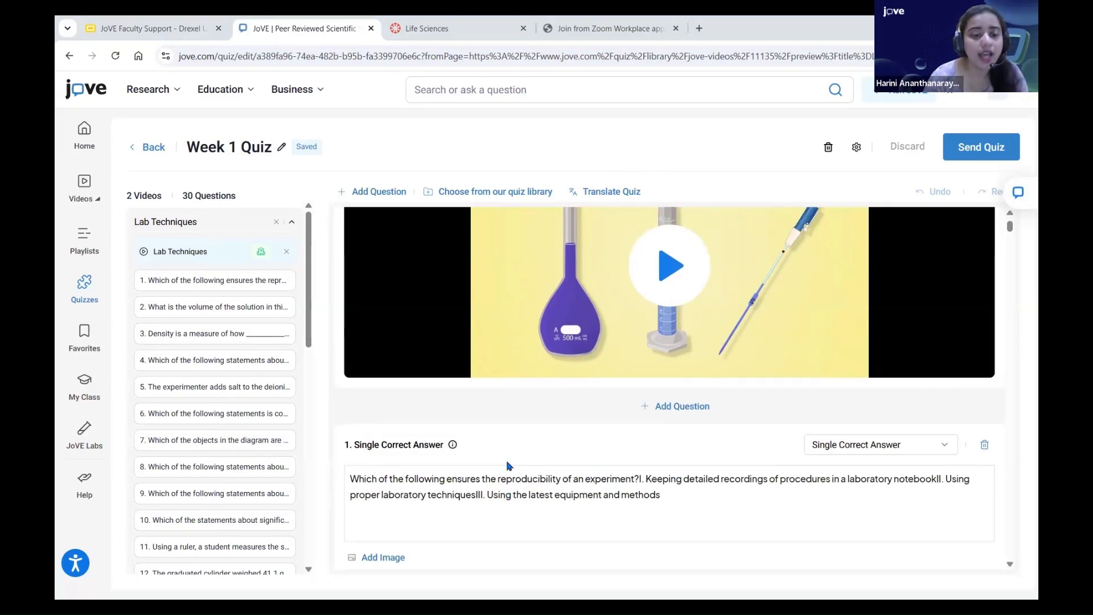
scroll(509, 465, "down", 3)
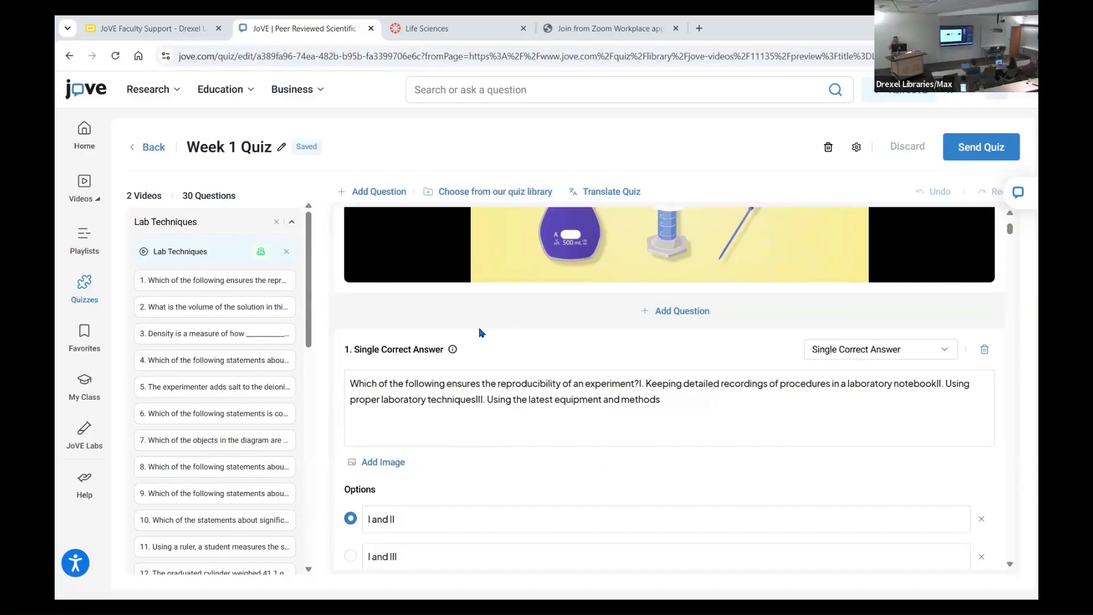
scroll(480, 333, "up", 1)
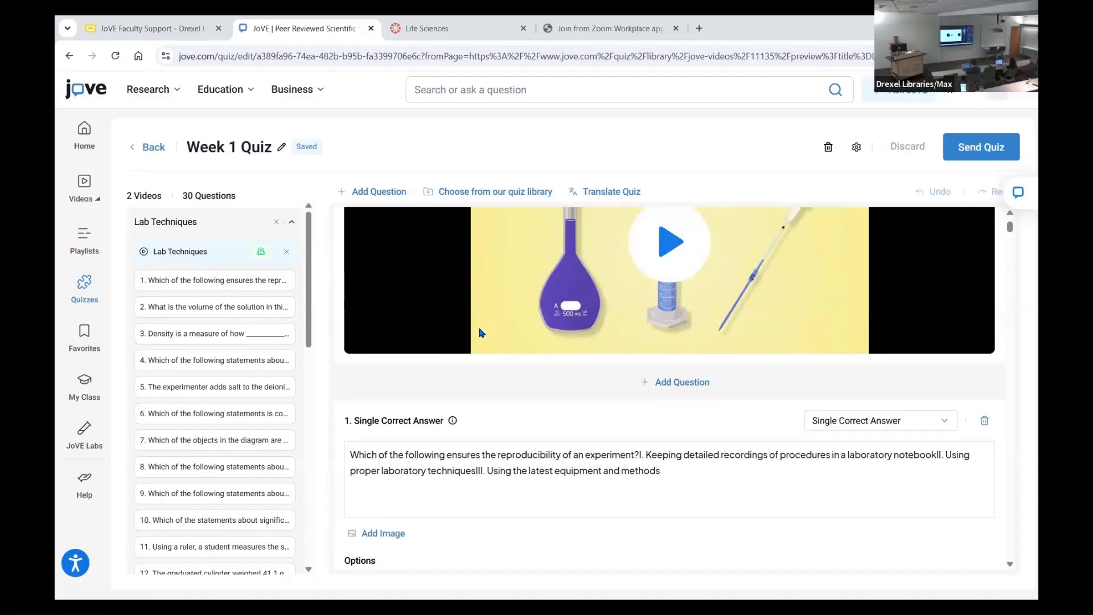
scroll(480, 333, "up", 1)
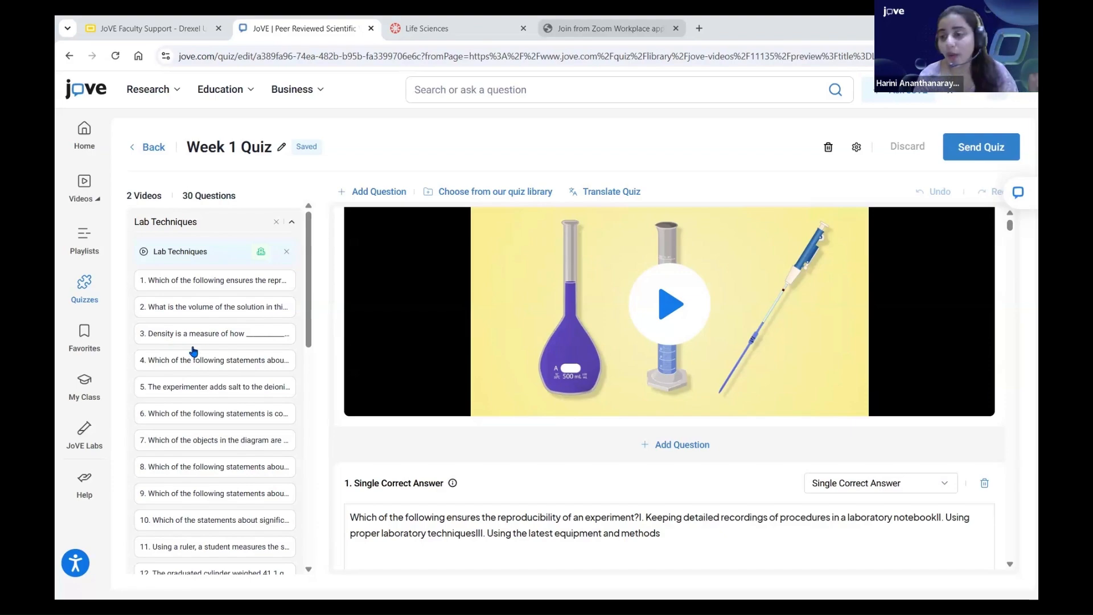
Step: Switch to the Life Sciences course in Canvas and look over its assignments and the quiz columns in the gradebook
key("ctrl+Tab")
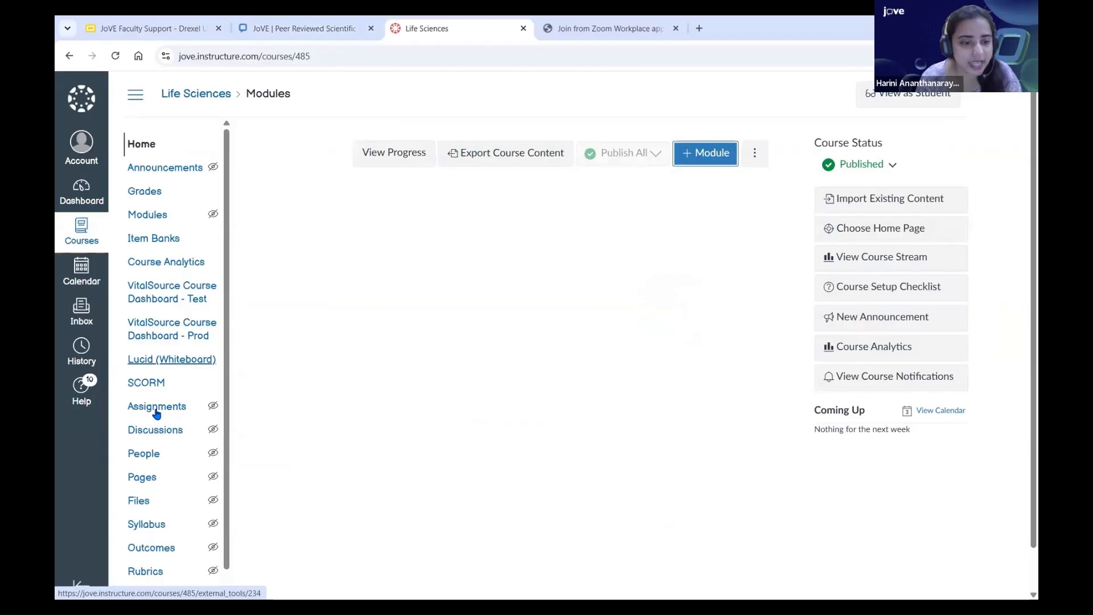
left_click(157, 406)
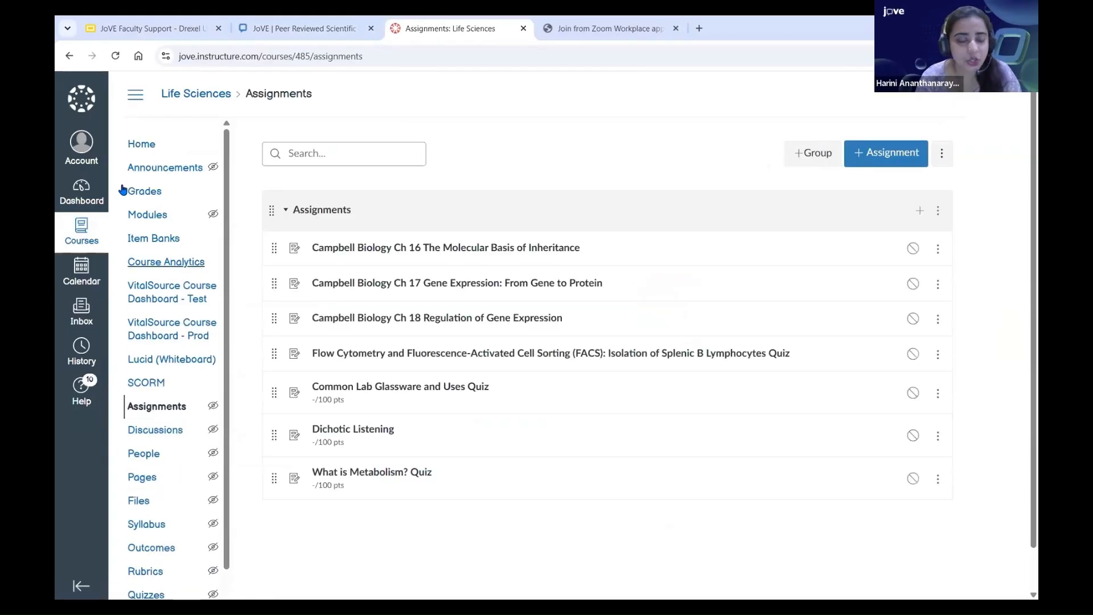
left_click(151, 198)
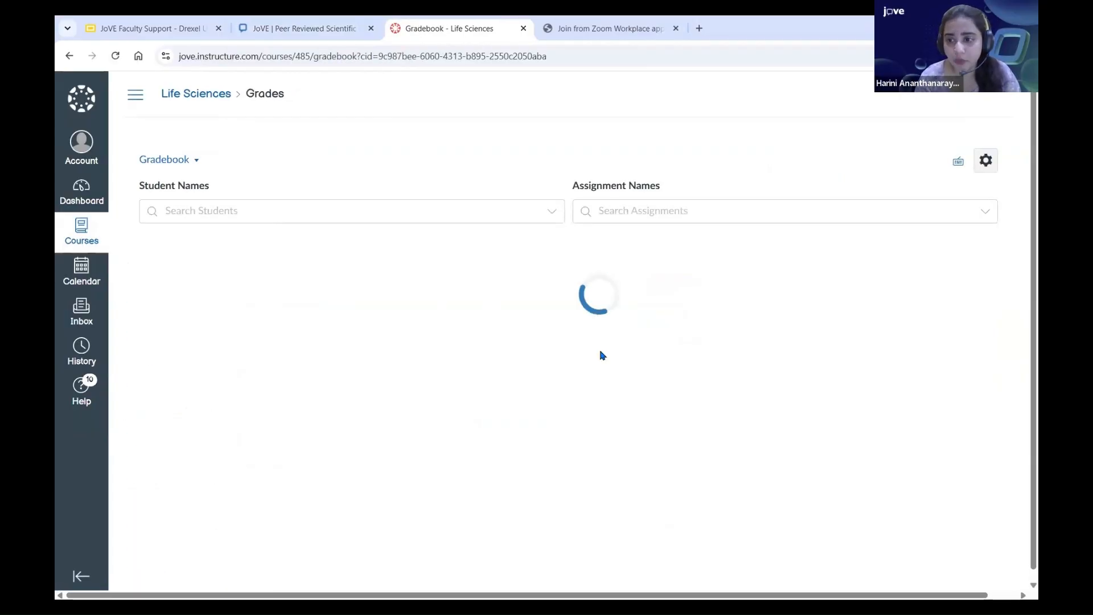
scroll(672, 362, "right", 5)
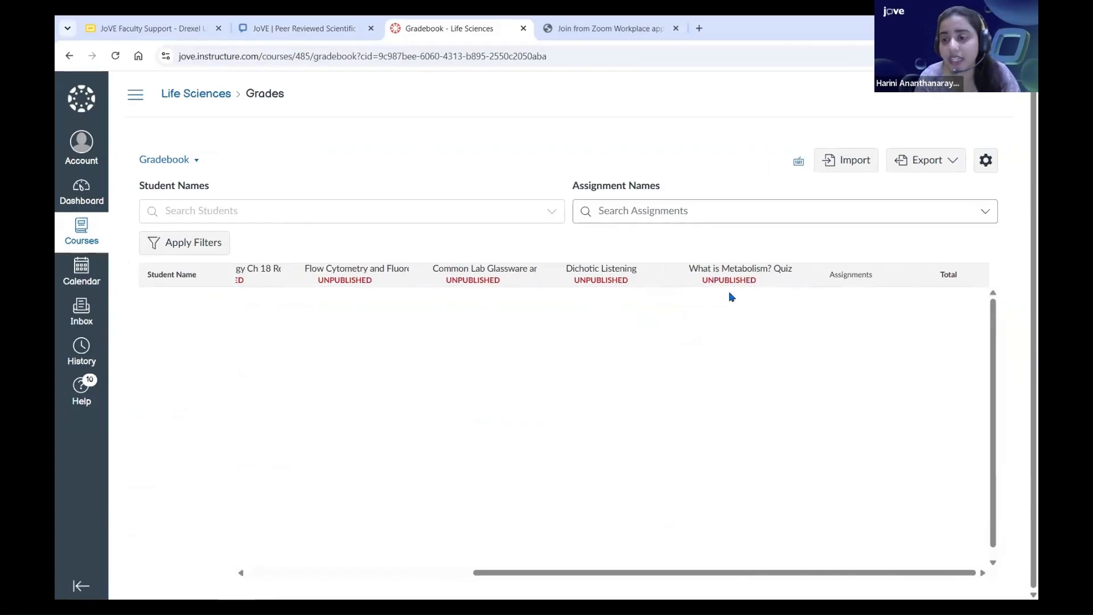
scroll(752, 290, "left", 1)
scroll(777, 286, "left", 2)
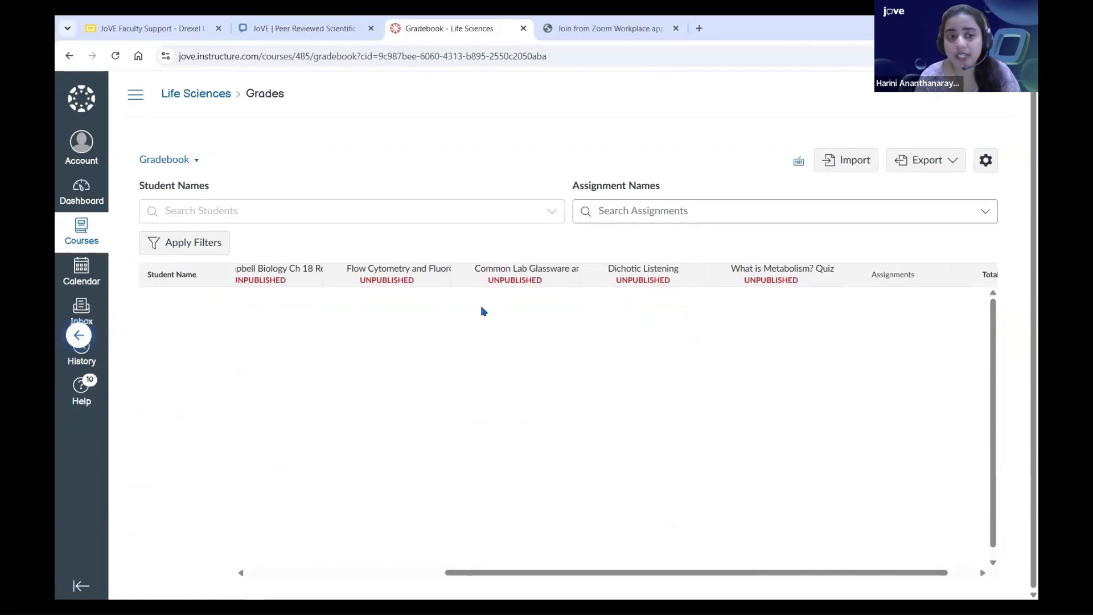
scroll(480, 310, "left", 2)
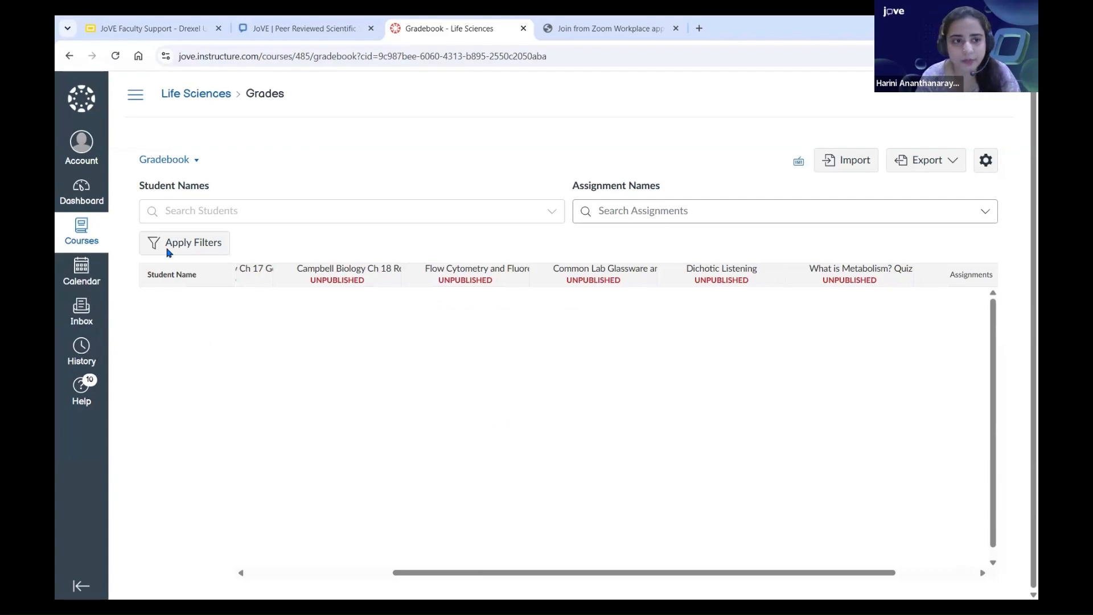
left_click(133, 96)
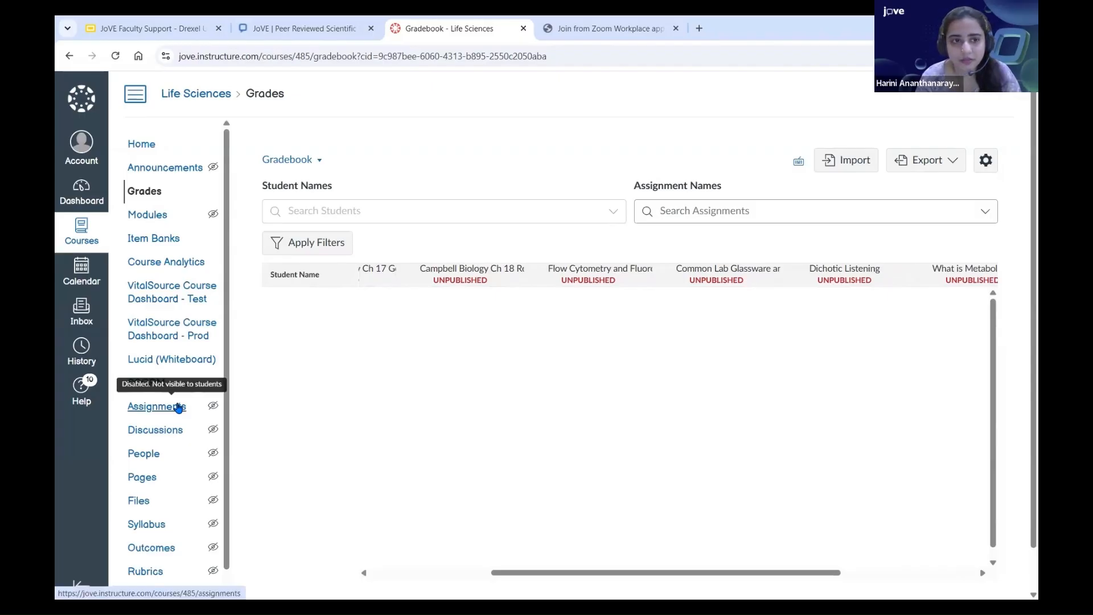
Step: Switch back to JoVE, leave the quiz for the Quiz Library, and examine the accessibility tool's color and content adjustment options
left_click(294, 28)
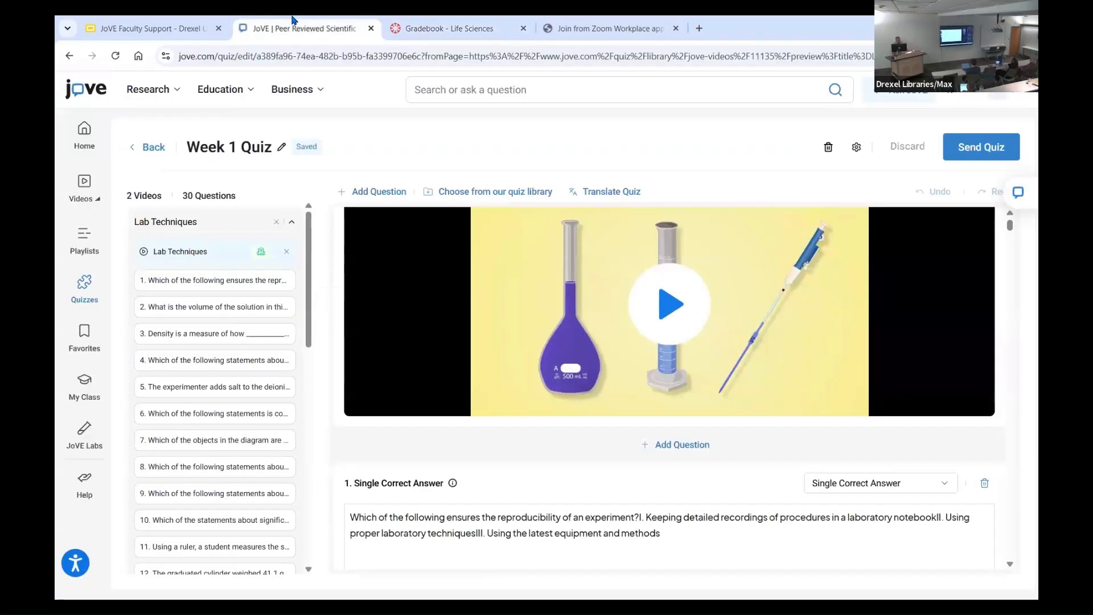
left_click(147, 147)
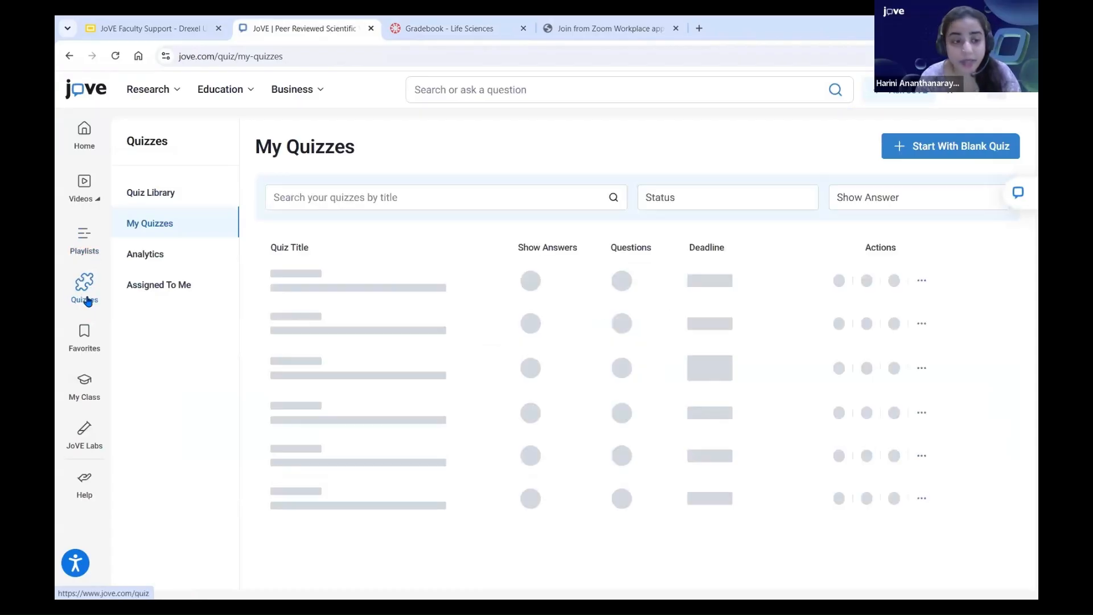
left_click(83, 287)
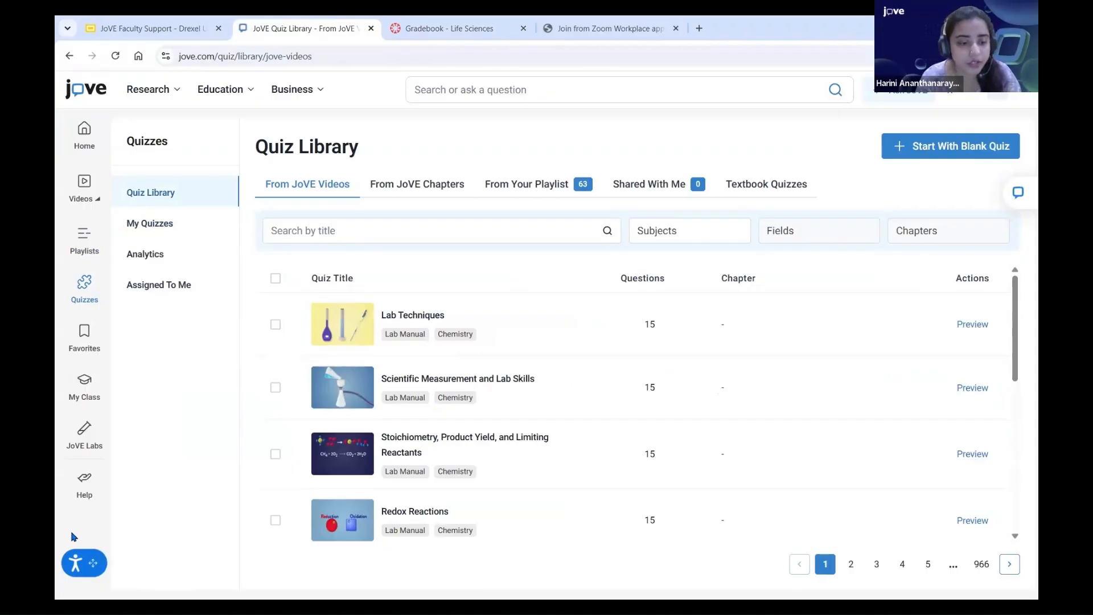
left_click(75, 564)
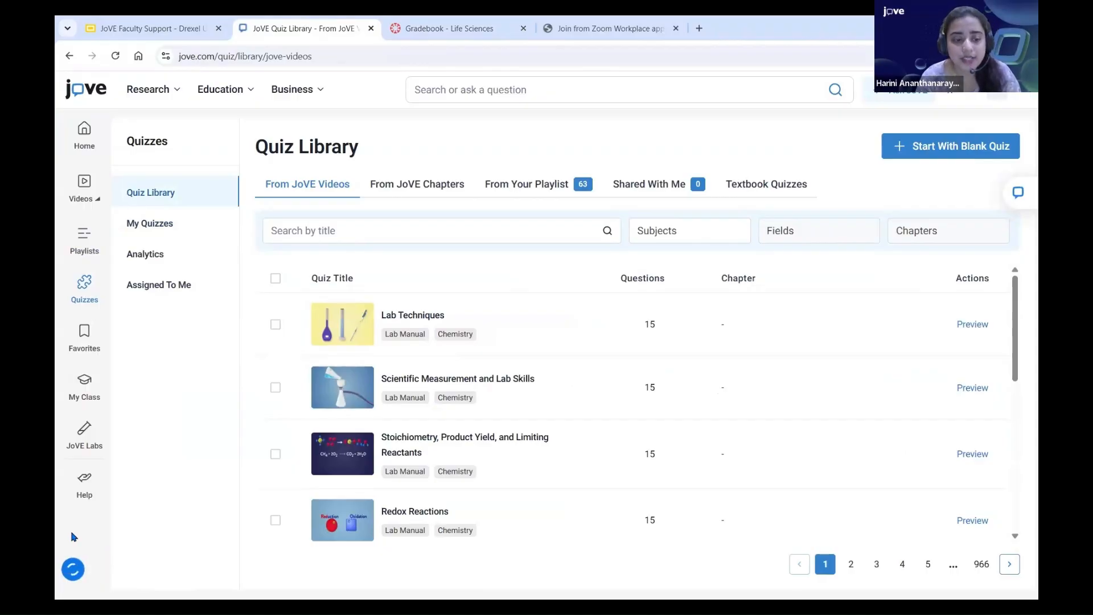
scroll(285, 329, "down", 3)
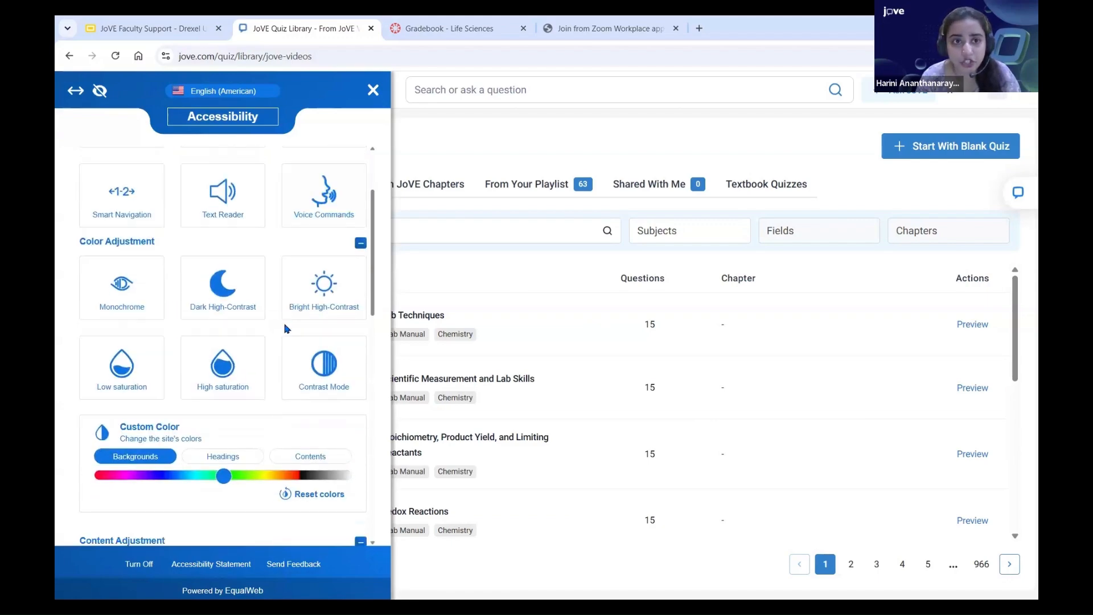
scroll(287, 328, "down", 5)
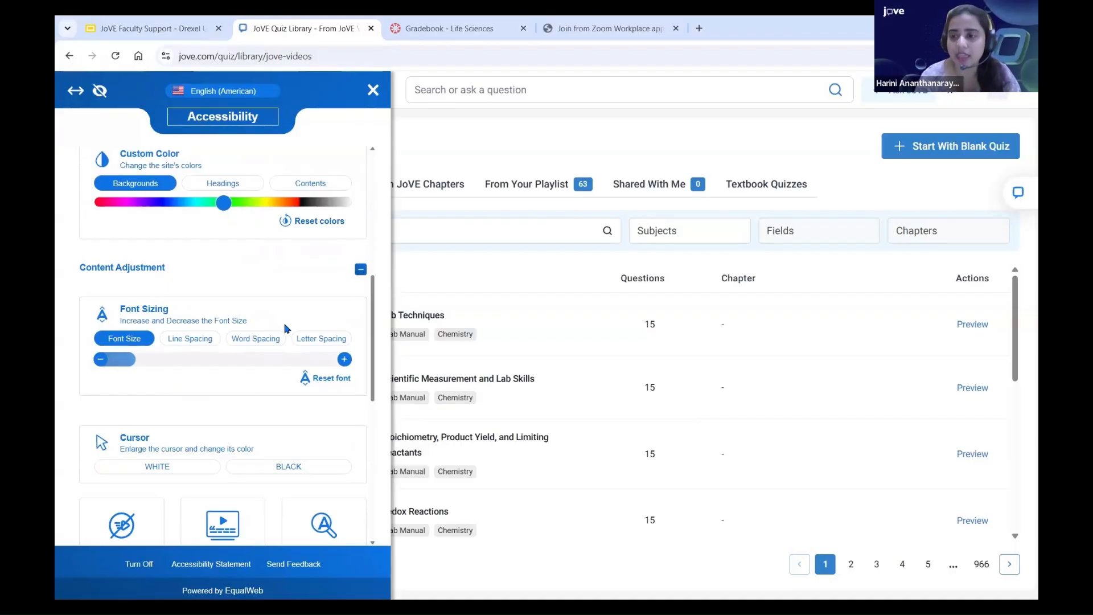
left_click(373, 92)
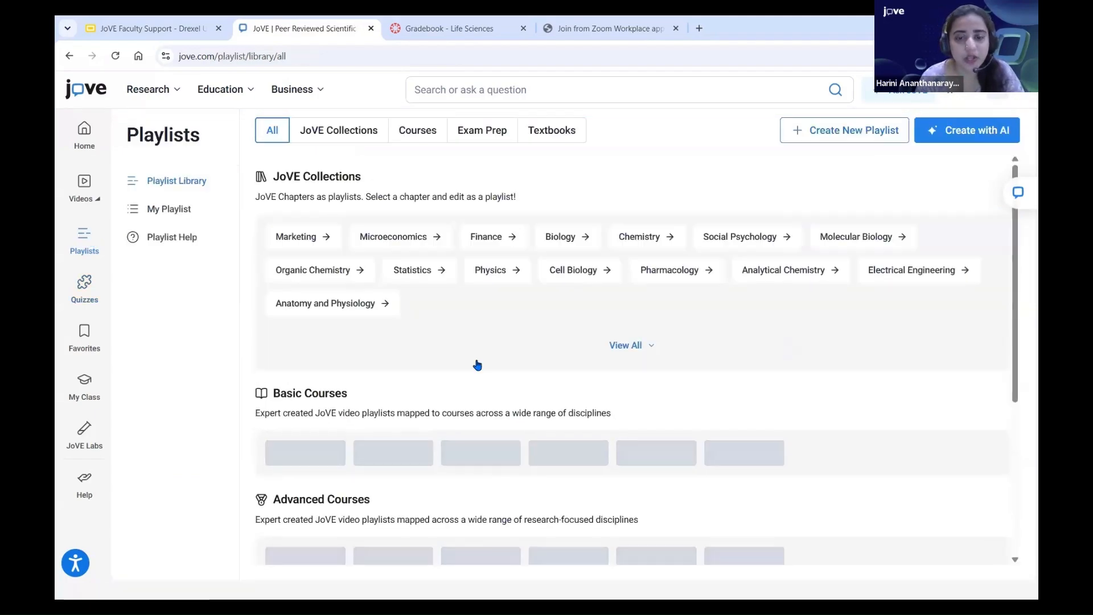
Step: Show all JoVE Collections subjects in the playlist library and open the Chemistry collection's chapter playlists
left_click(647, 345)
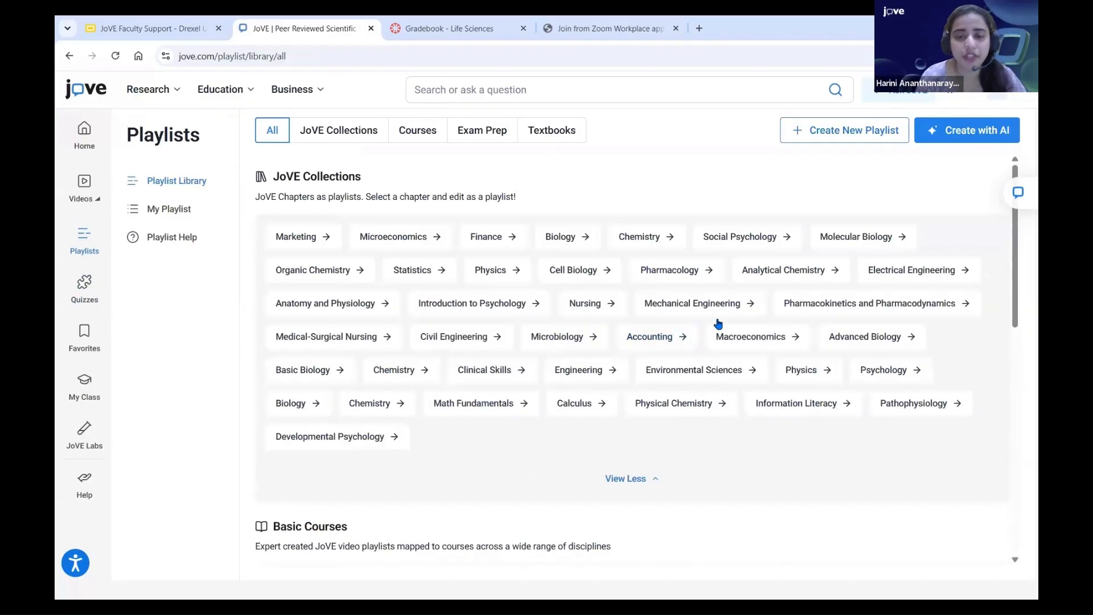
left_click(631, 236)
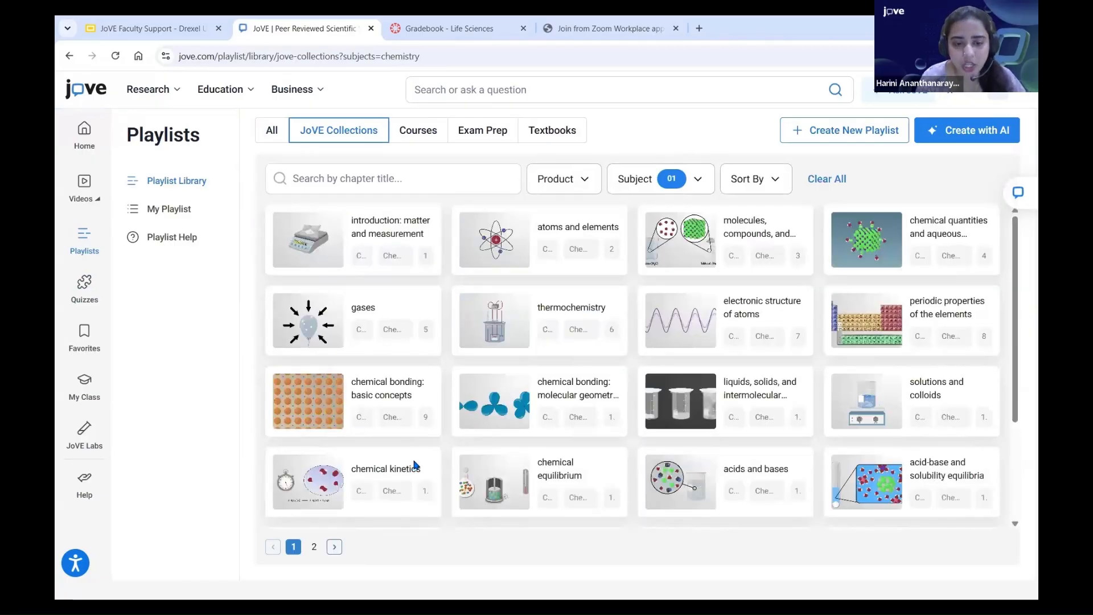
Step: Open the Chemical Kinetics playlist, look over its list of videos, and close it
left_click(414, 466)
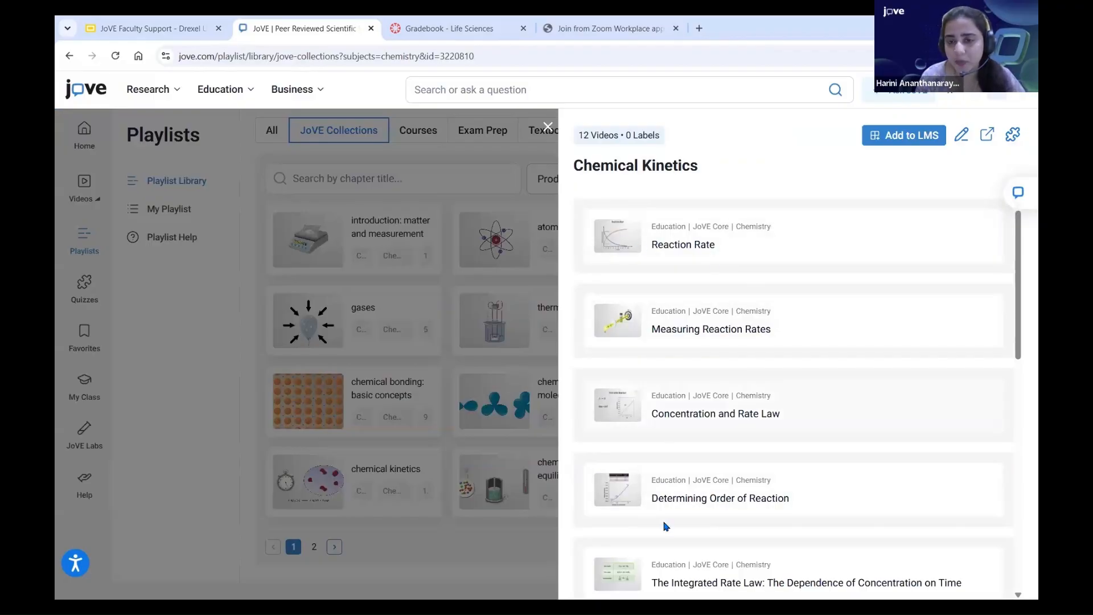
scroll(734, 500, "down", 10)
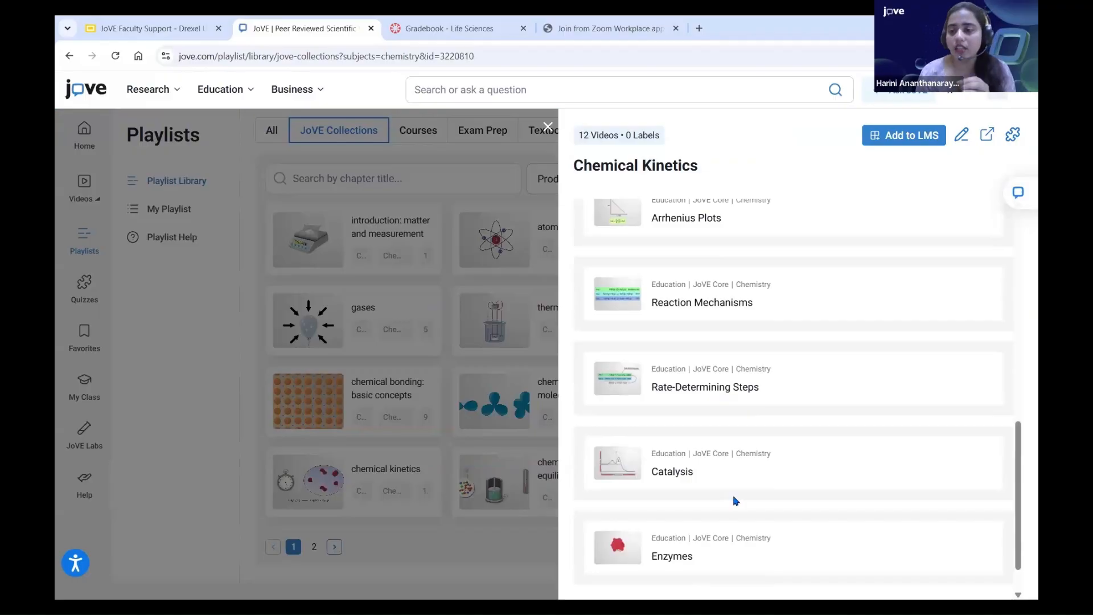
scroll(735, 500, "up", 10)
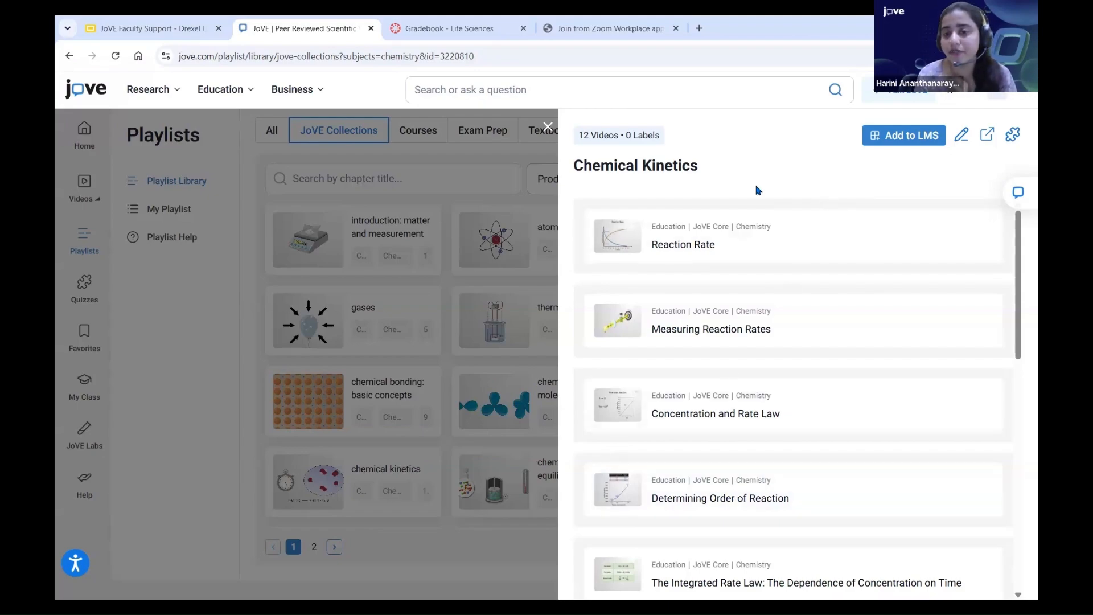
left_click(547, 128)
Step: Show the Exam Prep playlists and look over the sections for the MCAT, NCLEX-RN and REx-PN exams
left_click(502, 132)
scroll(808, 547, "down", 5)
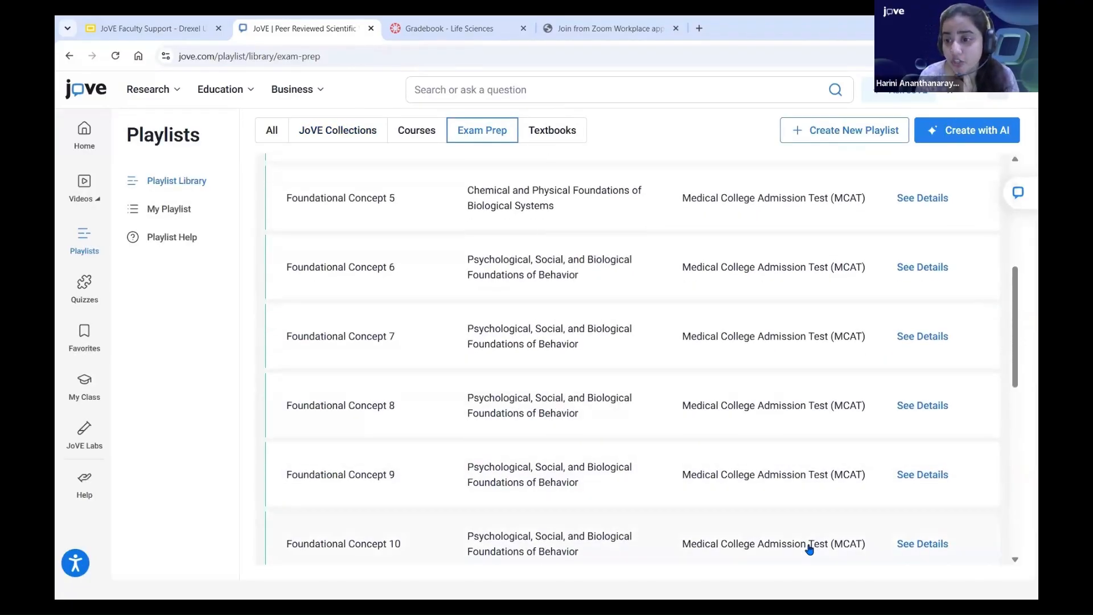
scroll(809, 547, "down", 2)
scroll(810, 546, "up", 4)
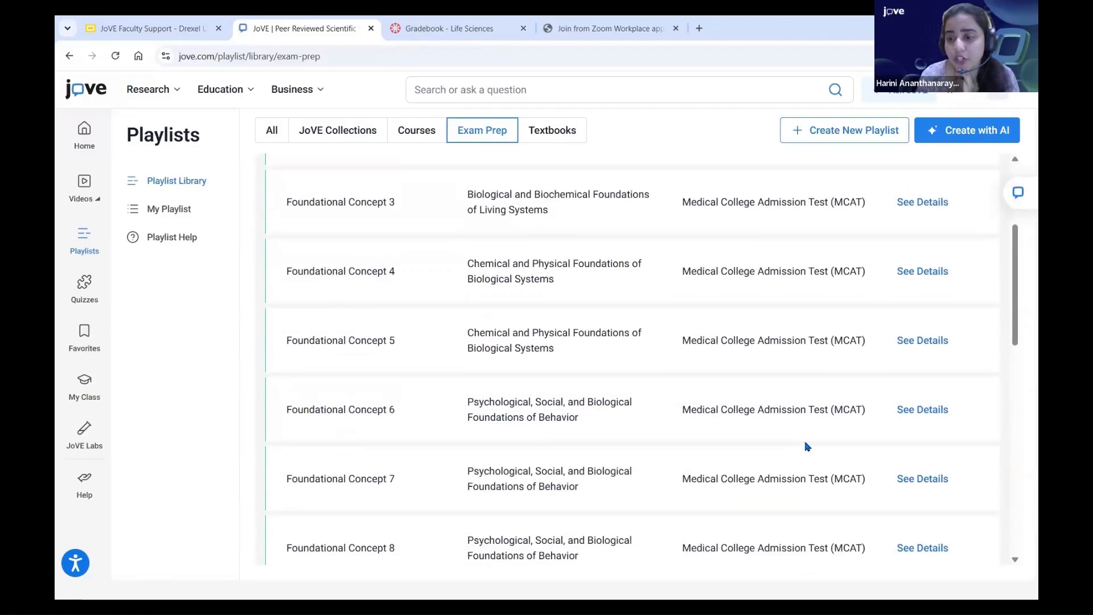
scroll(805, 348, "down", 10)
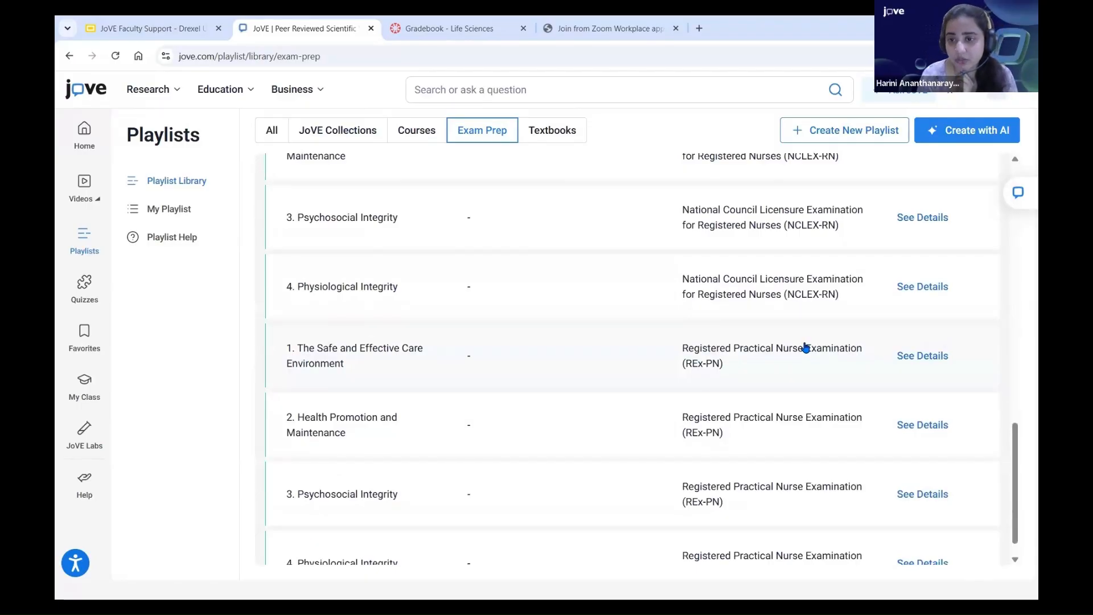
scroll(805, 347, "up", 15)
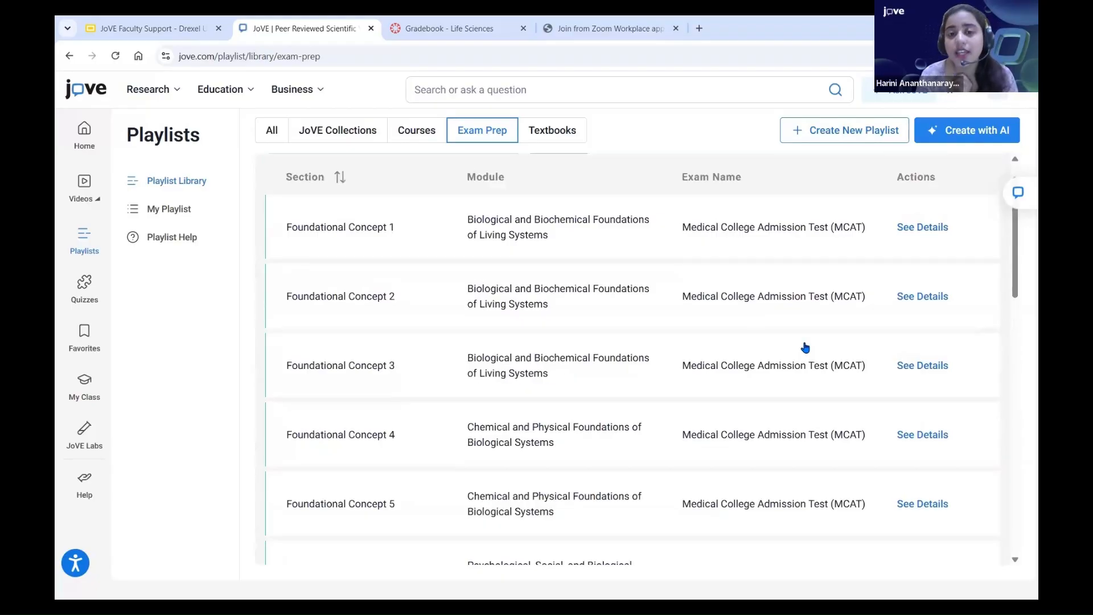
scroll(805, 347, "up", 1)
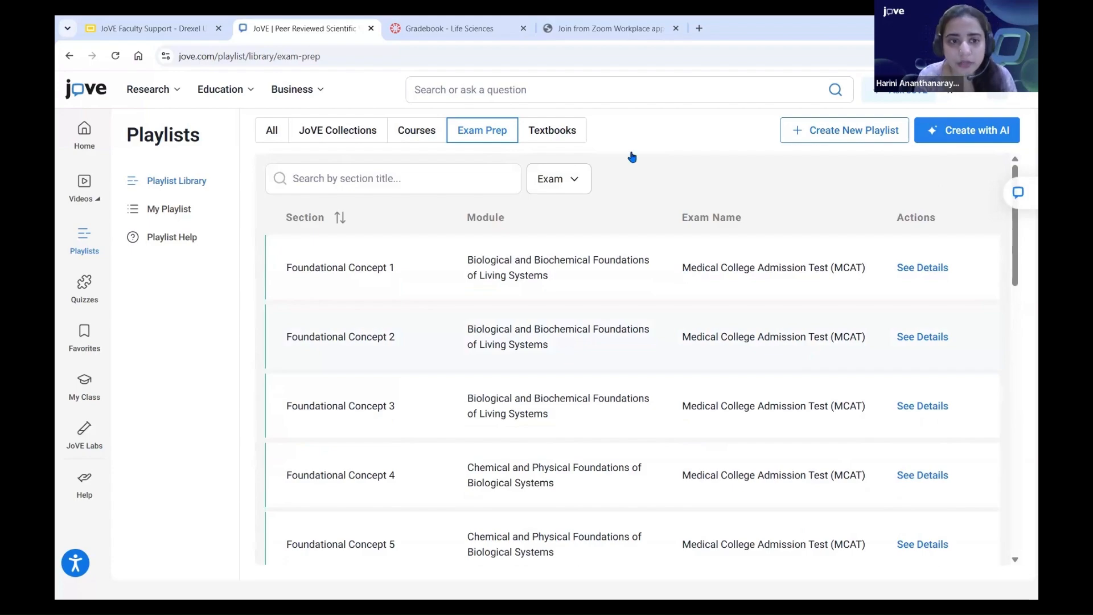
Step: Show the textbook playlists and filter them by the Biology subject
left_click(562, 141)
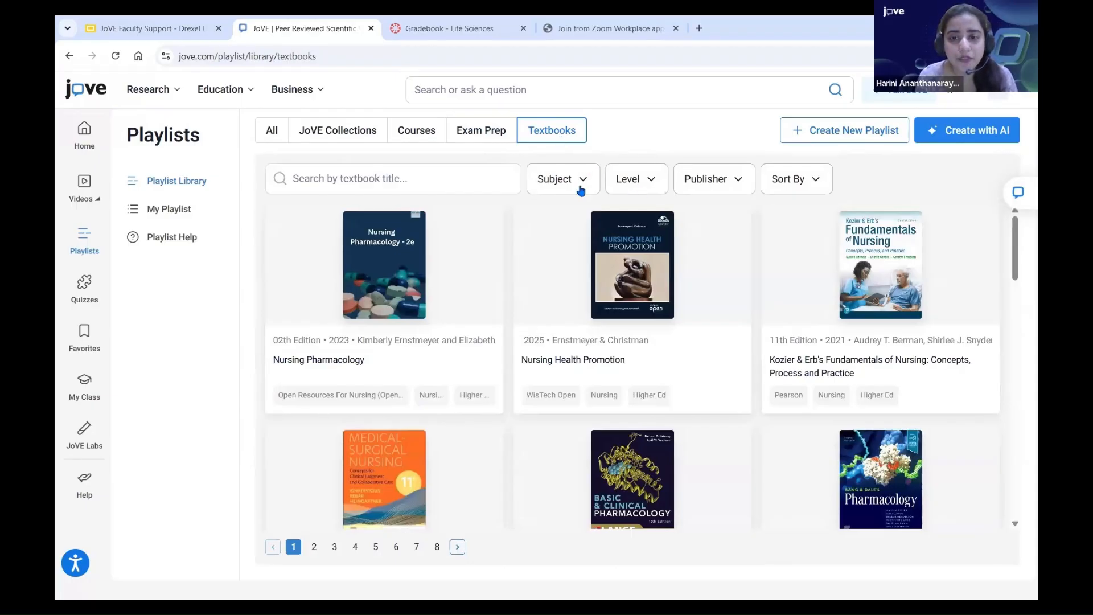
left_click(550, 182)
left_click(564, 288)
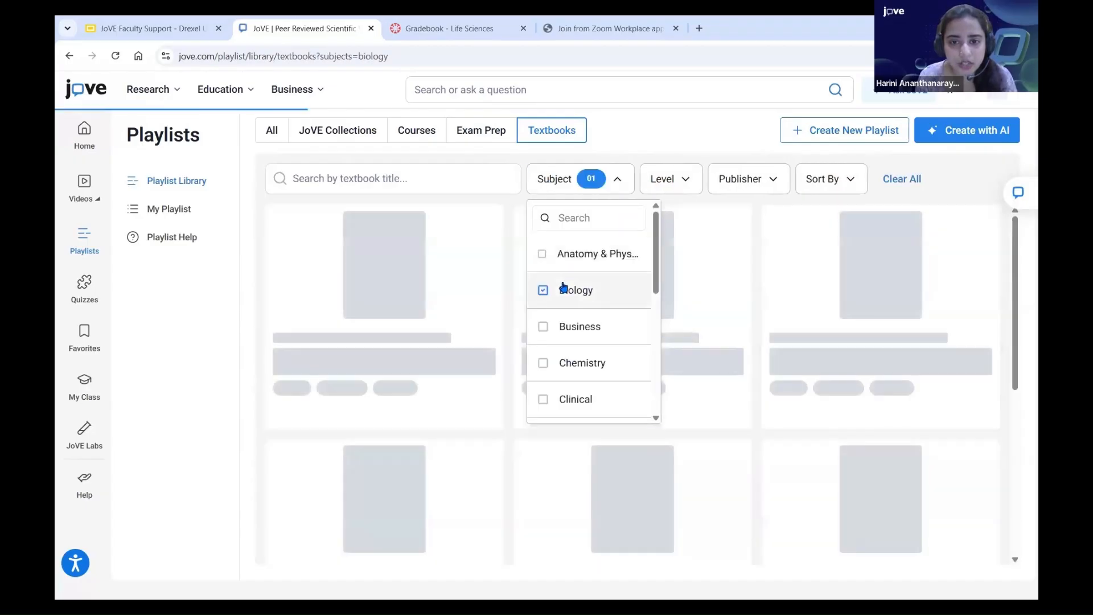
left_click(625, 146)
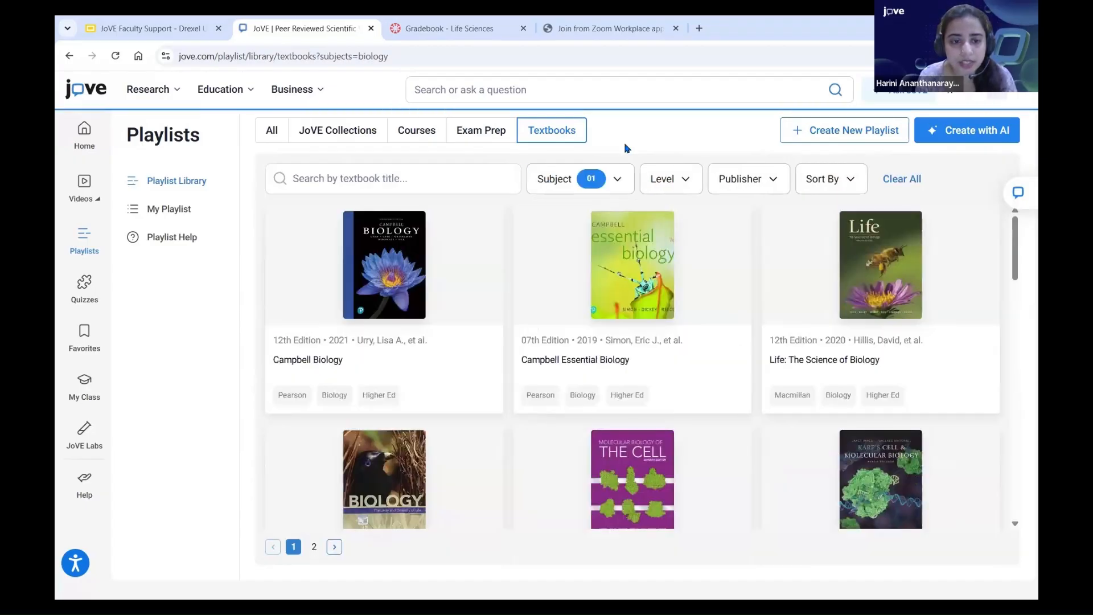
Step: Open Campbell Biology, look over the videos in Chapter 1 on evolution and the themes of biology, and close the textbook
left_click(420, 270)
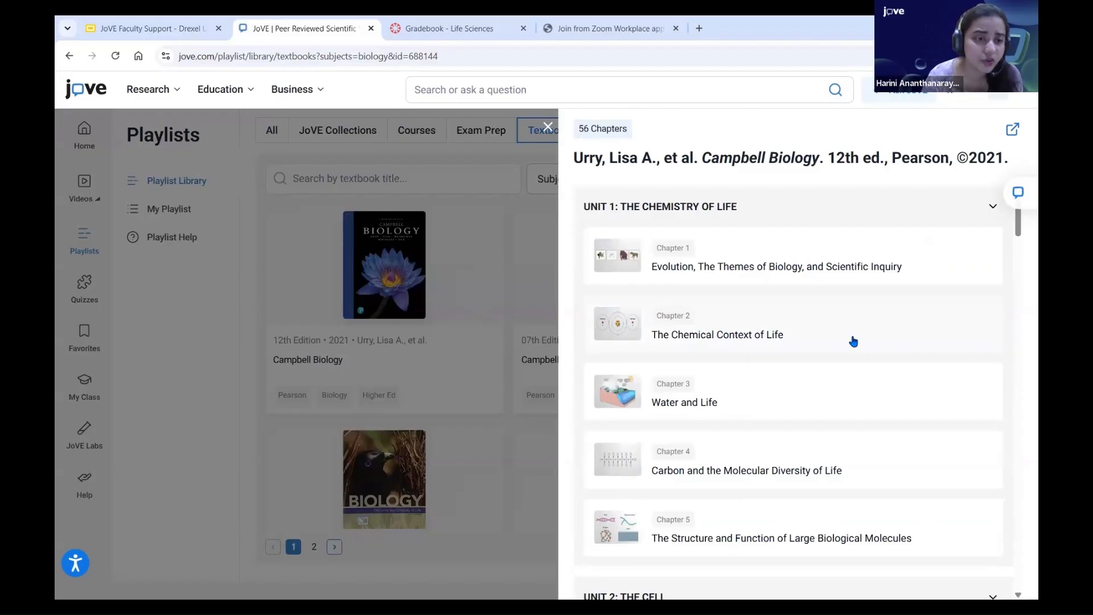
left_click(894, 284)
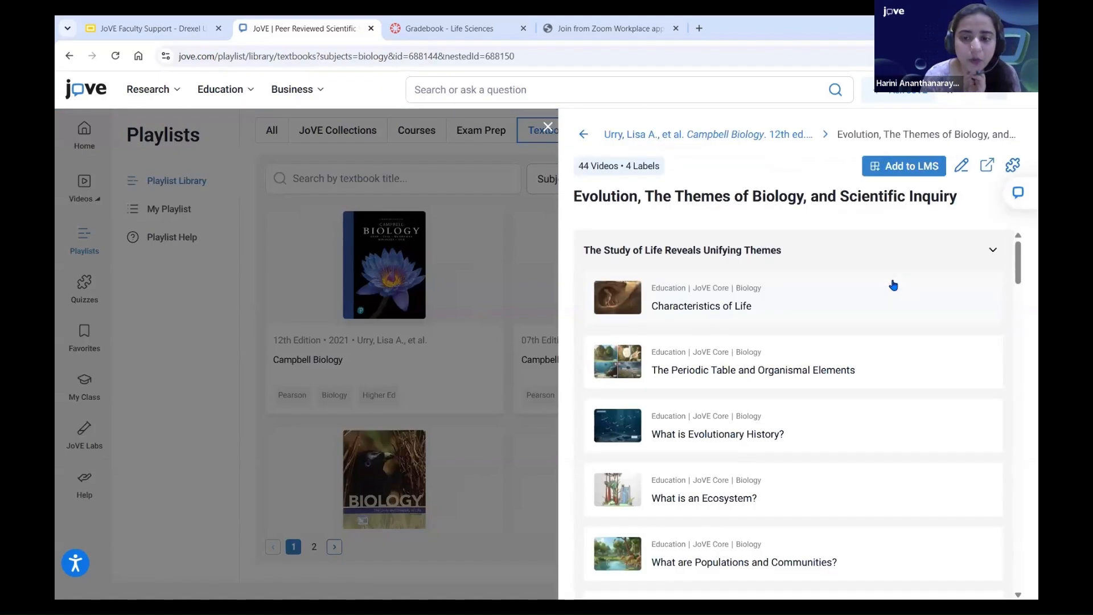
scroll(893, 285, "down", 1)
scroll(893, 285, "up", 1)
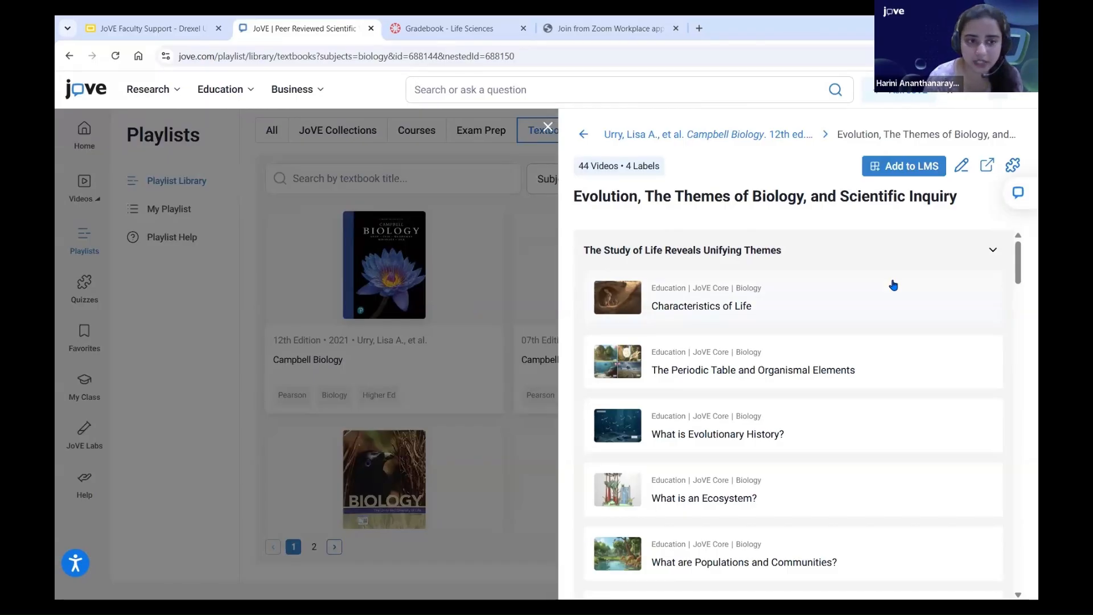
scroll(893, 284, "down", 3)
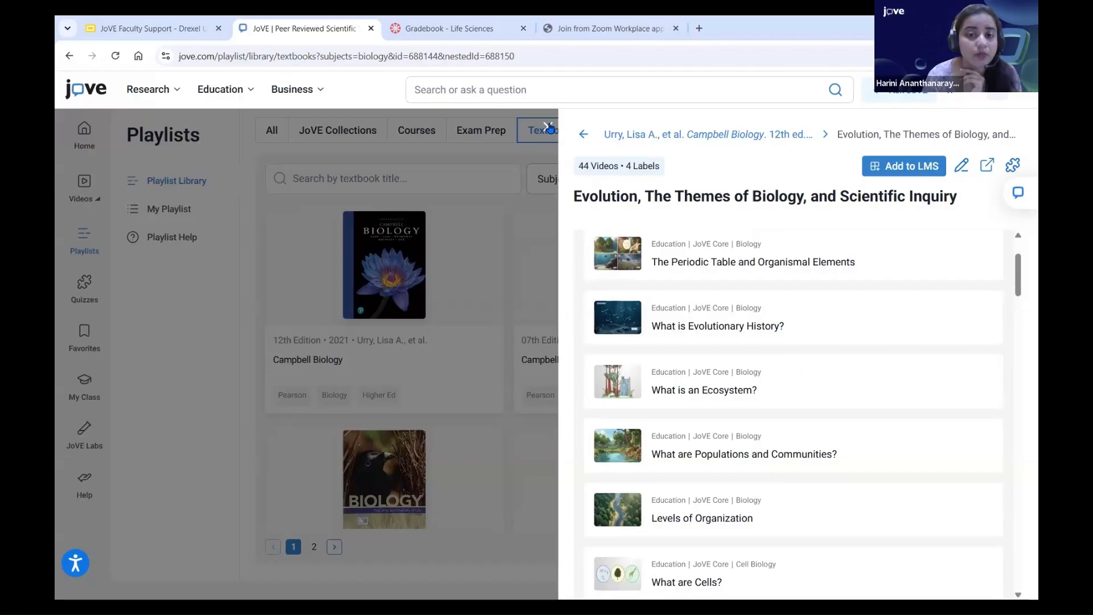
left_click(243, 318)
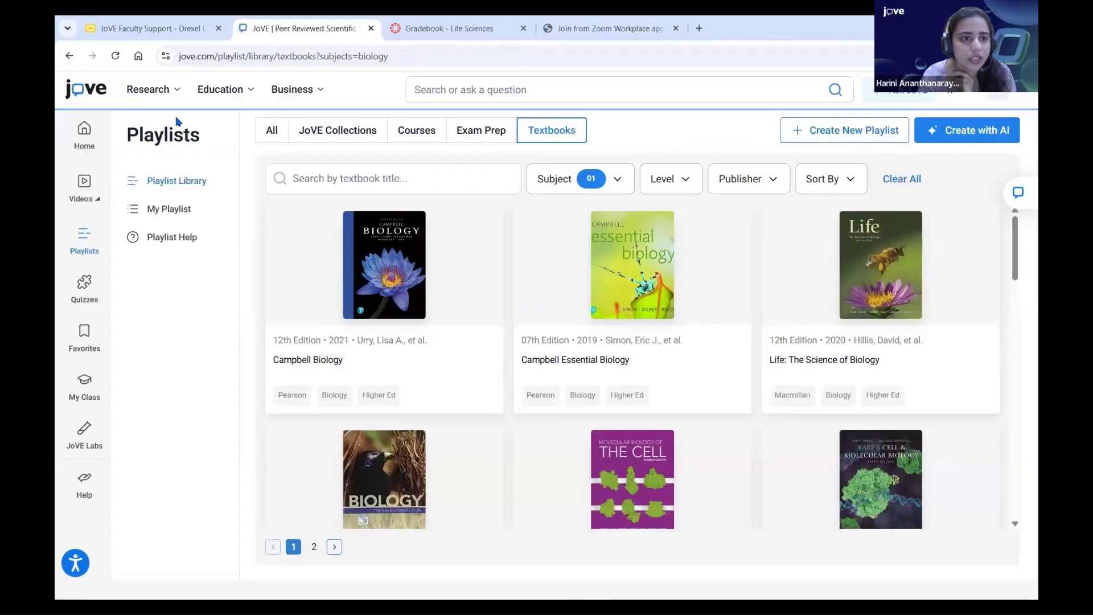
Step: Go to the Behavior research videos, switch to all research subjects, and open the Behavior journal
left_click(152, 90)
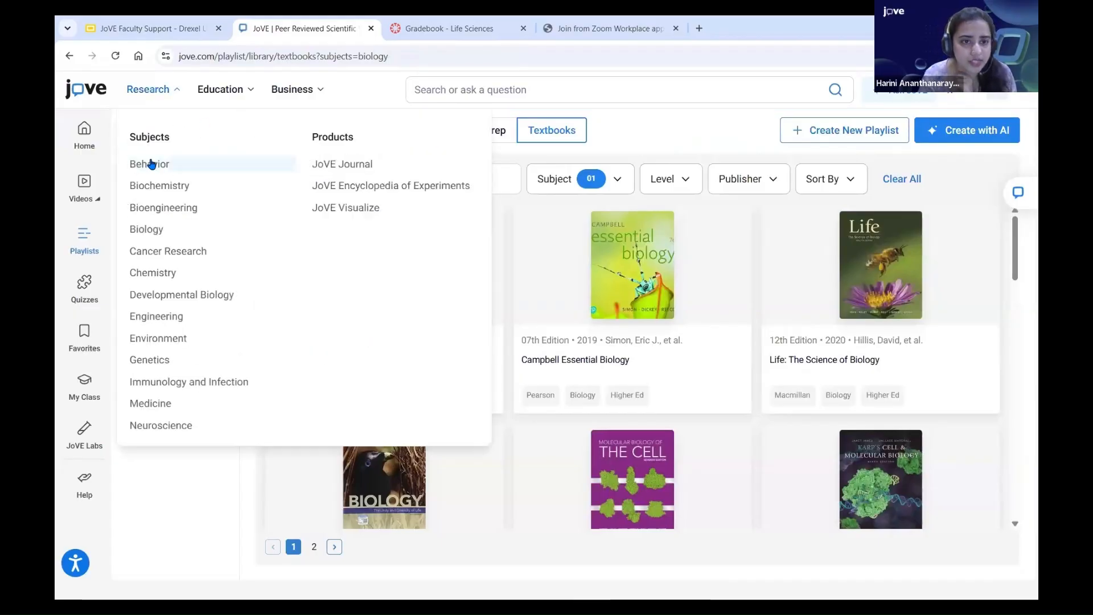
left_click(150, 164)
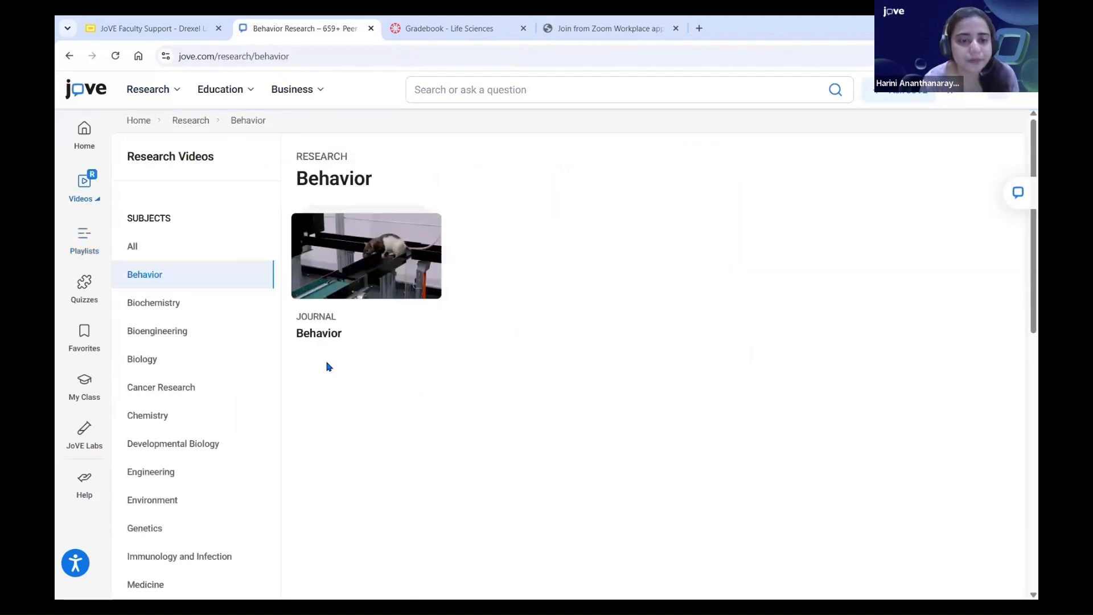
left_click(191, 120)
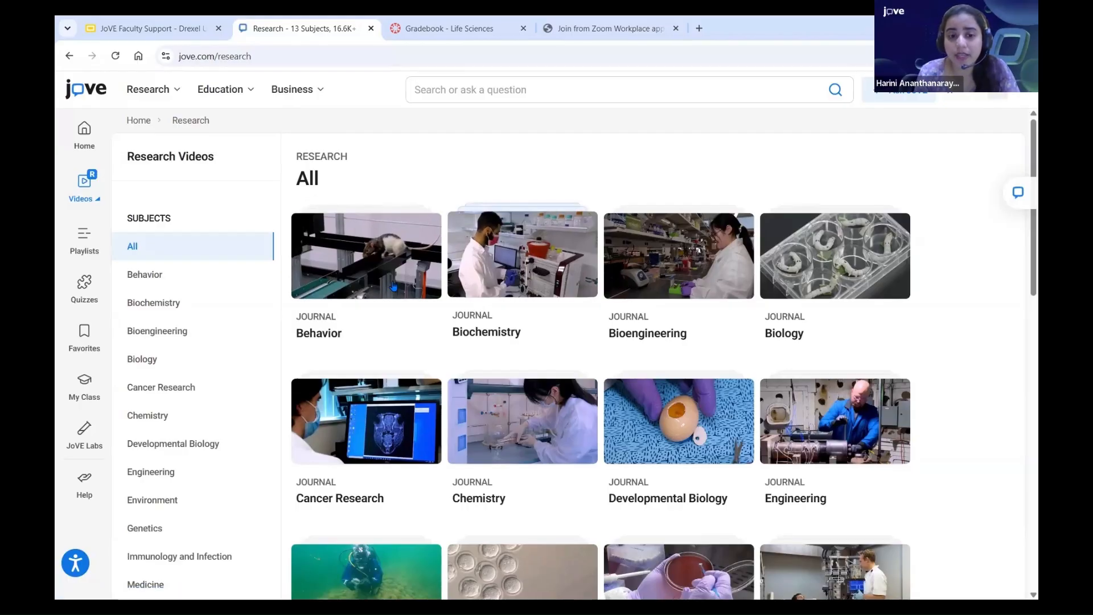
left_click(558, 299)
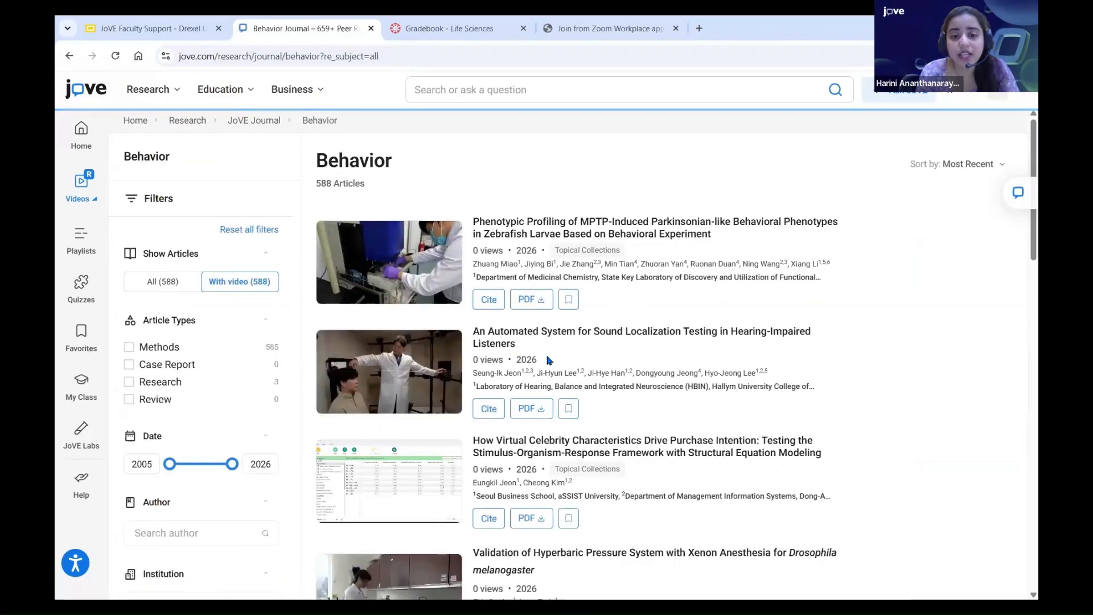
Step: Open the journal article on phenotypic profiling in zebrafish larvae, play its video briefly and pause it
scroll(511, 294, "down", 1)
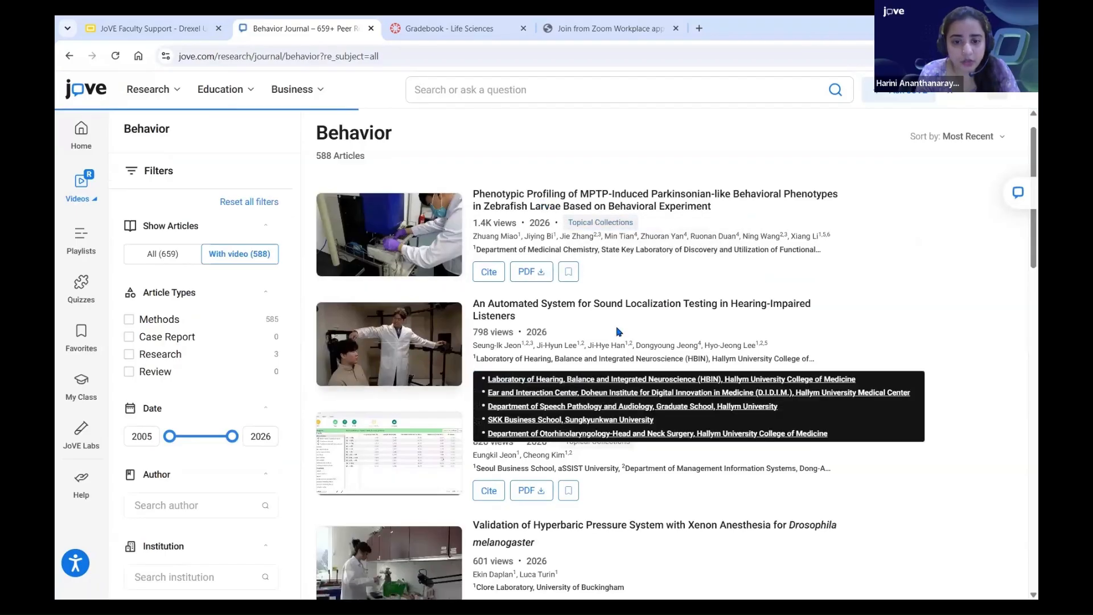
scroll(392, 354, "down", 2)
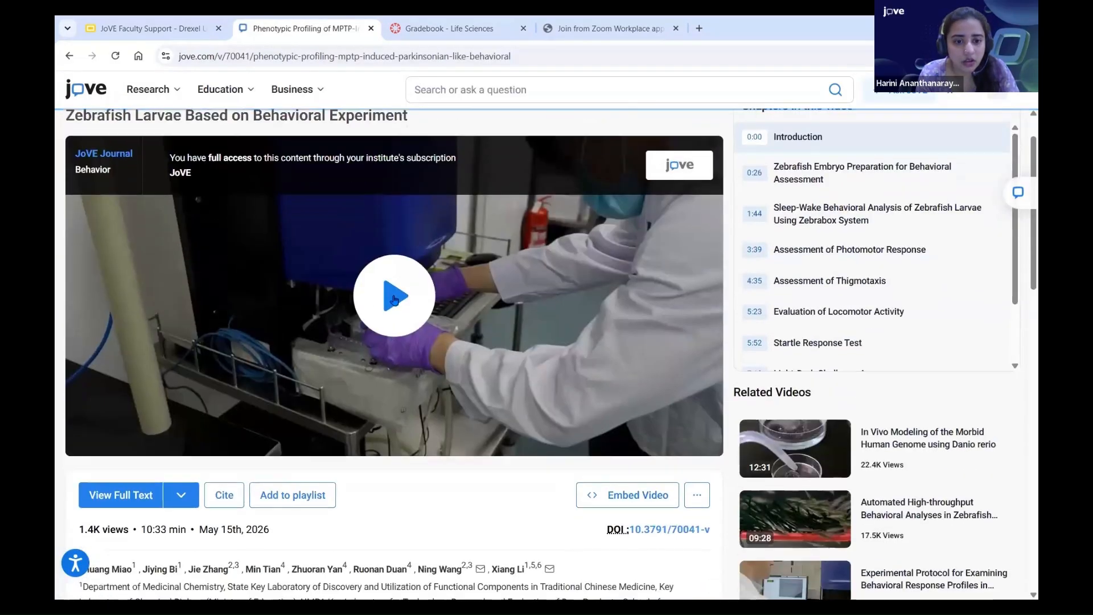
left_click(298, 368)
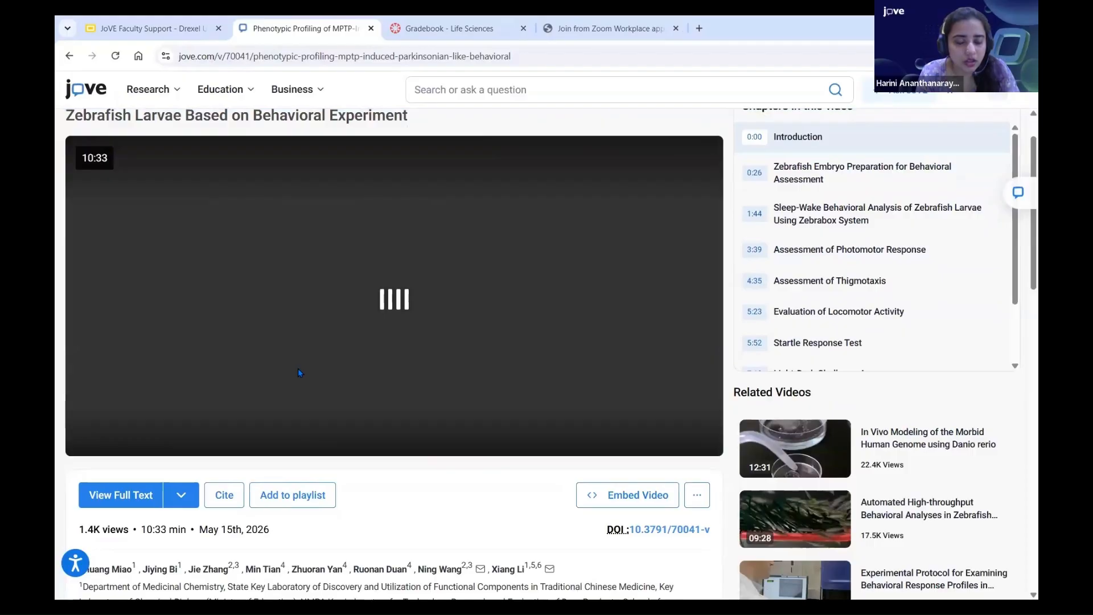
left_click(89, 447)
left_click(82, 438)
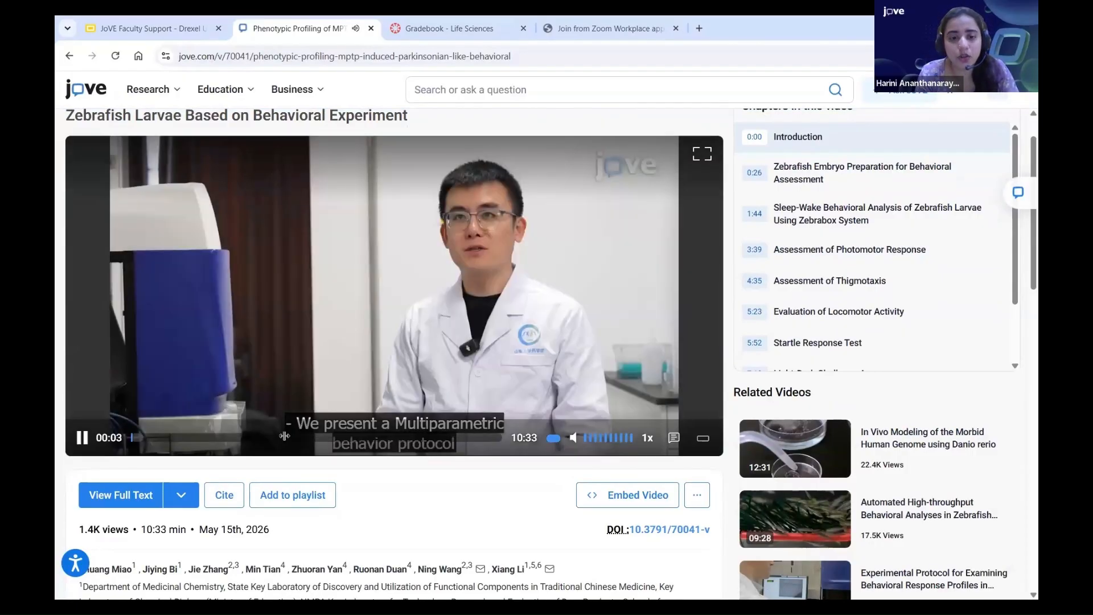
left_click(83, 438)
Step: Look over the article's PDF and materials list download options, view its citation and export options, and close them
left_click(182, 495)
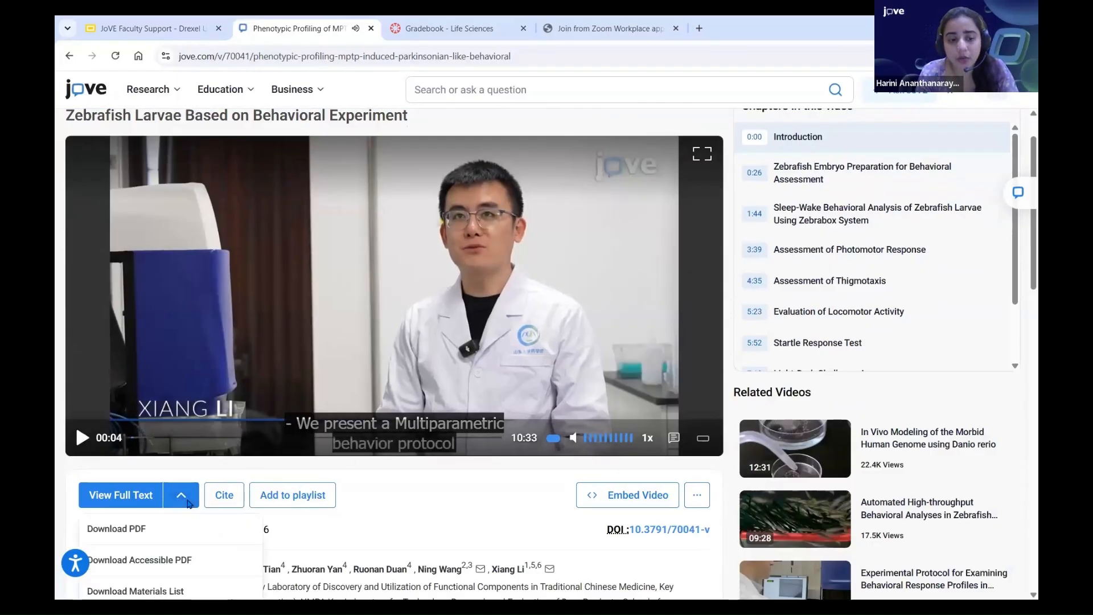
scroll(182, 425, "down", 3)
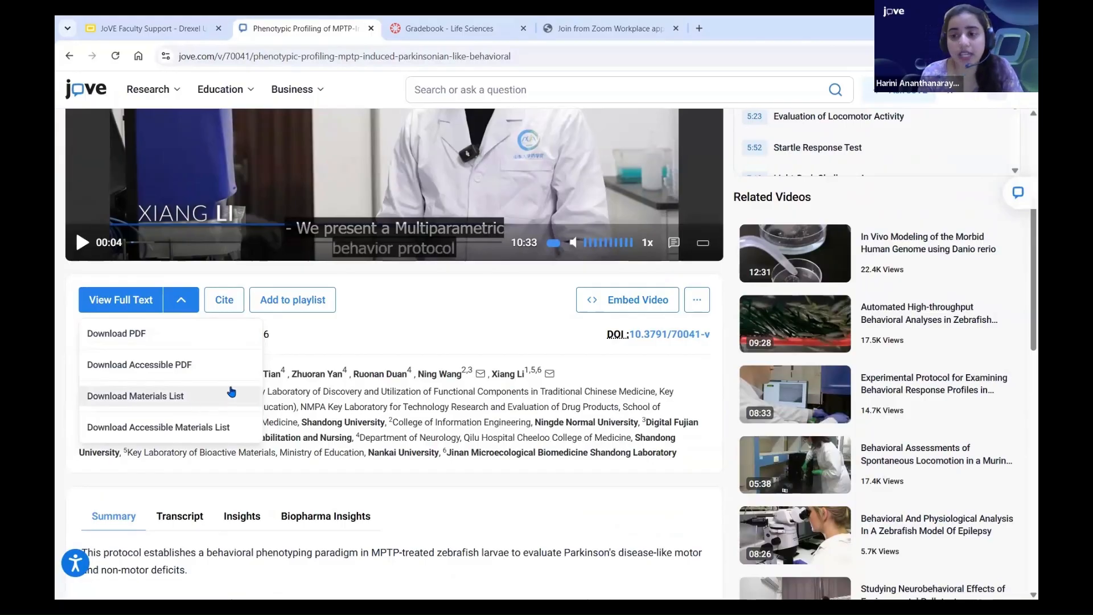
left_click(224, 309)
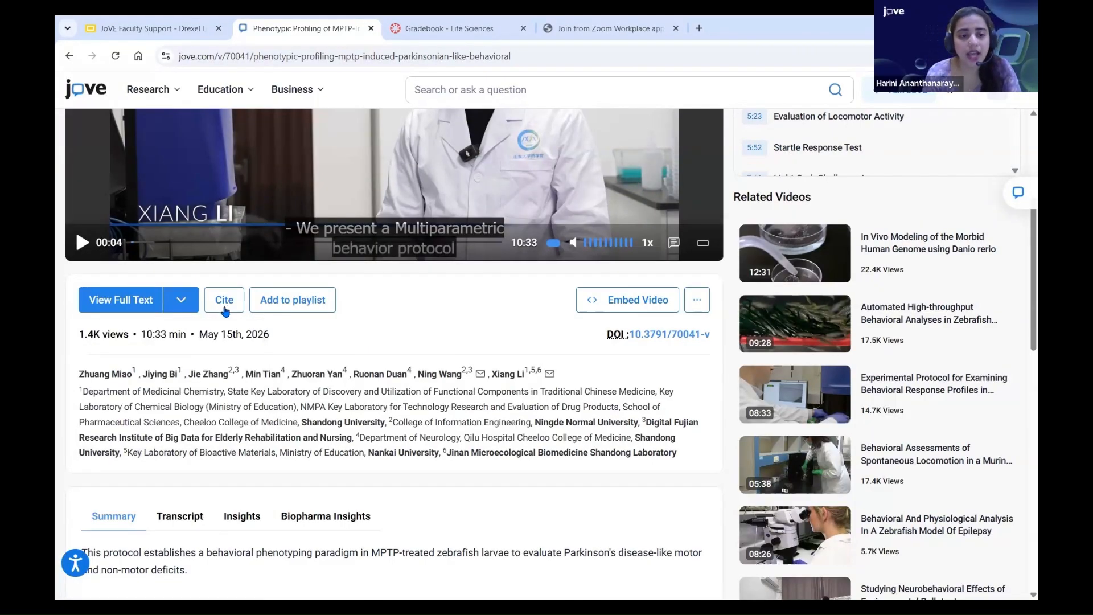
left_click(224, 300)
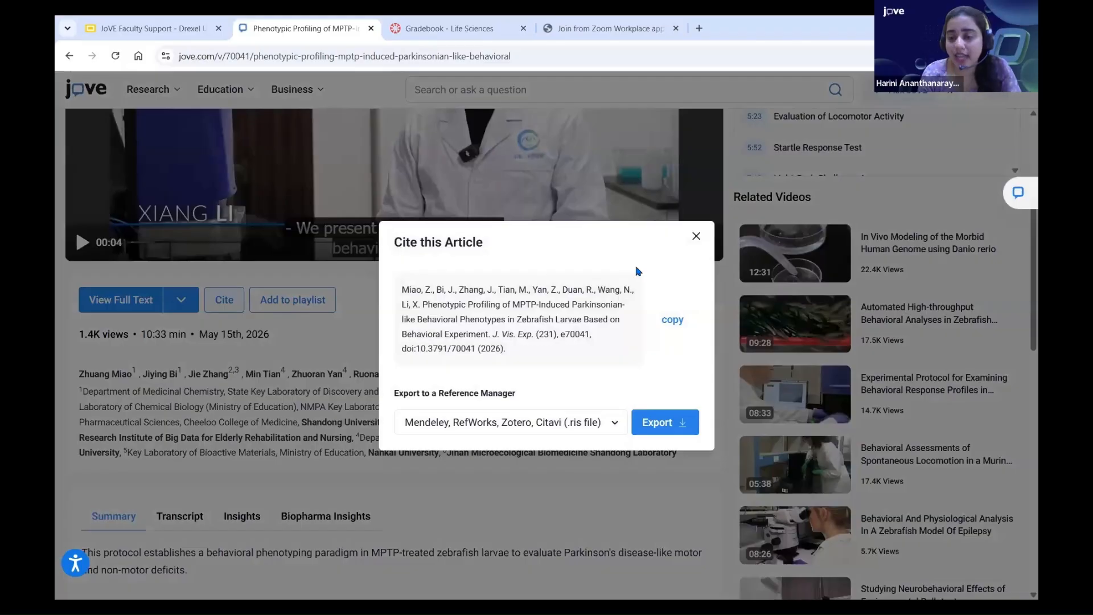
left_click(696, 237)
Step: Look over the article's video and embed option, view its transcript, and read the Insights overview and key study components
scroll(646, 387, "up", 2)
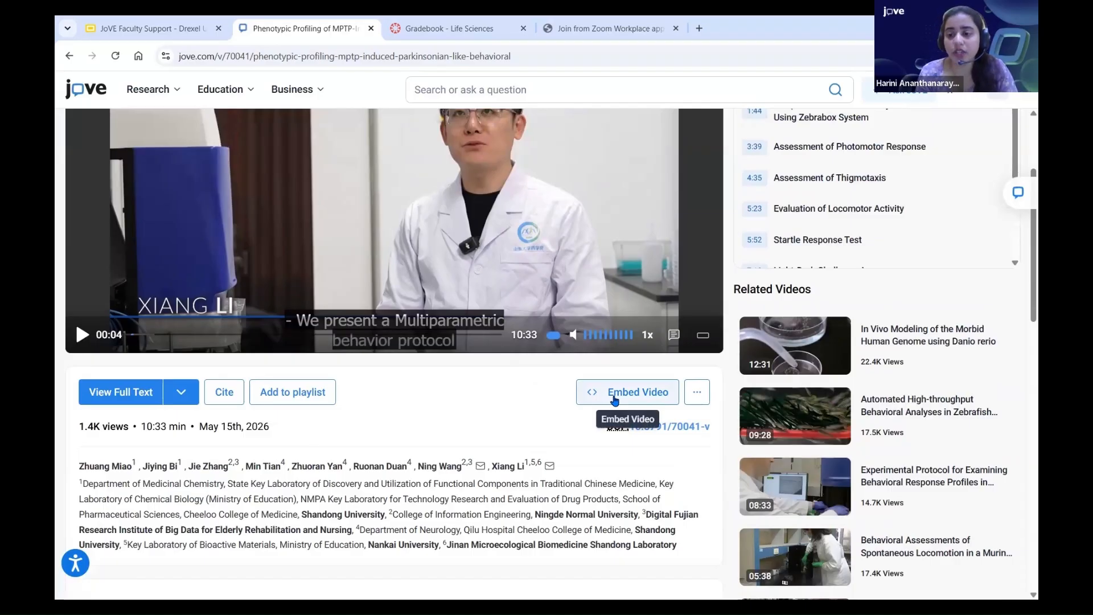
scroll(615, 400, "up", 1)
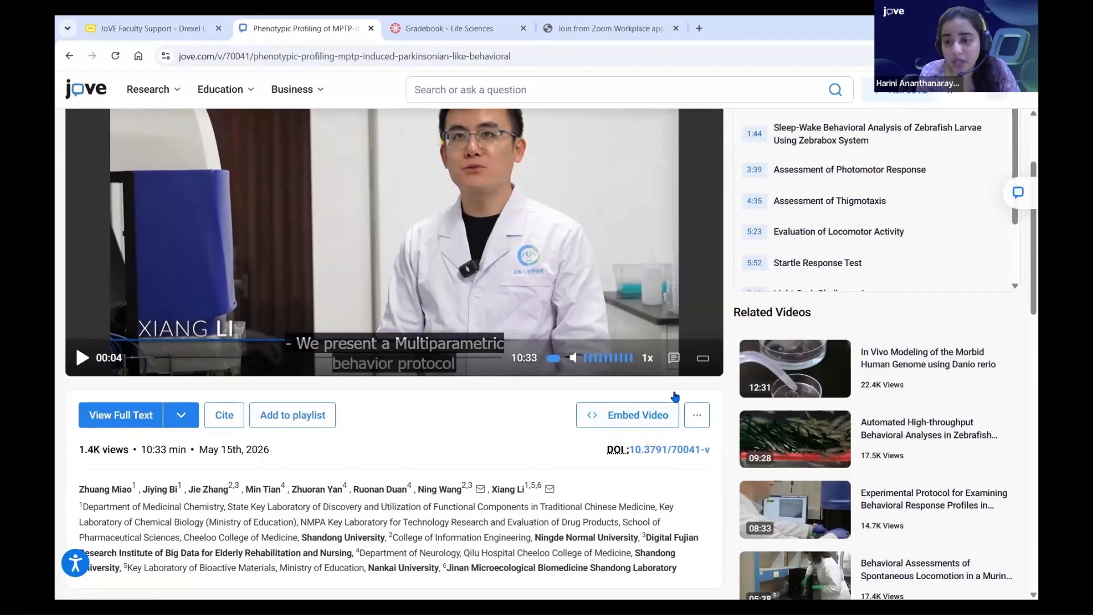
scroll(674, 397, "up", 1)
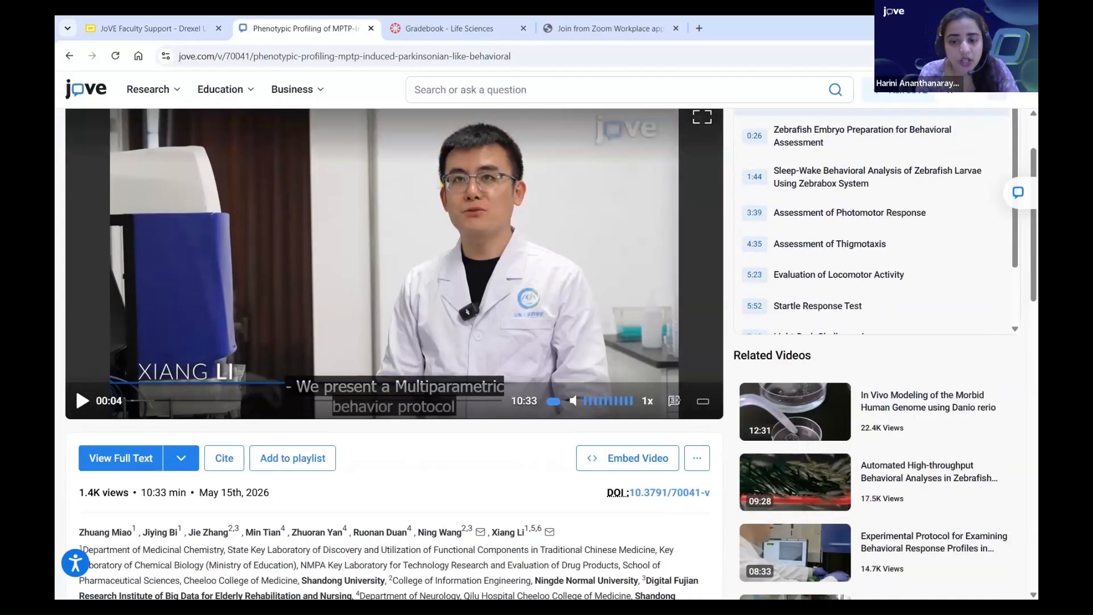
scroll(675, 404, "up", 1)
scroll(324, 415, "down", 4)
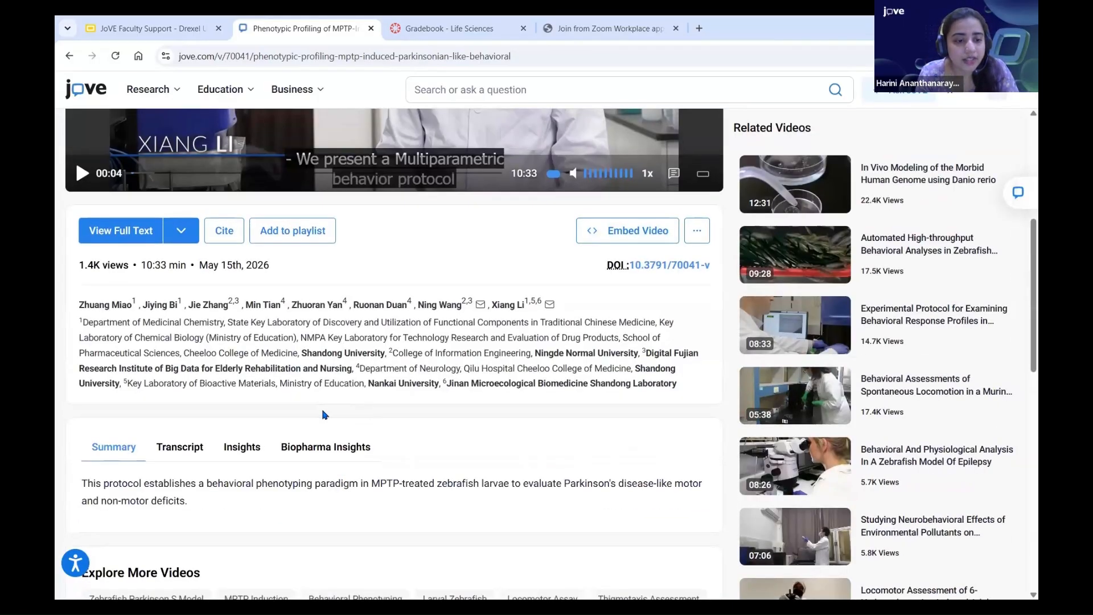
scroll(324, 415, "down", 4)
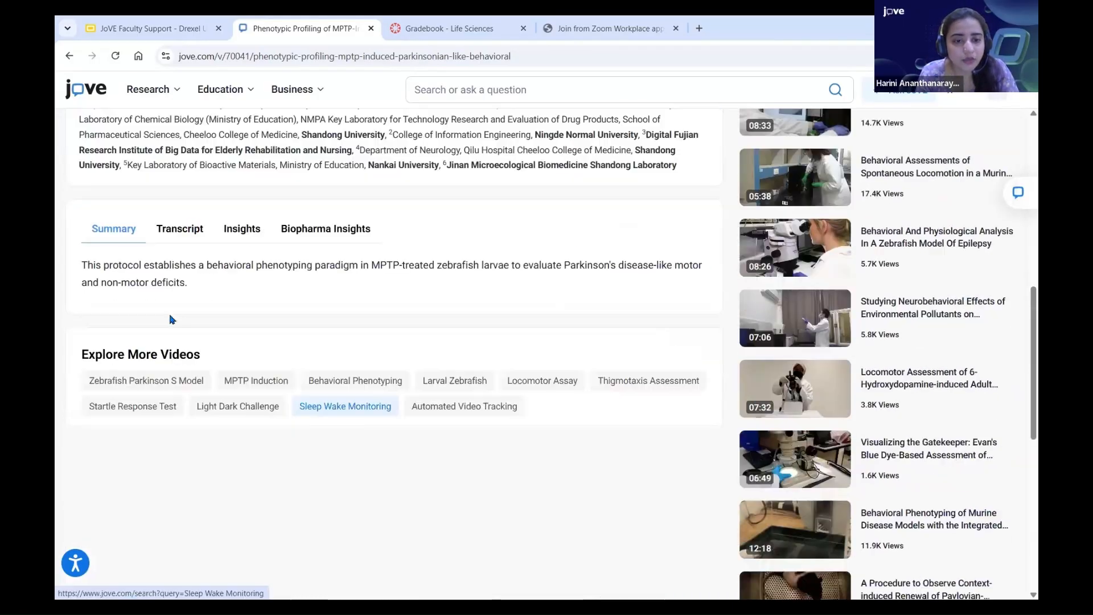
left_click(191, 238)
left_click(239, 236)
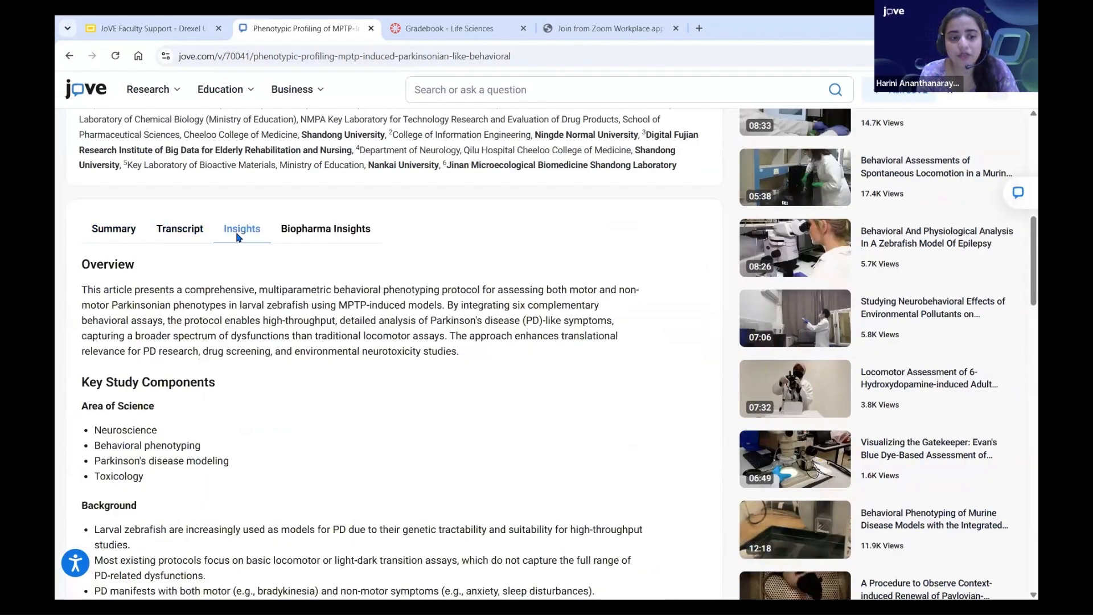
scroll(279, 381, "down", 1)
scroll(280, 380, "down", 4)
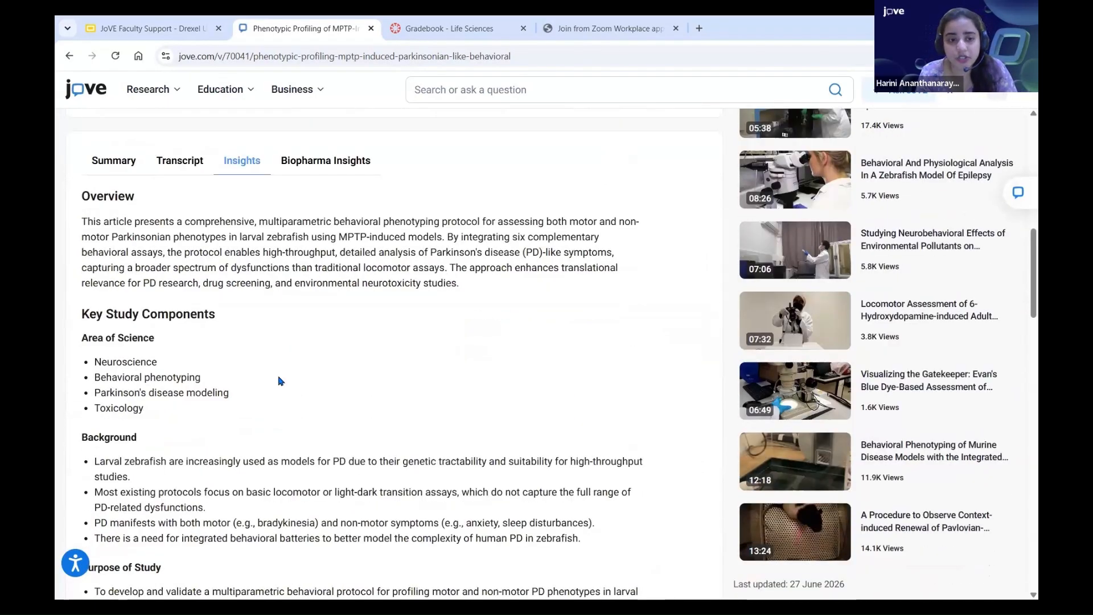
Step: Open the JoVE Encyclopedia of Experiments and its most-watched video on nematode synchronization
scroll(279, 380, "up", 5)
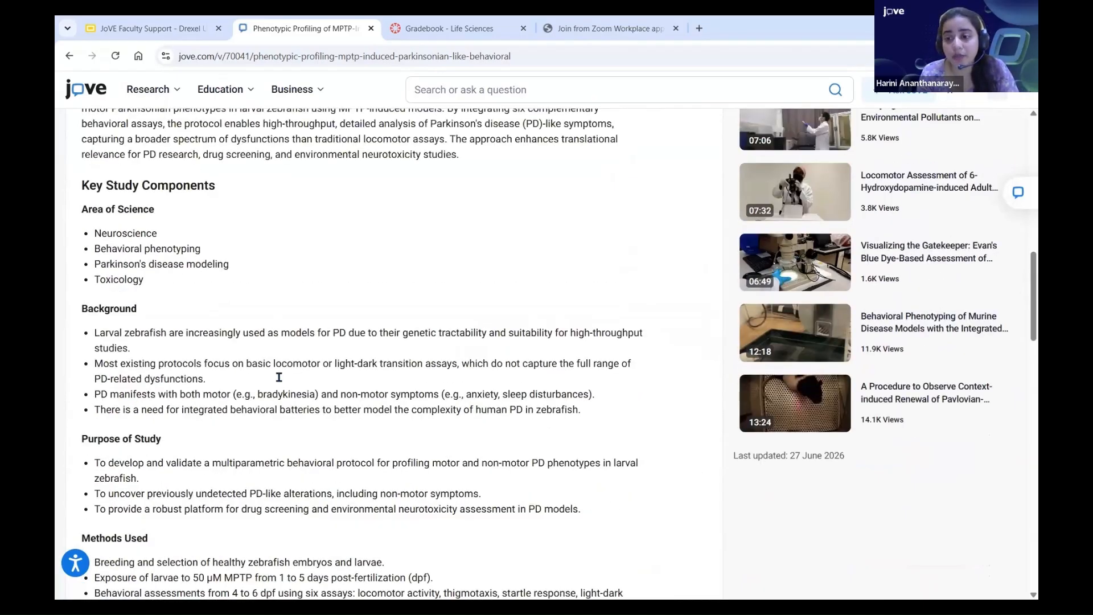
scroll(278, 378, "up", 7)
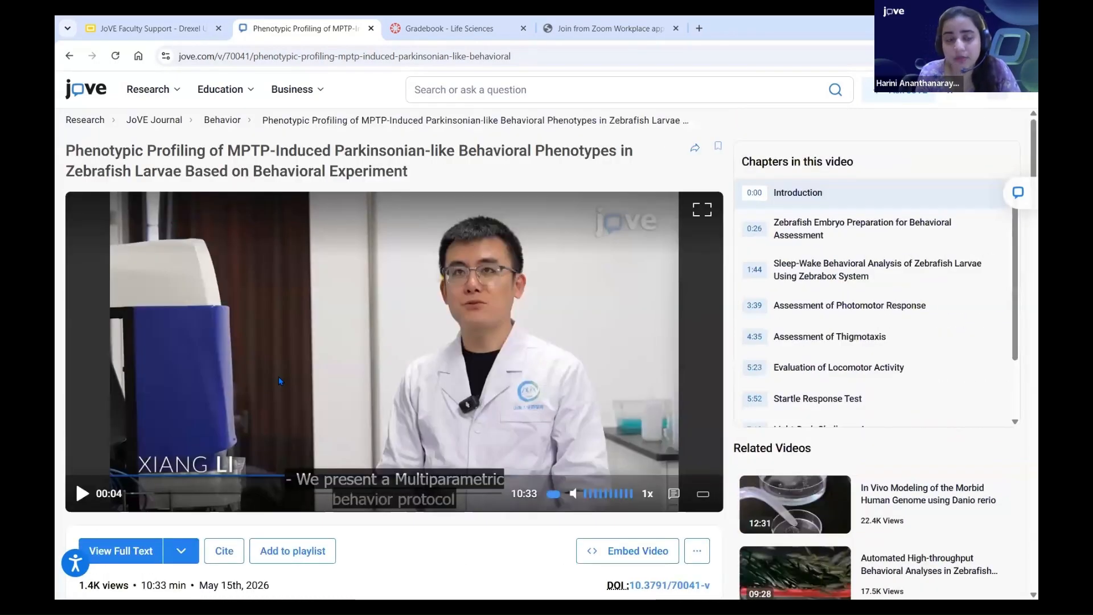
left_click(149, 95)
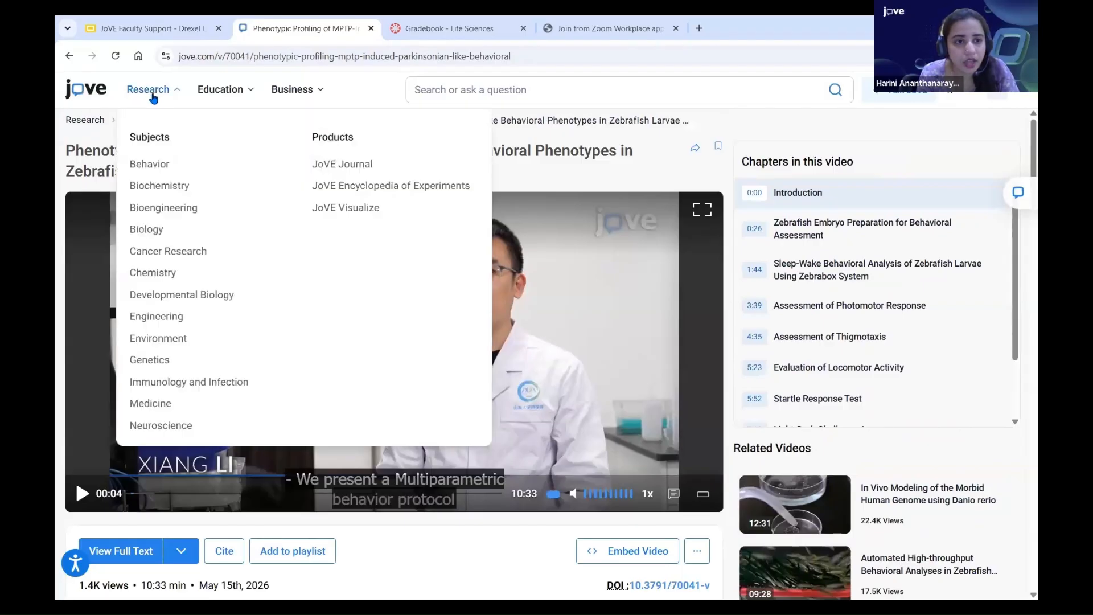
left_click(389, 188)
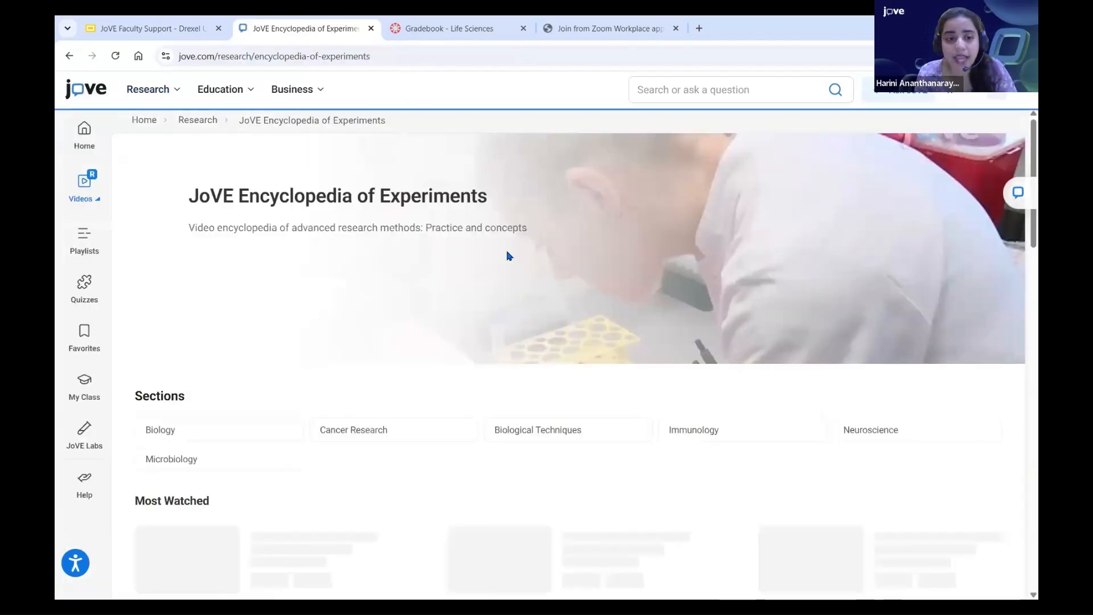
scroll(508, 255, "down", 4)
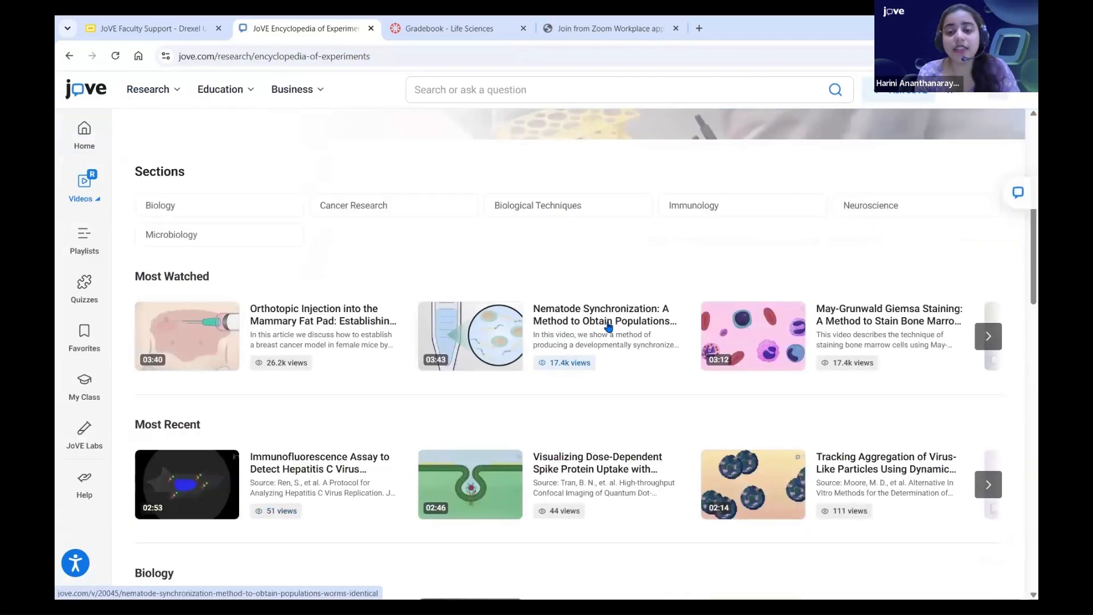
left_click(393, 343)
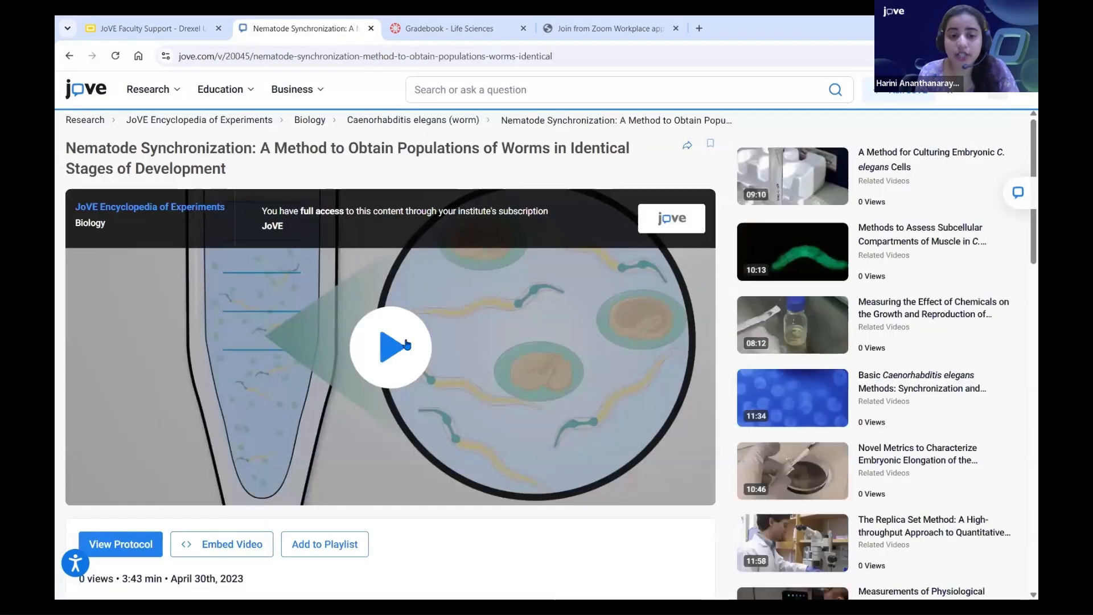
Step: Play the nematode synchronization video, skip ahead to 00:23, 01:19 and about 02:35, and leave it paused
left_click(393, 346)
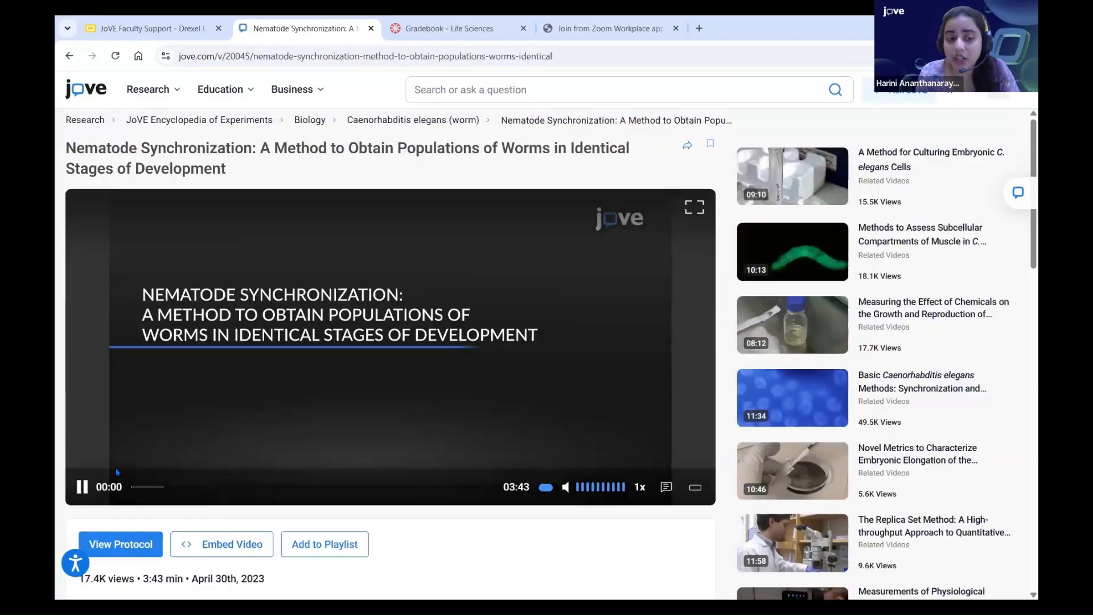
left_click(82, 488)
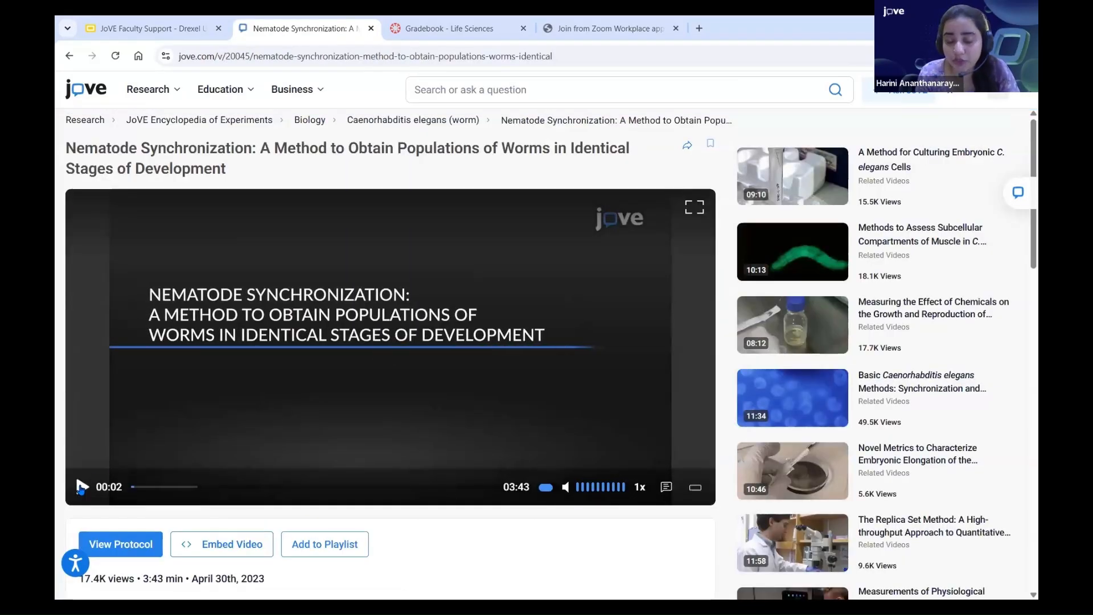
left_click(170, 487)
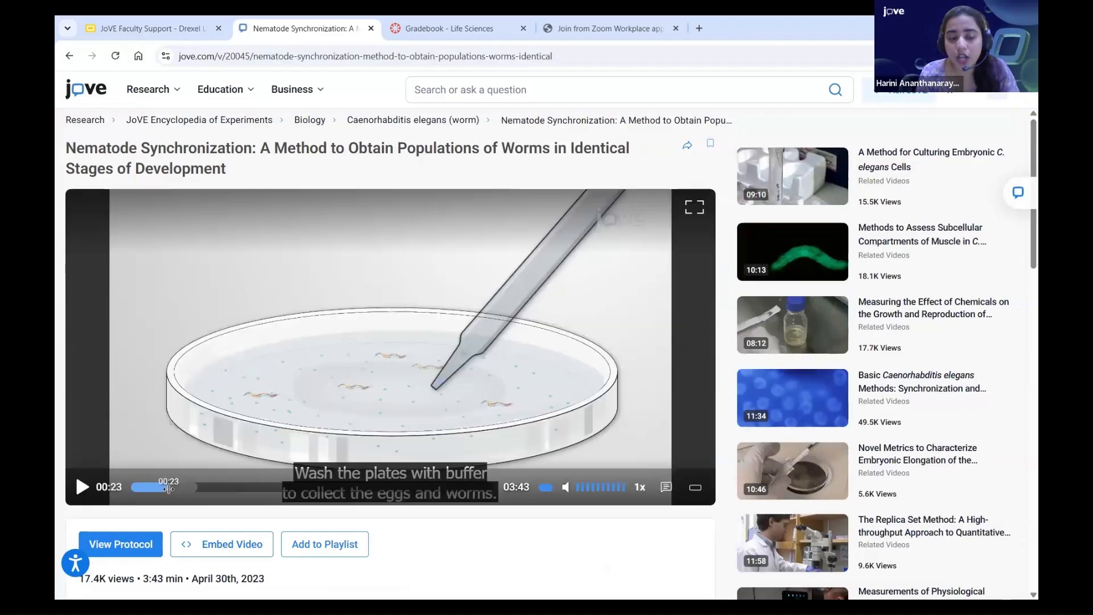
left_click(84, 489)
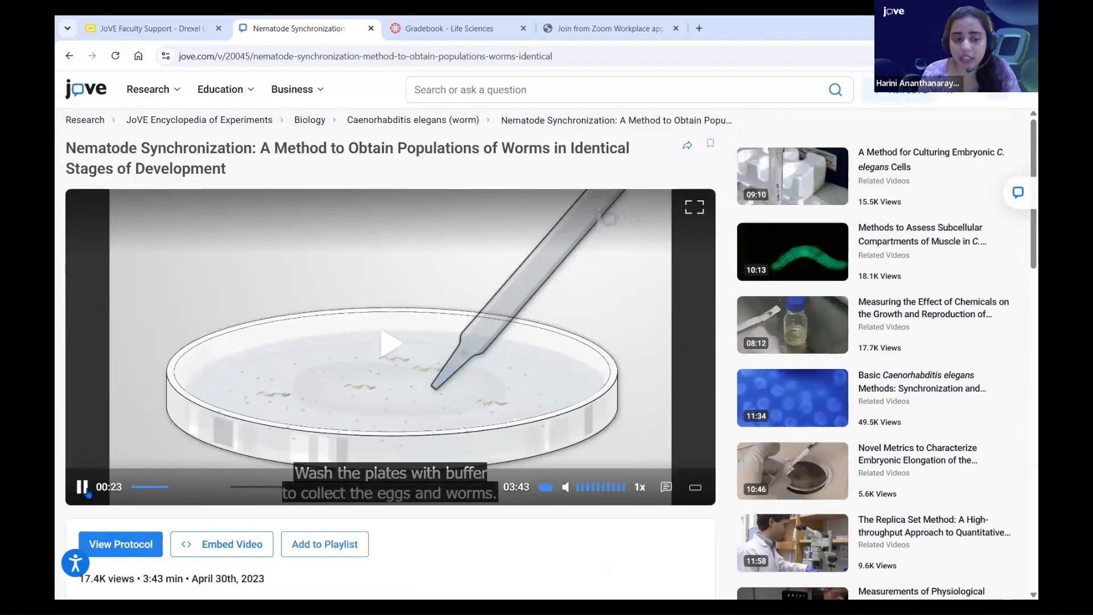
left_click(83, 489)
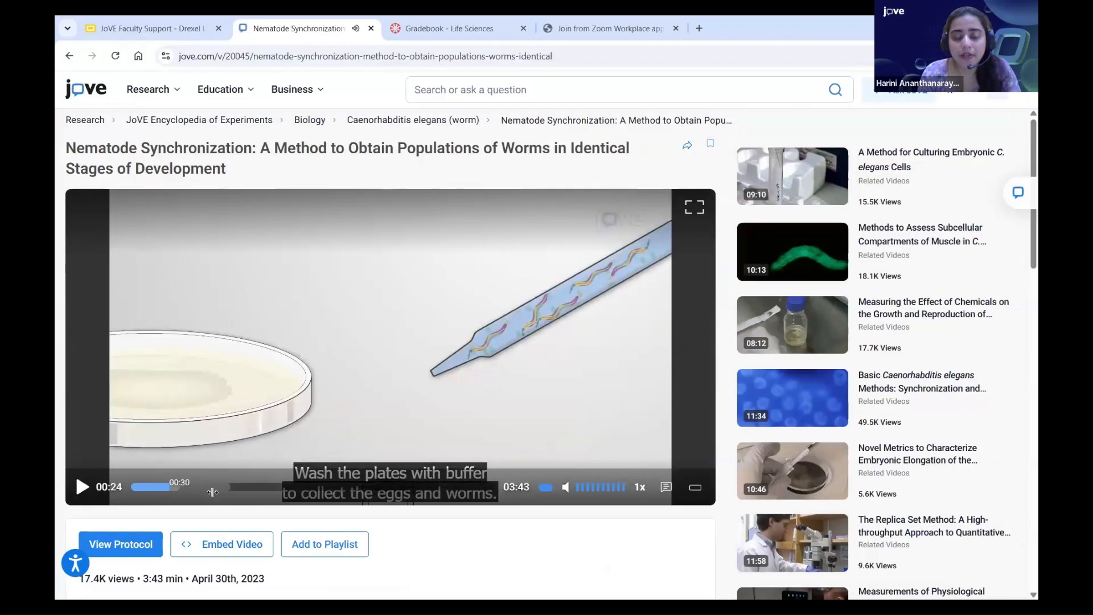
left_click(260, 490)
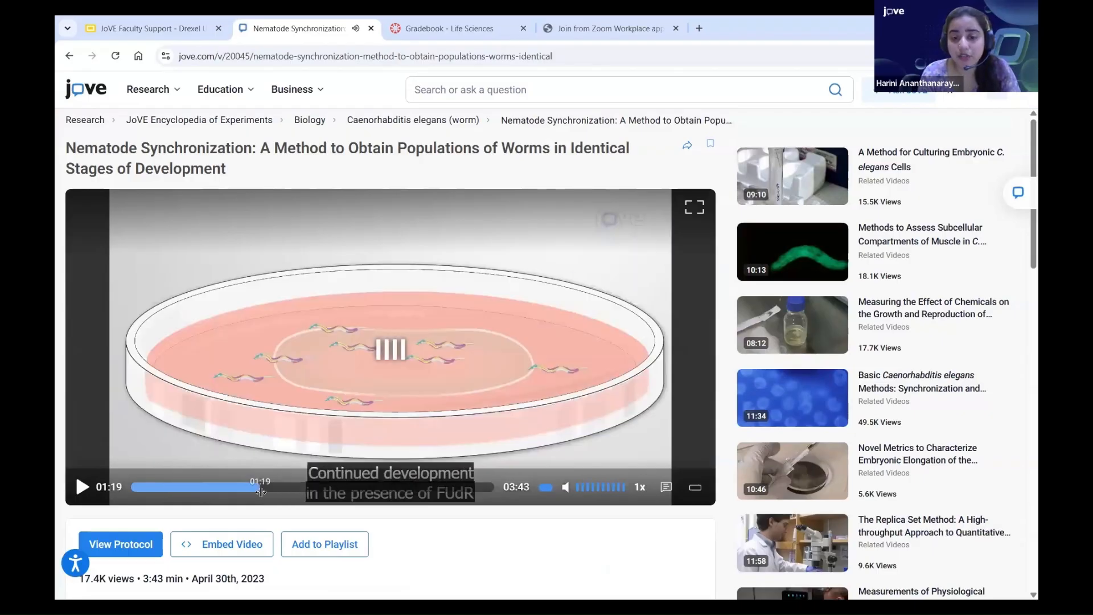
left_click(331, 487)
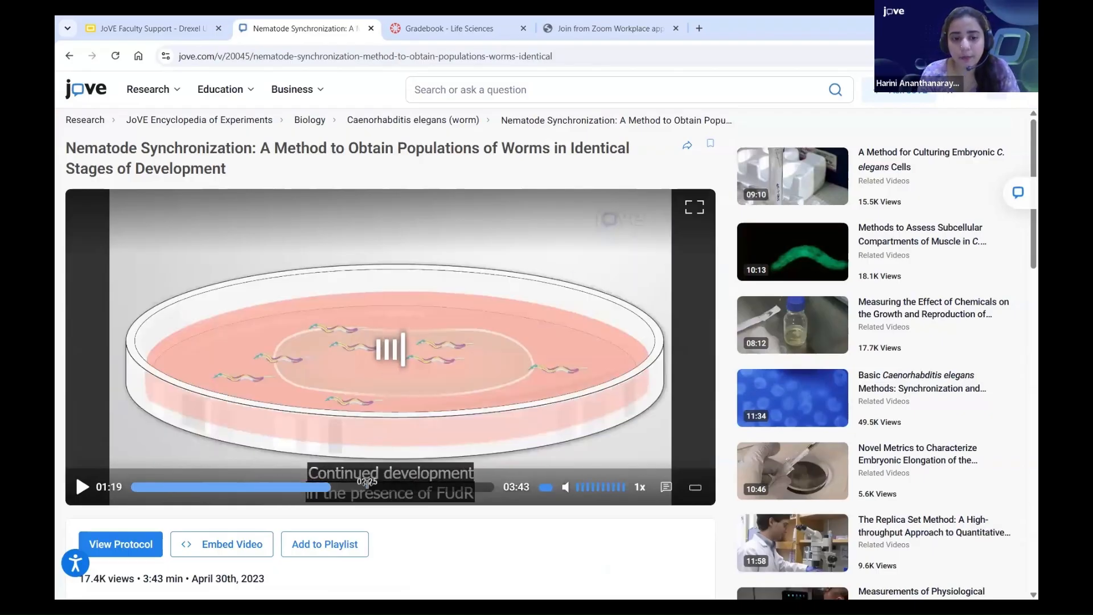
left_click(384, 486)
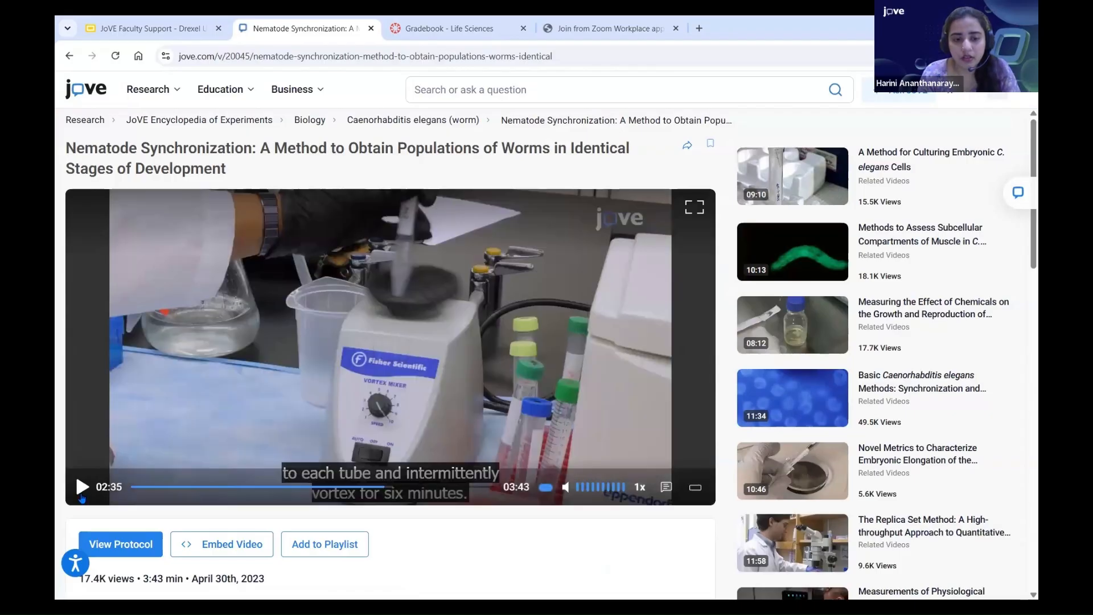
left_click(82, 495)
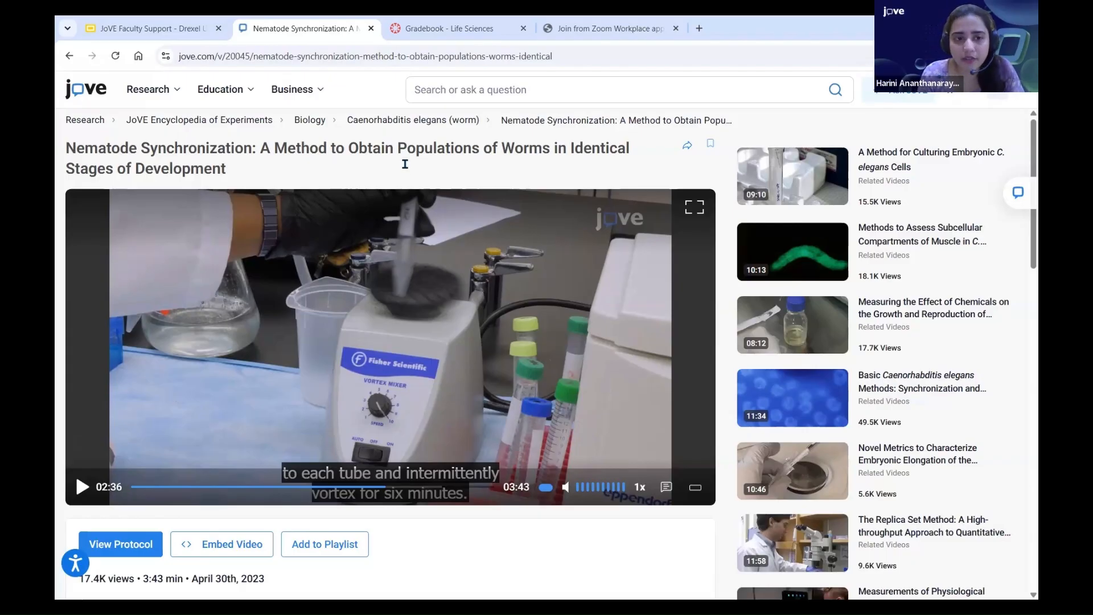
Step: Open JoVE Visualize and look over its research article search with the CRISPR suggestion, without running a search
left_click(223, 88)
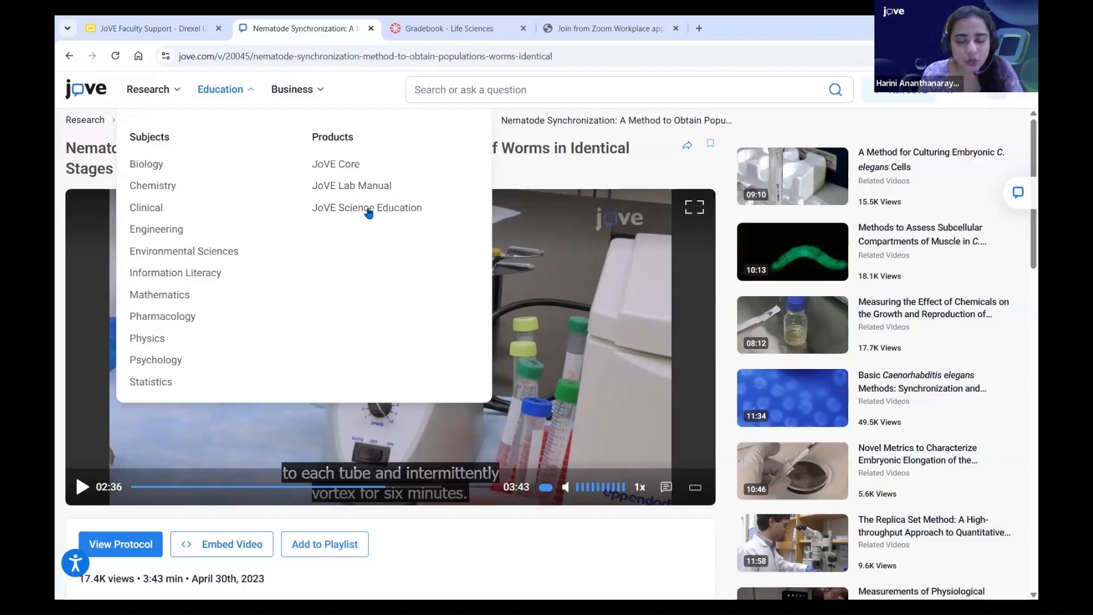
left_click(368, 213)
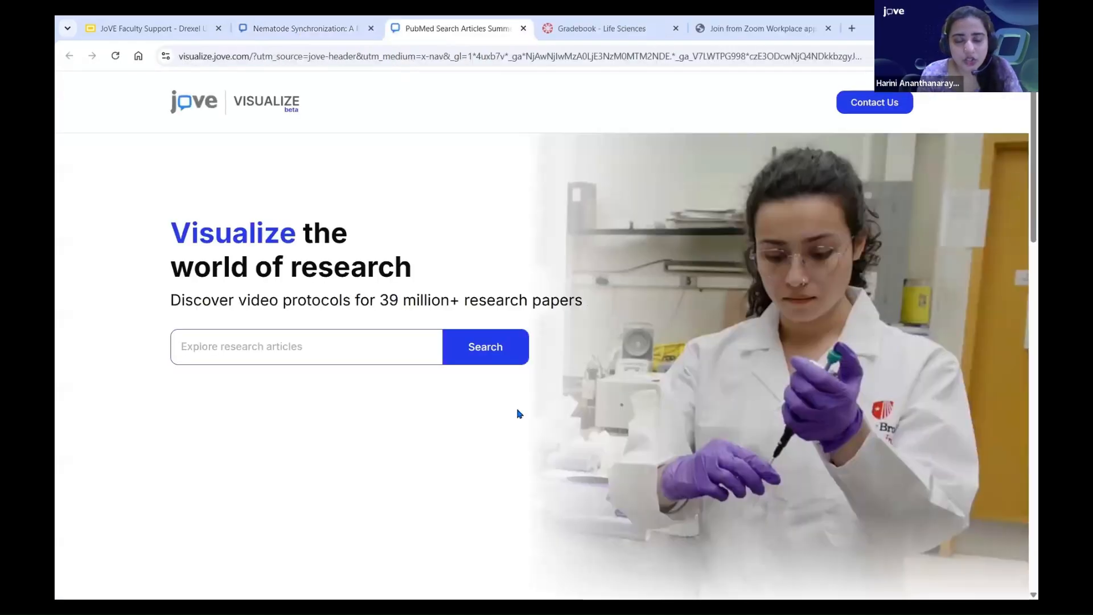
left_click(314, 345)
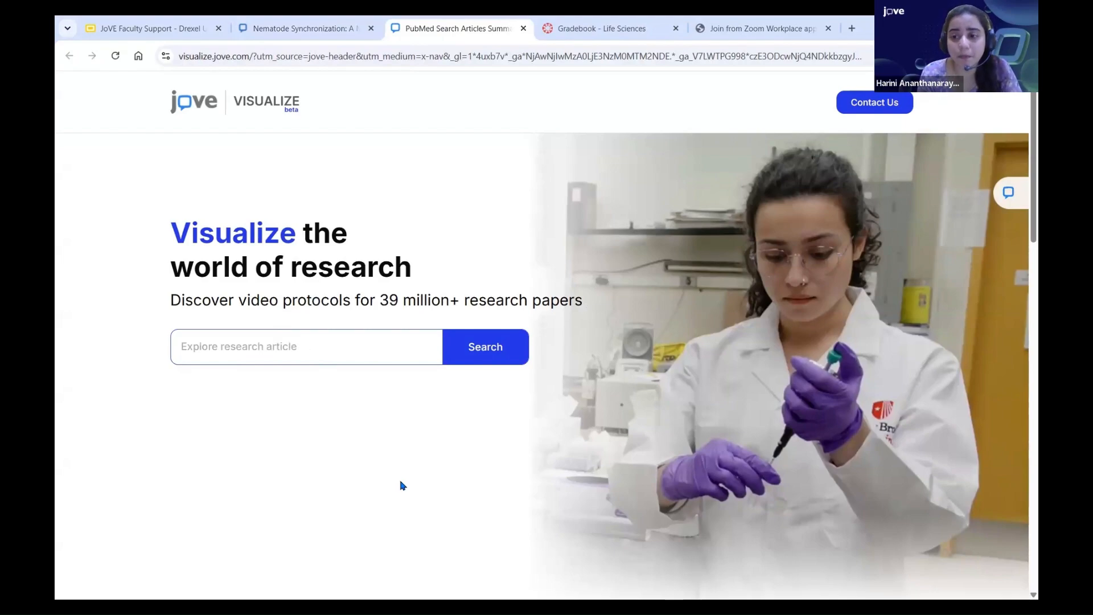
left_click(422, 358)
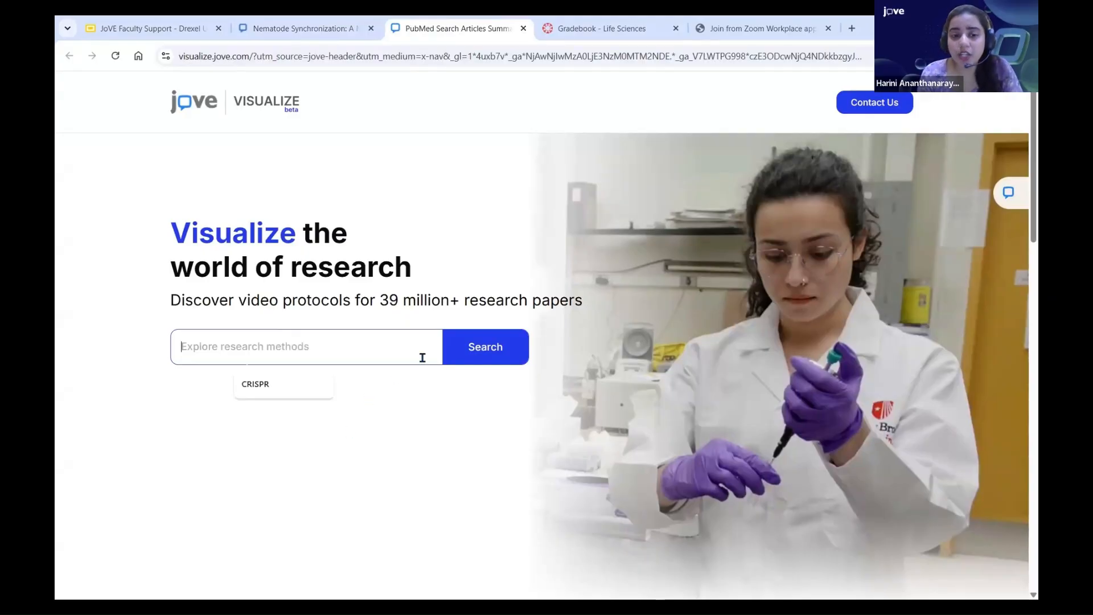
left_click(275, 391)
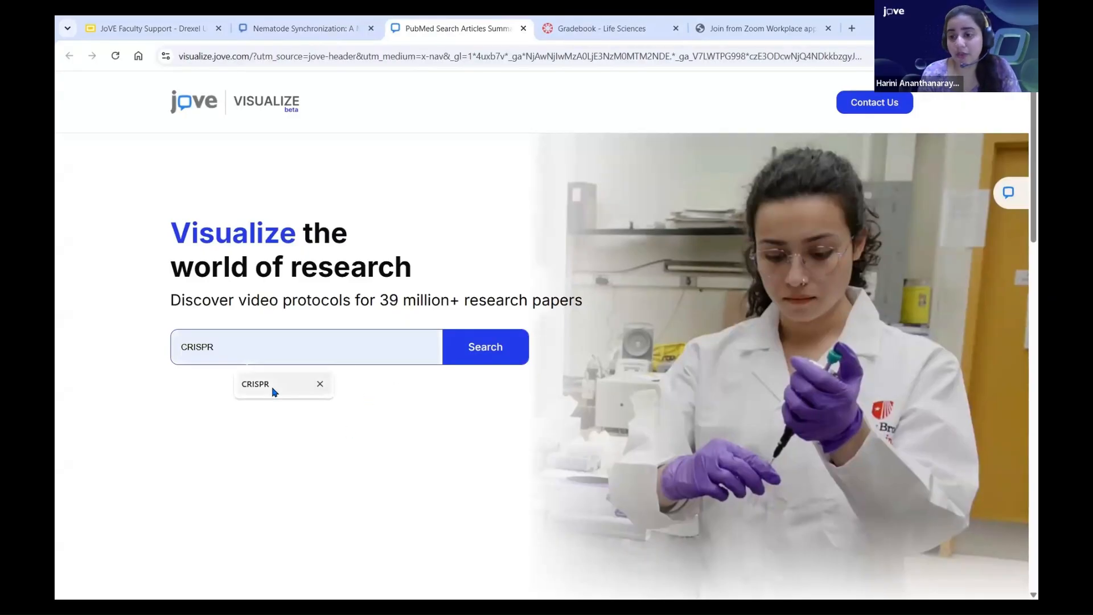
left_click(348, 394)
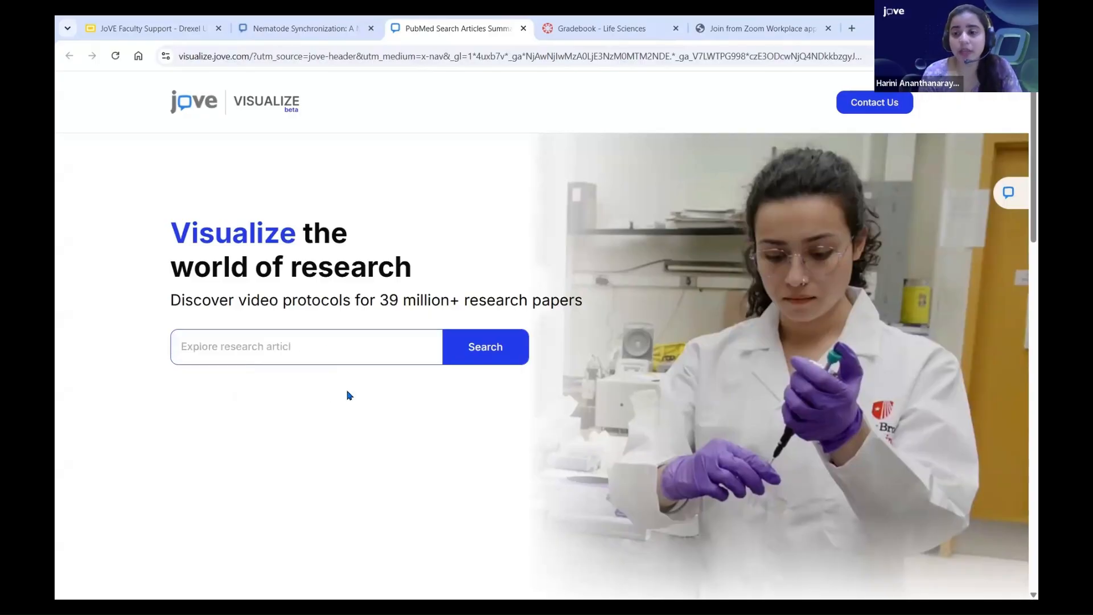
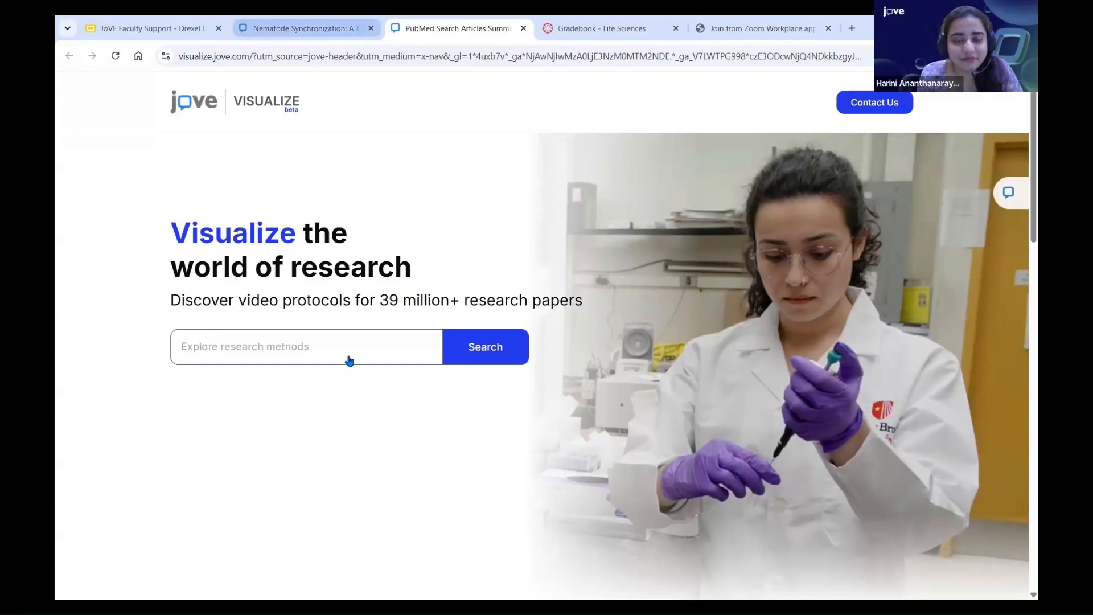
Step: Return to the nematode video page and go to the Biology education videos
left_click(278, 23)
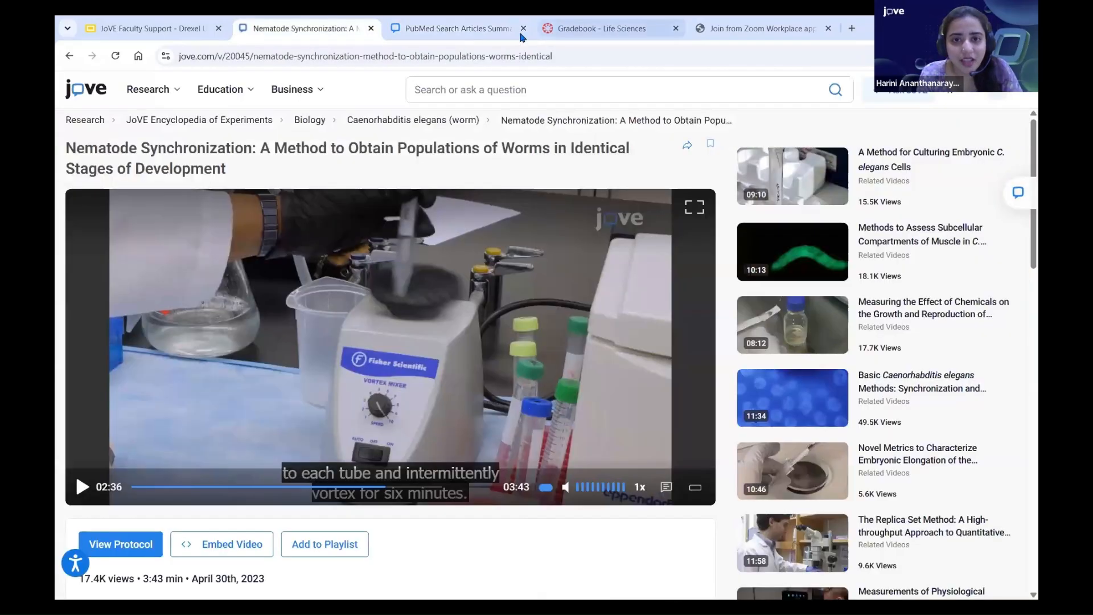
left_click(155, 94)
left_click(232, 95)
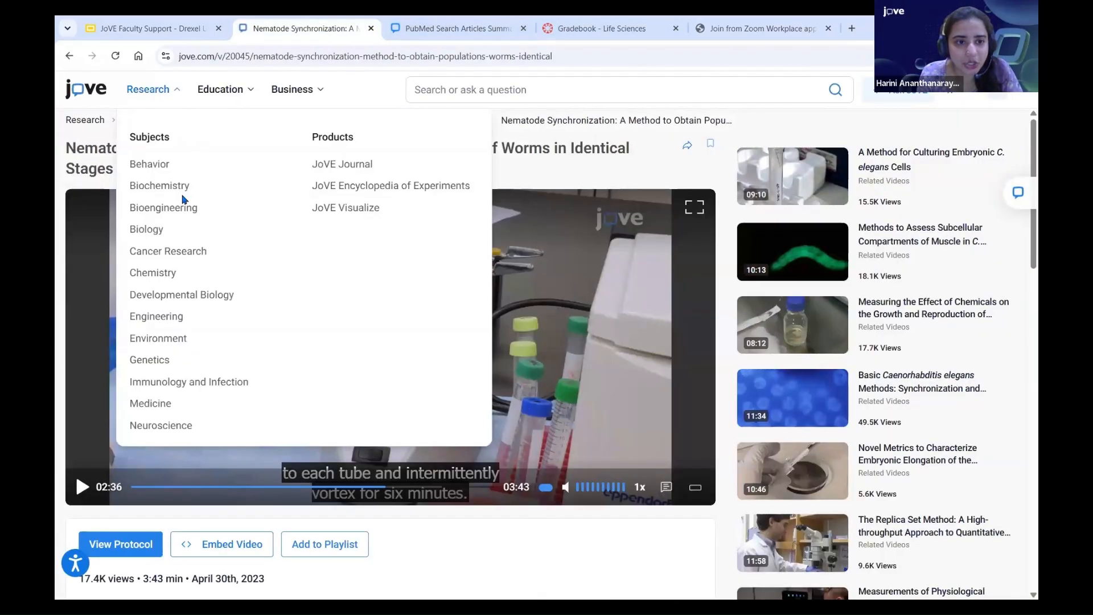
left_click(160, 165)
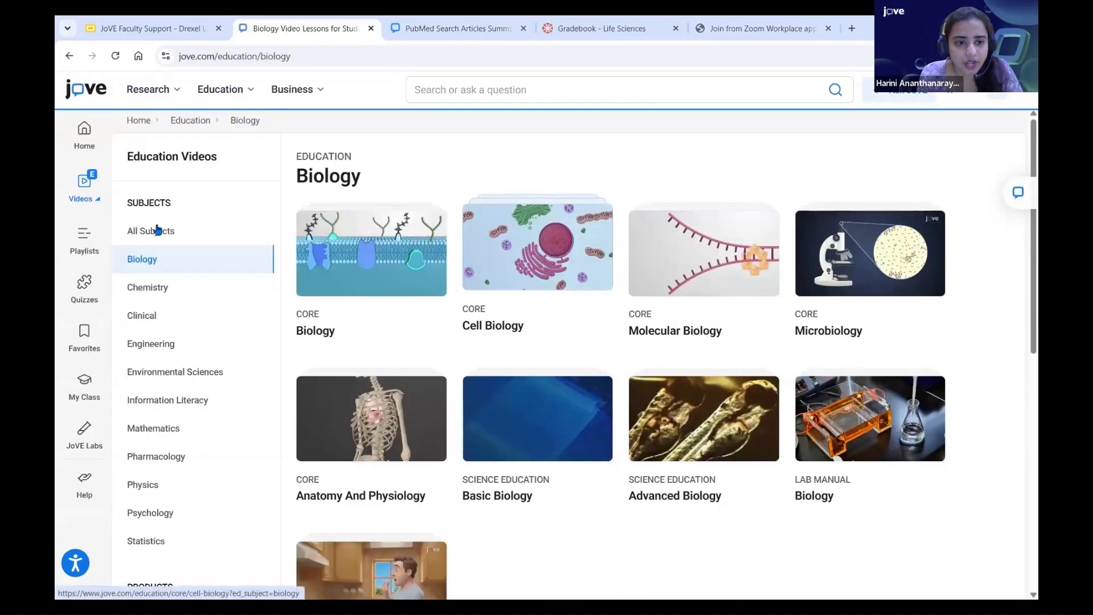
Step: Switch to Canvas and open the Life Sciences course home page from the dashboard
left_click(579, 22)
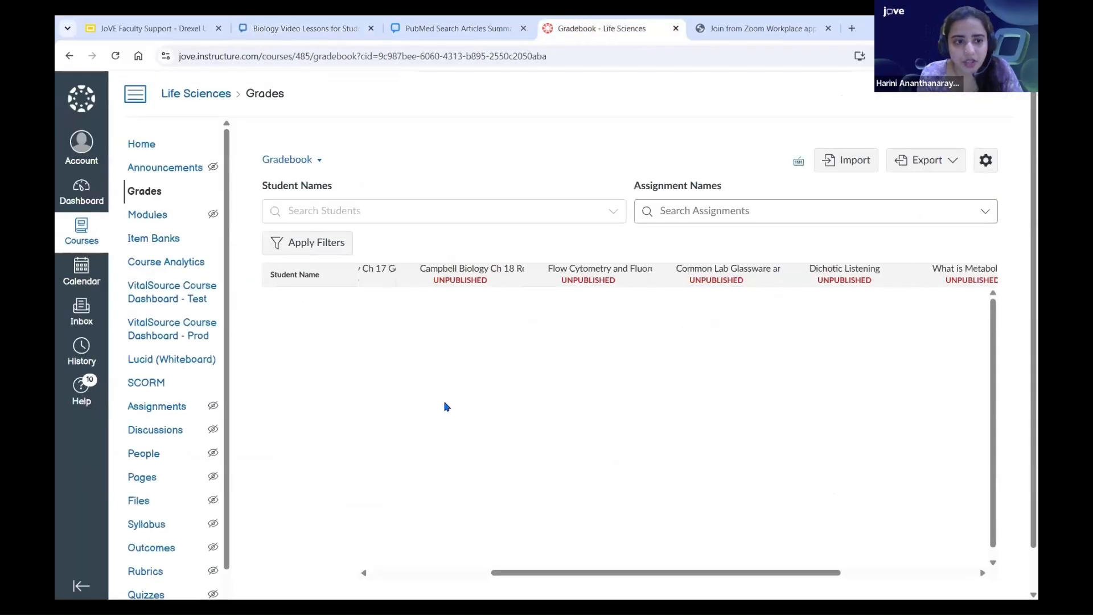
left_click(150, 221)
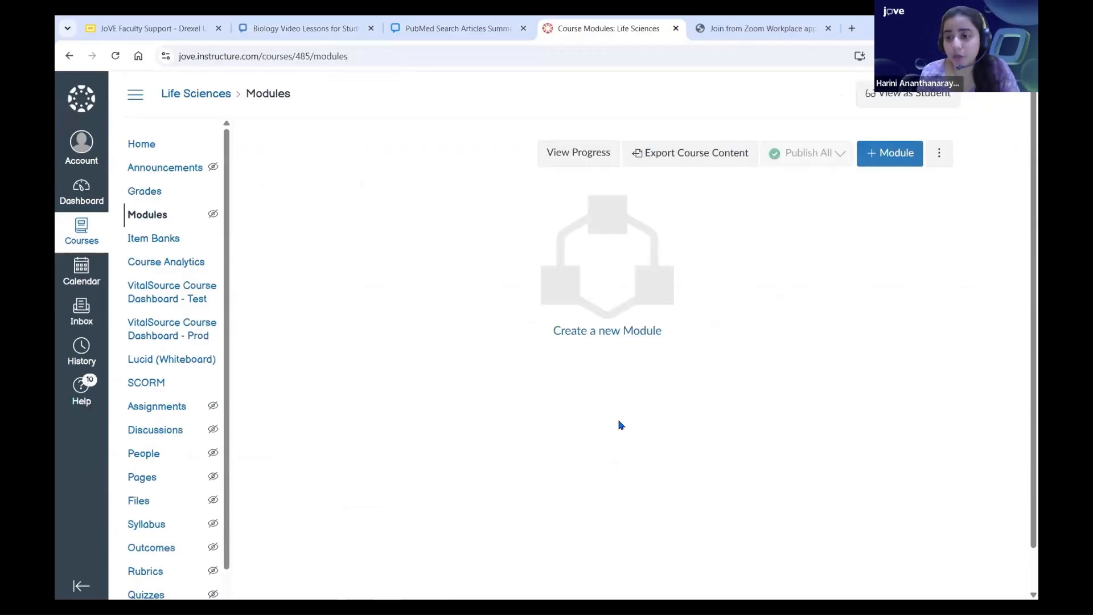
left_click(895, 155)
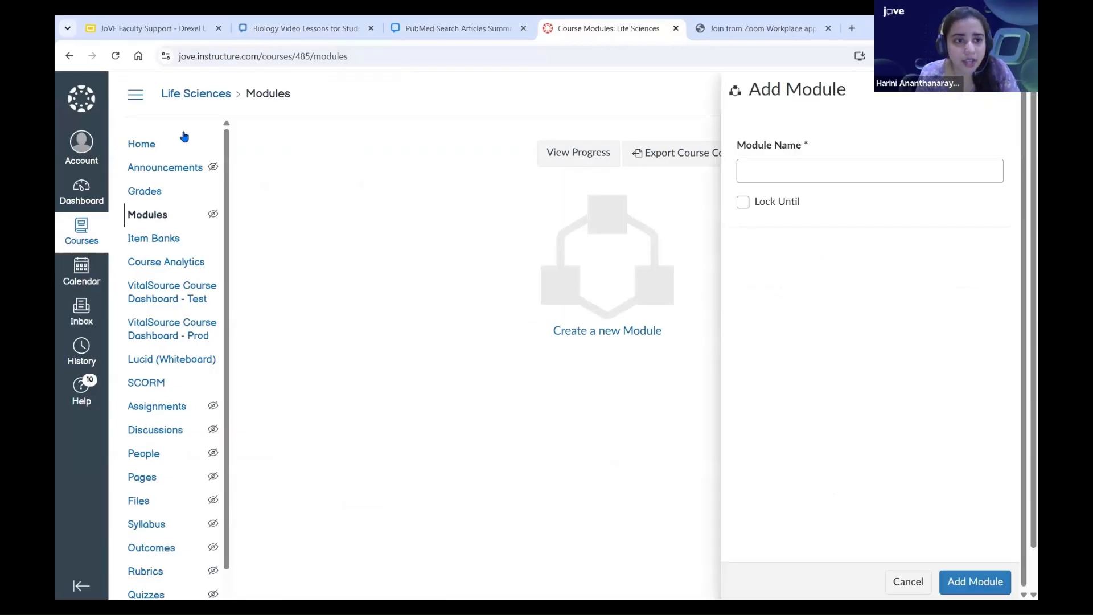
left_click(81, 101)
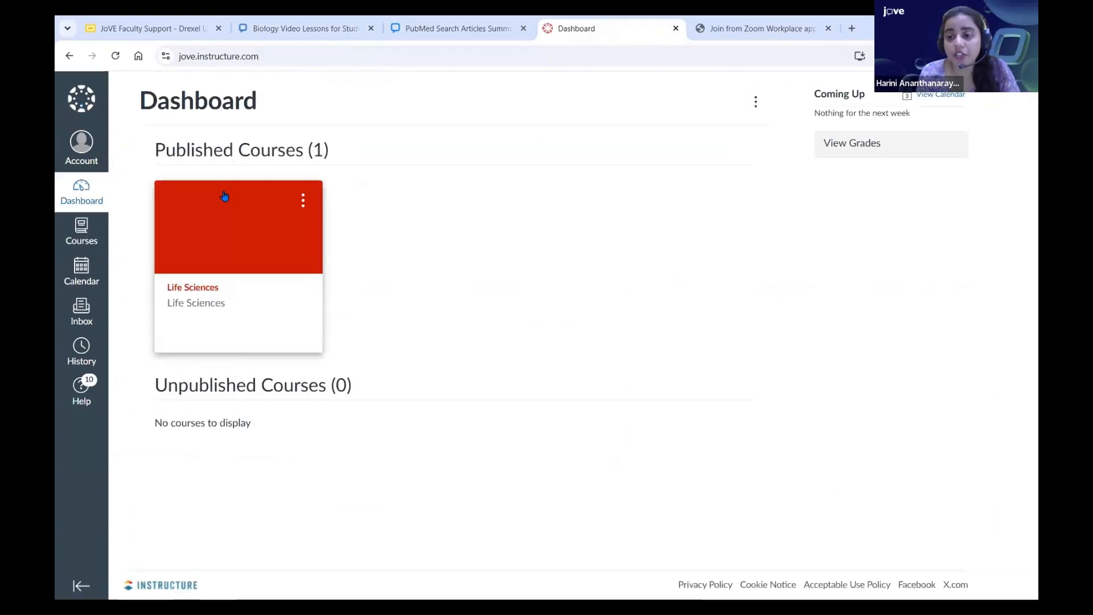
left_click(233, 229)
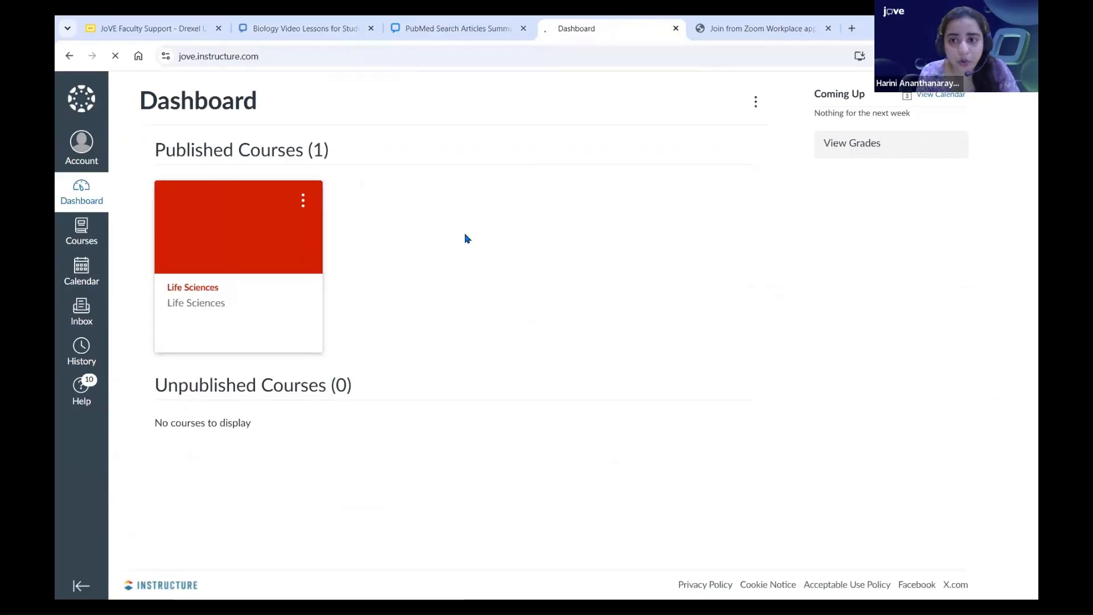
Step: Add a module named JoVE 2026 to the Life Sciences course
left_click(692, 159)
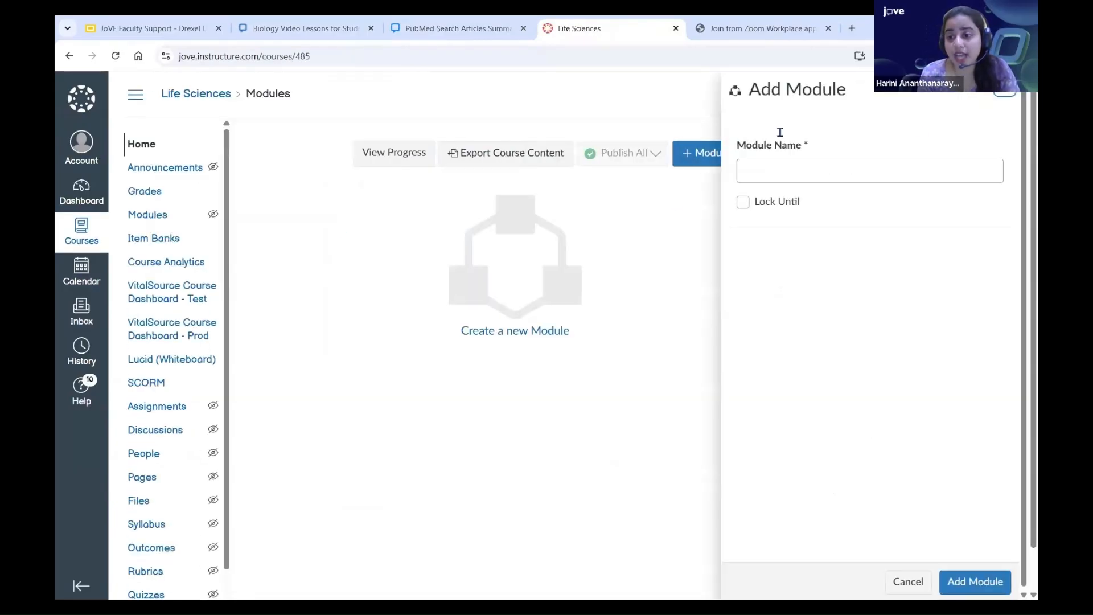
left_click(802, 174)
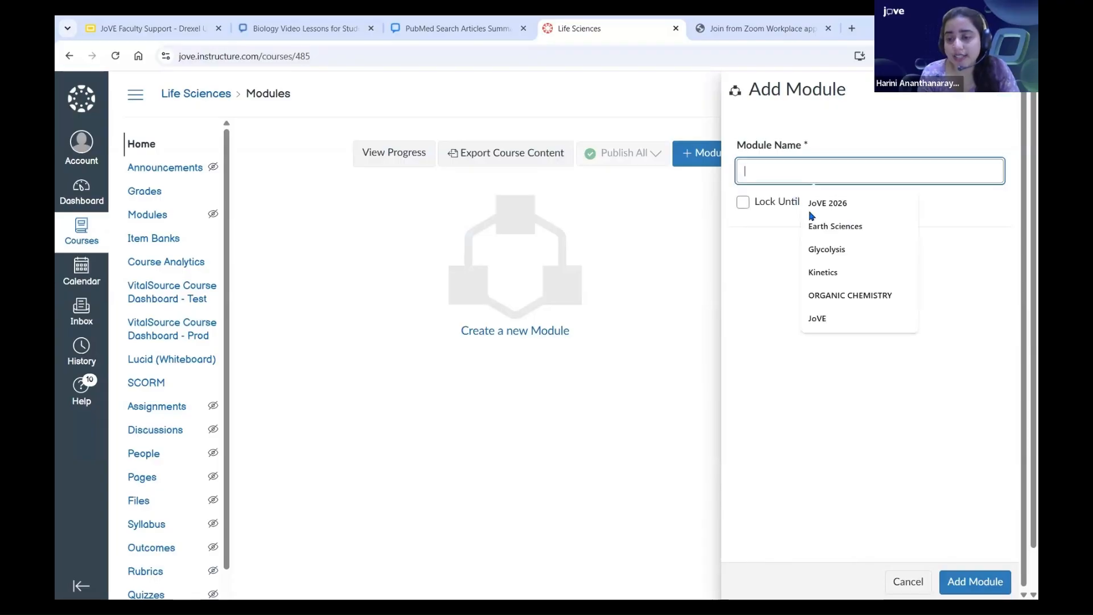
left_click(822, 214)
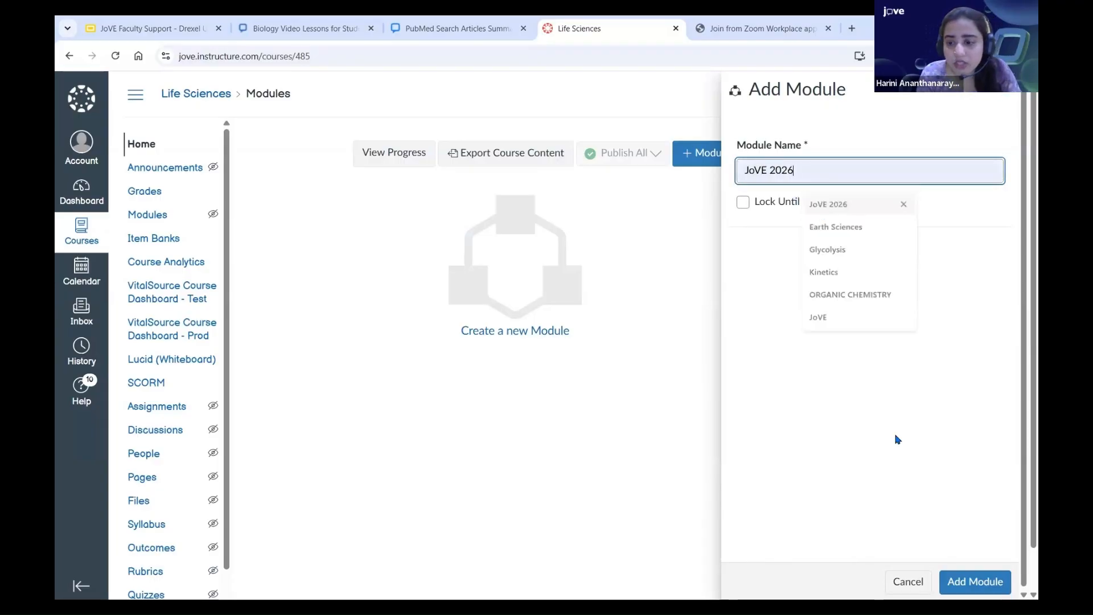
key("Return")
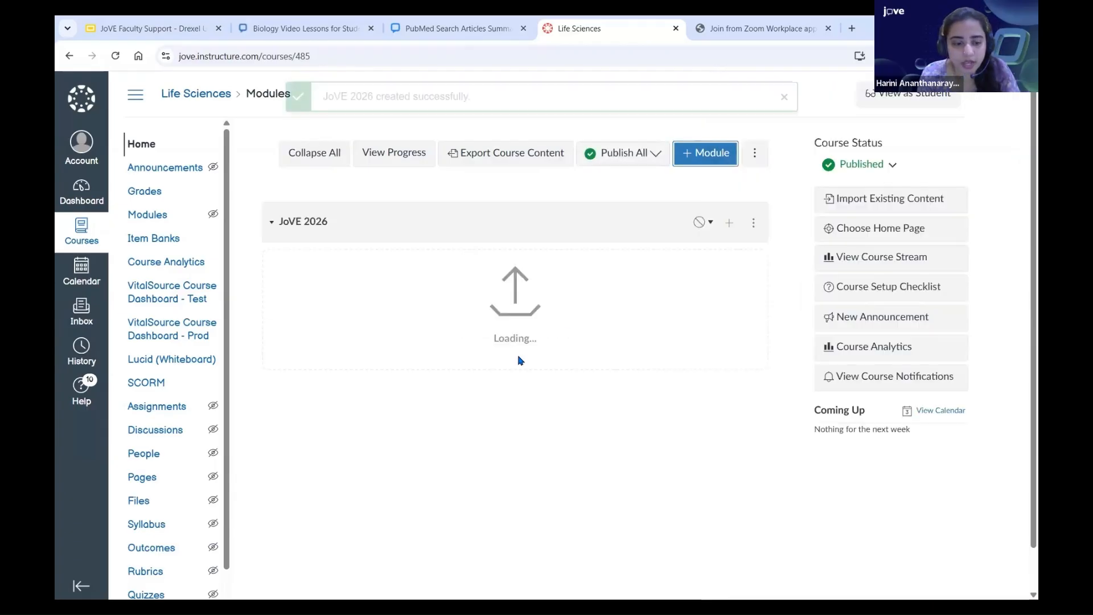
Step: Start adding an External Tool item to the JoVE 2026 module, choose JoVE Videos (Live Version), and open the JoVE LTI tool
left_click(729, 221)
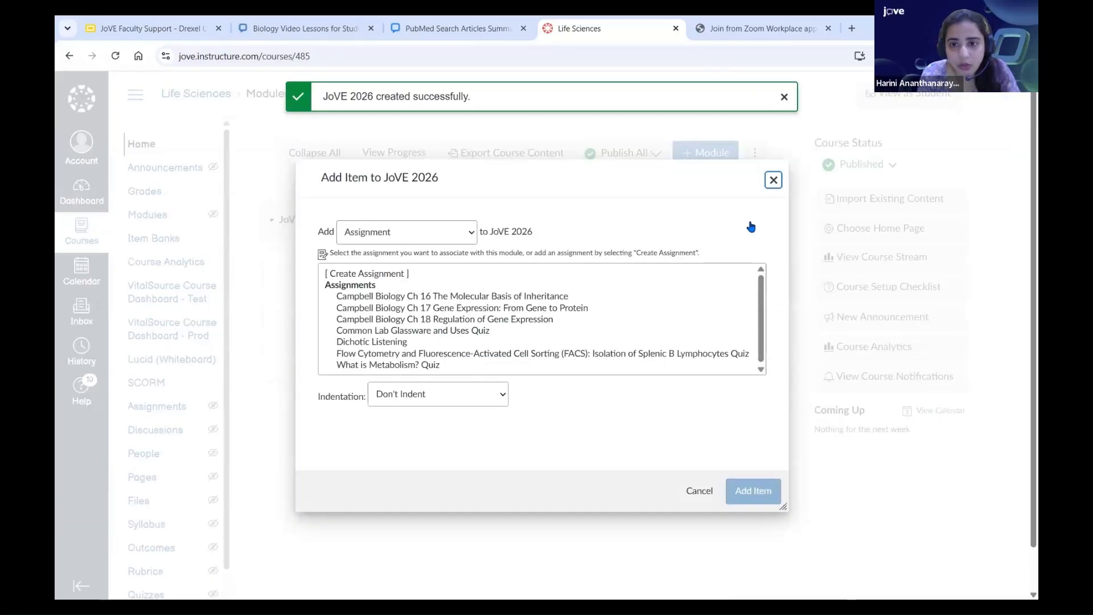
key("Escape")
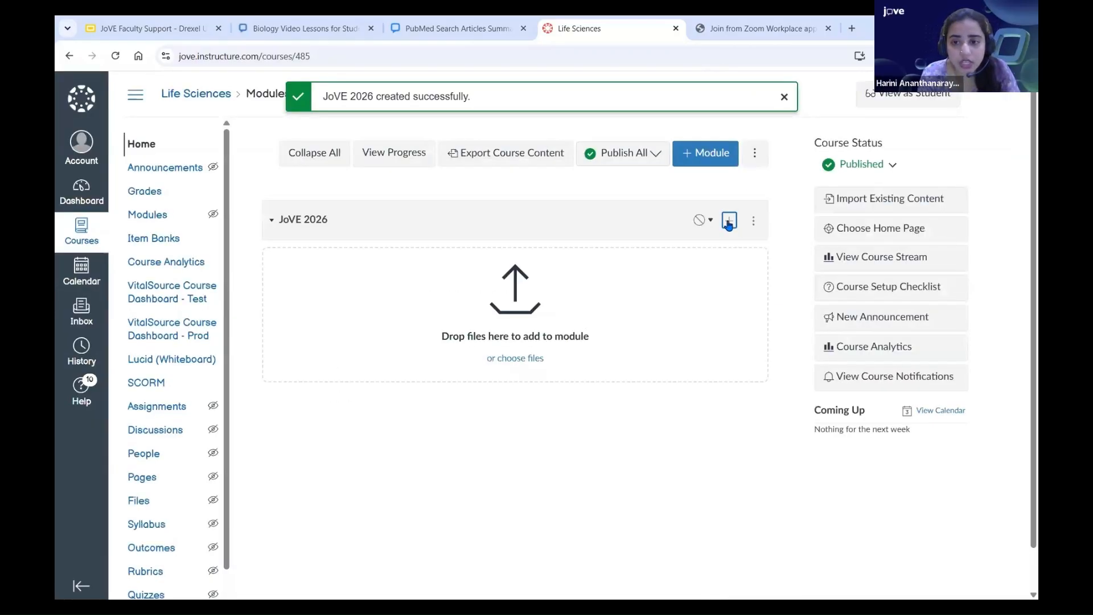
left_click(729, 222)
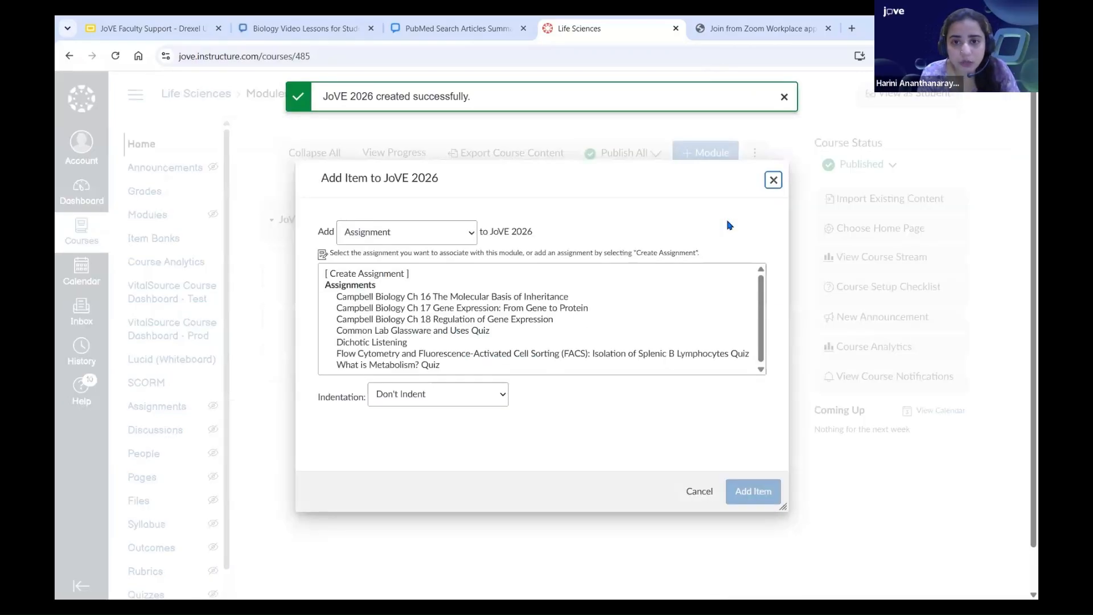
left_click(416, 243)
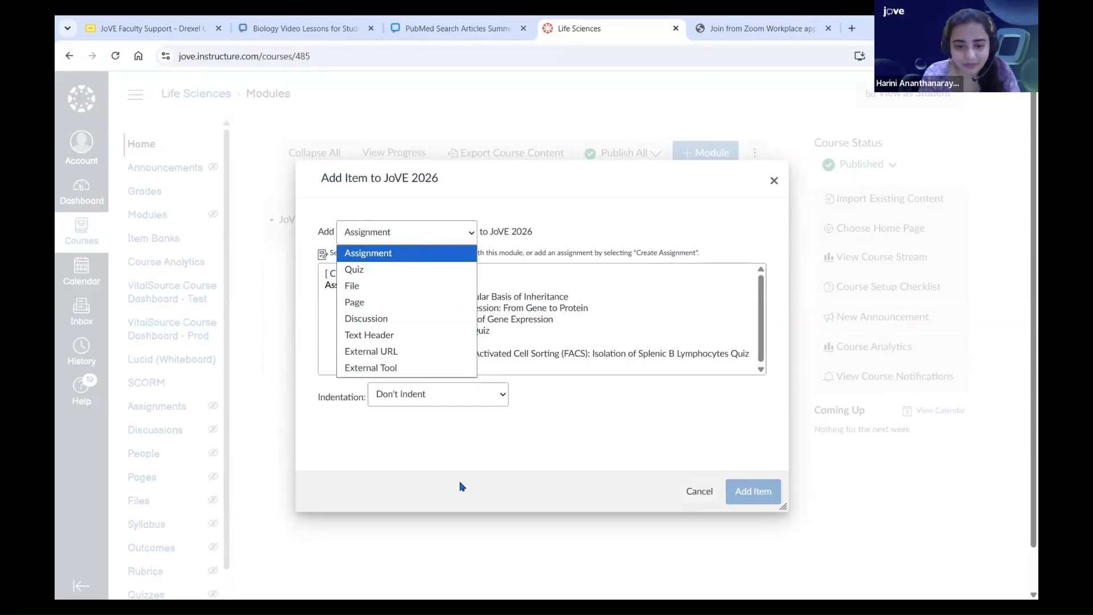
left_click(414, 241)
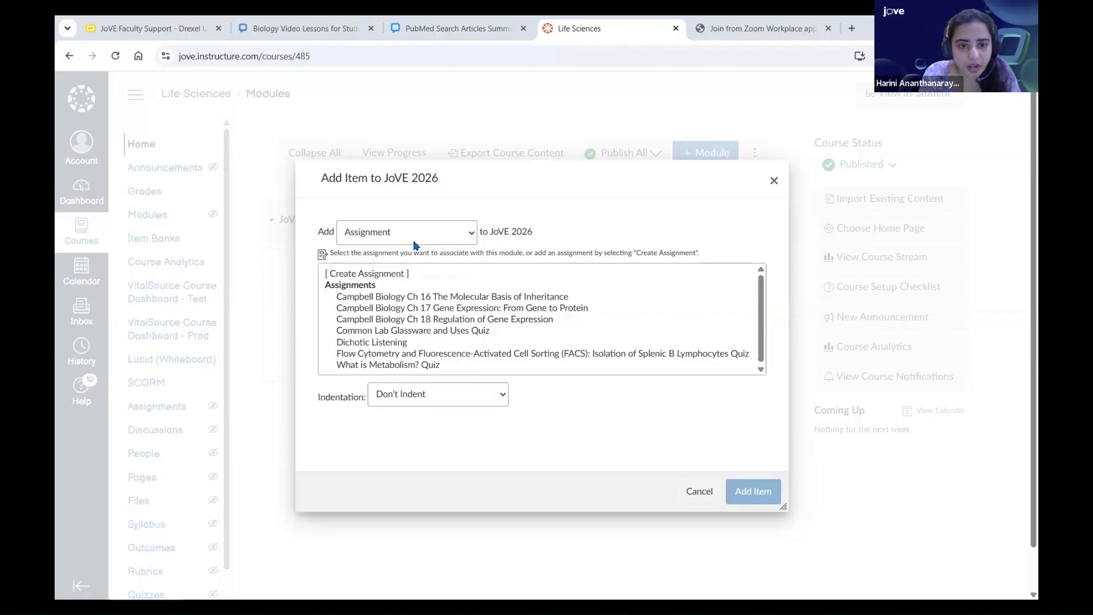
left_click(414, 240)
left_click(386, 369)
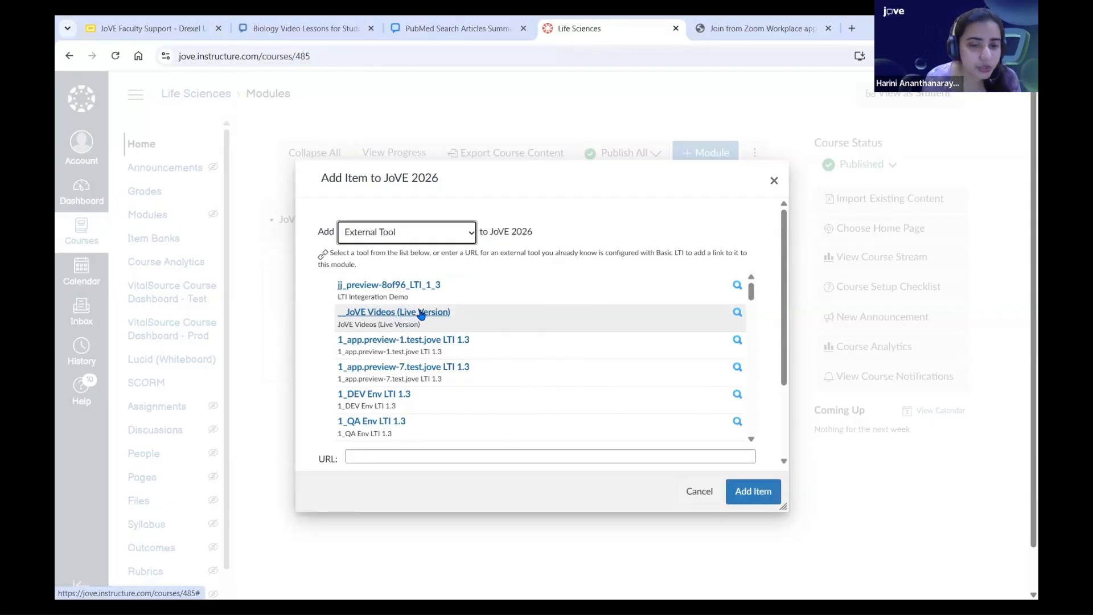
left_click(421, 313)
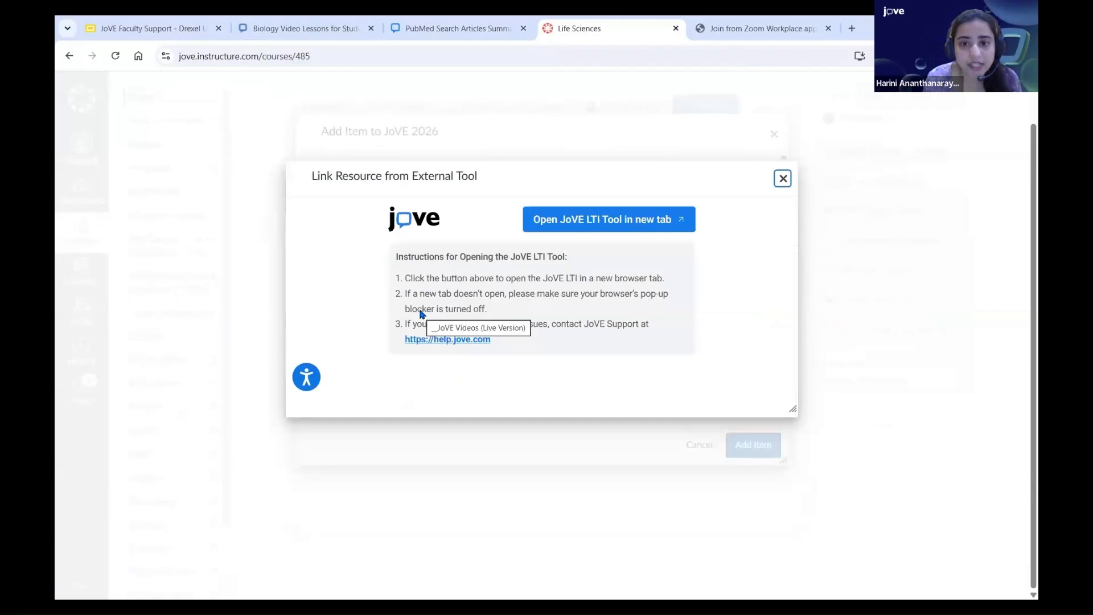
left_click(604, 222)
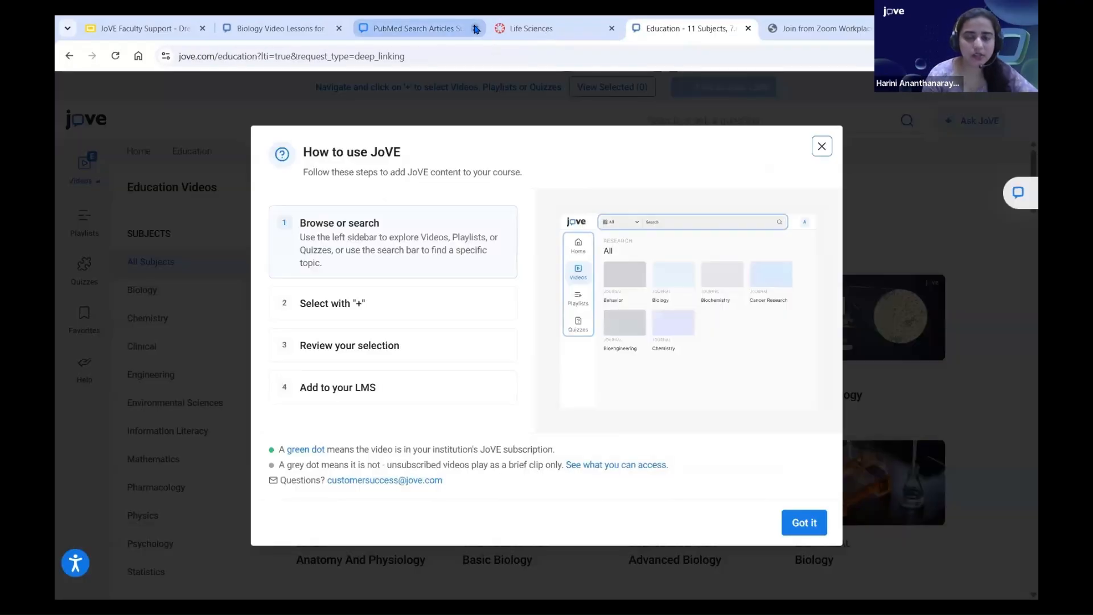
Step: Close the PubMed page and the usage guide, then open the Periodic Properties of the Elements chapter in JoVE Core Chemistry
left_click(476, 29)
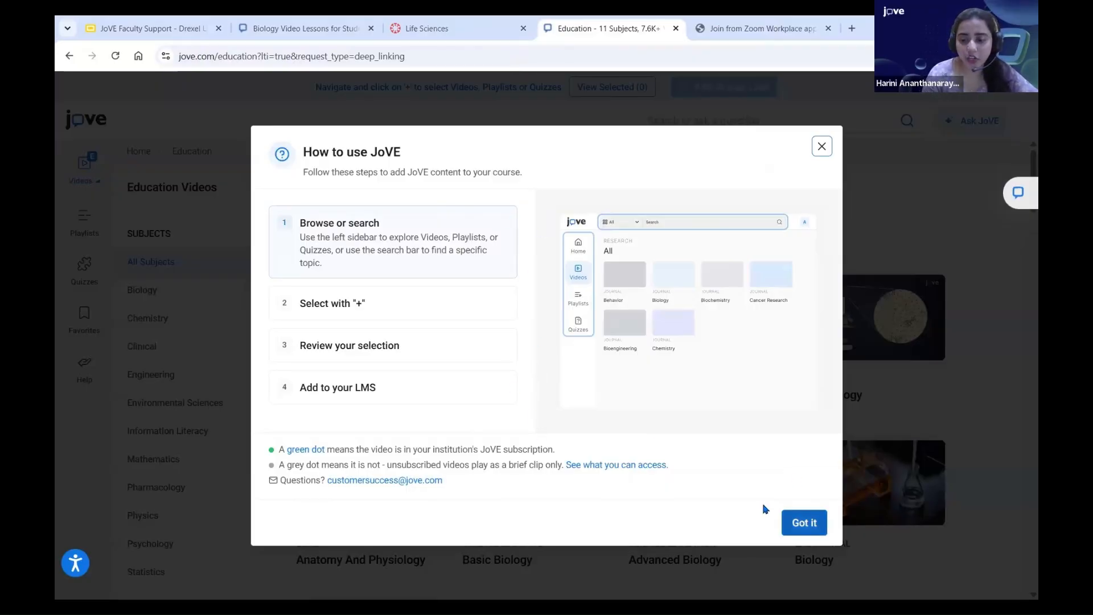
left_click(800, 521)
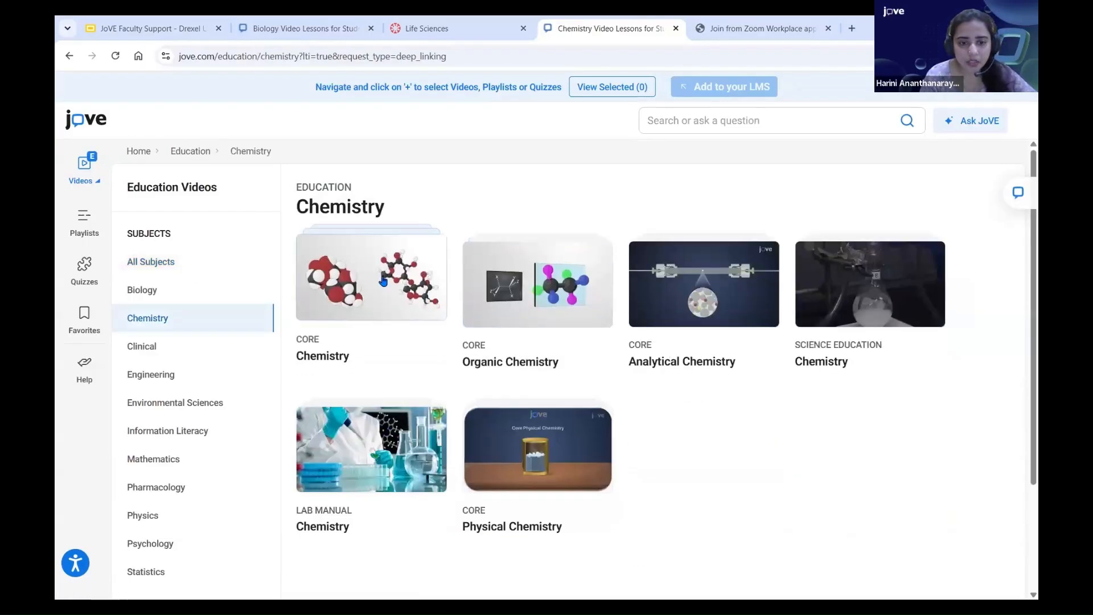
left_click(383, 280)
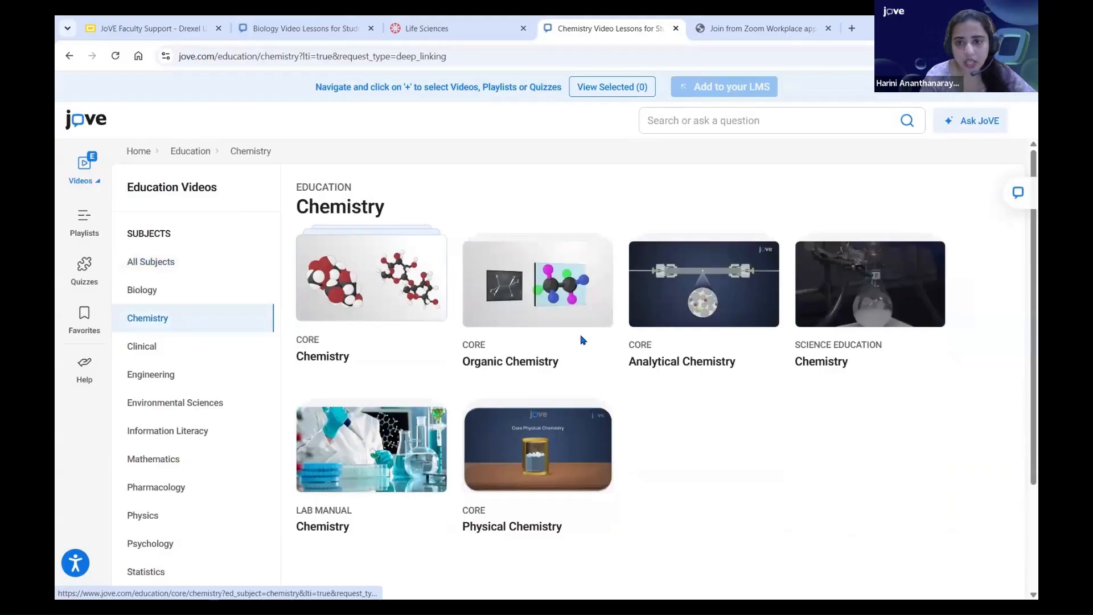
scroll(582, 340, "down", 1)
scroll(582, 339, "down", 1)
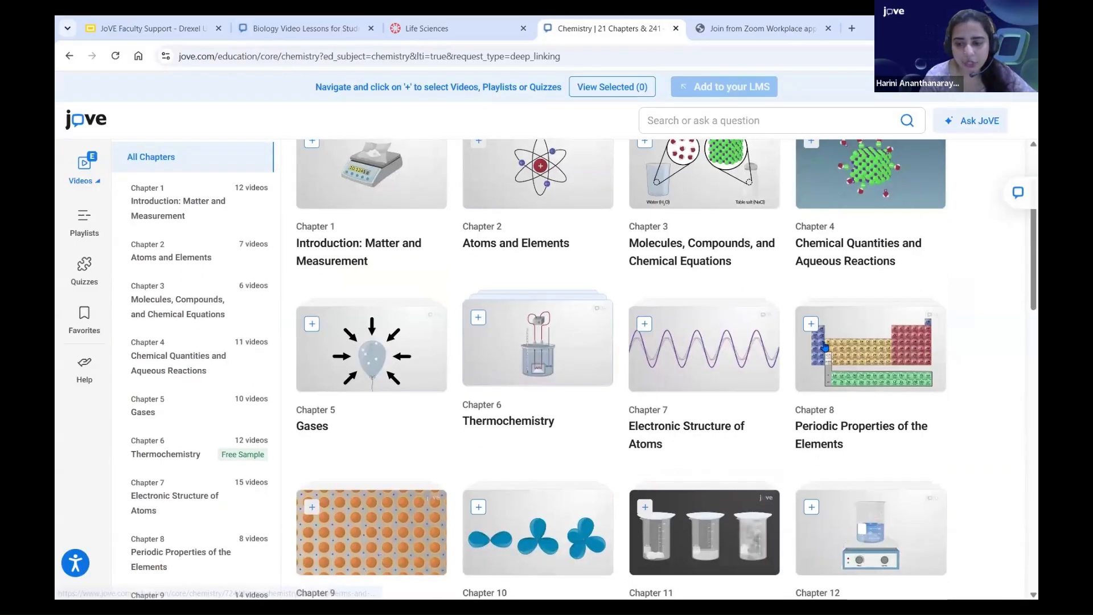
left_click(824, 346)
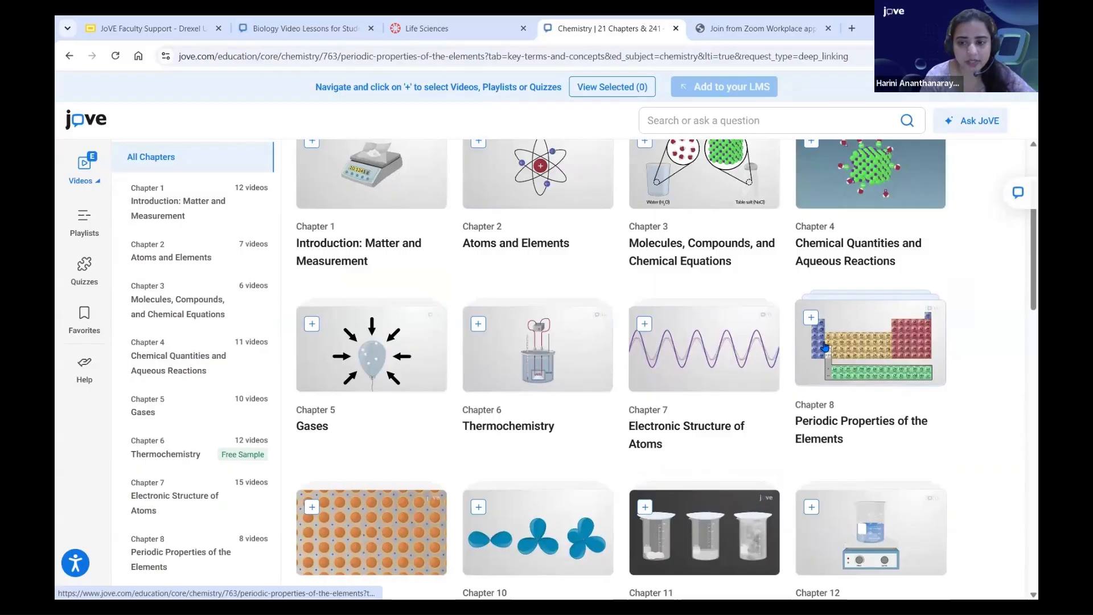
scroll(450, 327, "down", 1)
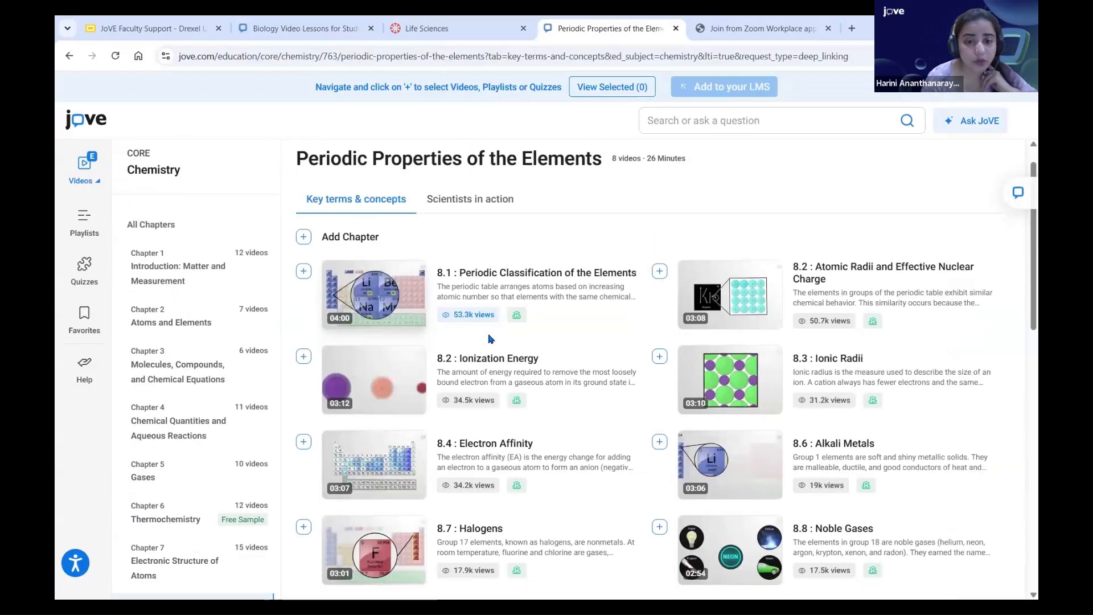
Step: Select the videos 8.1 Periodic Classification of the Elements, 8.3 Ionic Radii and 8.4 Electron Affinity for the course
scroll(488, 340, "down", 1)
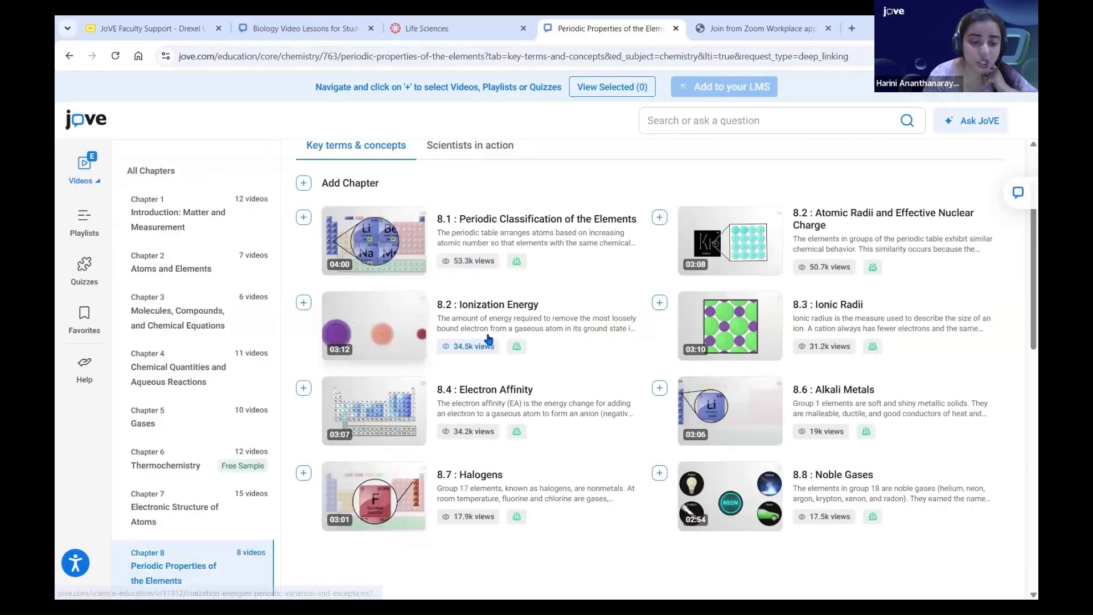
scroll(306, 165, "down", 1)
left_click(304, 160)
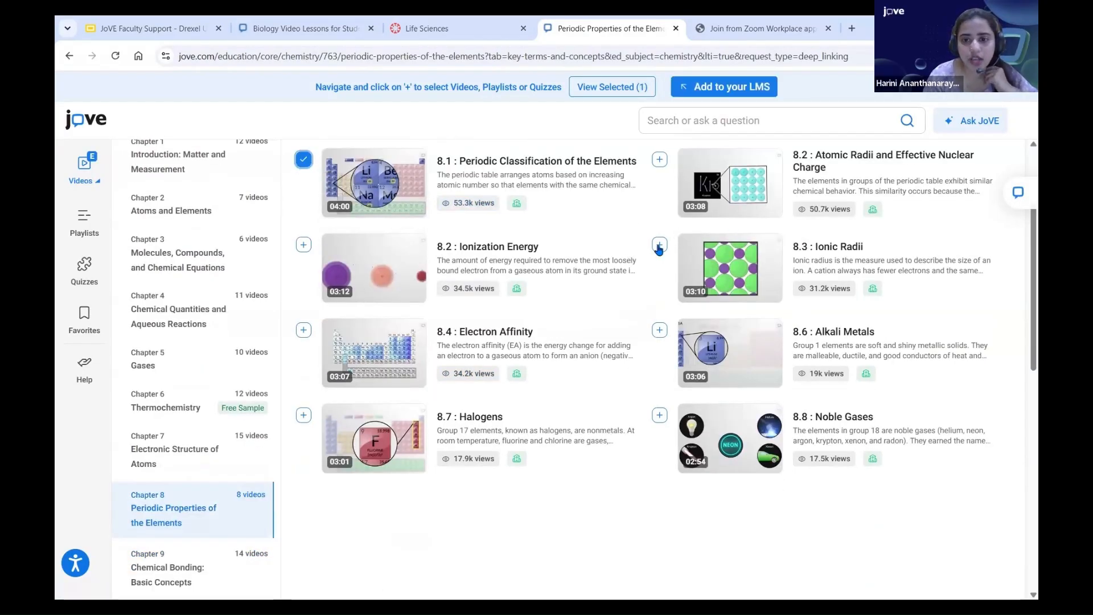
left_click(660, 244)
left_click(304, 332)
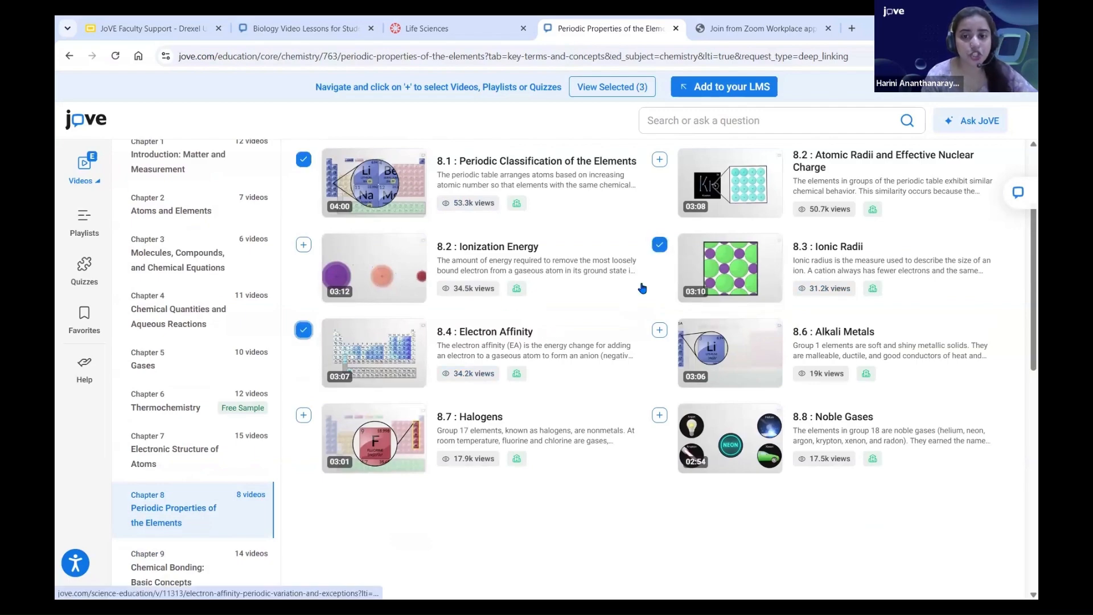
scroll(419, 396, "up", 3)
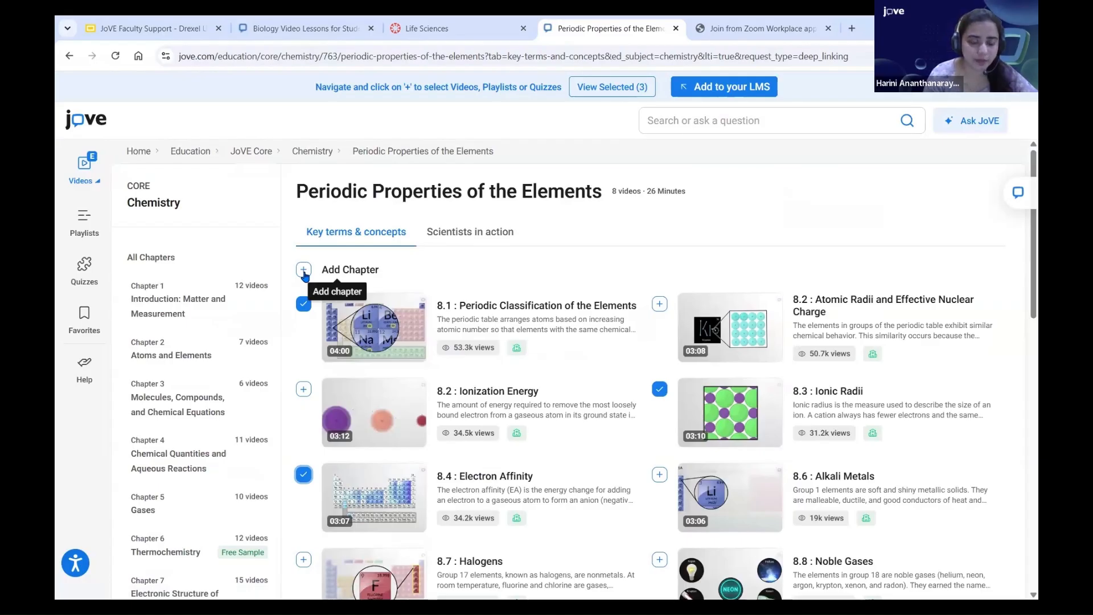
scroll(365, 282, "down", 1)
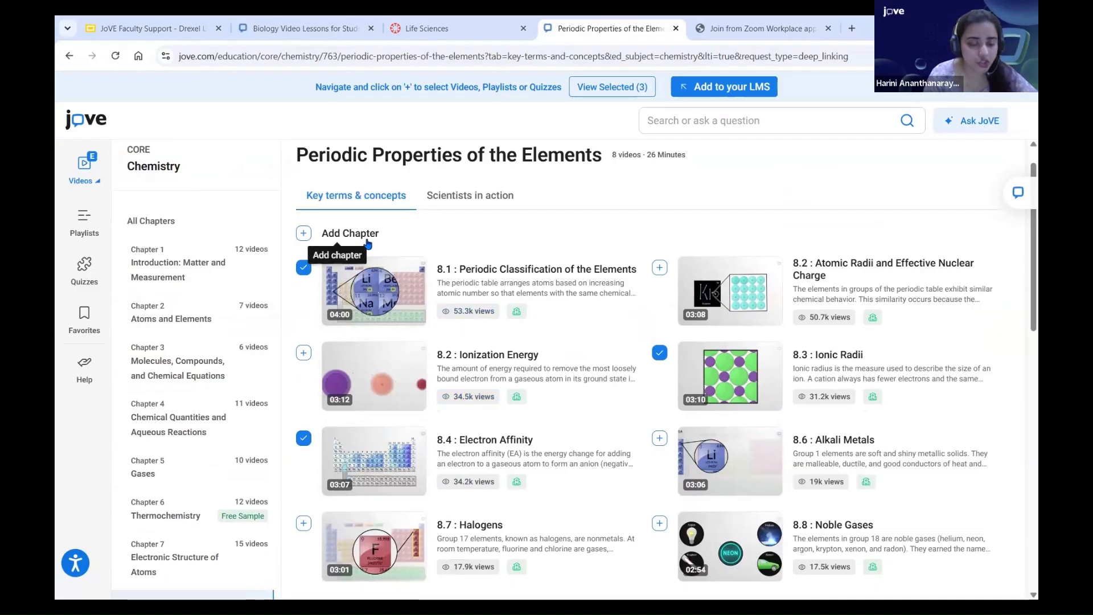
scroll(367, 245, "down", 1)
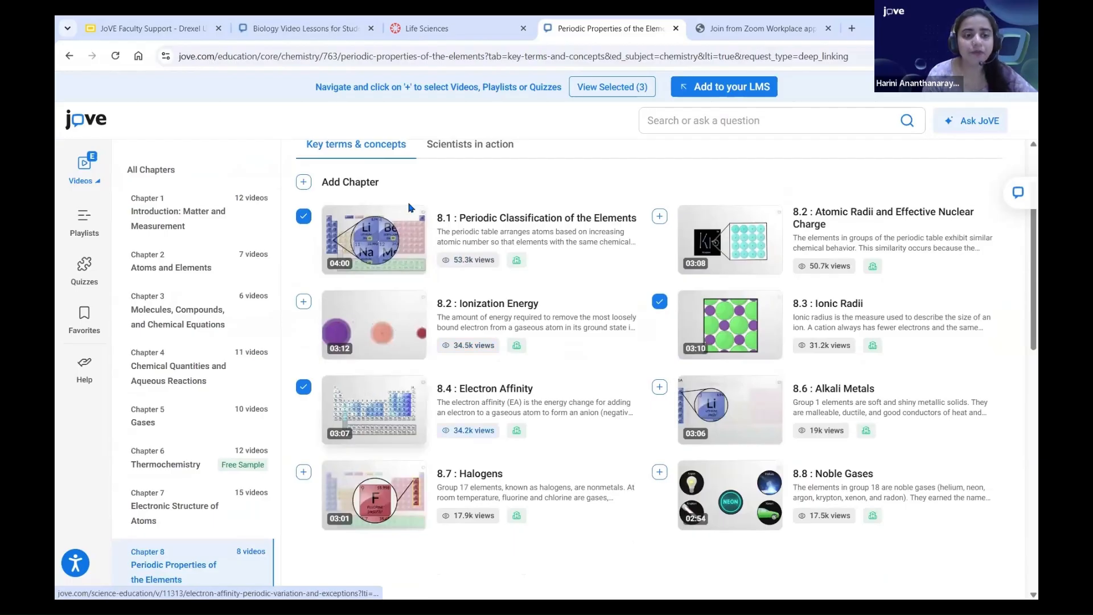
Step: Select the entire Chemical Kinetics playlist from the Chemistry JoVE Collections for the course
left_click(94, 223)
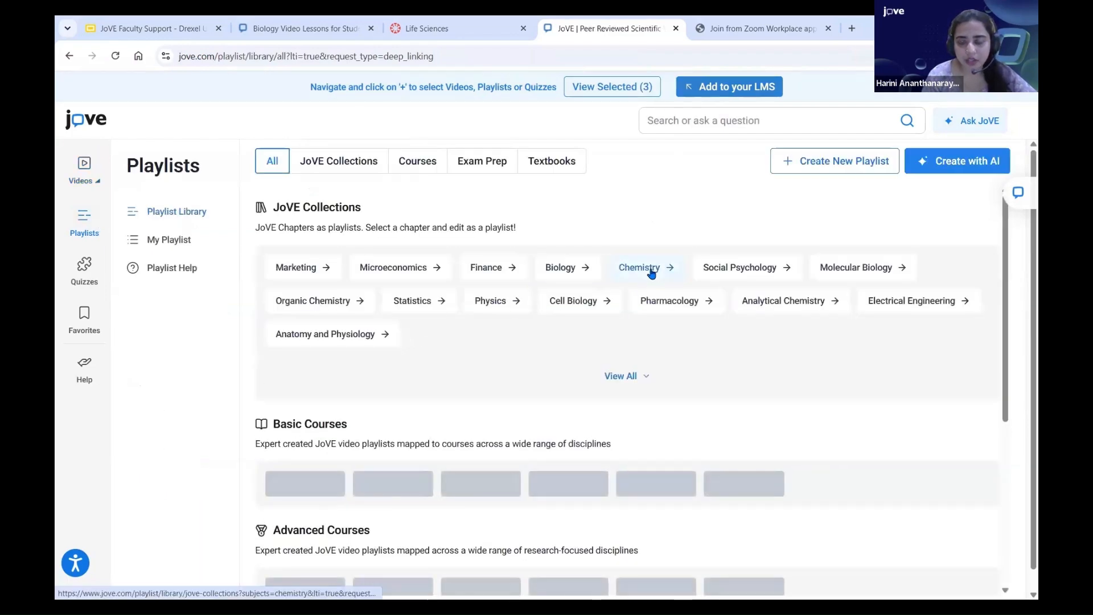
left_click(650, 275)
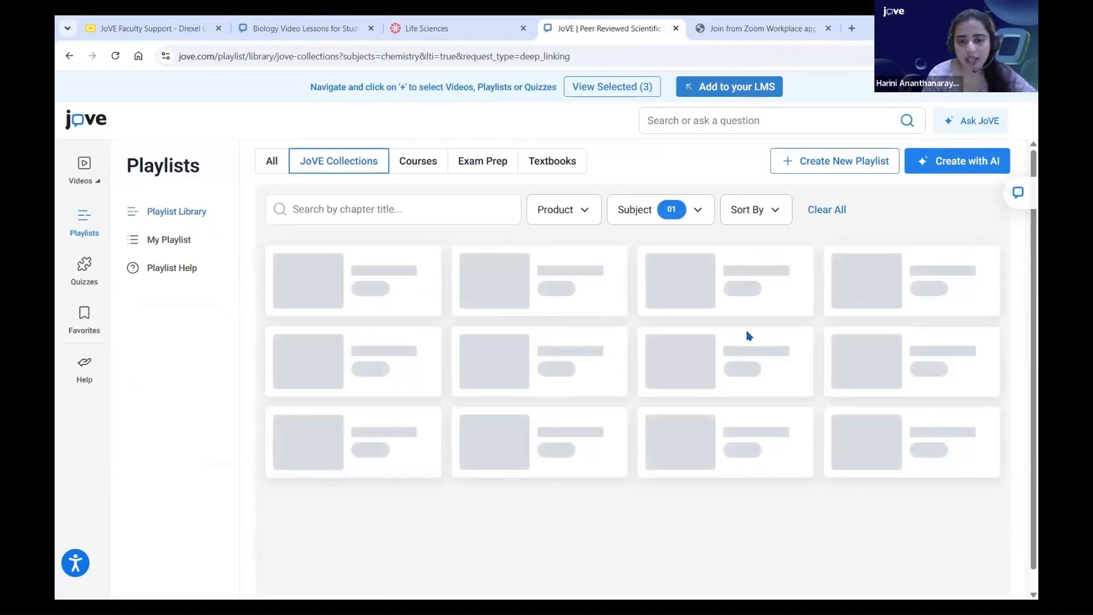
scroll(746, 335, "down", 3)
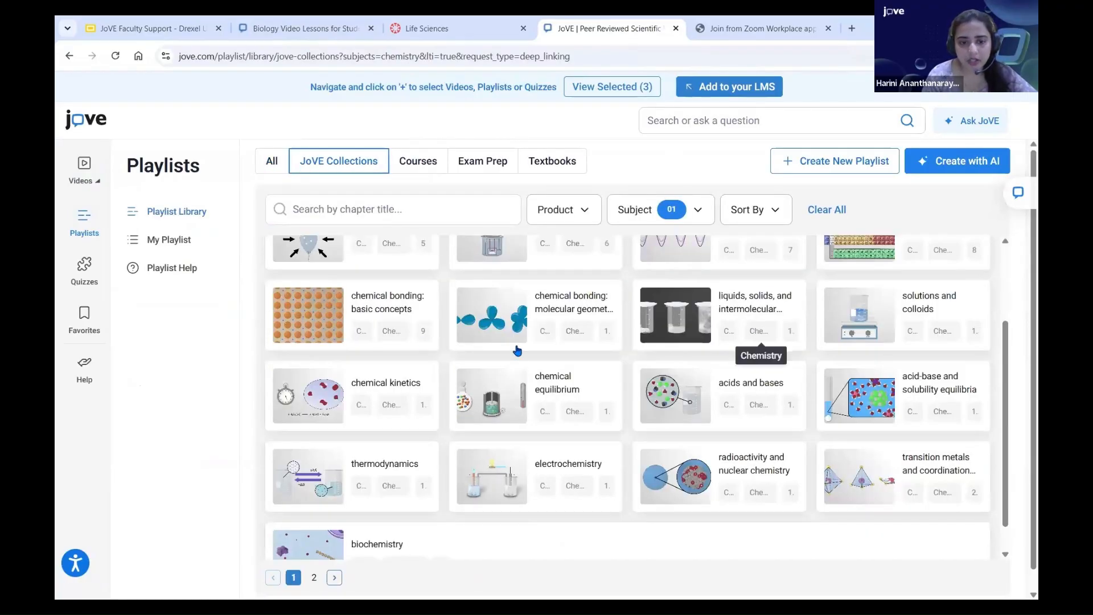
left_click(407, 381)
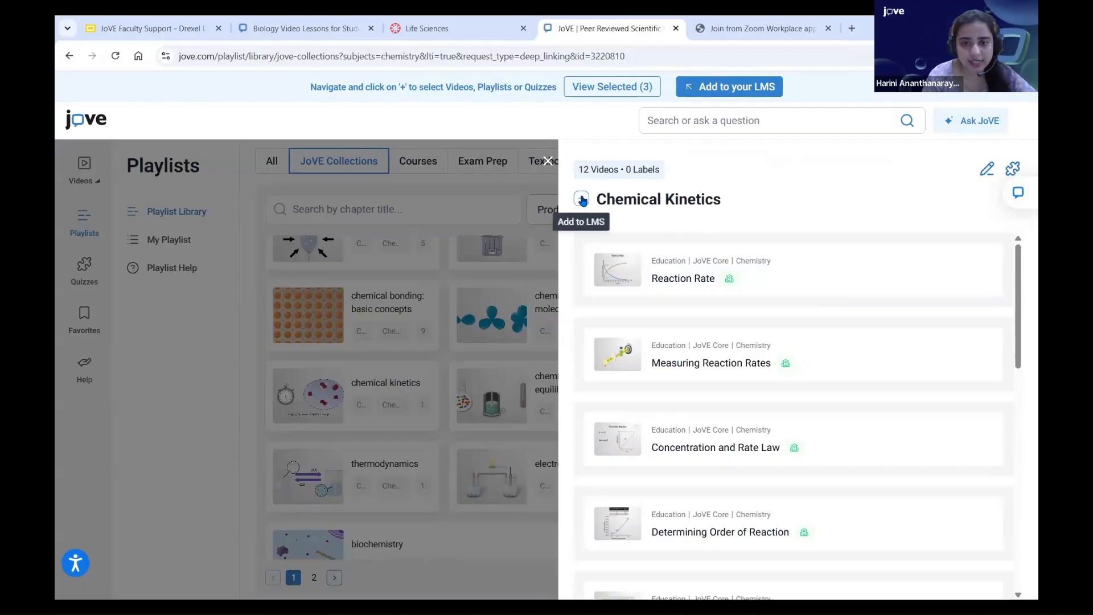
left_click(581, 199)
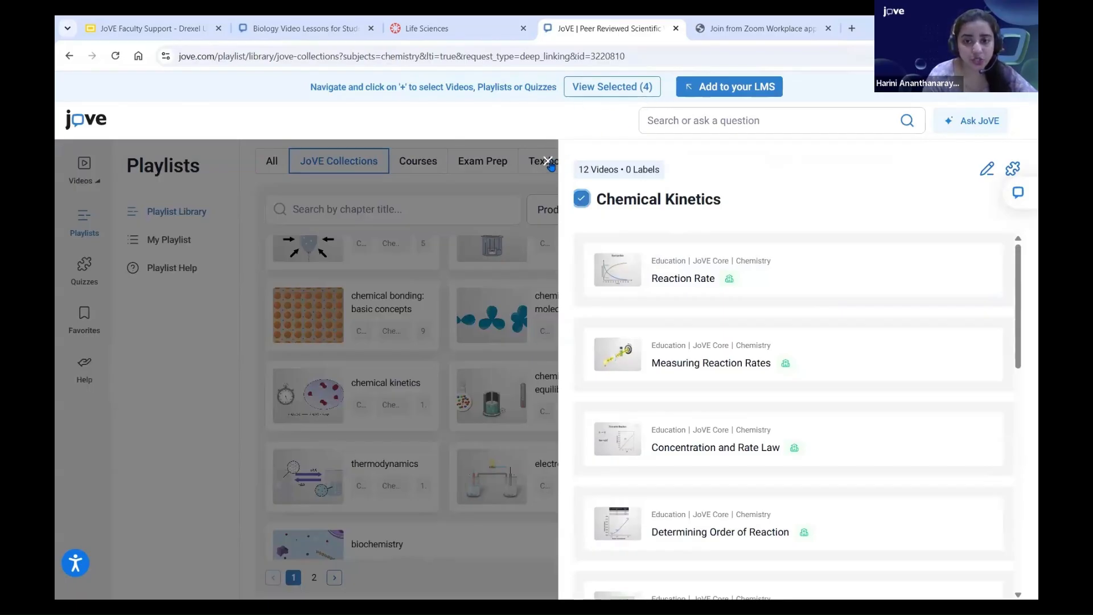
left_click(547, 160)
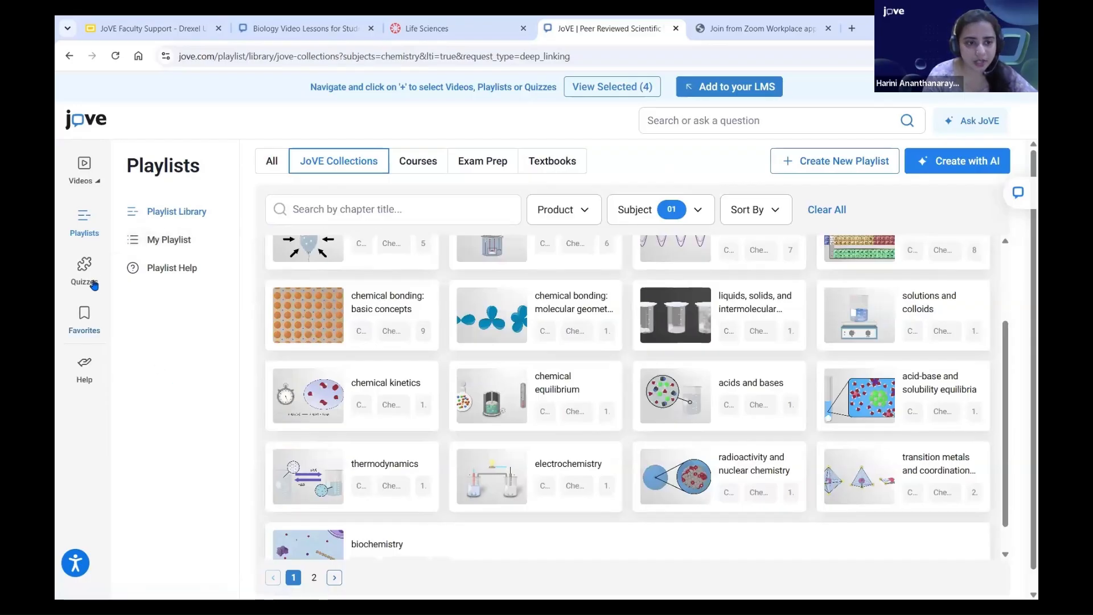
Step: Add the Week 1 Quiz from the saved personal quizzes to the selected course content
left_click(84, 270)
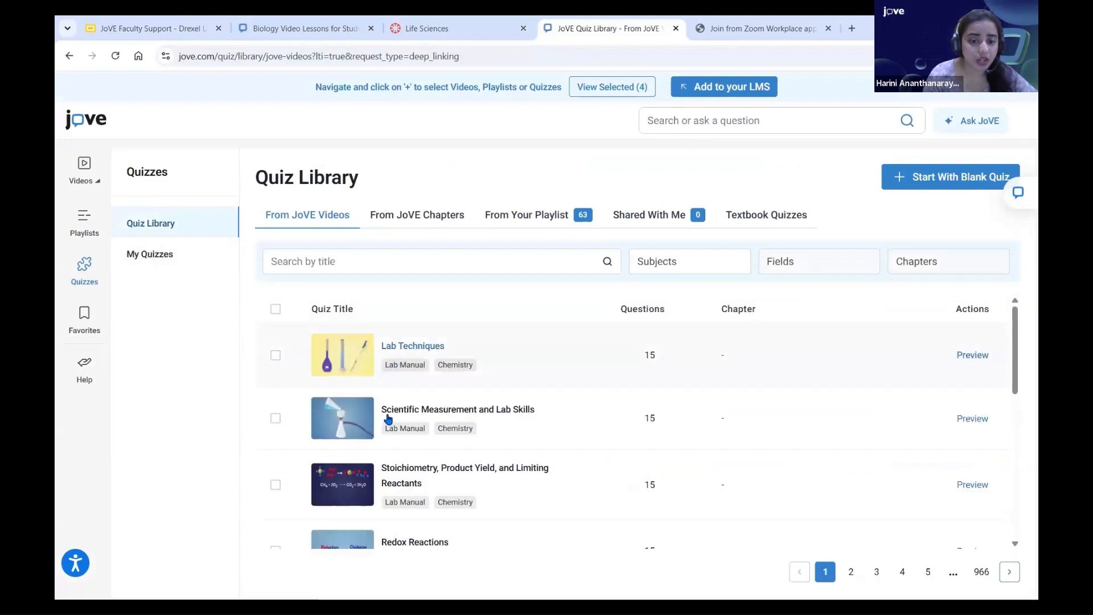
left_click(189, 258)
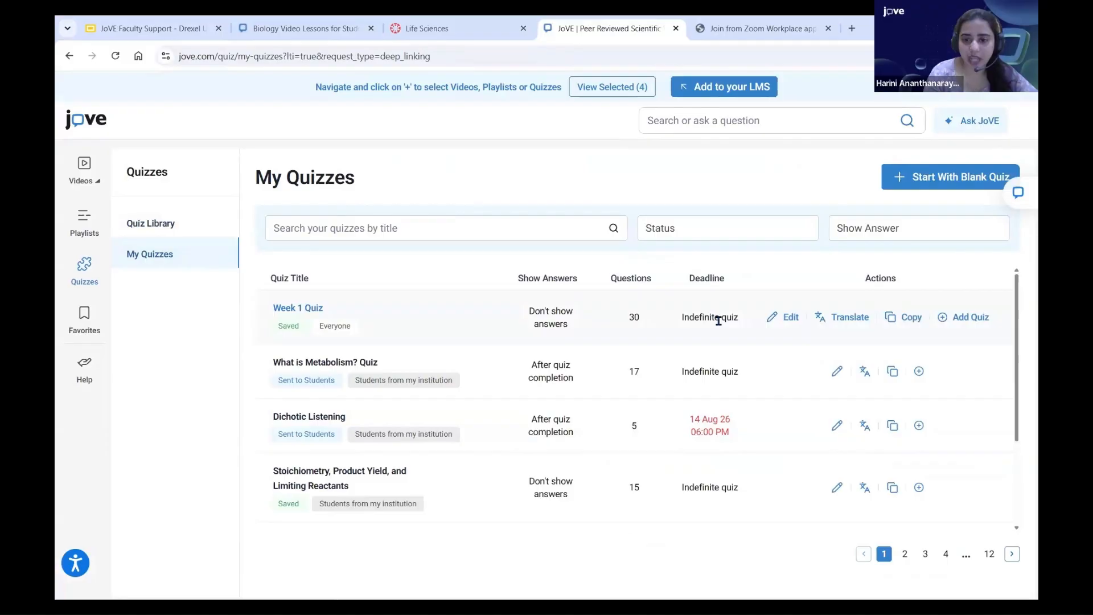
left_click(961, 323)
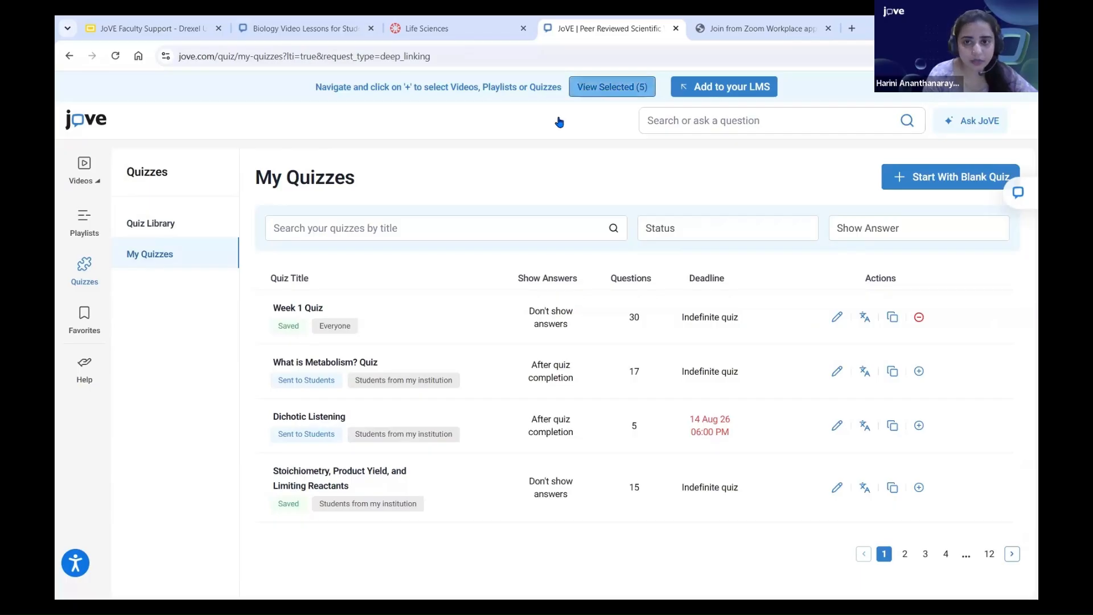
Step: Review the selected videos, playlist and quiz, and add them all to the LMS course
left_click(605, 93)
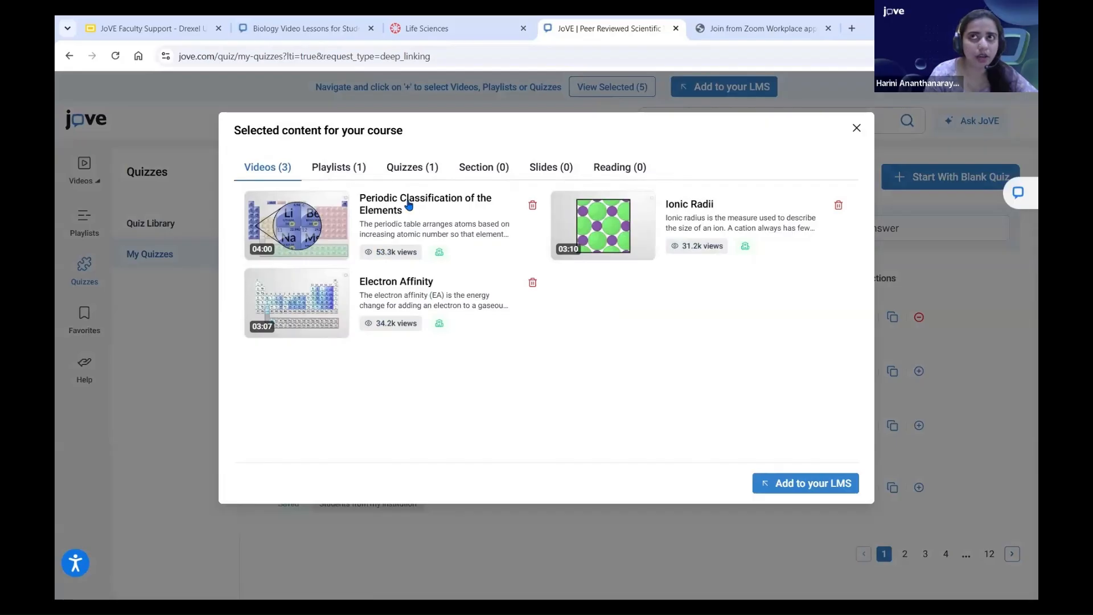
left_click(330, 168)
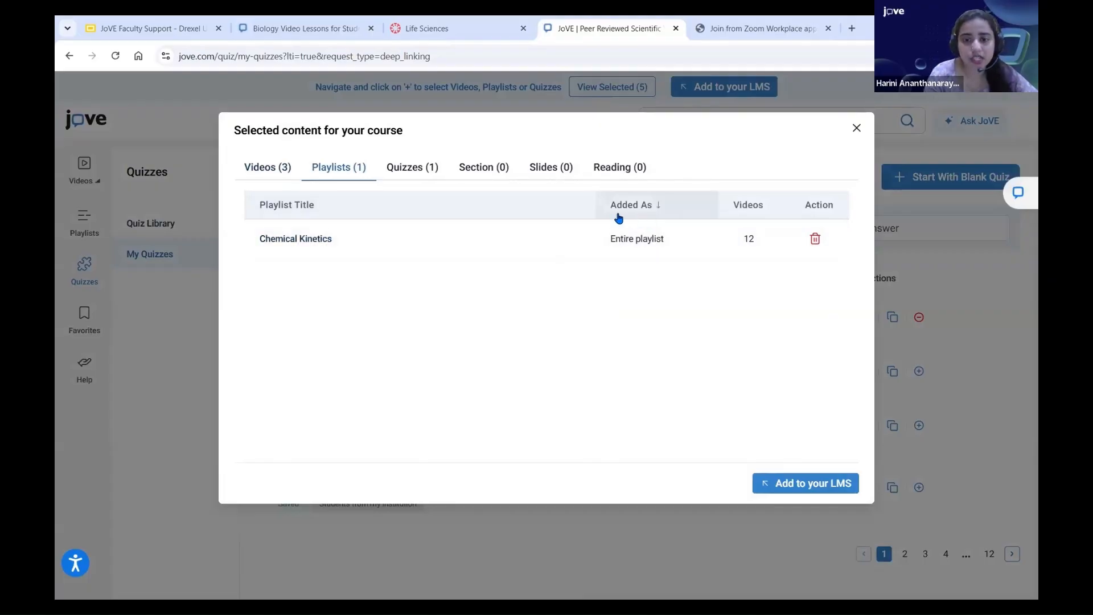
left_click(404, 171)
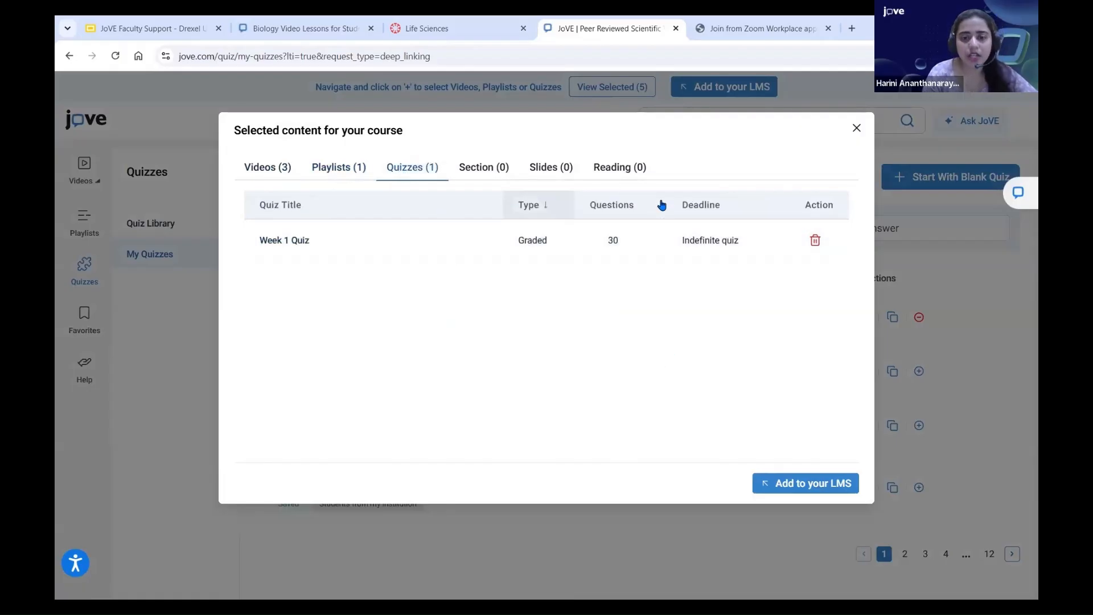
left_click(792, 488)
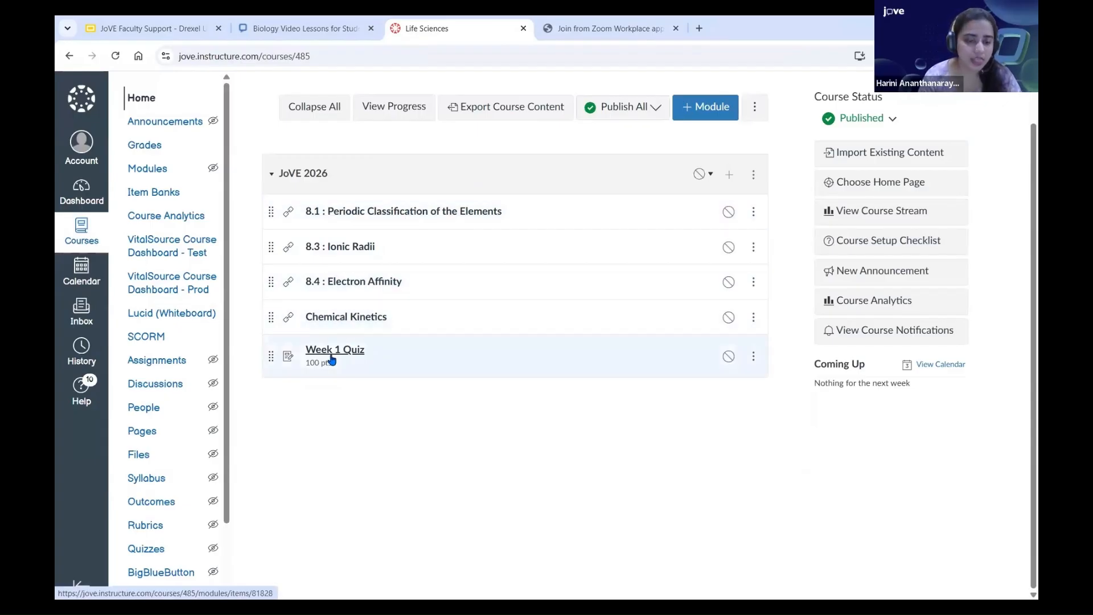
Step: Open the 8.1 : Periodic Classification of the Elements item in the JoVE 2026 module and play its video
left_click(403, 213)
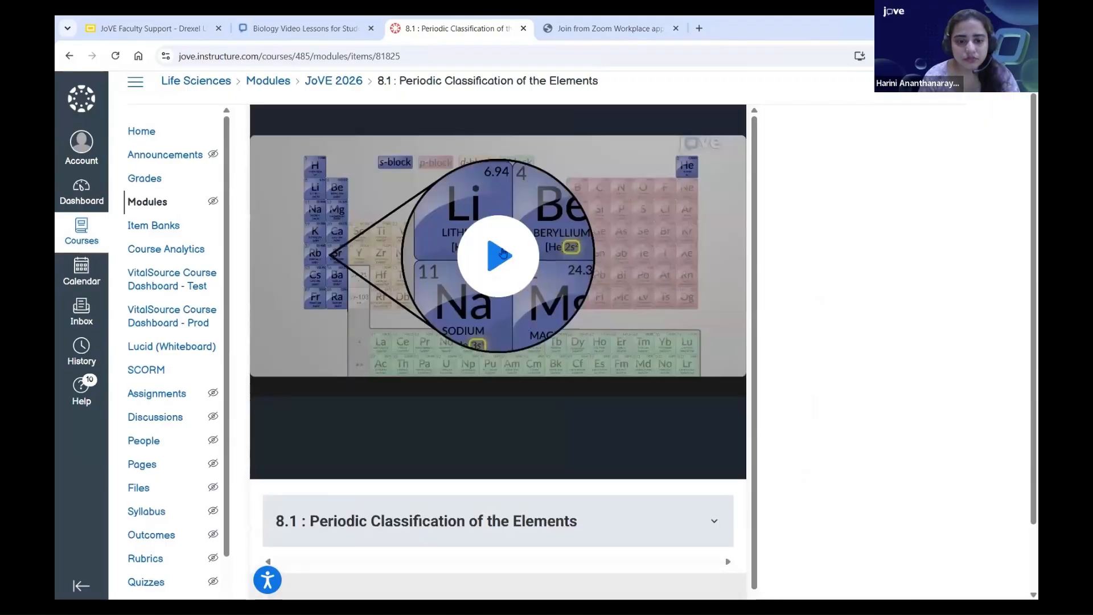
left_click(429, 328)
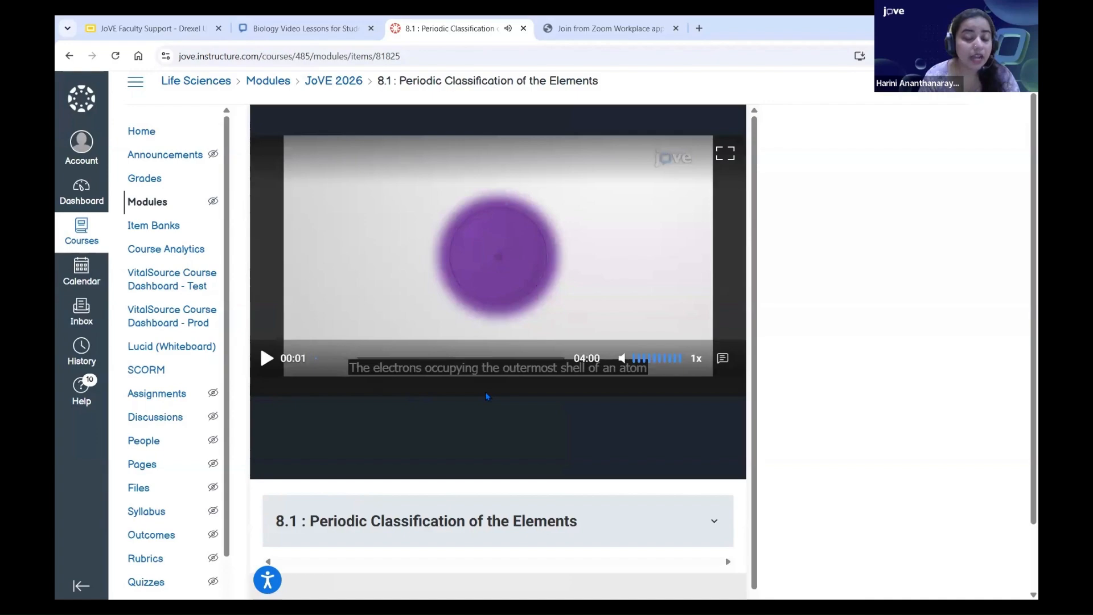
Step: Check the video's playback speed choices and its available audio and subtitle languages
left_click(697, 367)
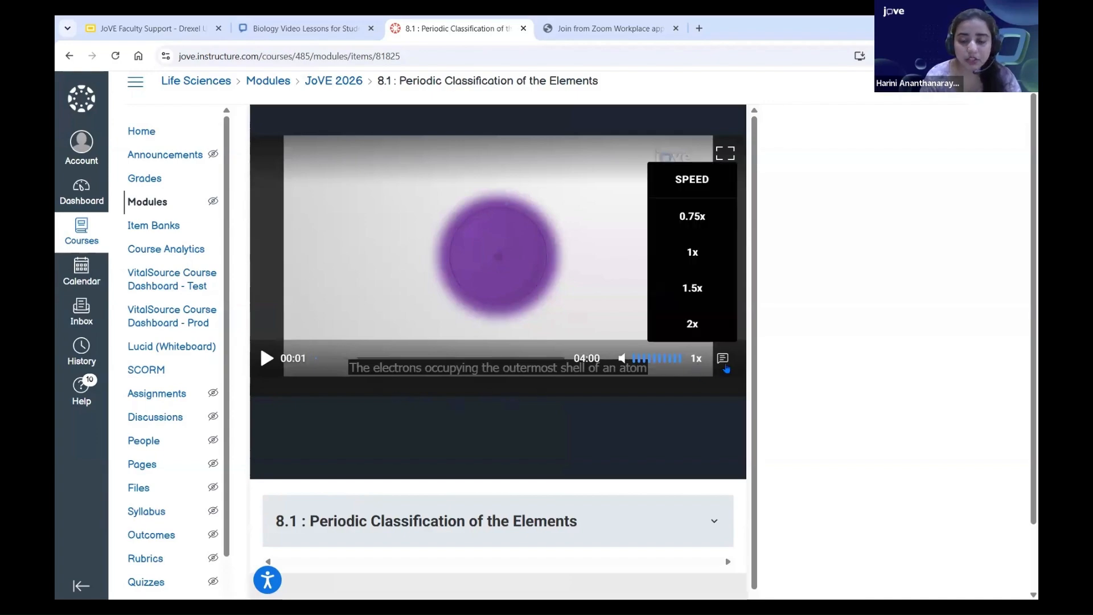
left_click(724, 365)
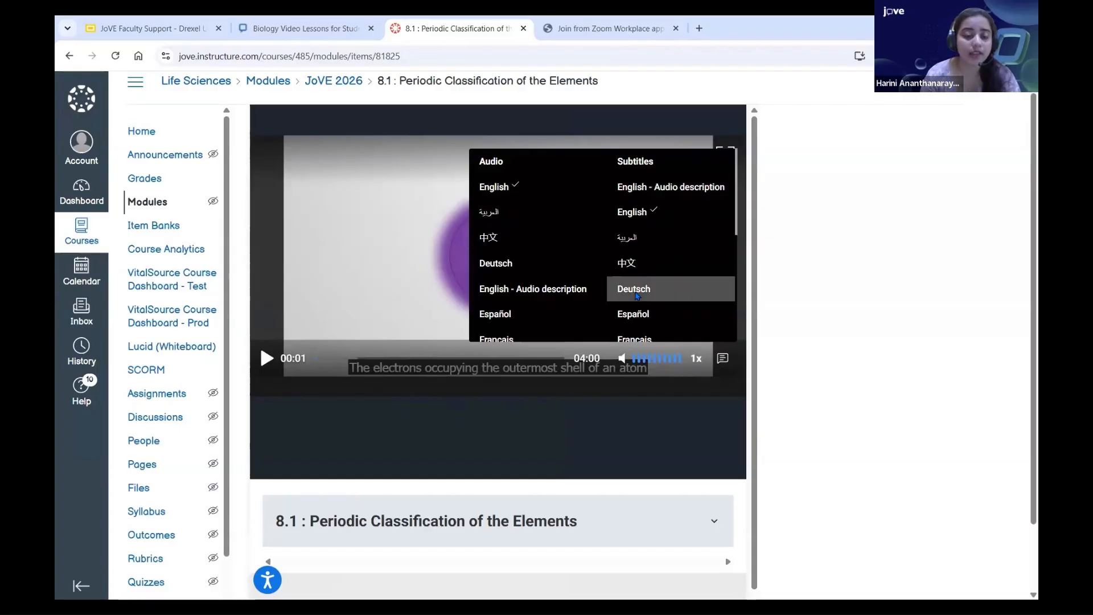
scroll(468, 497, "down", 1)
Step: Expand the 8.1 : Periodic Classification of the Elements text section below the video and read through it
left_click(477, 496)
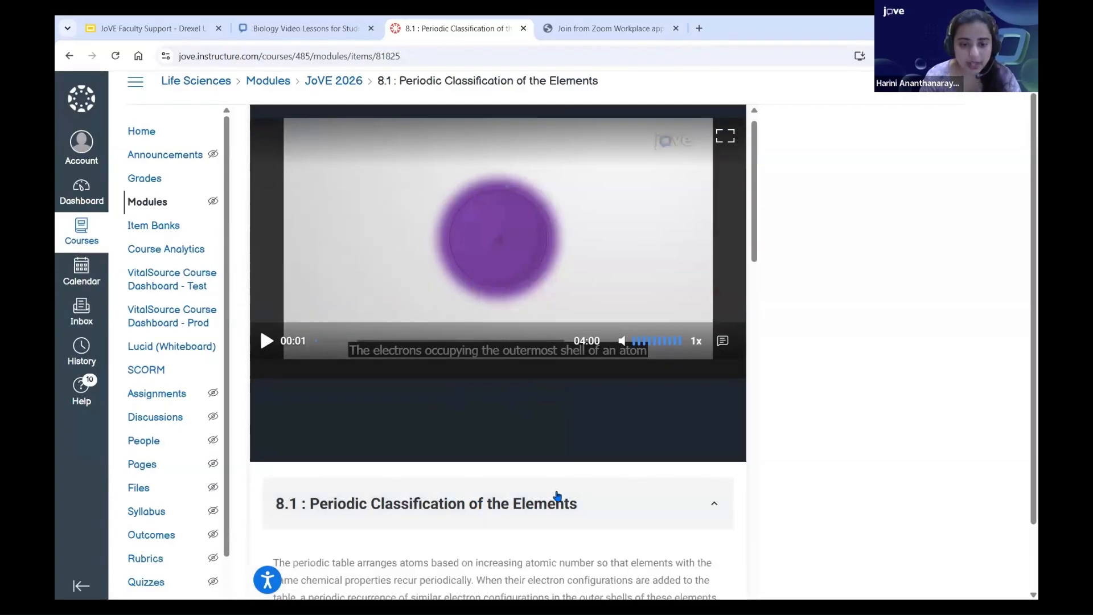
scroll(556, 495, "down", 1)
scroll(558, 496, "down", 2)
scroll(520, 416, "down", 3)
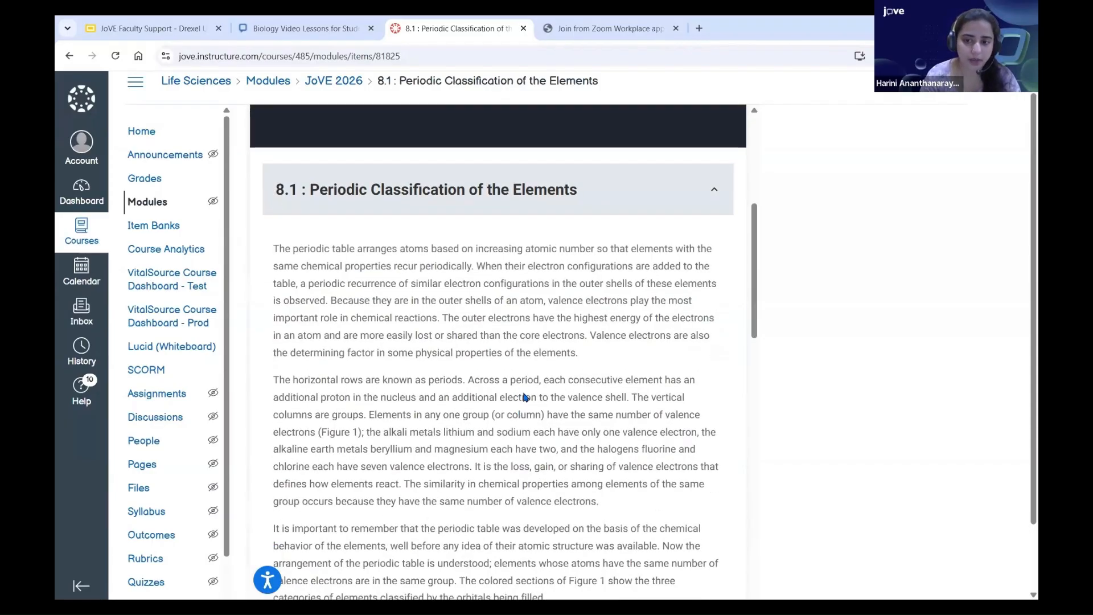
scroll(522, 399, "up", 6)
scroll(714, 375, "up", 1)
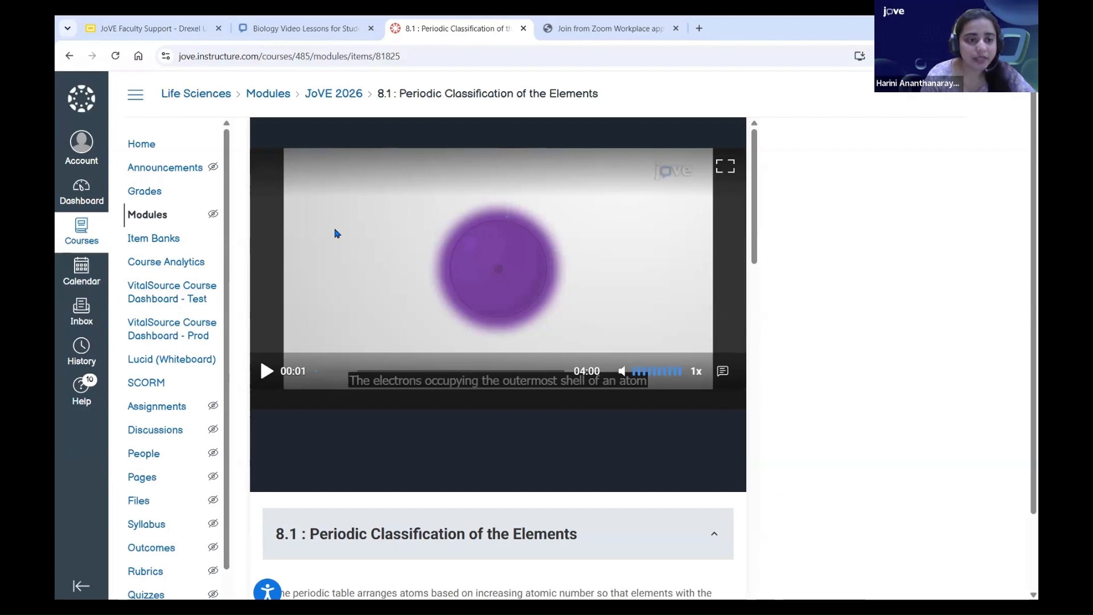
Step: Open the Chemical Equilibrium playlist from the JoVE 2026 module and look through its videos, including Dynamic Equilibrium
left_click(150, 222)
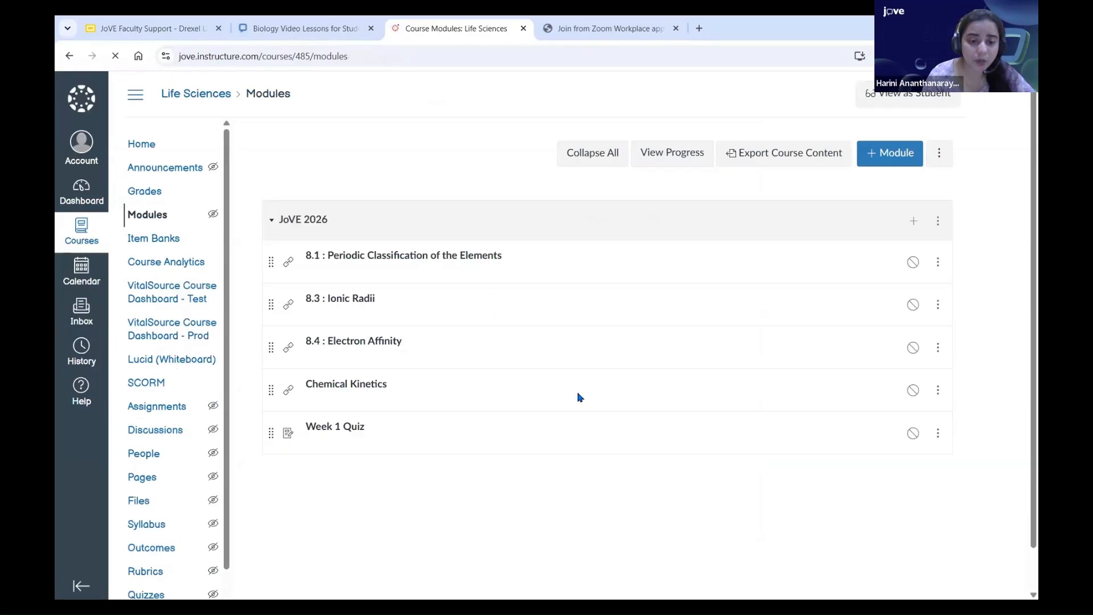
scroll(580, 398, "down", 1)
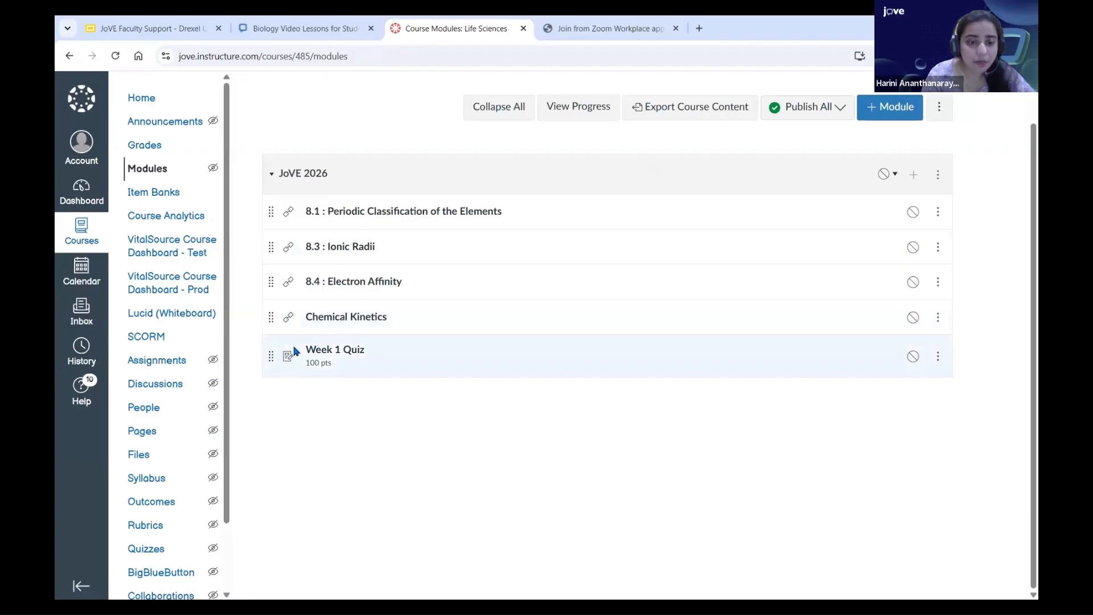
left_click(372, 317)
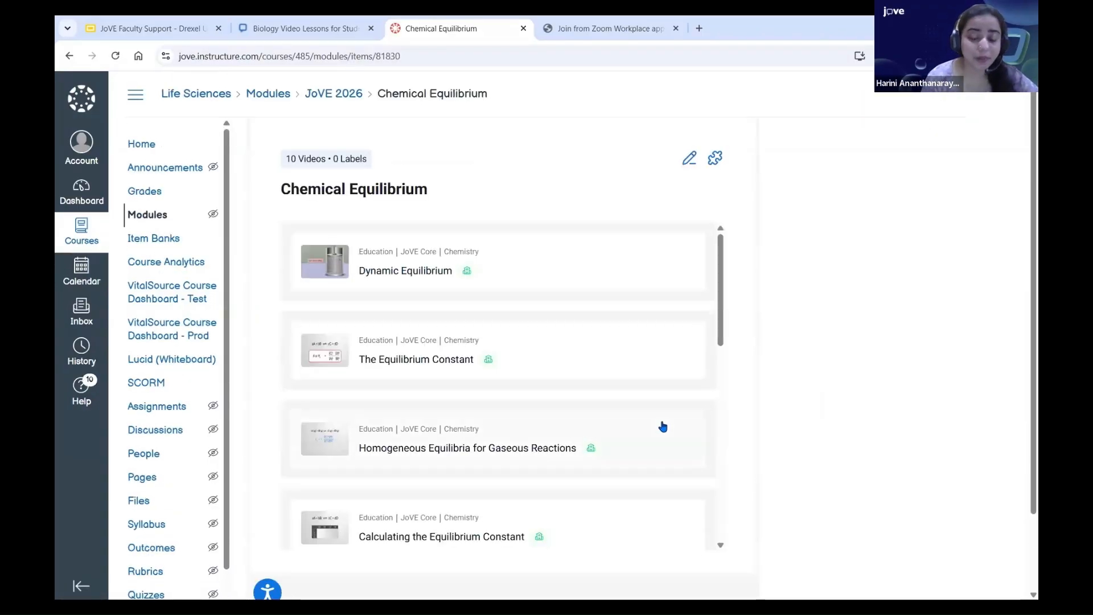
scroll(663, 427, "down", 2)
scroll(663, 427, "up", 2)
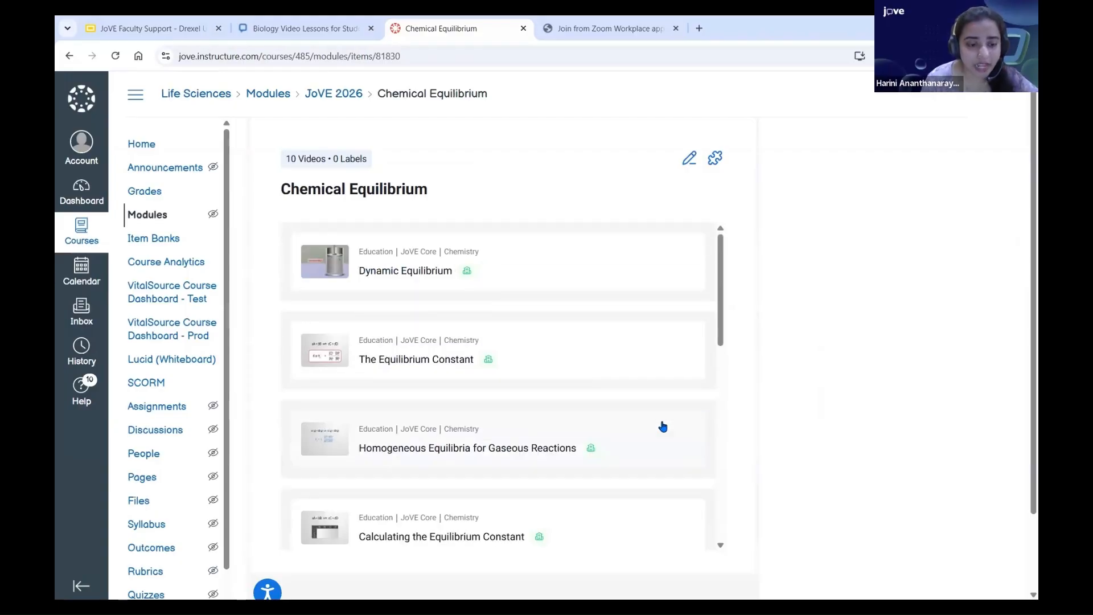
scroll(663, 427, "down", 1)
scroll(663, 427, "down", 3)
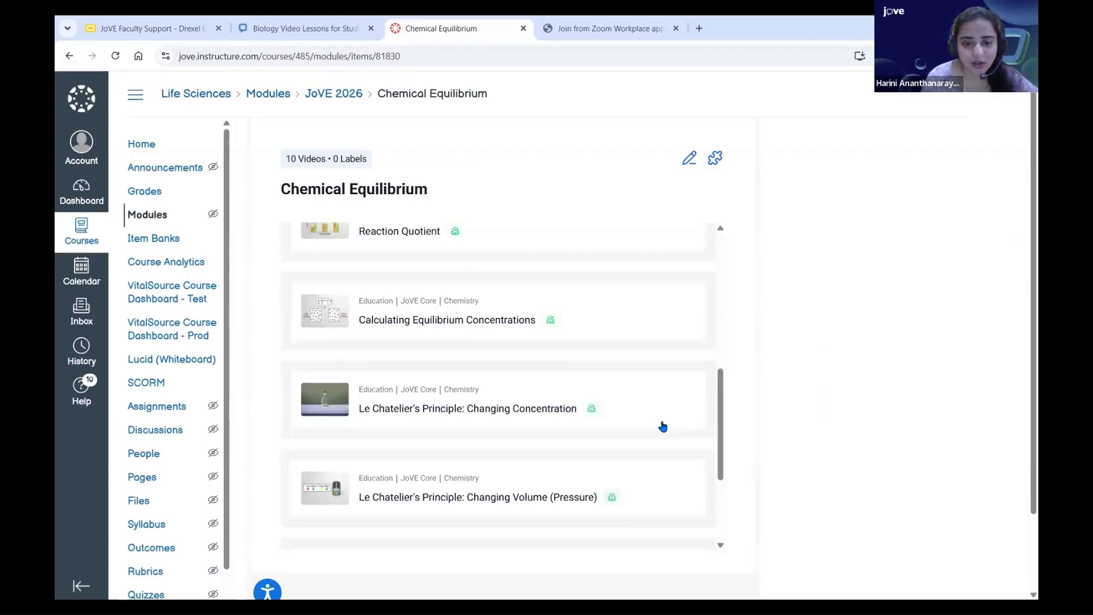
scroll(663, 426, "down", 2)
scroll(468, 281, "up", 8)
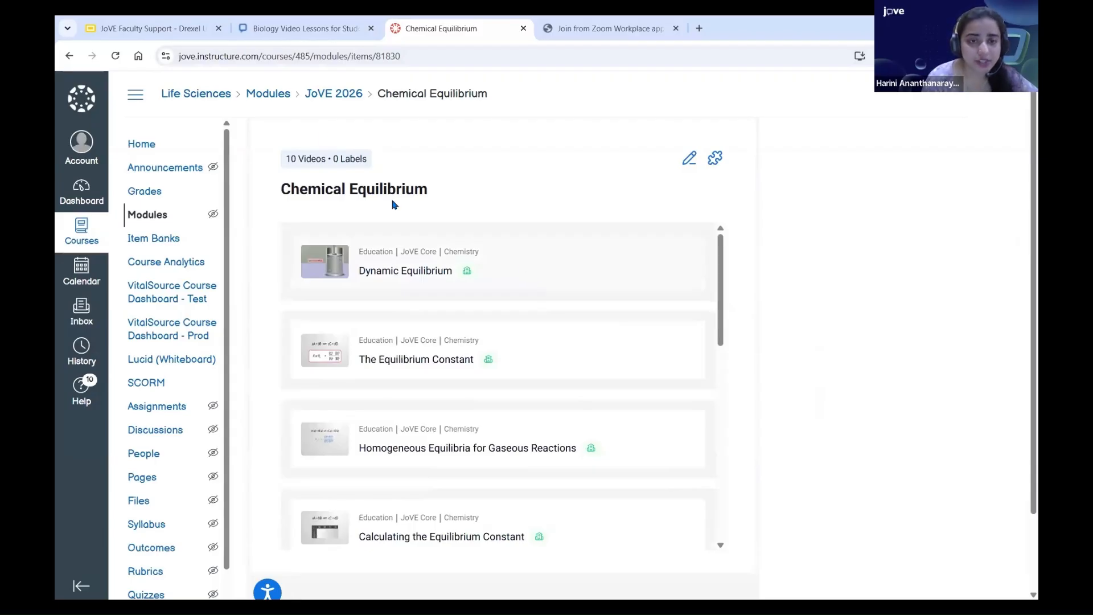
double_click(499, 272)
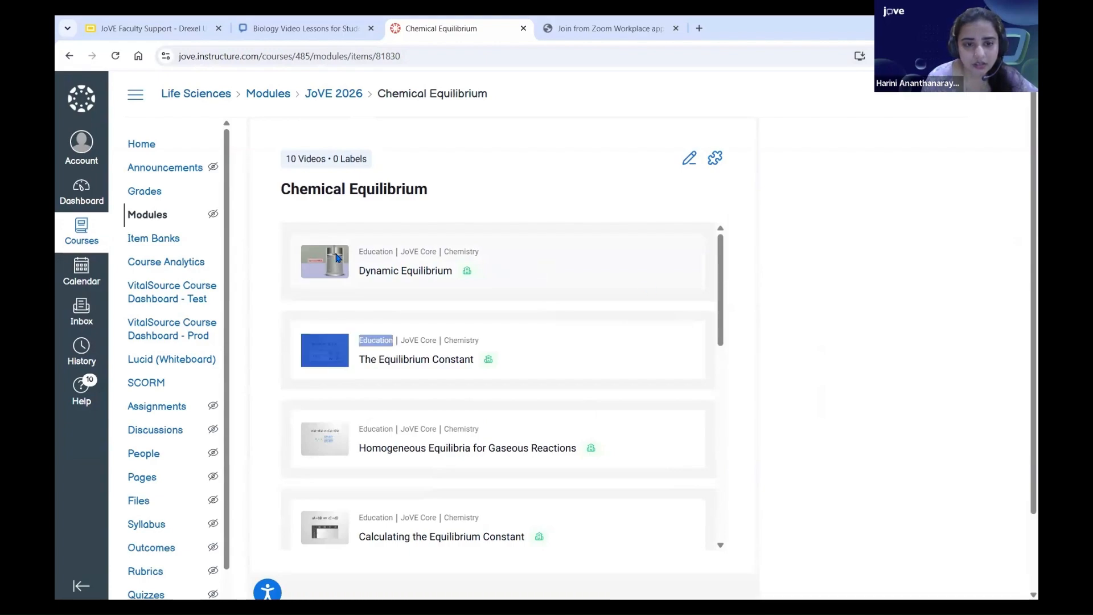
left_click(431, 270)
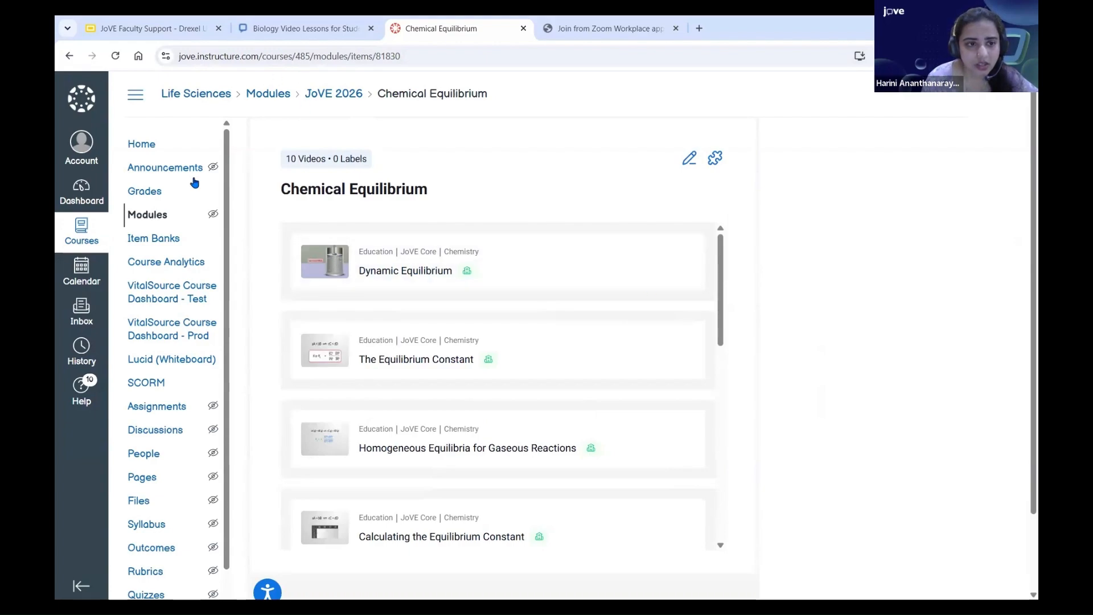
Step: Open the Week 1 Quiz from the JoVE 2026 module and start taking it
left_click(151, 214)
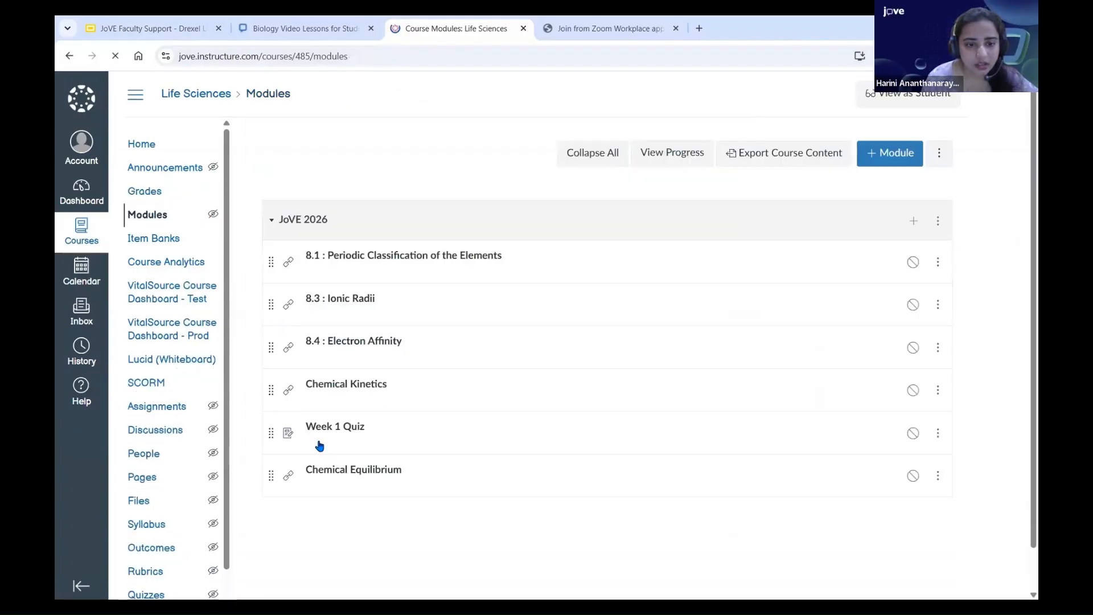
left_click(335, 398)
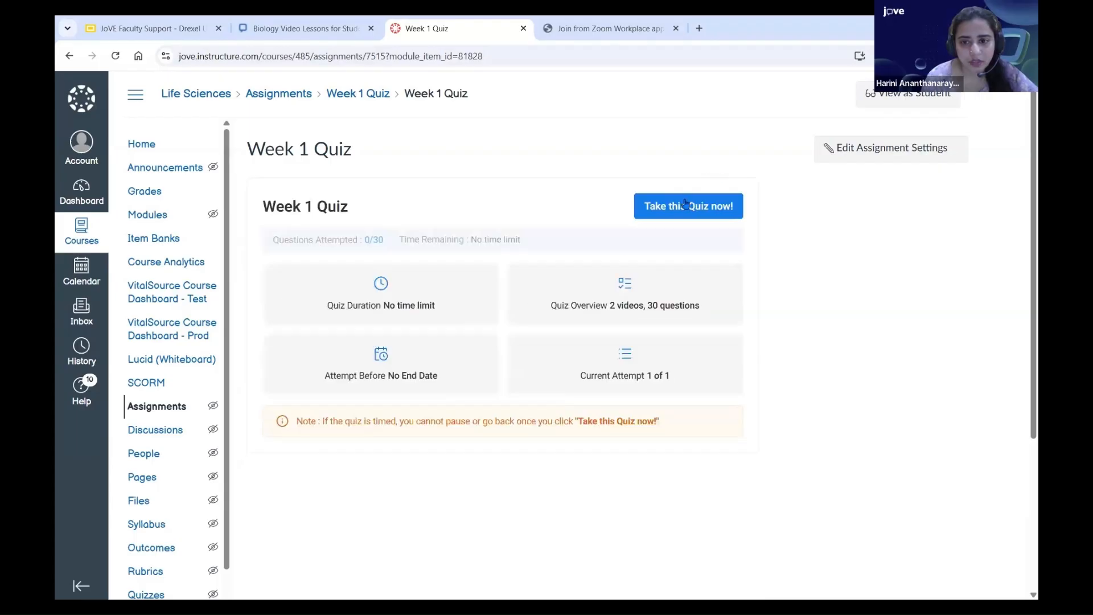
left_click(682, 206)
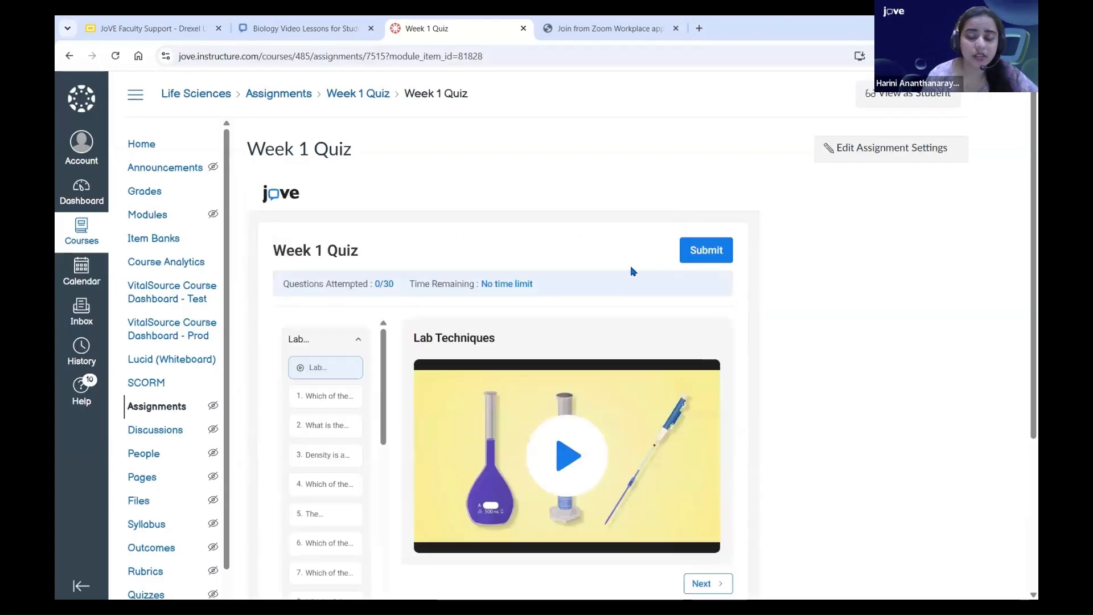
Step: Look at the quiz's first question, and go to the Scientific Measurement and Lab Skills video in its second section
scroll(632, 271, "down", 1)
scroll(548, 358, "down", 1)
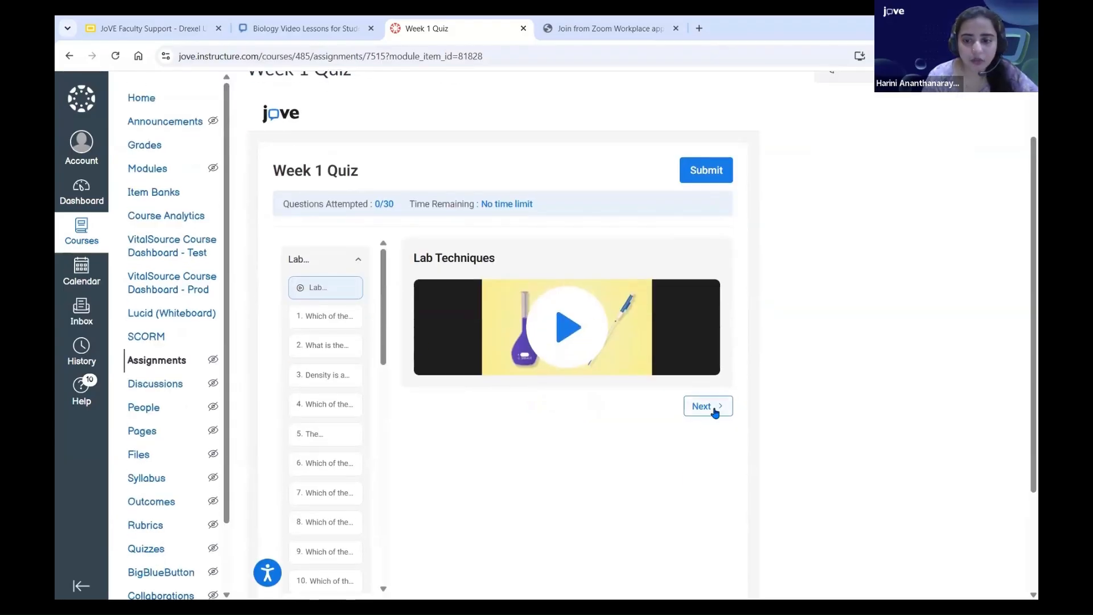
left_click(714, 408)
scroll(337, 385, "down", 5)
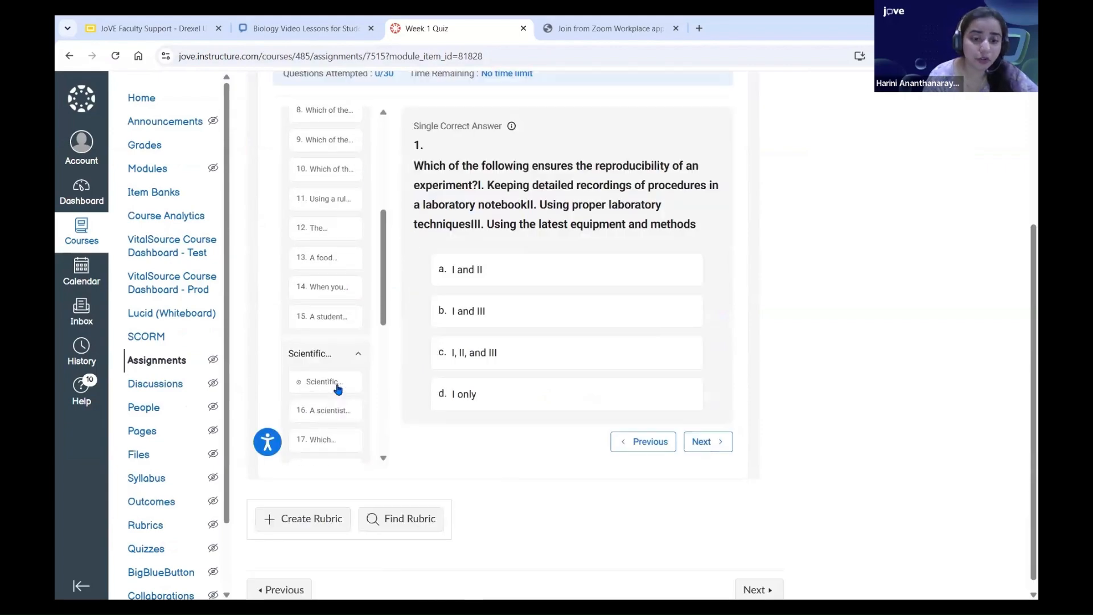
scroll(336, 385, "down", 3)
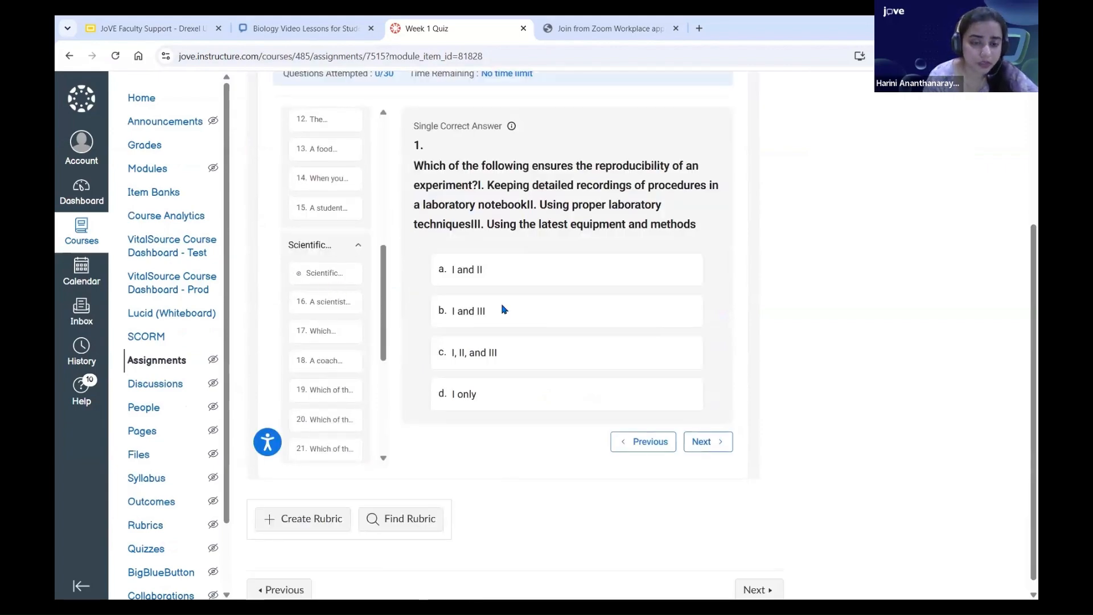
left_click(326, 286)
scroll(627, 338, "up", 3)
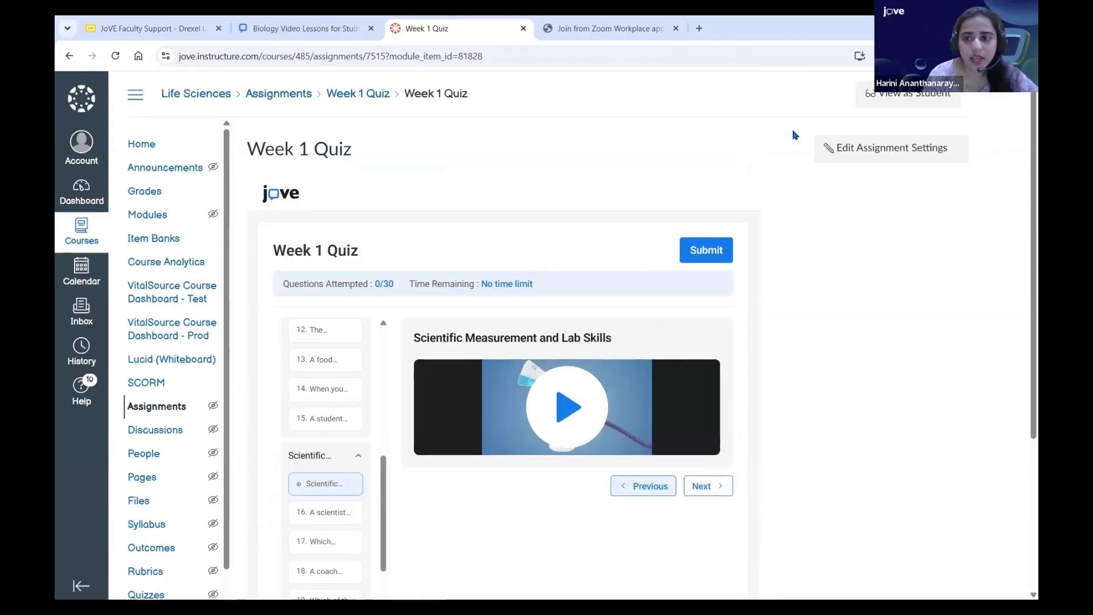
Step: Open the Week 1 Quiz assignment settings and examine the description, points and grade display options
left_click(858, 148)
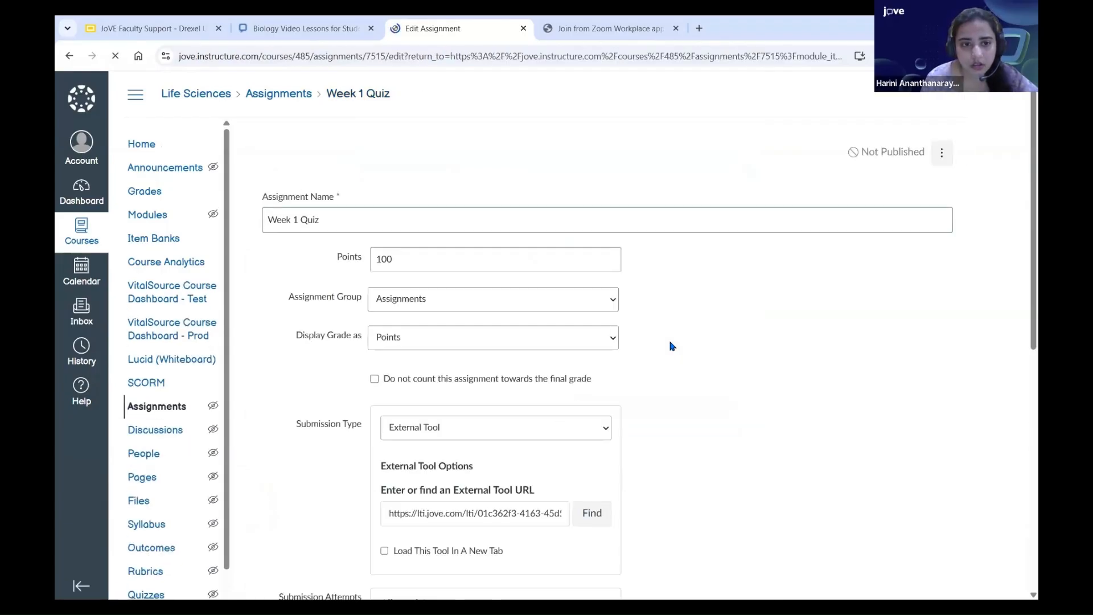
scroll(369, 297, "down", 1)
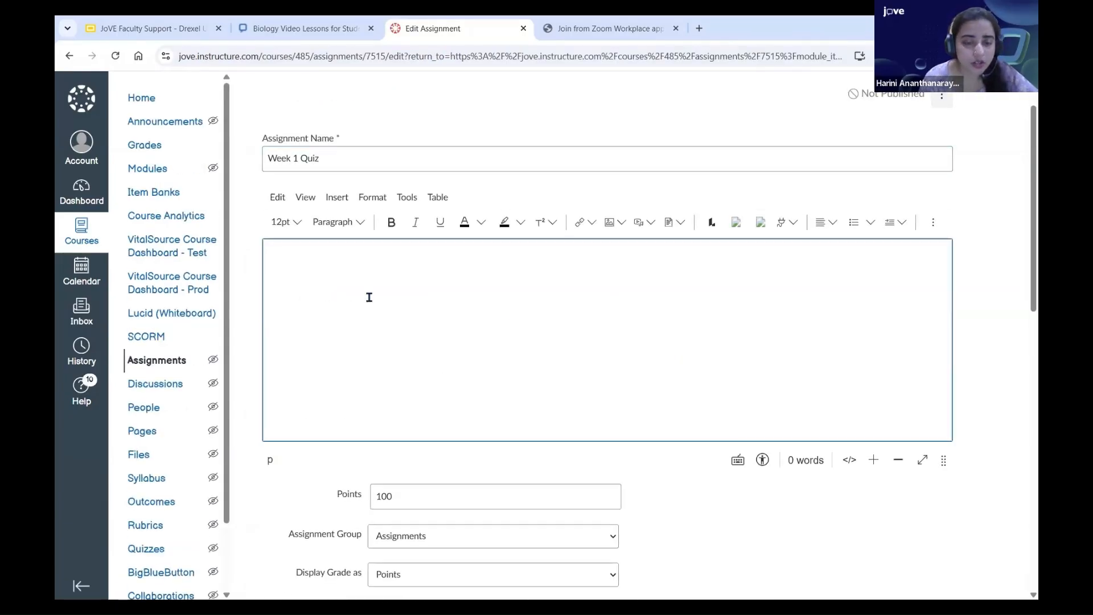
scroll(369, 297, "down", 1)
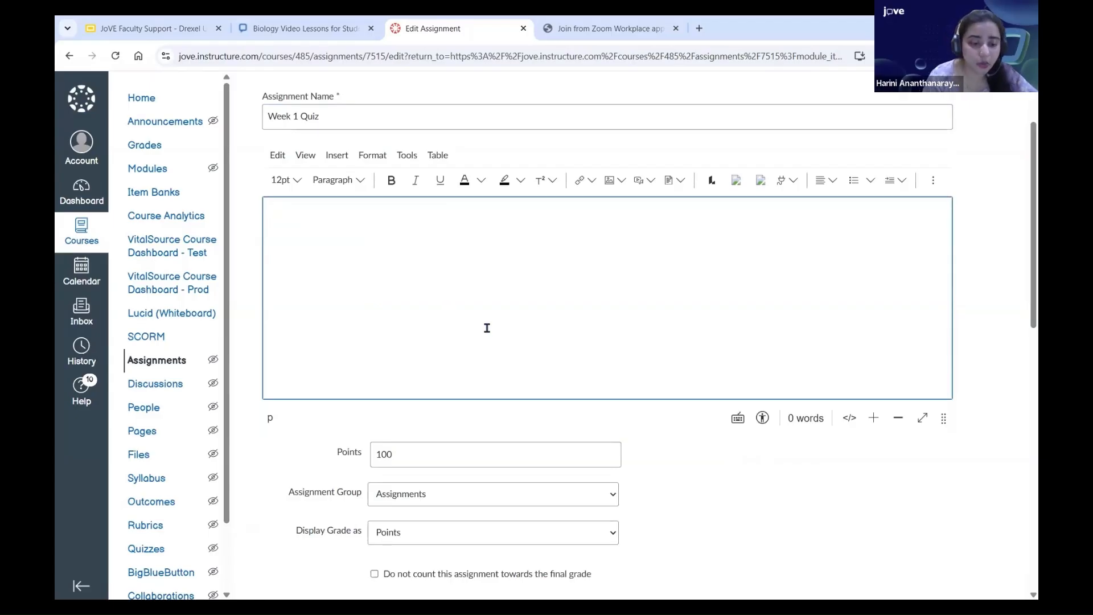
scroll(455, 342, "down", 3)
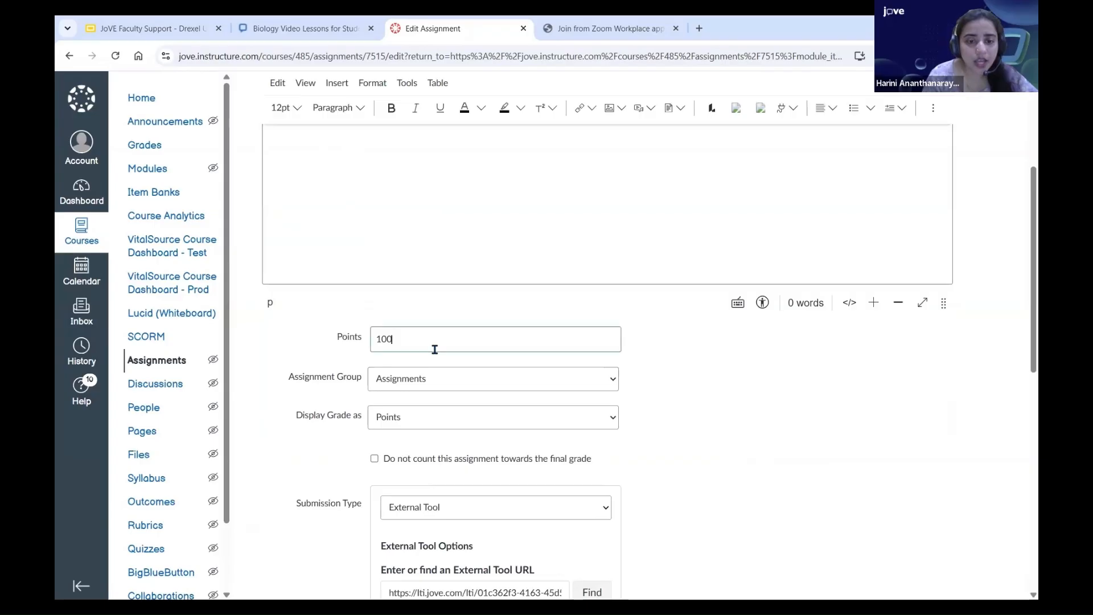
scroll(436, 352, "down", 1)
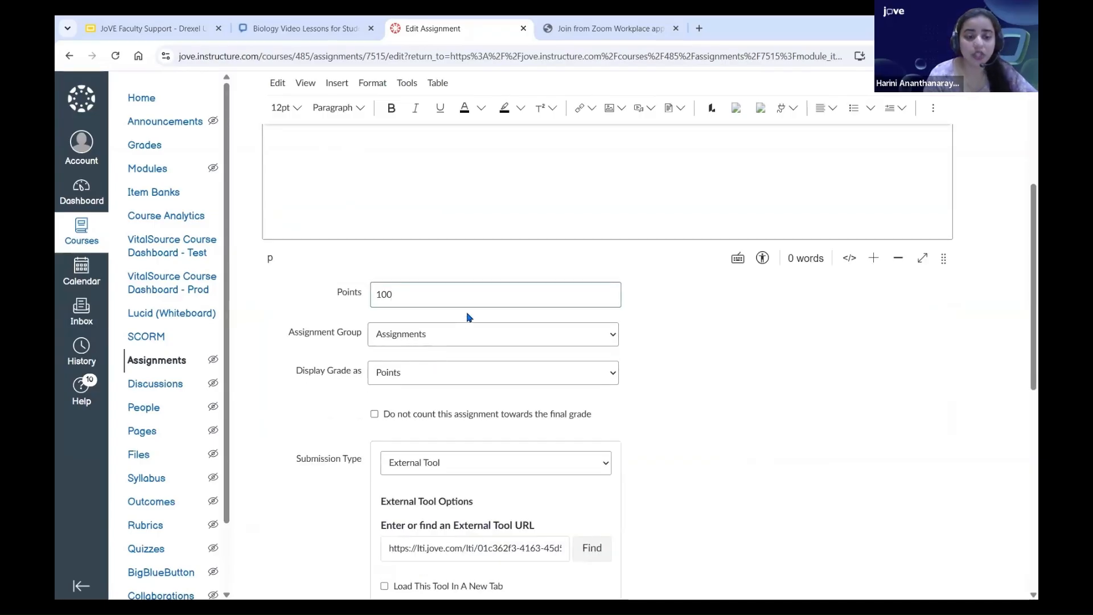
left_click(438, 377)
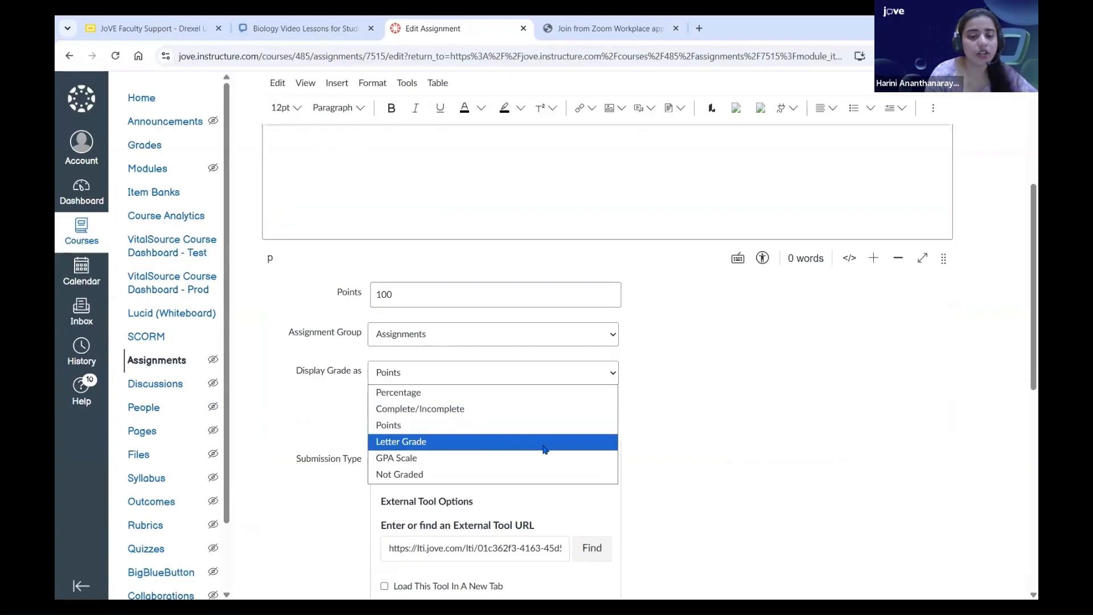
Step: Review the quiz's allowed attempts, assignees, due date and availability settings, and close the assignment editor
scroll(667, 453, "down", 8)
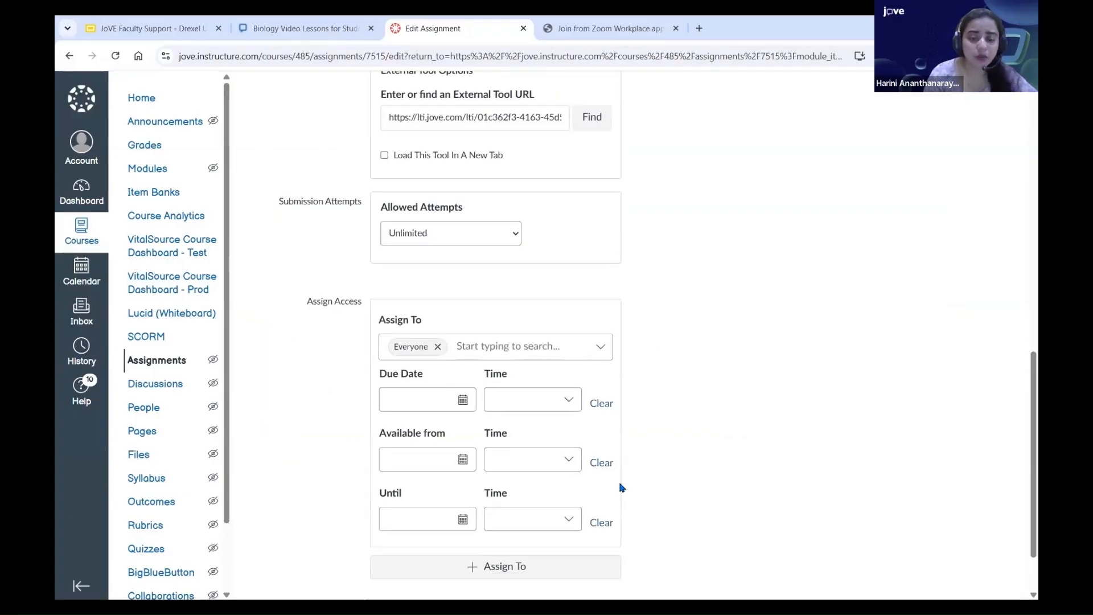
scroll(686, 454, "down", 2)
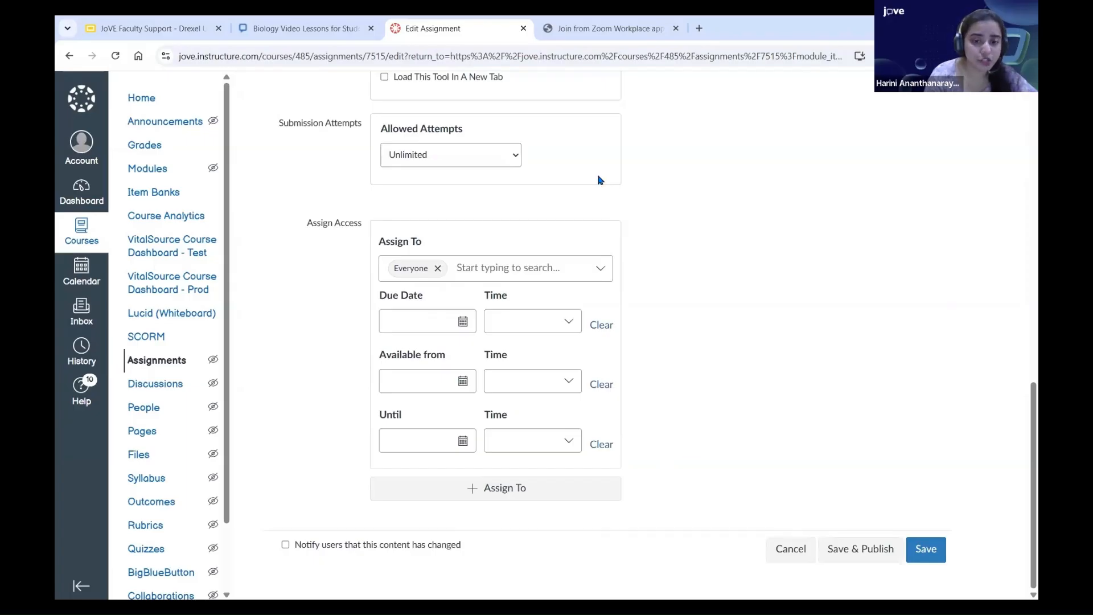
scroll(696, 273, "up", 8)
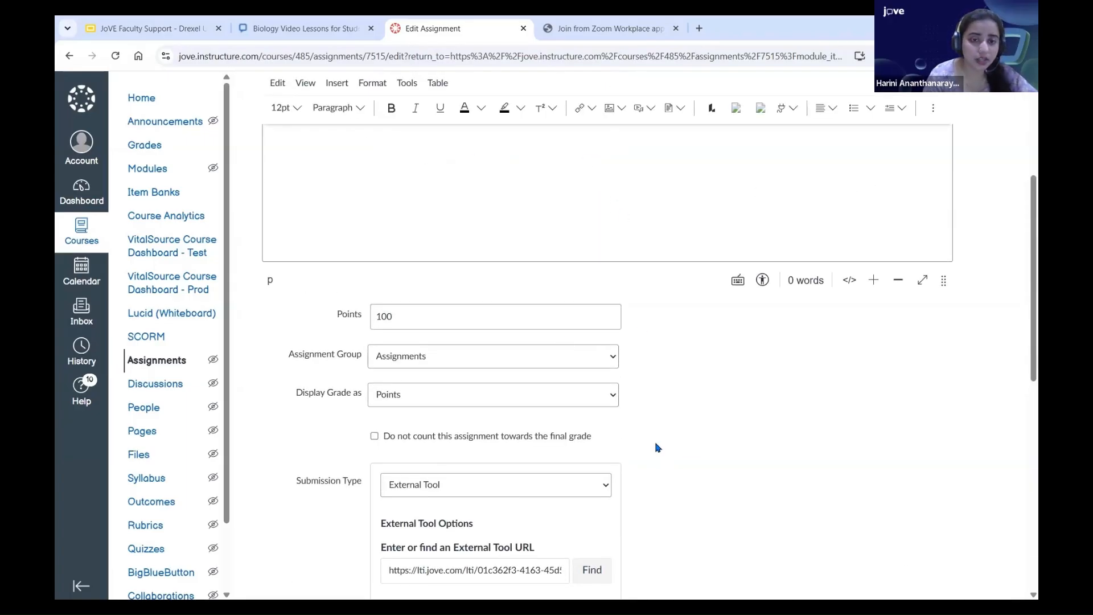
scroll(545, 257, "up", 1)
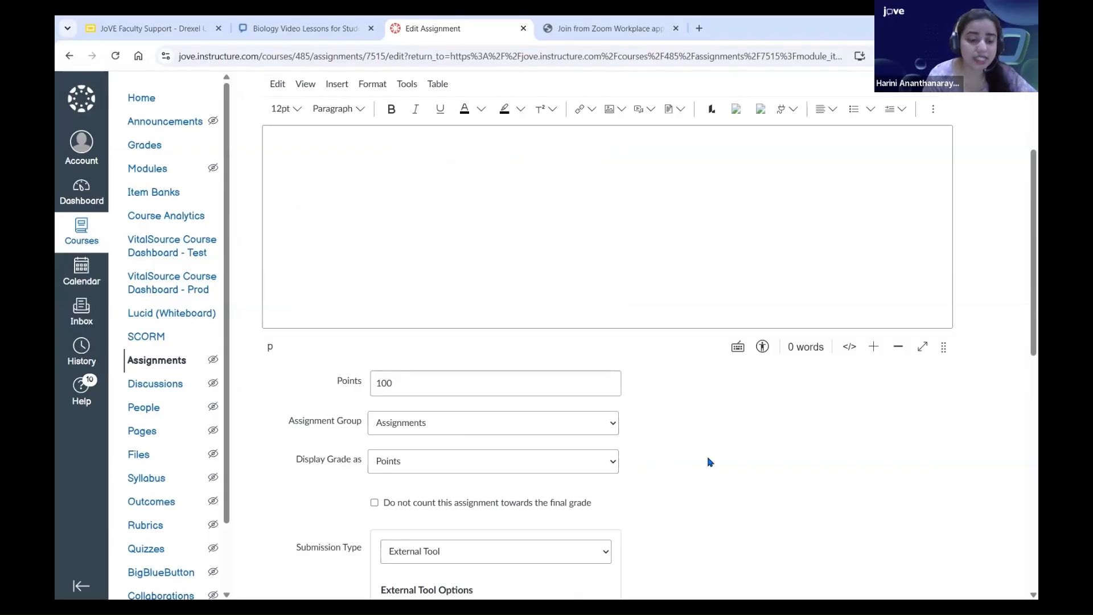
scroll(708, 460, "down", 9)
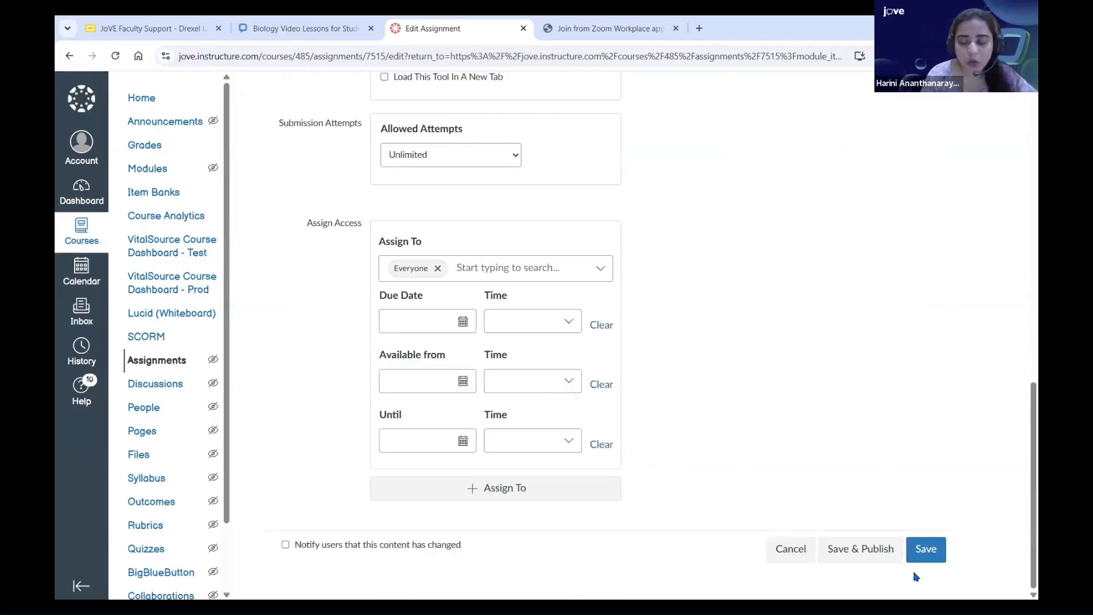
left_click(916, 576)
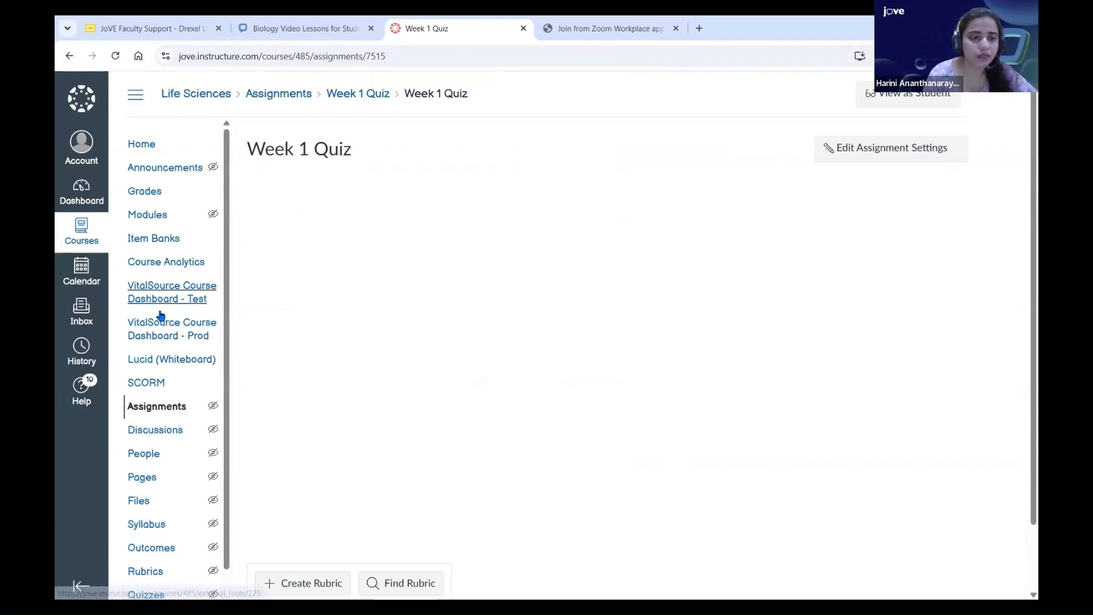
Step: Return the Canvas course to its modules, and open the Information Literacy subject in the education videos on the JoVE website
left_click(151, 216)
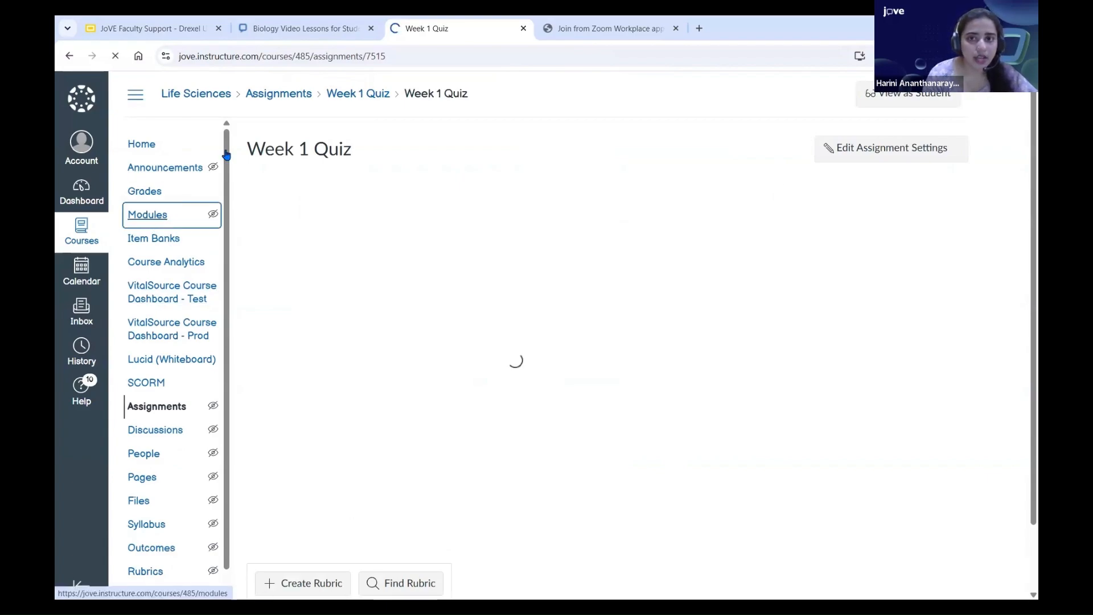
left_click(308, 28)
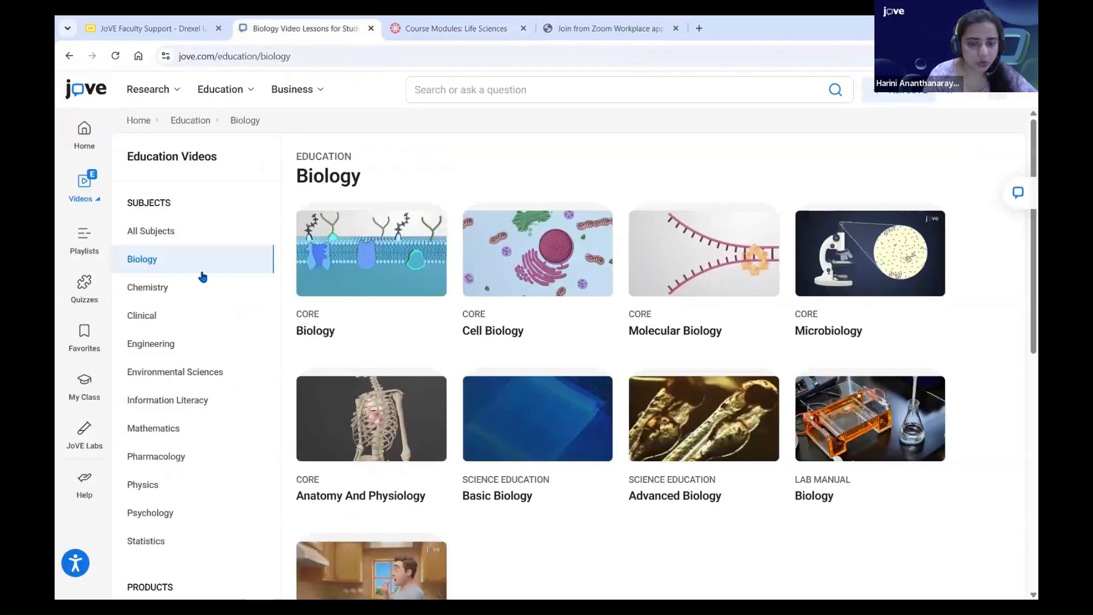
scroll(189, 295, "down", 2)
left_click(189, 292)
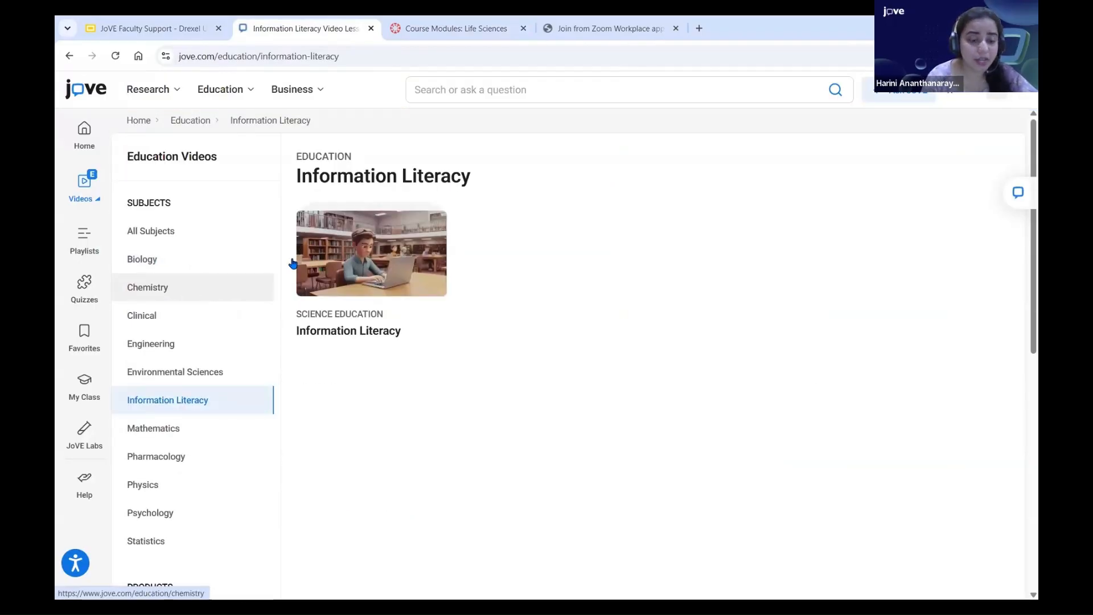
Step: Open the Research Publication collection under Information Literacy and look through its videos
left_click(526, 345)
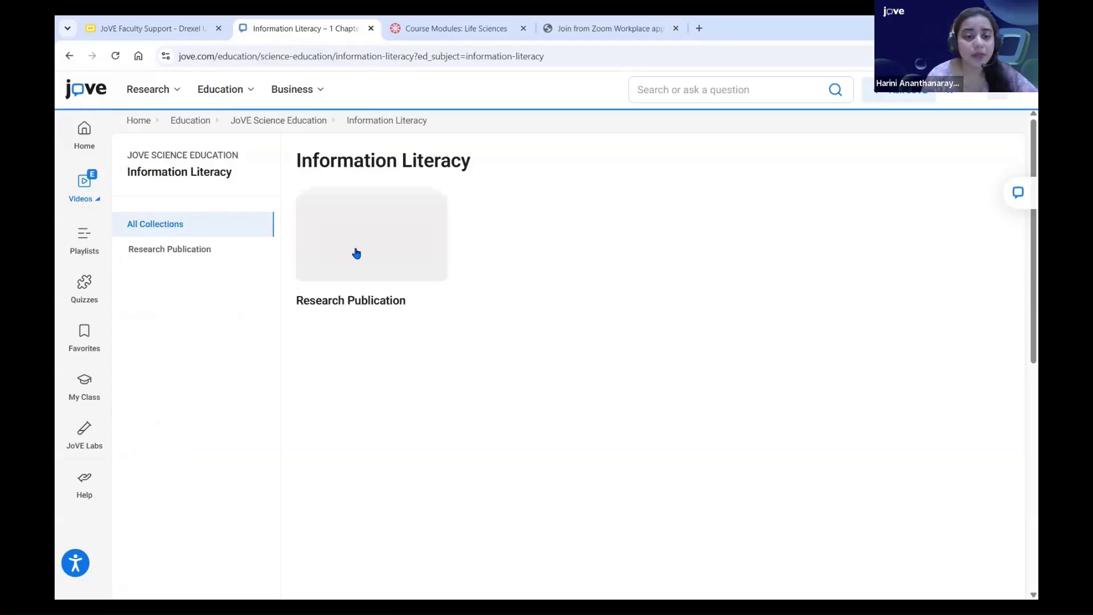
left_click(356, 252)
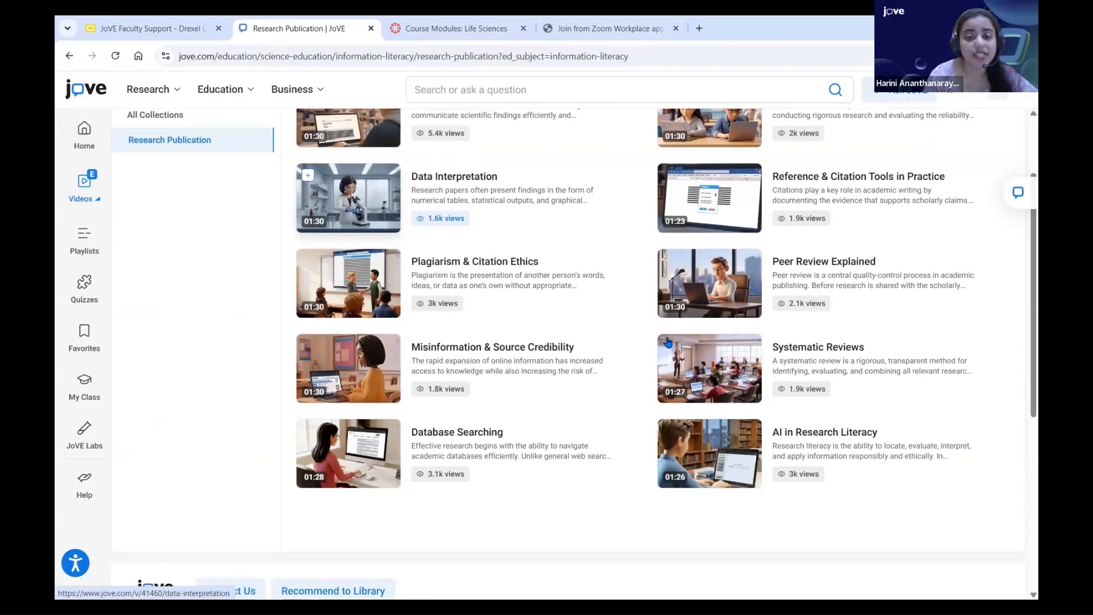
scroll(514, 296, "up", 2)
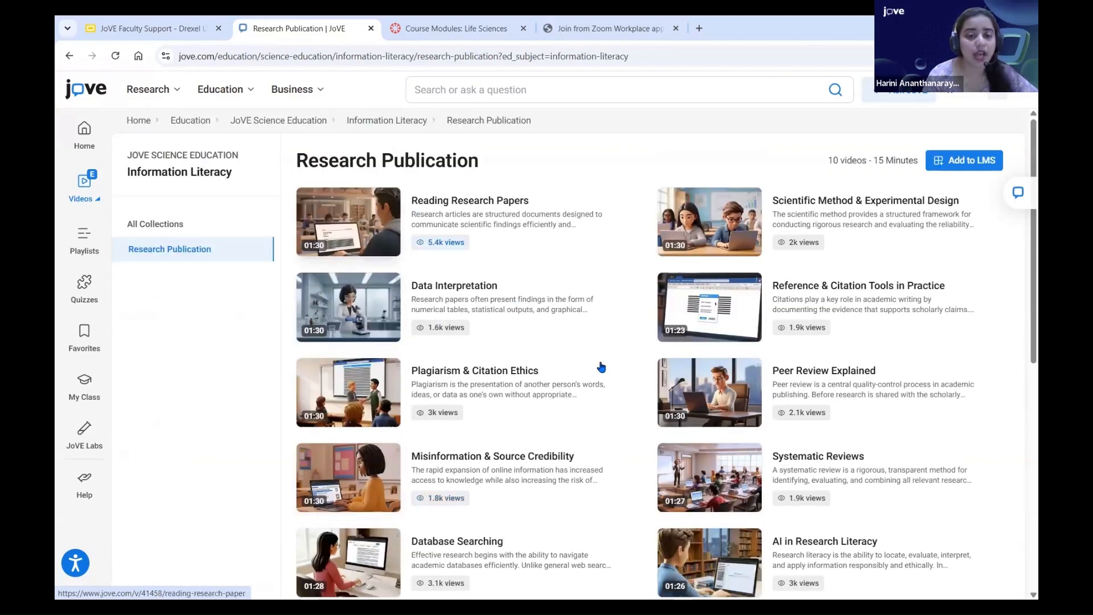
scroll(609, 383, "down", 1)
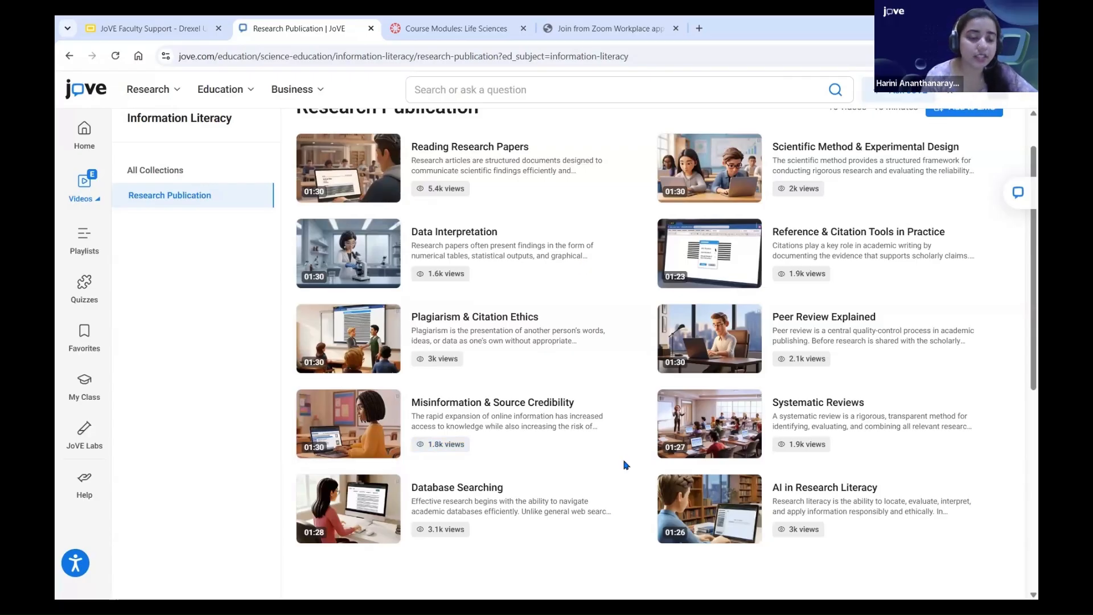
scroll(625, 465, "up", 1)
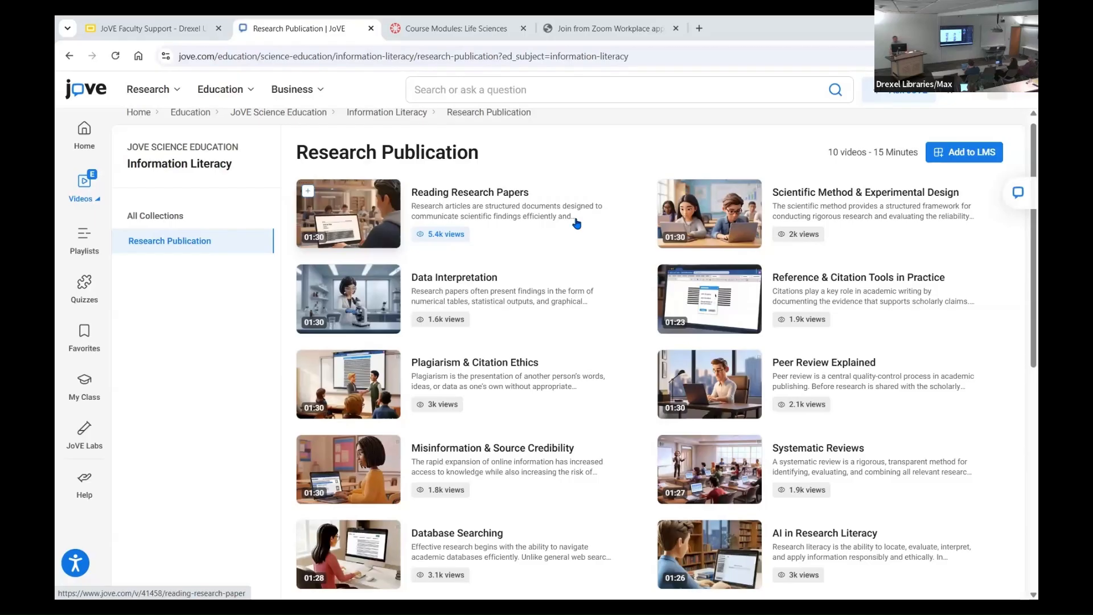
scroll(577, 223, "down", 2)
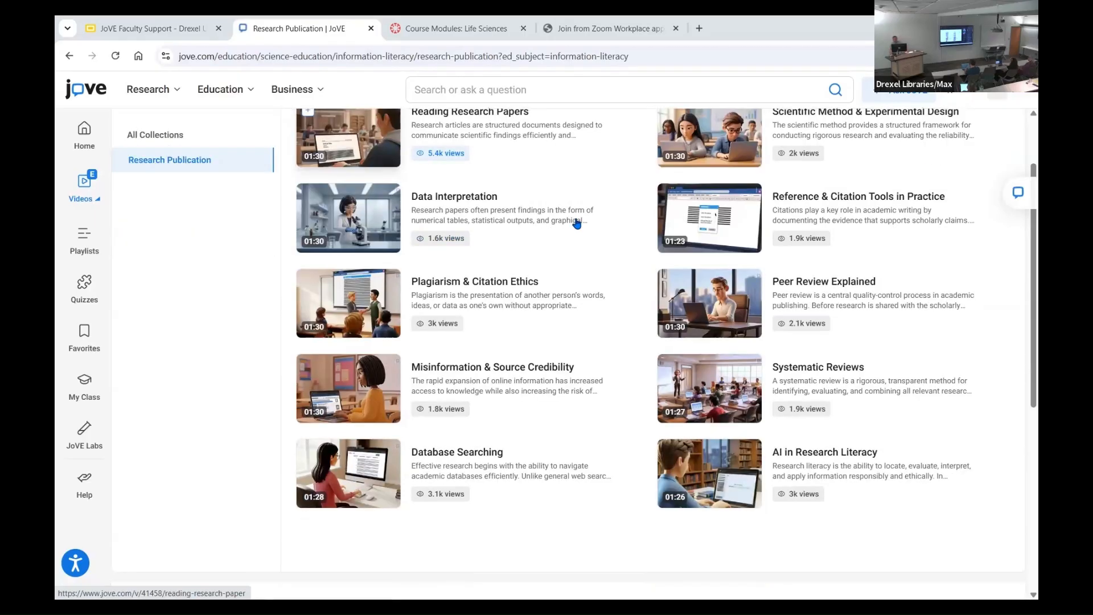
scroll(577, 223, "down", 6)
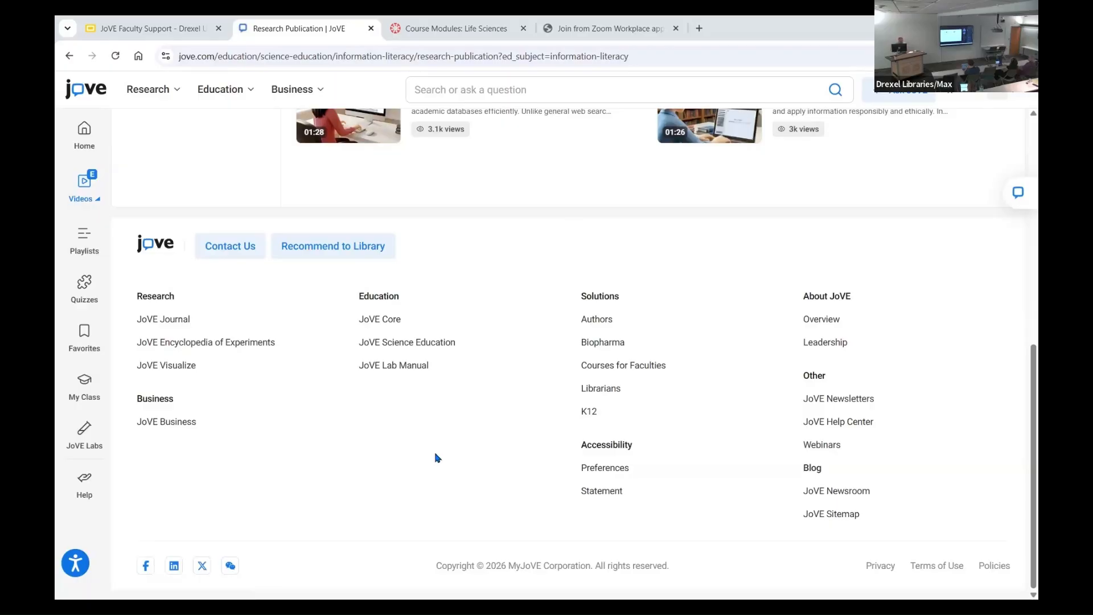
scroll(437, 458, "up", 8)
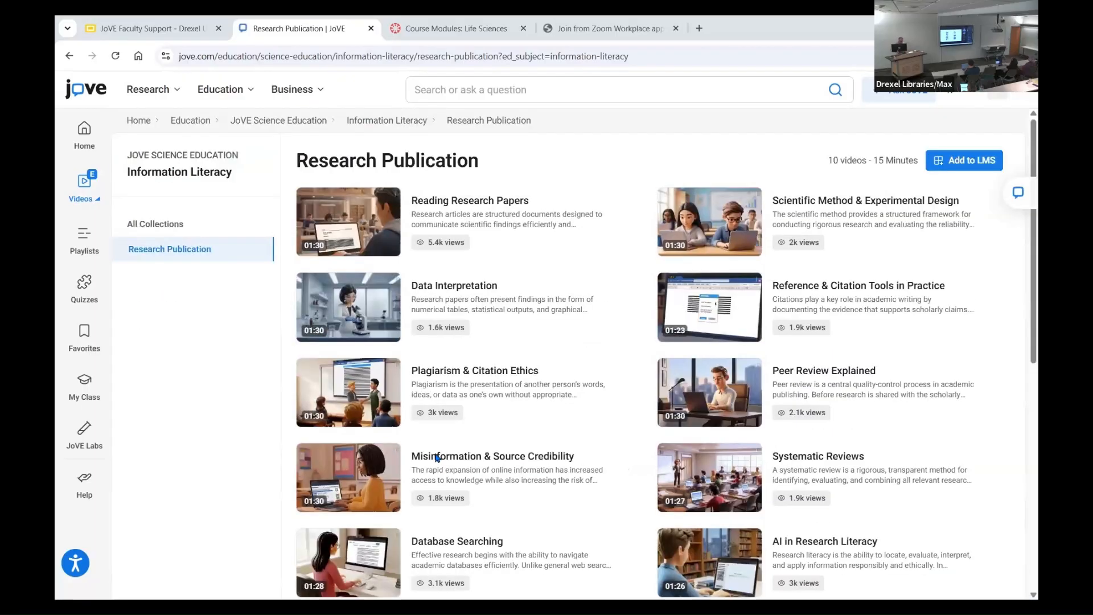
scroll(437, 457, "down", 8)
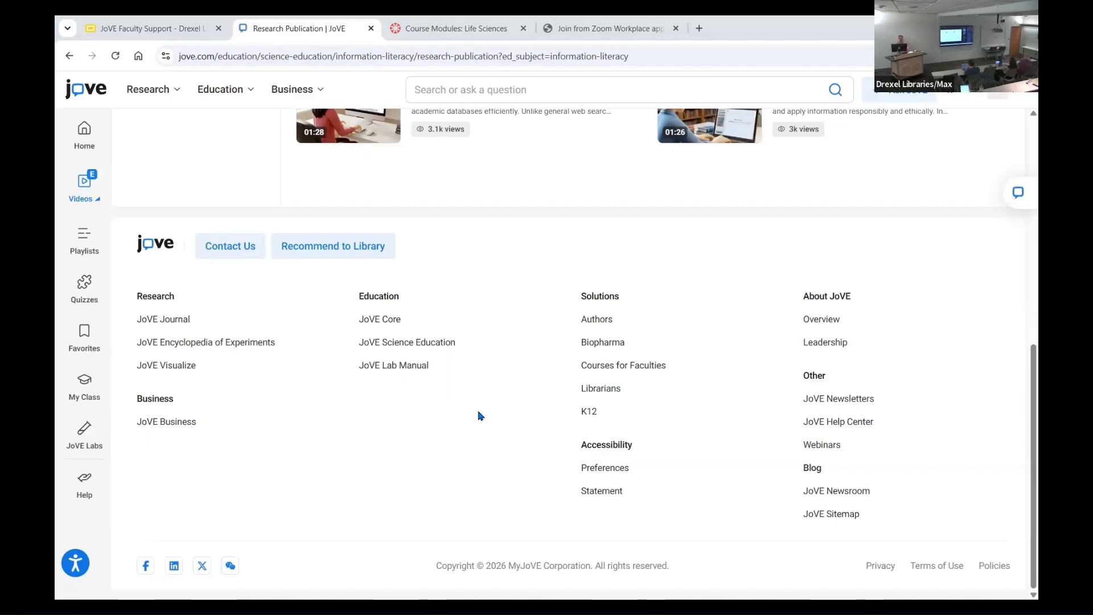
scroll(491, 347, "up", 8)
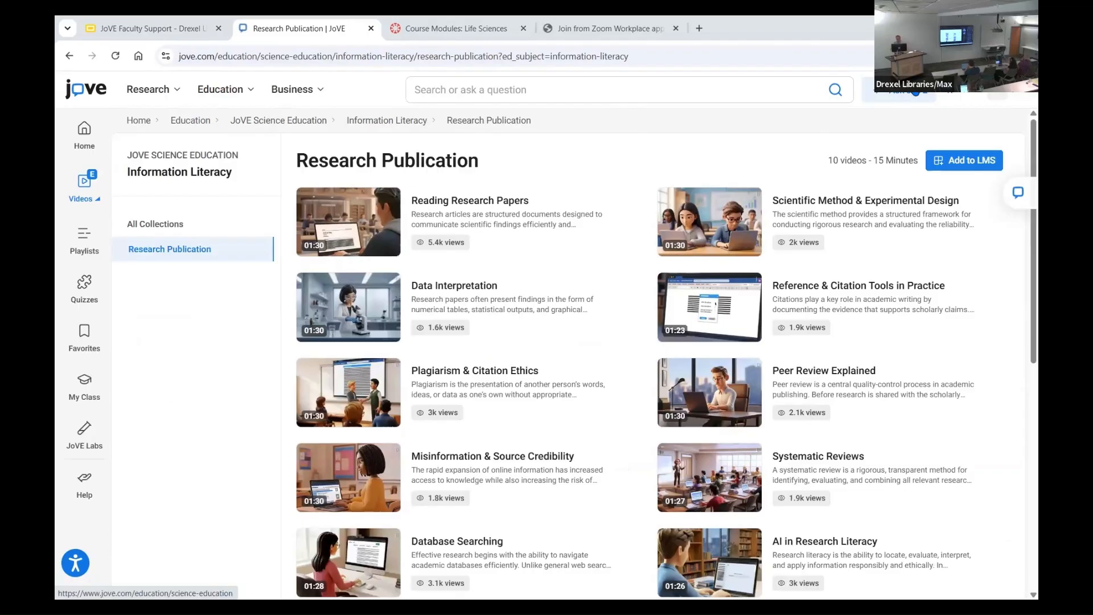
Step: Have the Ask JoVE assistant create a playlist on Newton's laws of motion, review its labels and videos, and close the assistant
left_click(911, 91)
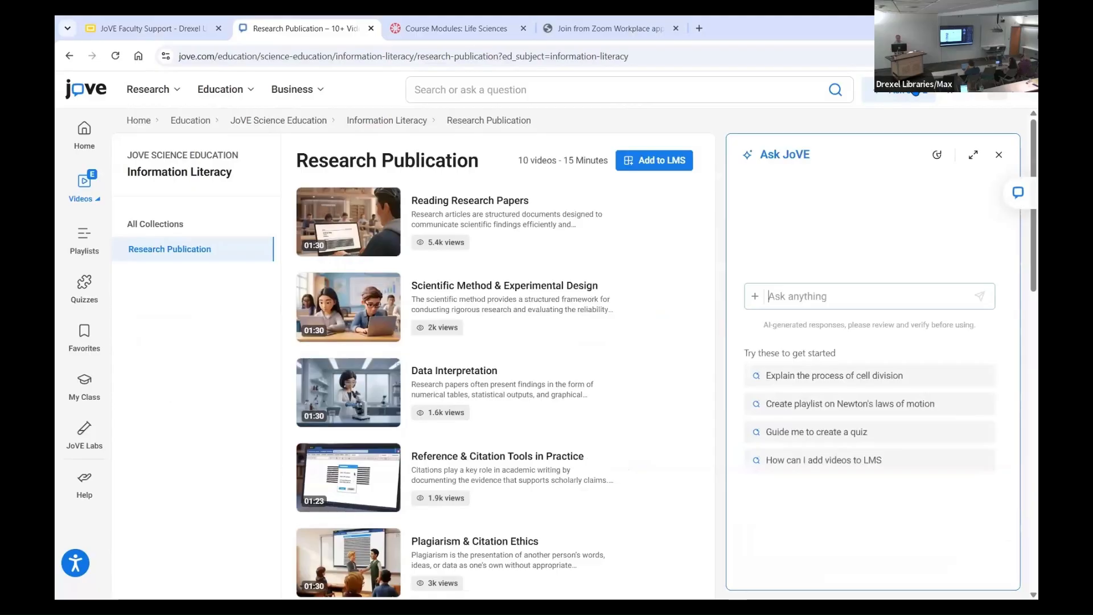
left_click(818, 410)
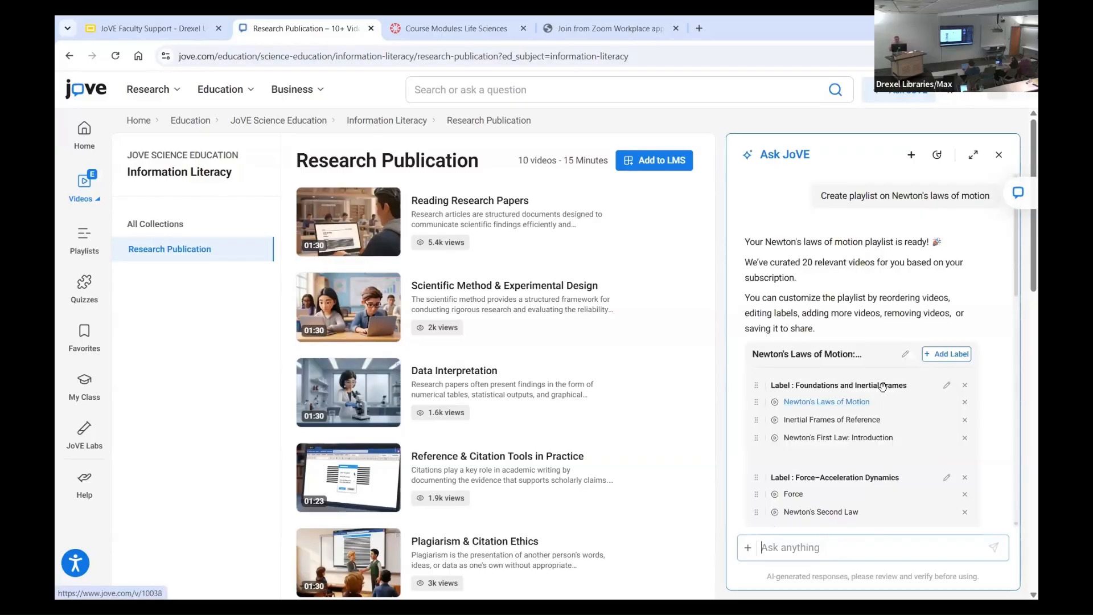
scroll(884, 392, "down", 4)
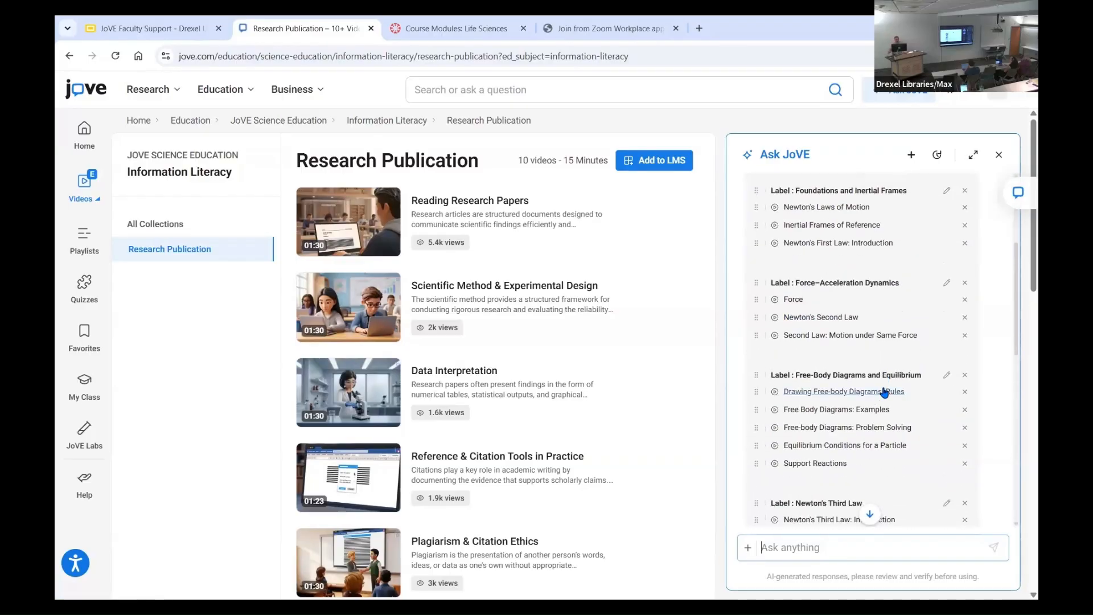
scroll(882, 387, "down", 3)
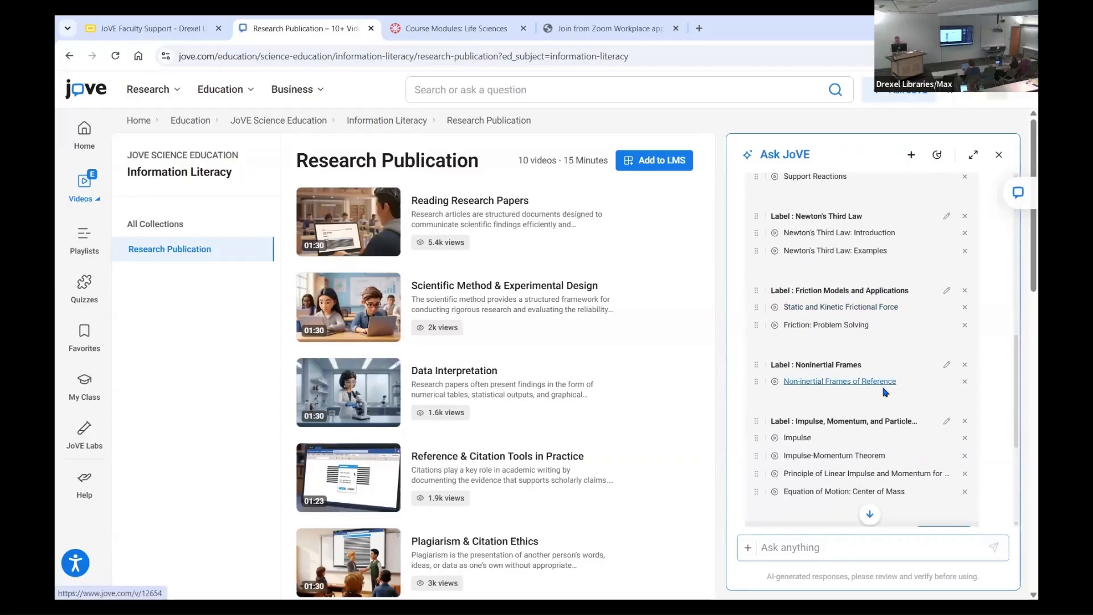
scroll(884, 392, "down", 4)
scroll(884, 391, "up", 8)
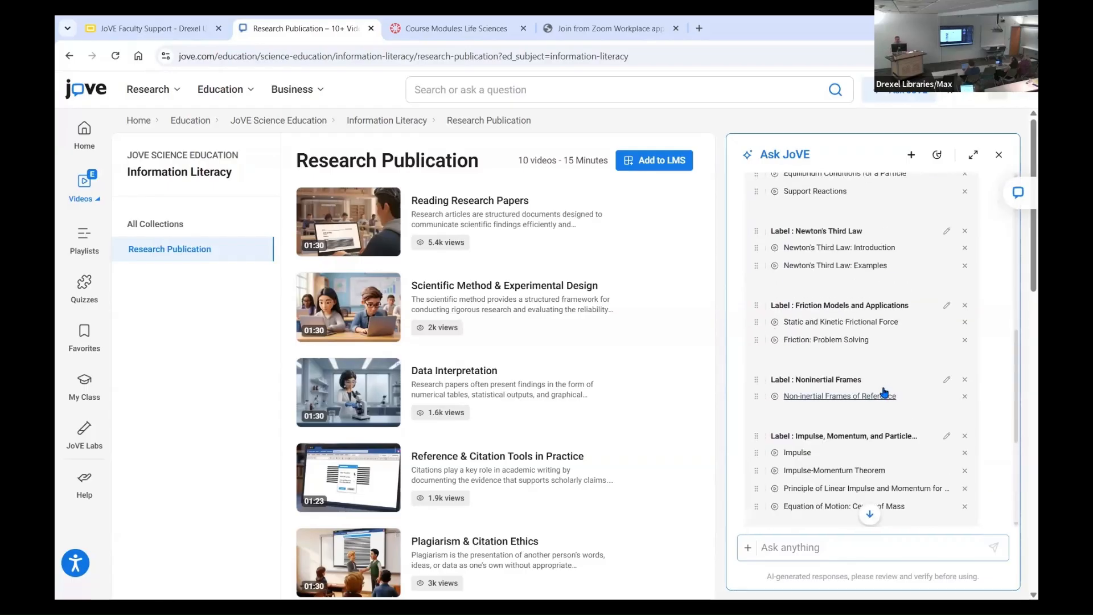
scroll(883, 387, "up", 3)
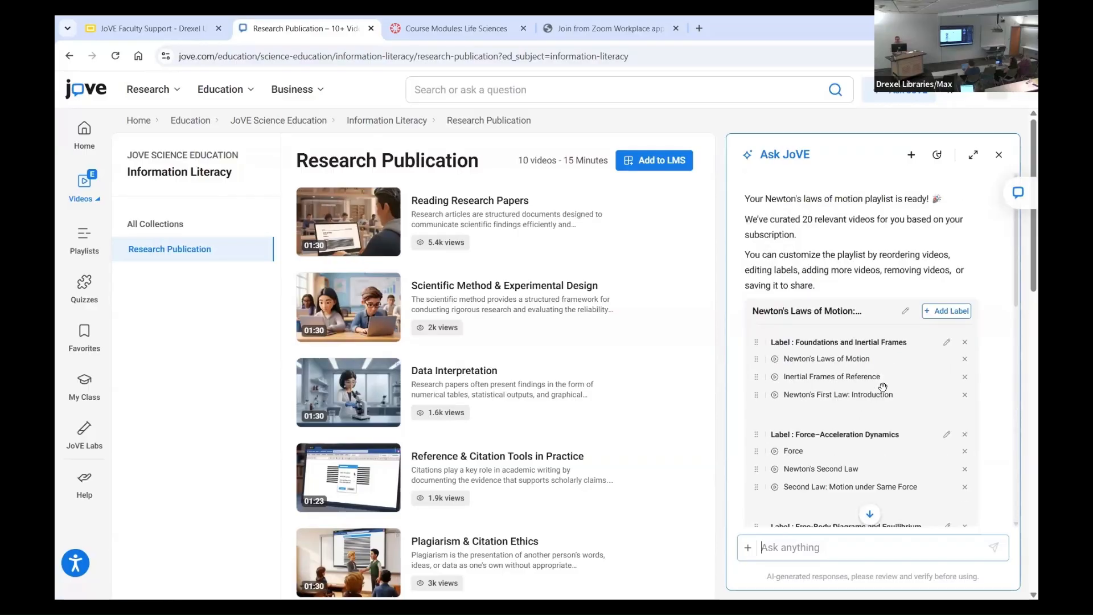
scroll(883, 387, "up", 1)
scroll(882, 387, "down", 2)
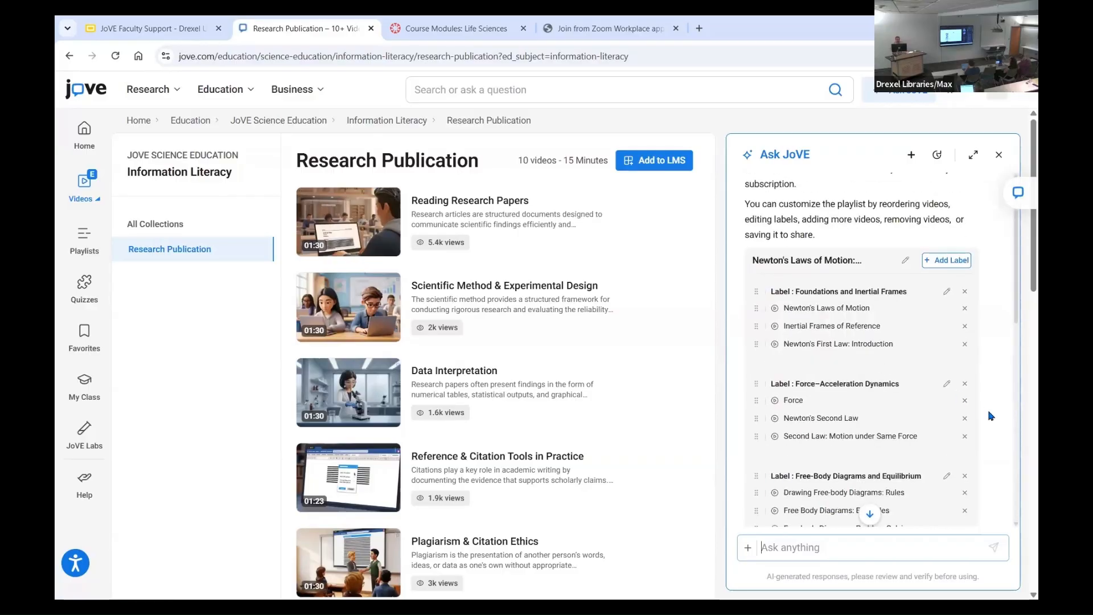
scroll(991, 415, "down", 1)
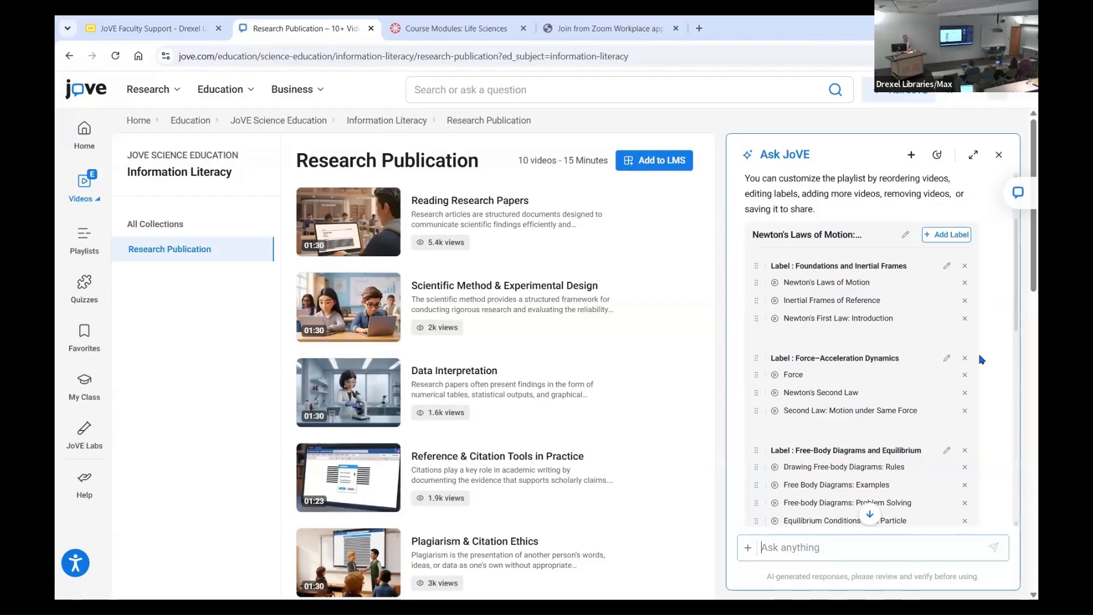
left_click(998, 154)
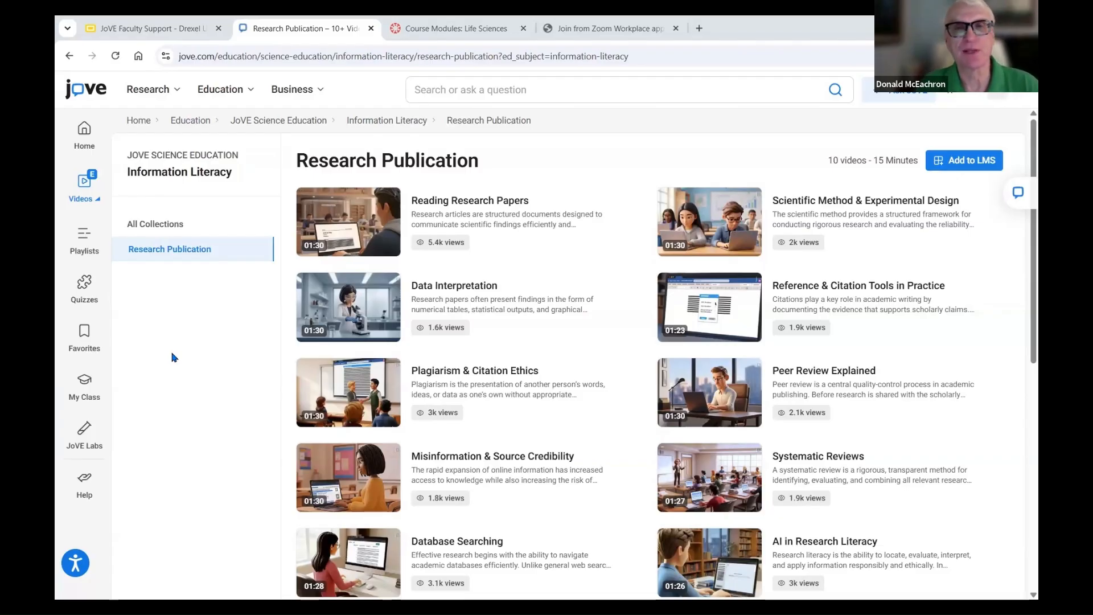
Step: Open the Playlist Library and expand the full list of JoVE Collections
left_click(85, 245)
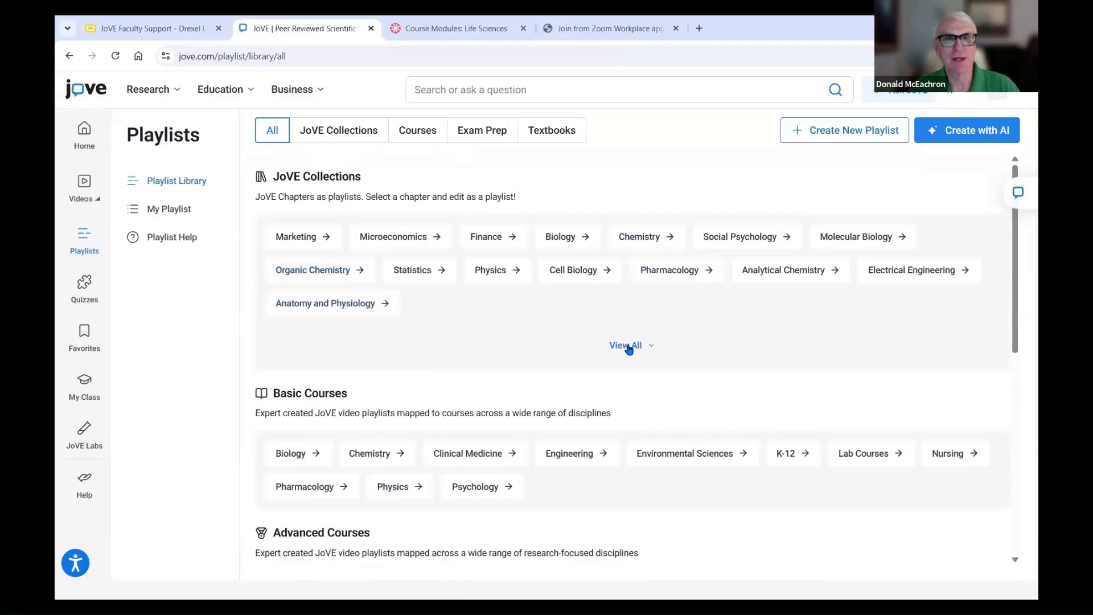
left_click(629, 347)
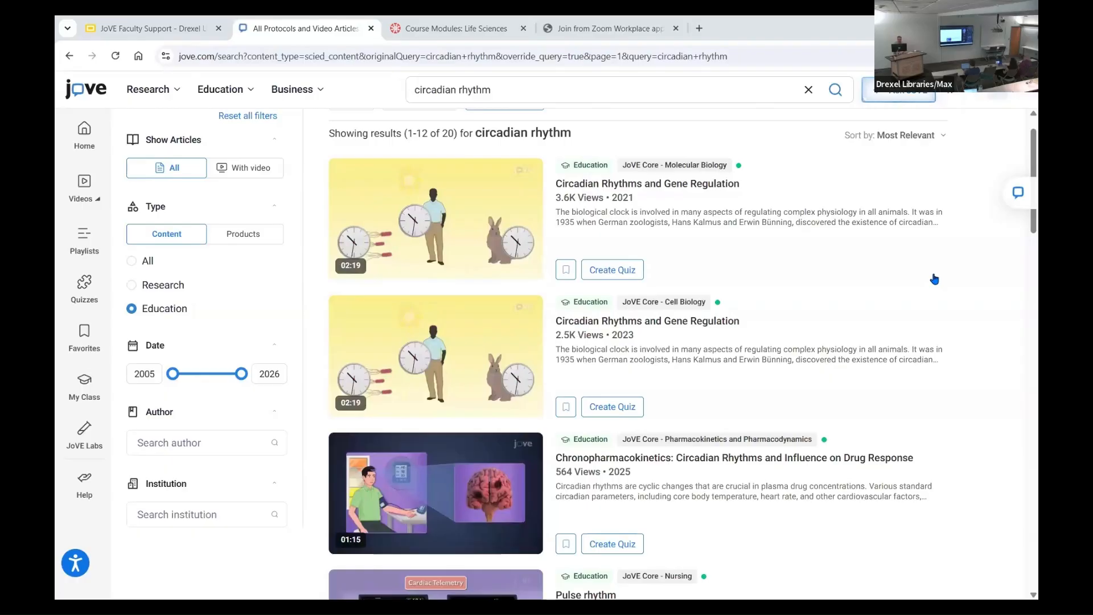
Step: Look through the education results of the circadian rhythm search
scroll(934, 279, "down", 3)
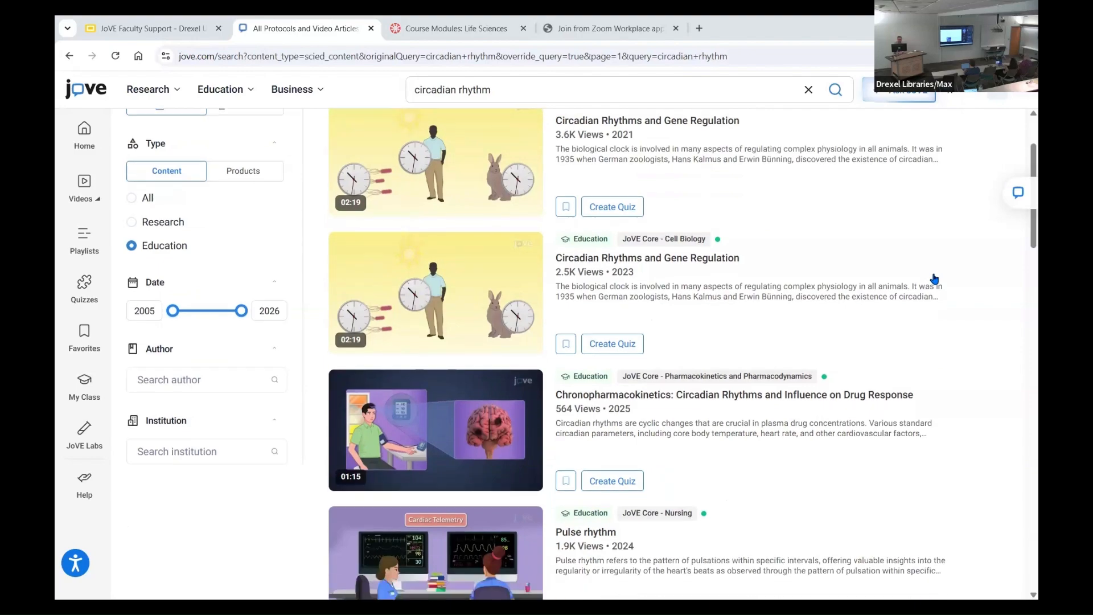
scroll(934, 279, "down", 1)
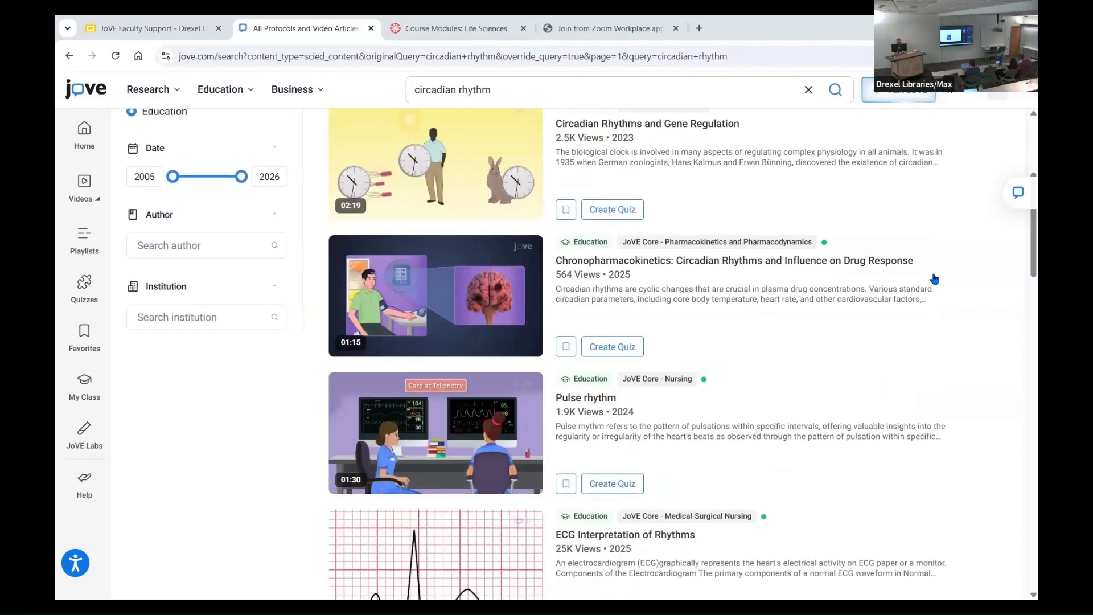
scroll(934, 277, "down", 1)
scroll(934, 277, "up", 6)
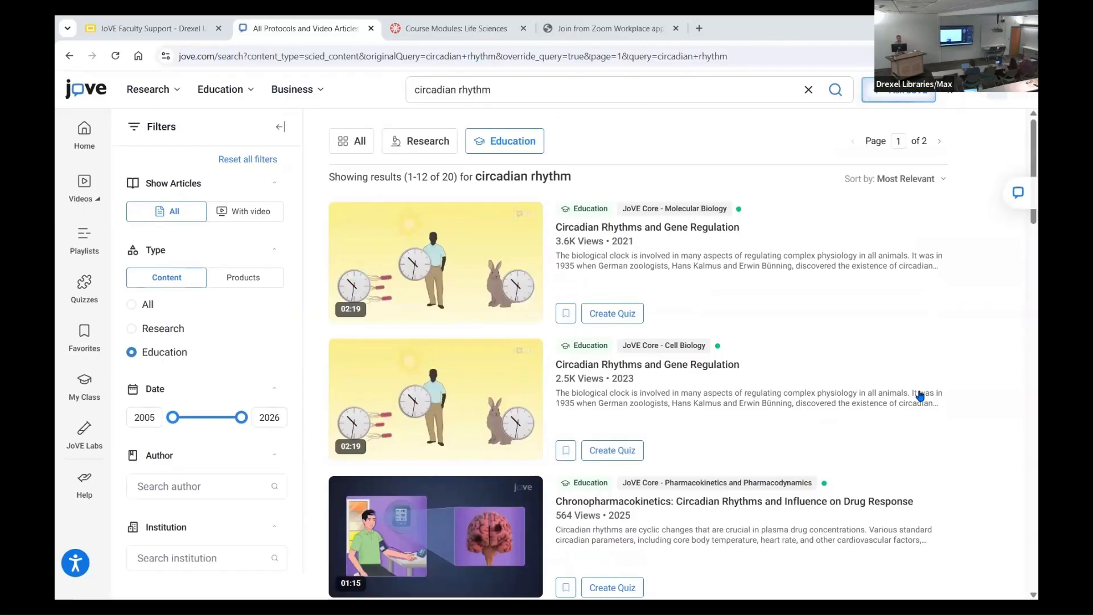
Step: Send the circadian rhythm query to Ask JoVE and examine its recommended video, related chapter and suggested videos
left_click(899, 91)
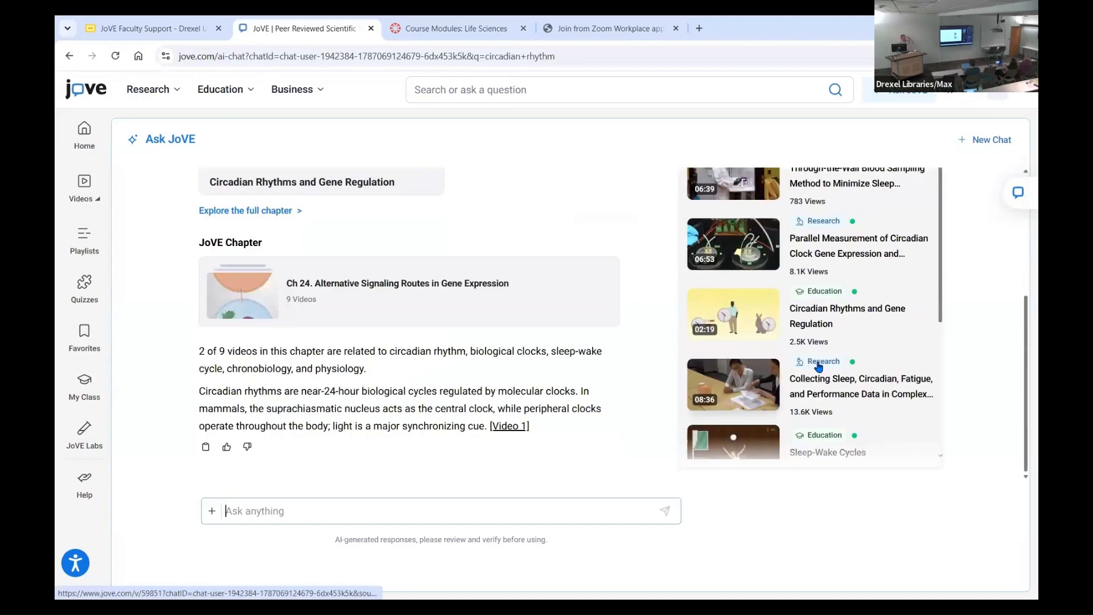
scroll(818, 368, "down", 3)
scroll(819, 368, "down", 2)
scroll(489, 334, "up", 3)
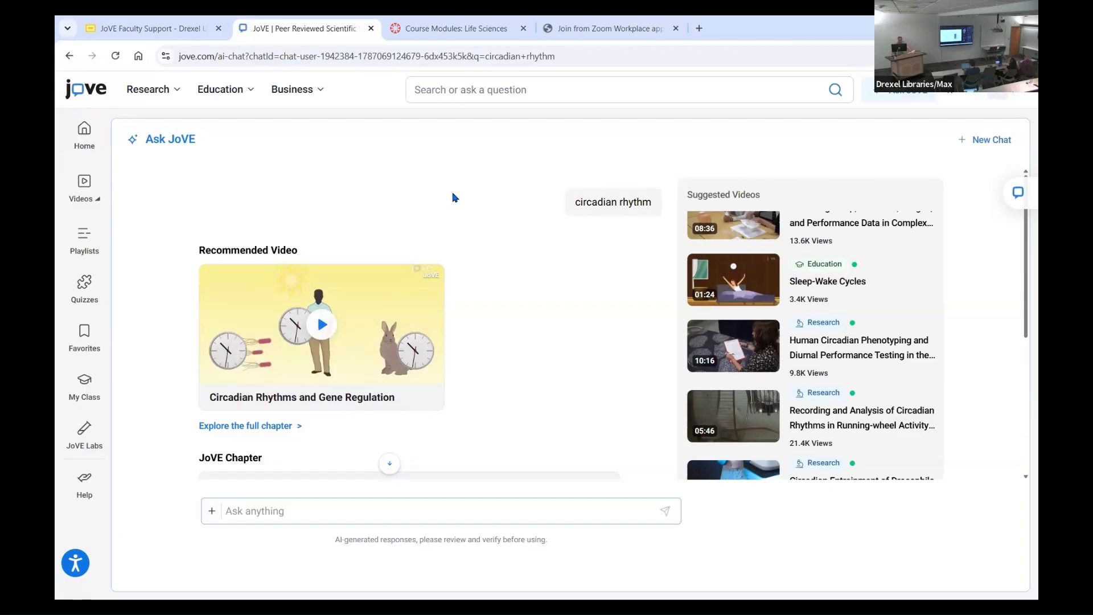
Step: Revisit the Playlist Library, return to the JoVE home page and look through its video sections down to the footer
left_click(99, 246)
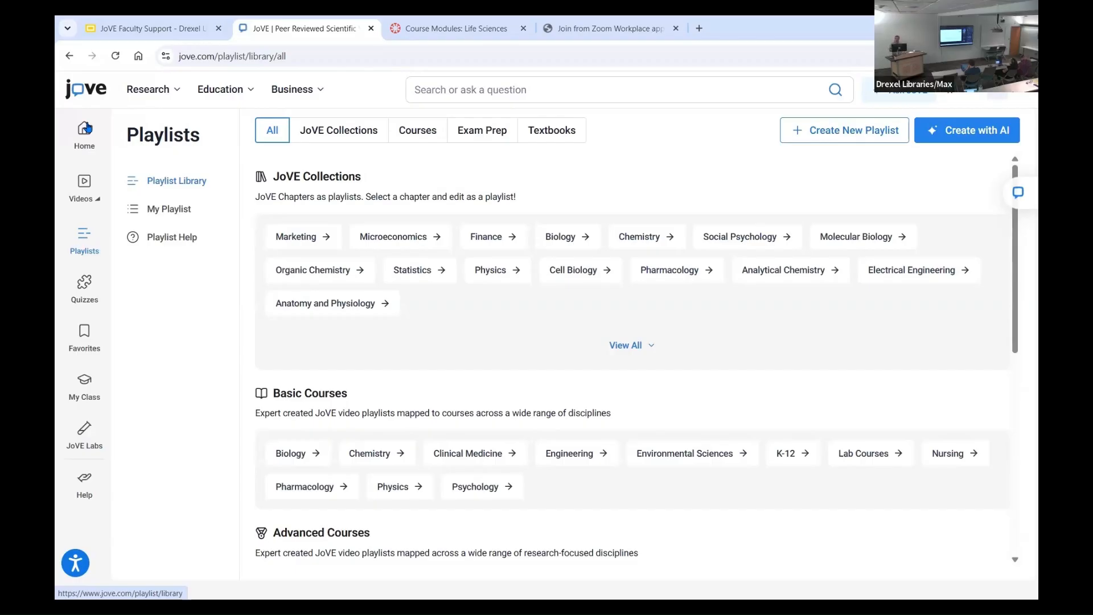
left_click(104, 95)
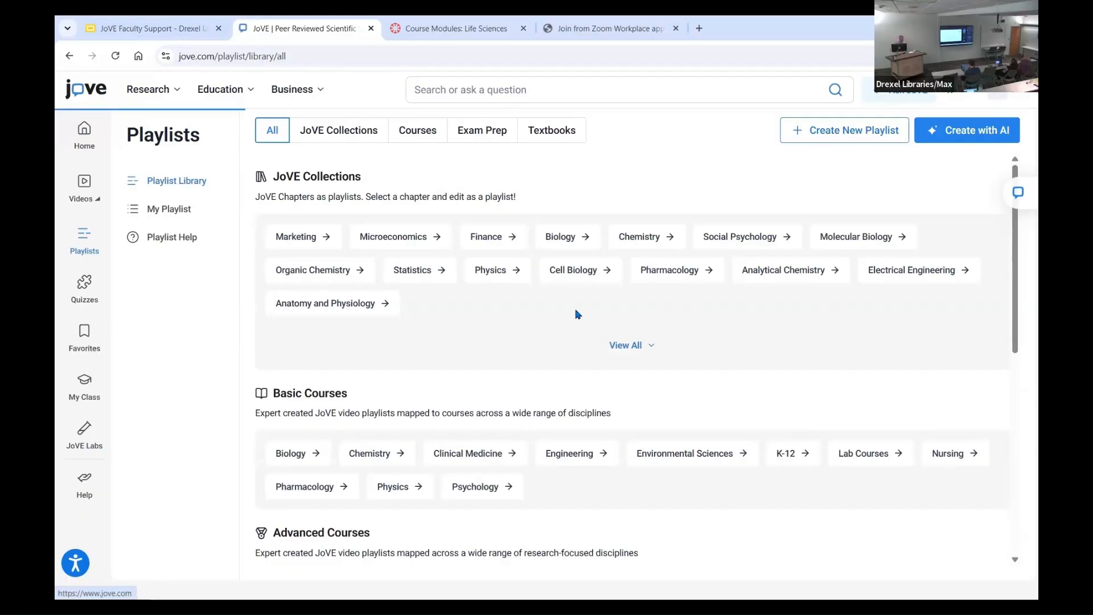
scroll(576, 313, "down", 3)
scroll(578, 314, "down", 10)
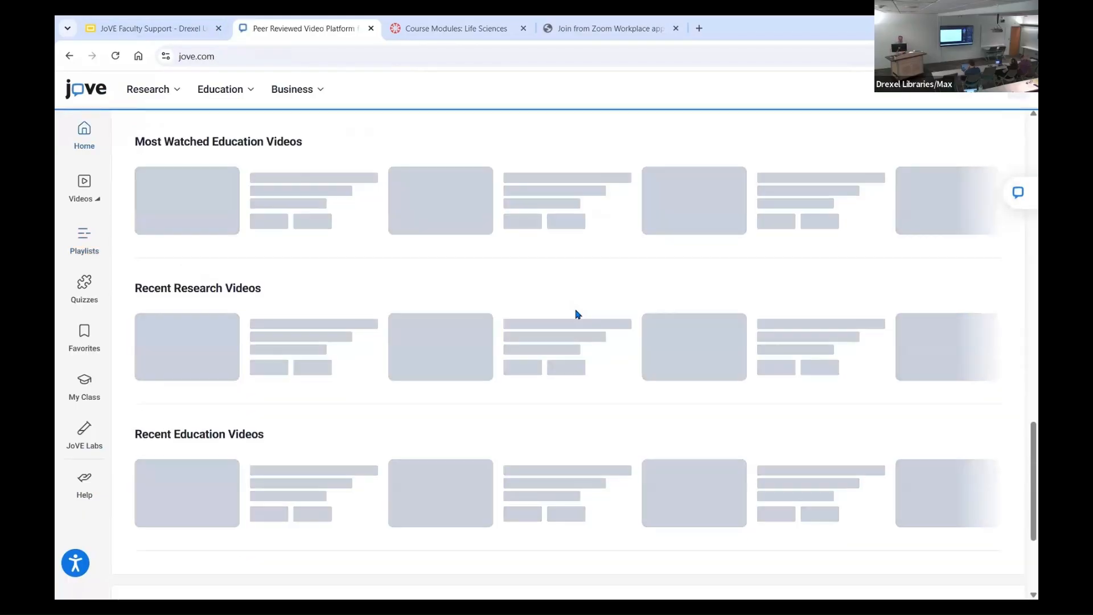
scroll(578, 314, "down", 2)
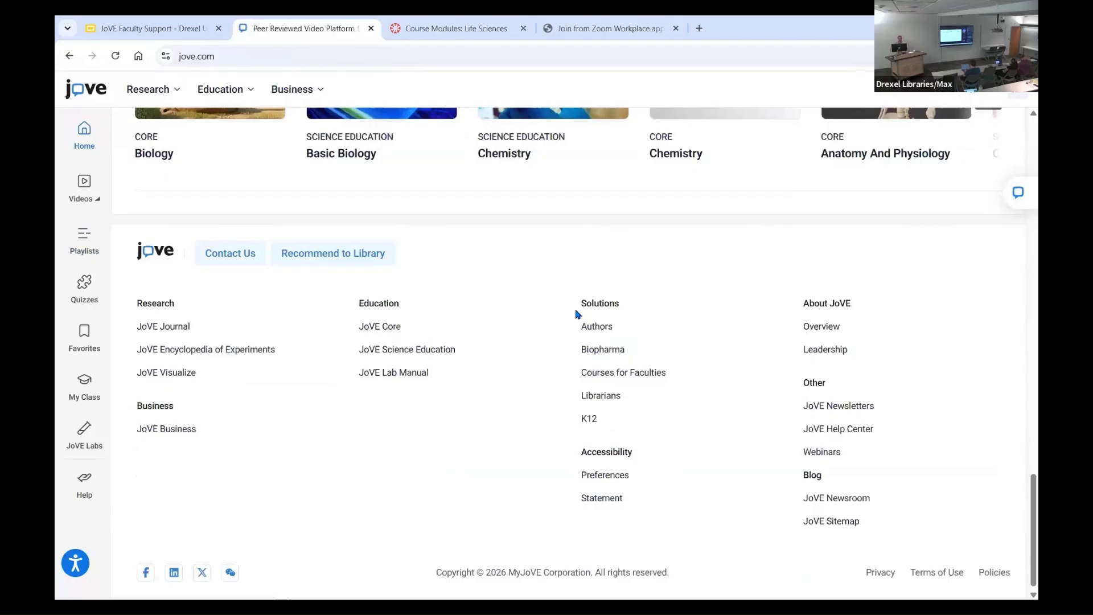